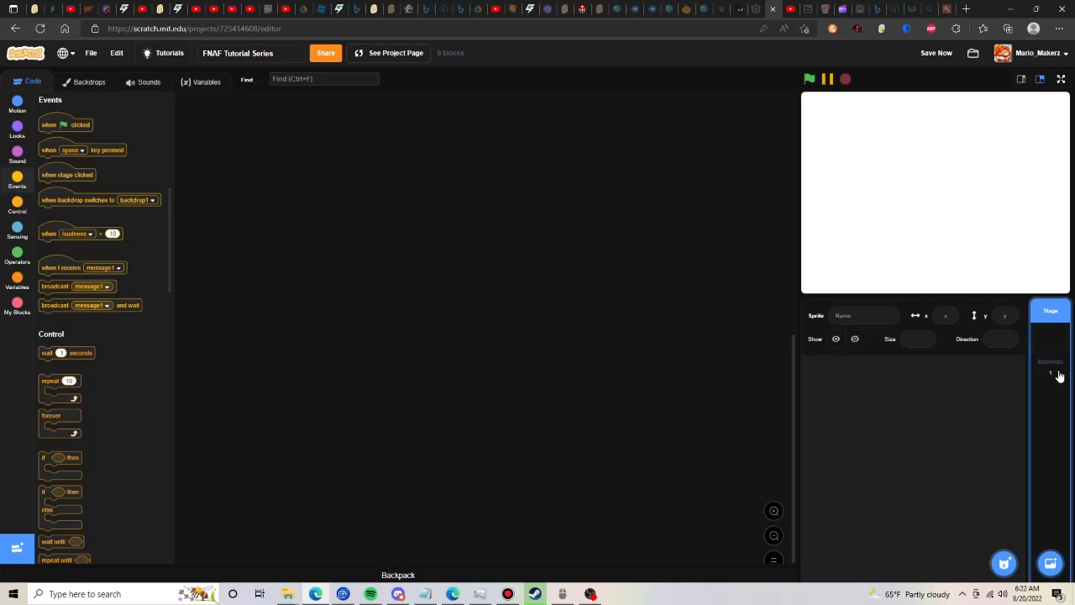
- Draw a rectangle with fill brightness 0 (black) covering the whole canvas of backdrop1
left_click(84, 83)
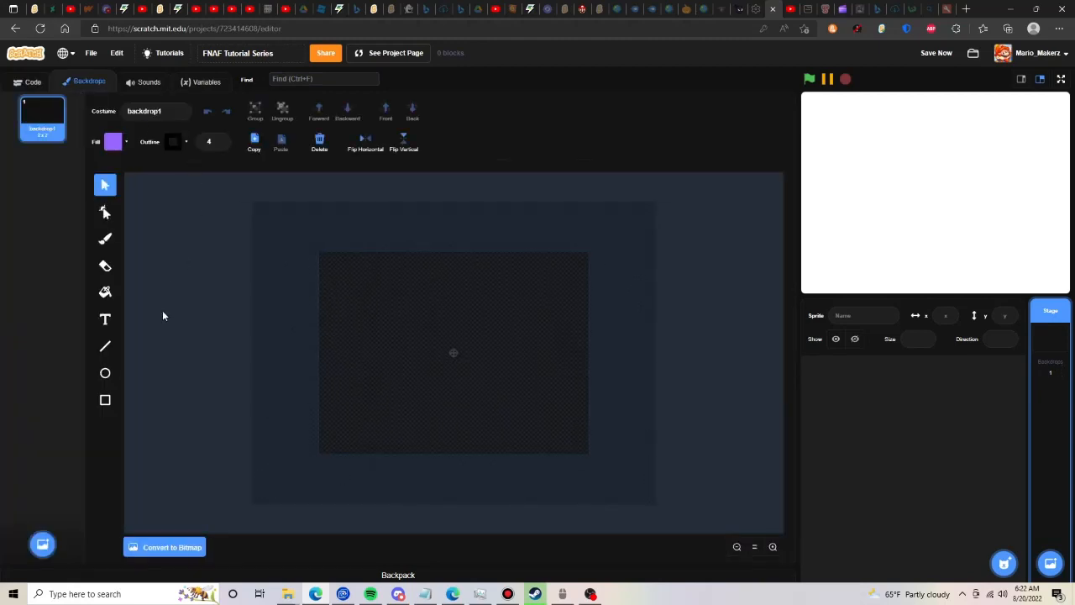
left_click(105, 400)
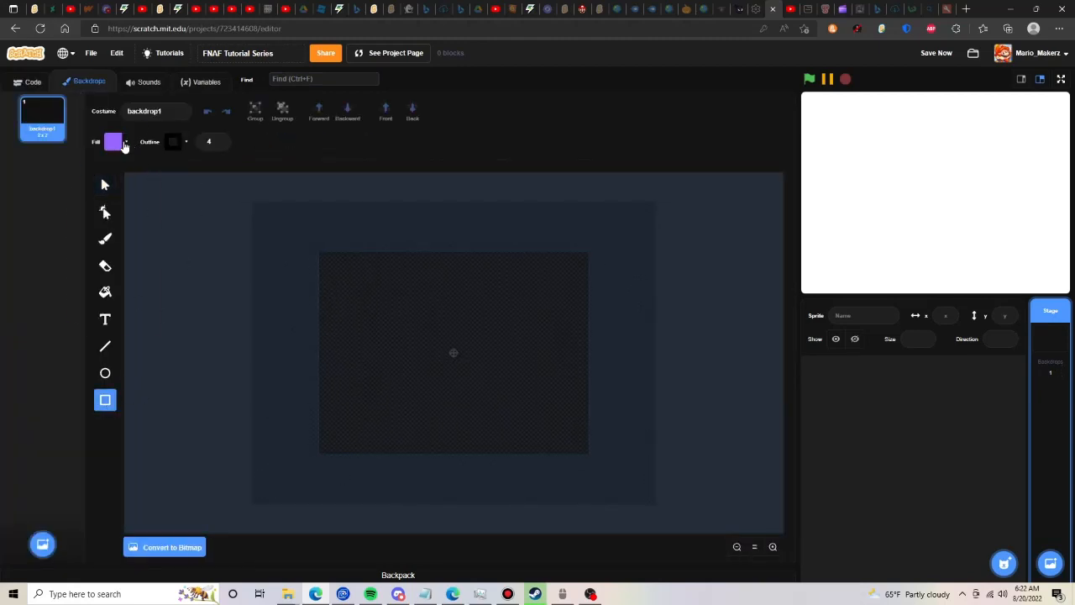
left_click(116, 143)
left_click_drag(136, 296, 76, 295)
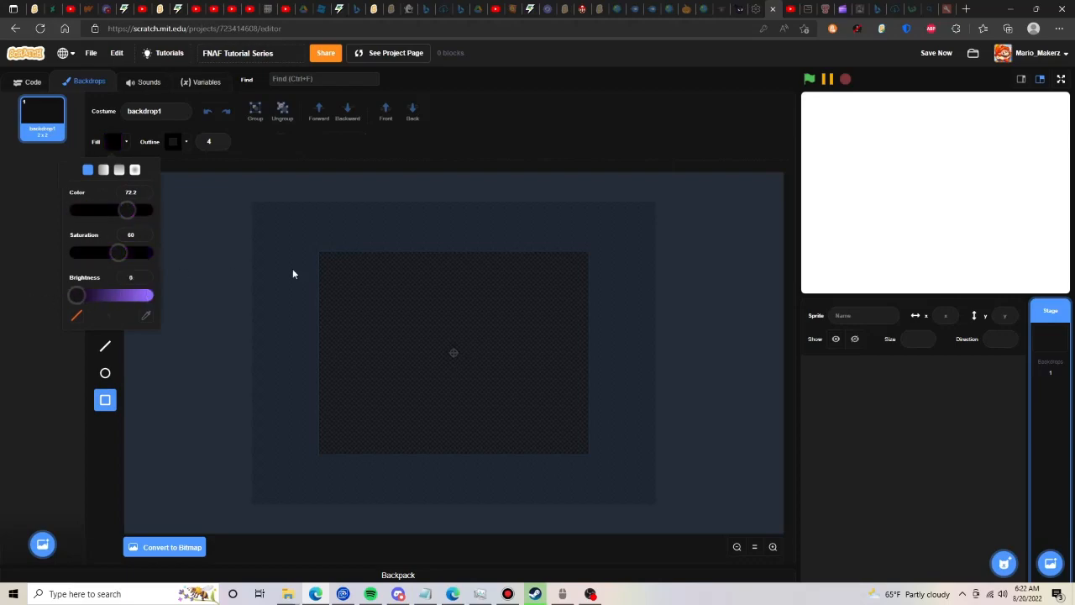
left_click(317, 252)
left_click_drag(317, 252, 595, 460)
- Centre the black rectangle on the backdrop canvas and check its fill colour
left_click(105, 185)
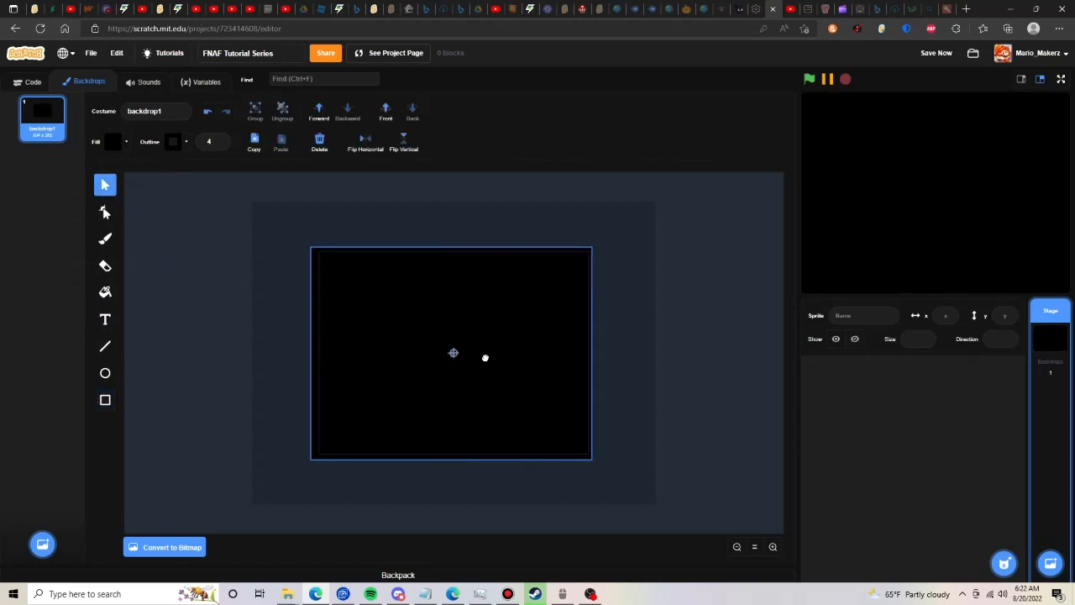
left_click(487, 358)
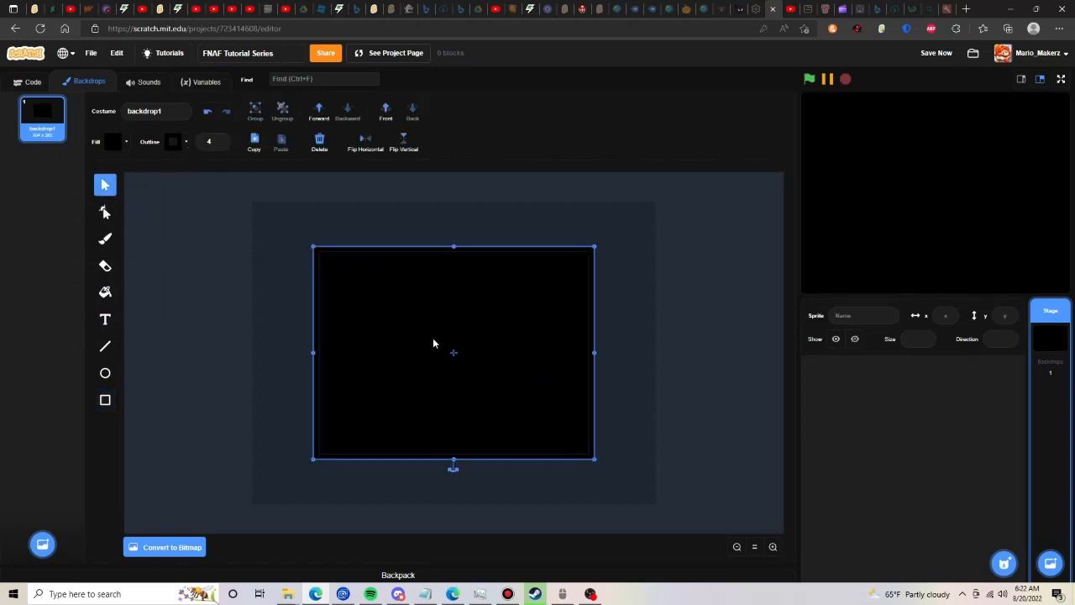
left_click(111, 141)
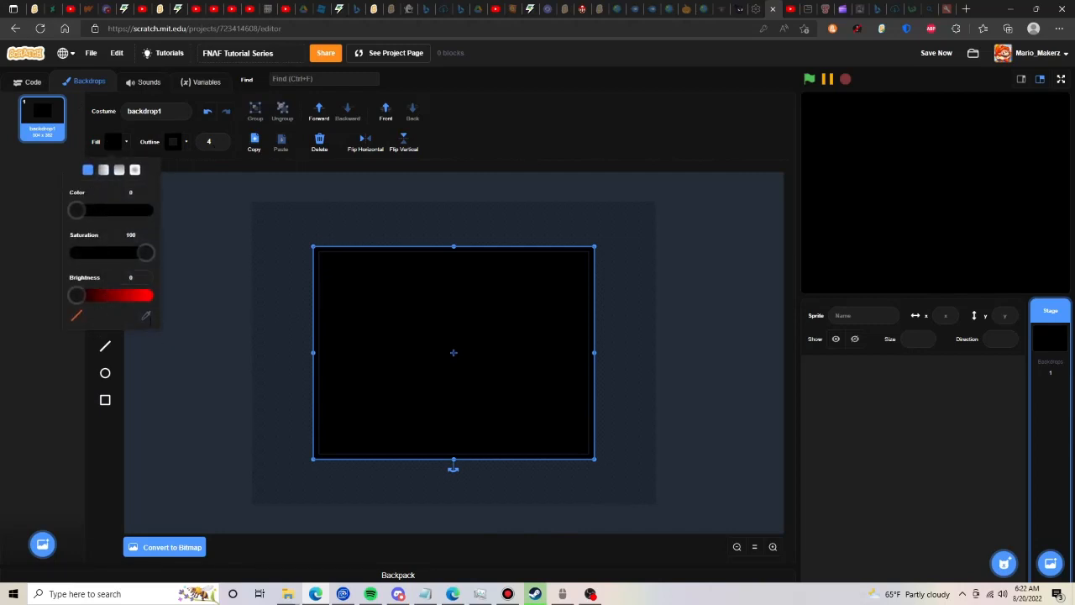
left_click(249, 304)
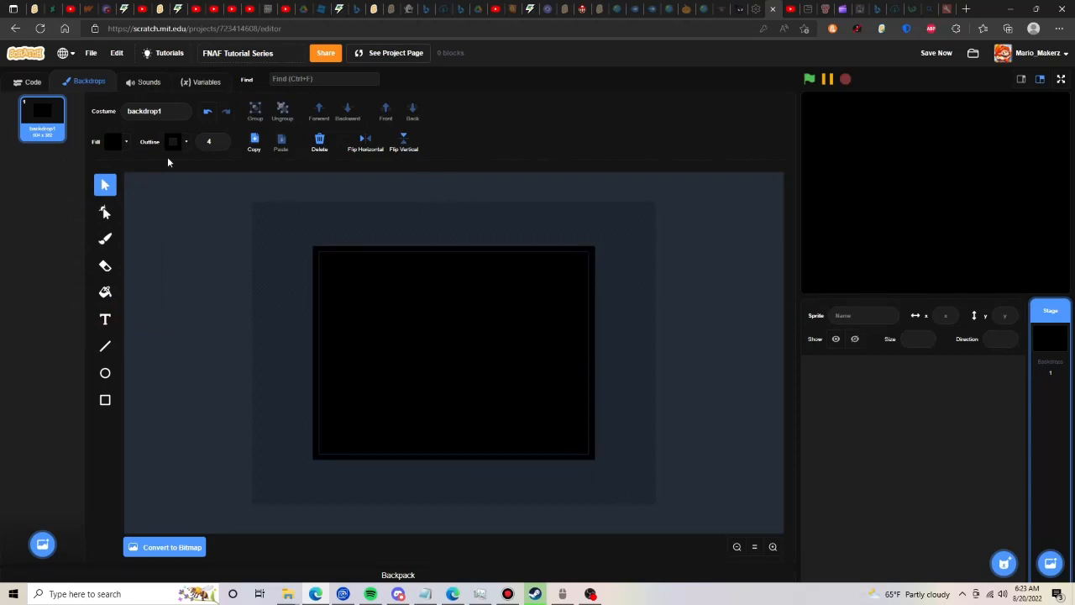
- Build a stage script that switches the backdrop to backdrop1 when the green flag is clicked, and save the project
left_click(20, 84)
left_click_drag(91, 119, 420, 196)
left_click(24, 134)
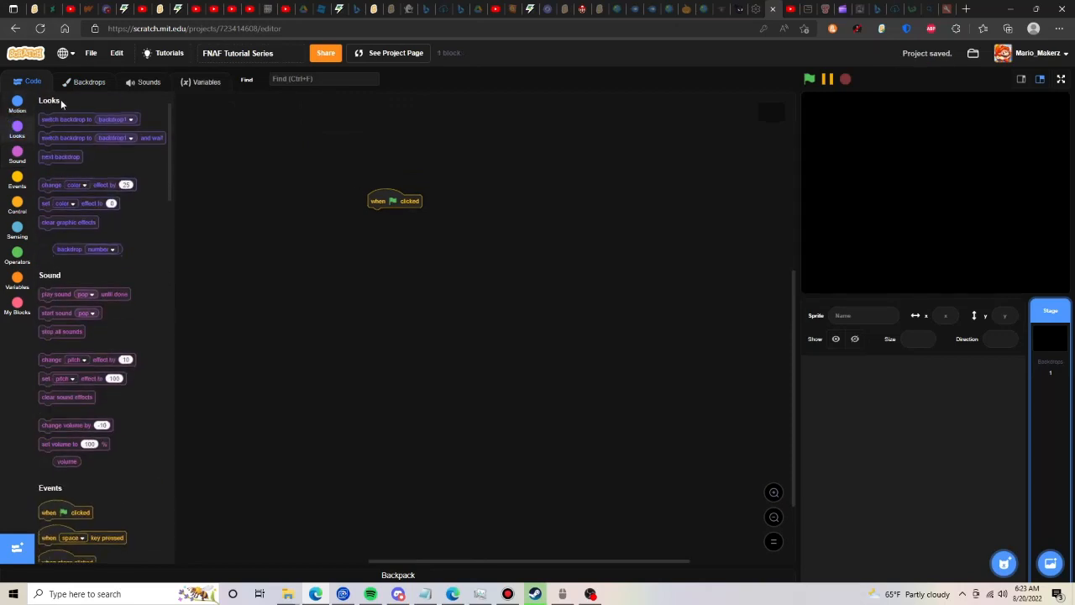
left_click_drag(76, 113, 422, 215)
left_click_drag(78, 170, 398, 217)
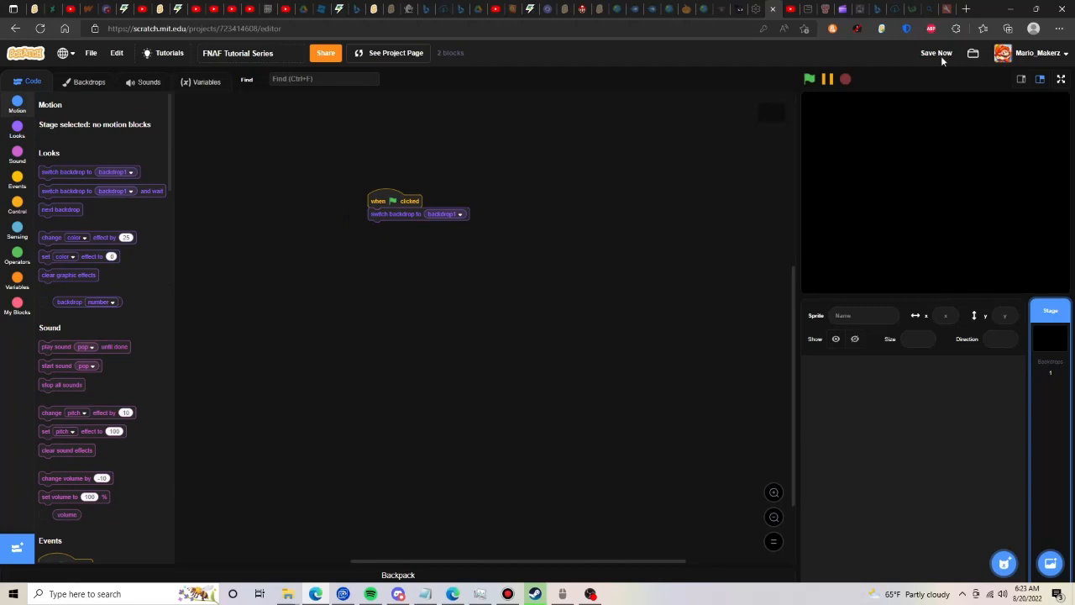
left_click(938, 53)
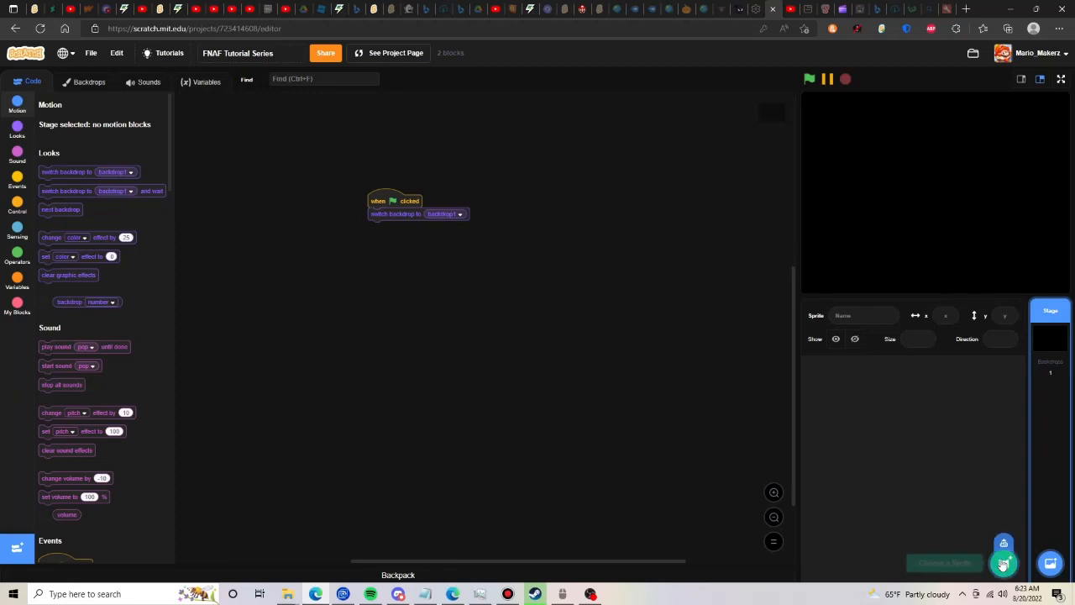
- Create a new blank painted sprite and name it Warning
mouse_move(1003, 563)
left_click(1004, 521)
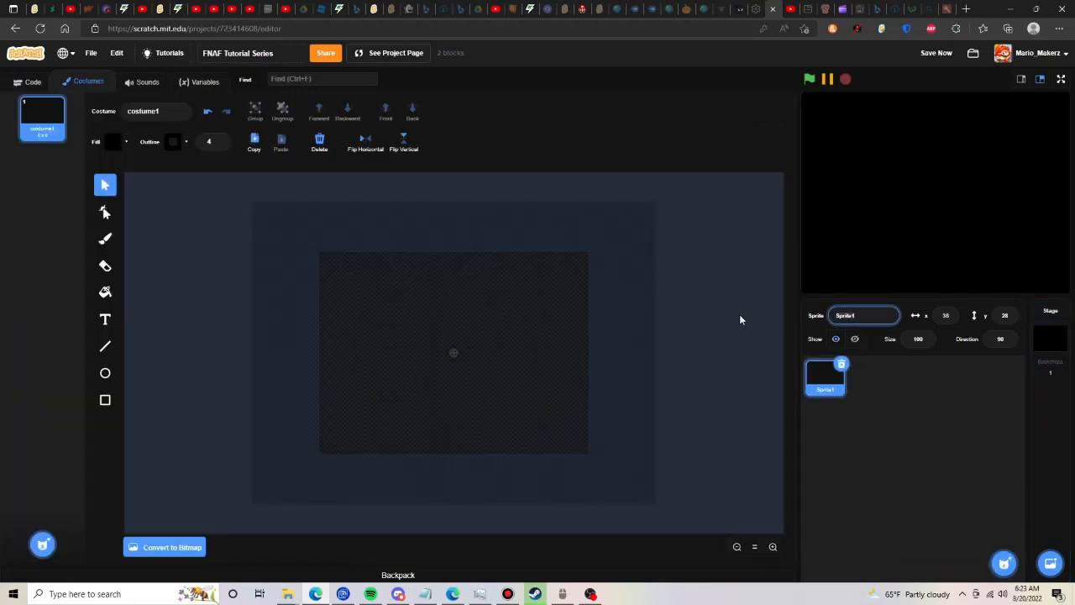
type("Warning")
key("Return")
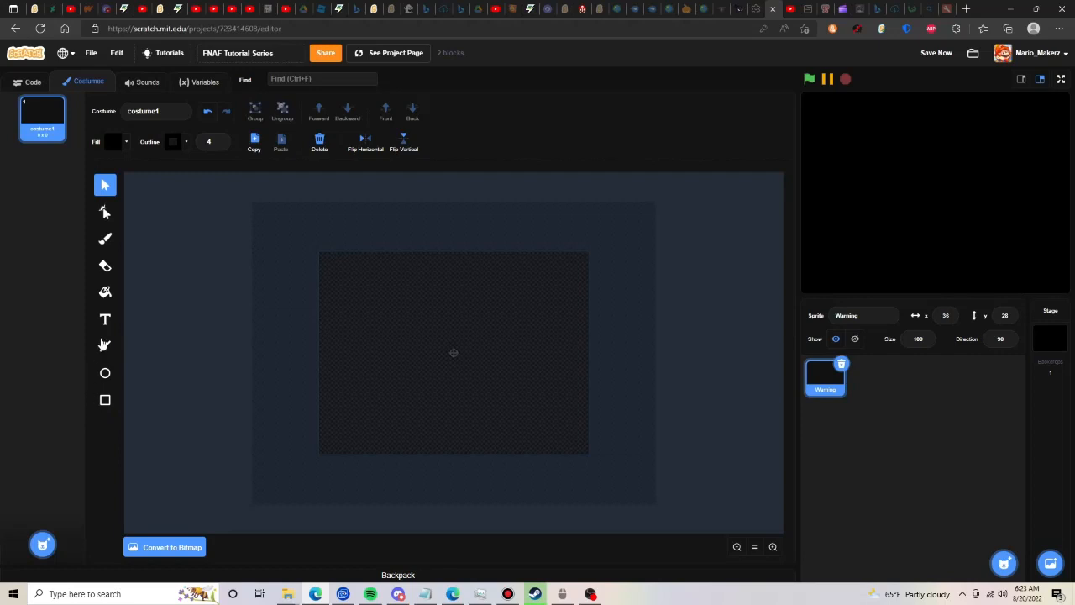
- Add the text "Warning" to costume1 in white with the Serif font
left_click(105, 319)
left_click(112, 142)
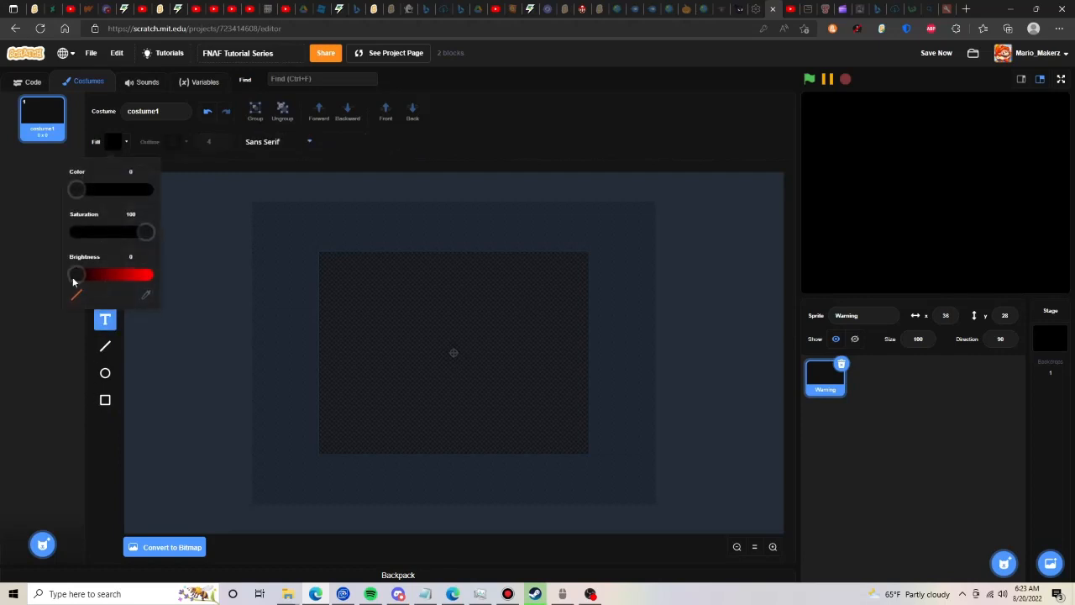
left_click_drag(148, 238, 71, 237)
left_click_drag(79, 278, 153, 277)
left_click(260, 144)
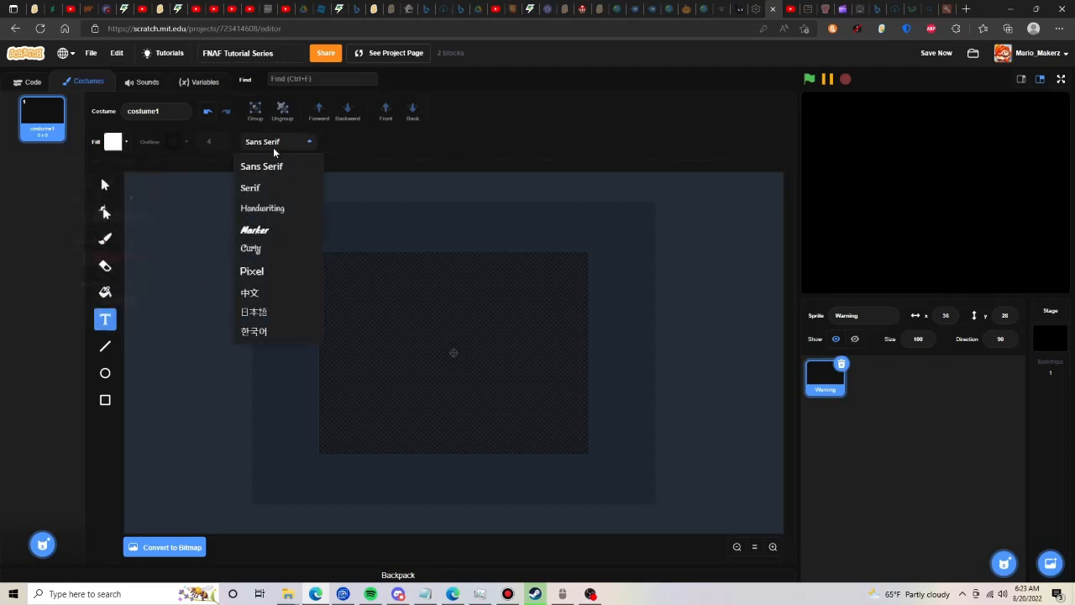
left_click(285, 189)
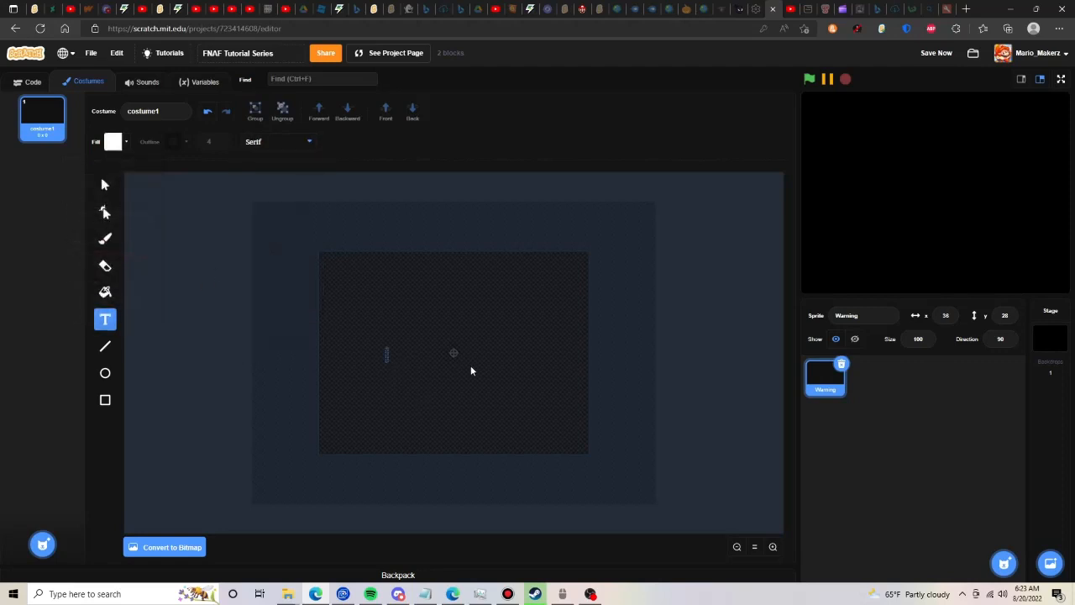
type("Warning")
left_click(105, 184)
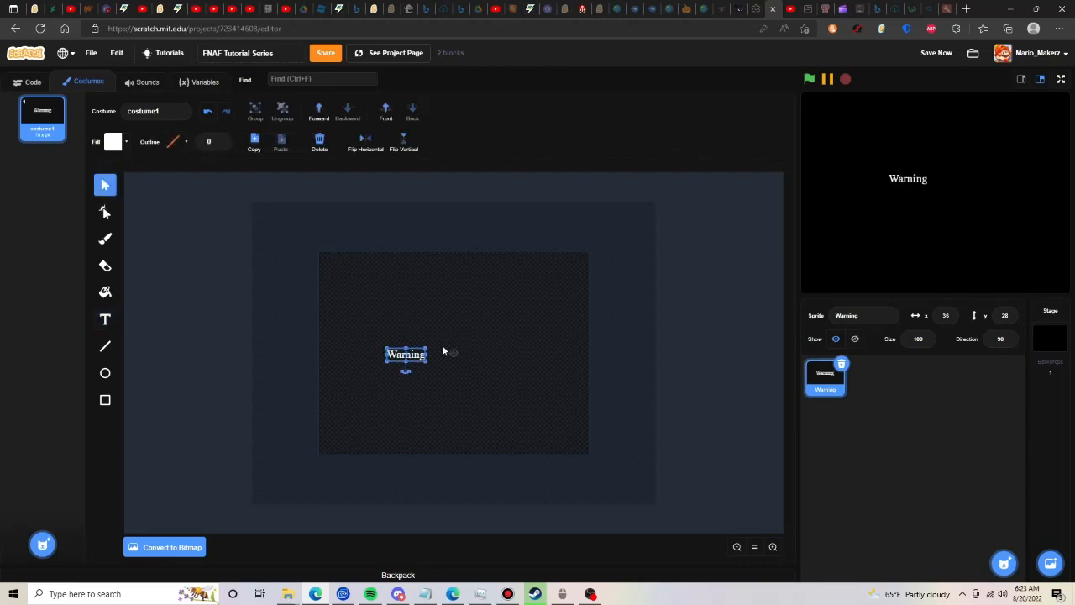
- Enlarge the "Warning" text, centre it horizontally and move it up to the upper edge of the canvas
left_click_drag(426, 346, 445, 342)
left_click_drag(442, 349, 479, 351)
key("Up")
key("Up")
key("Up")
key("Up")
key("Up")
key("Up")
key("Up")
key("Up")
key("Up")
key("Up")
key("Up")
key("Up")
key("Up")
key("Up")
key("Up")
key("Up")
key("Up")
key("Up")
key("Up")
key("Up")
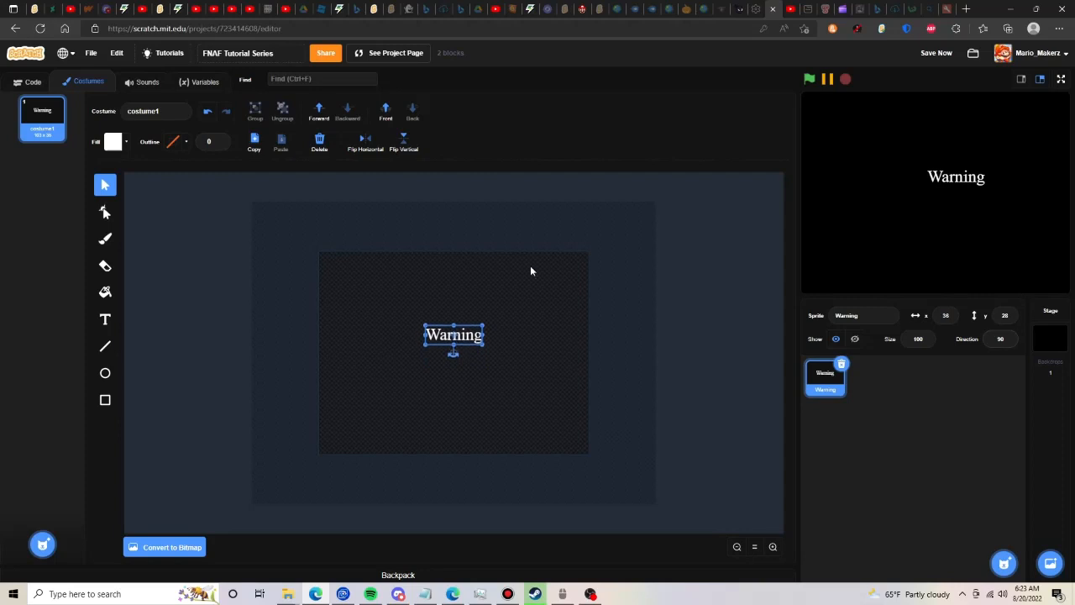
key("Up")
key("Up")
key("Up")
key("Up")
key("Up")
key("Up")
key("Up")
key("Up")
key("Up")
key("Up")
key("Up")
key("Up")
key("Up")
key("Up")
key("Up")
key("Up")
key("Up")
key("Up")
key("Up")
key("Up")
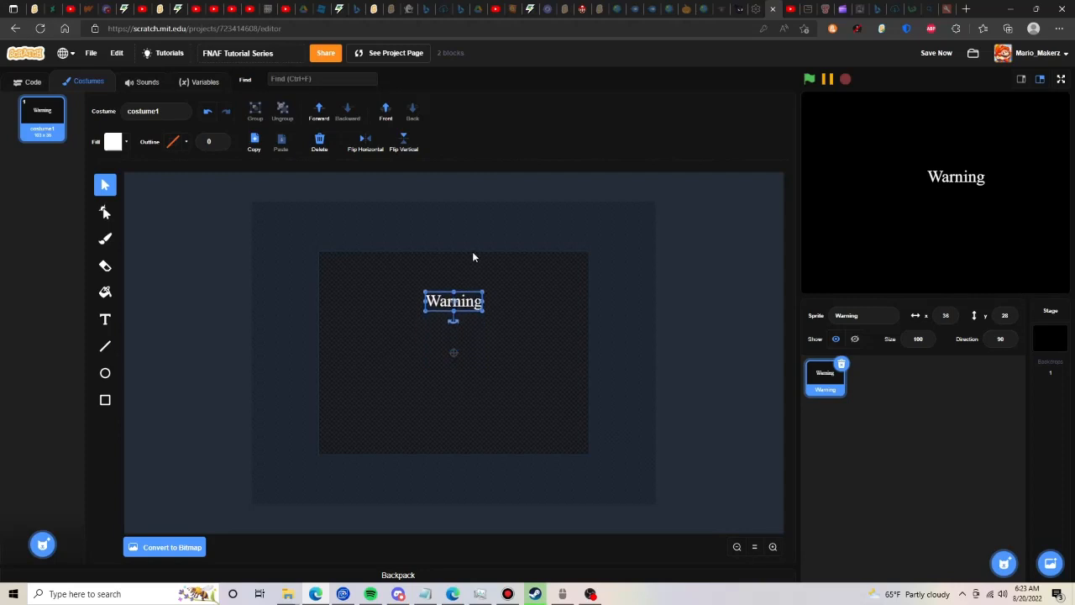
key("Up")
key("Up")
key("Up")
key("Up")
key("Up")
key("Up")
key("Up")
key("Up")
key("Up")
key("Up")
key("Up")
key("Up")
key("Up")
key("Up")
key("Up")
key("Up")
key("Up")
key("Up")
key("Up")
key("Up")
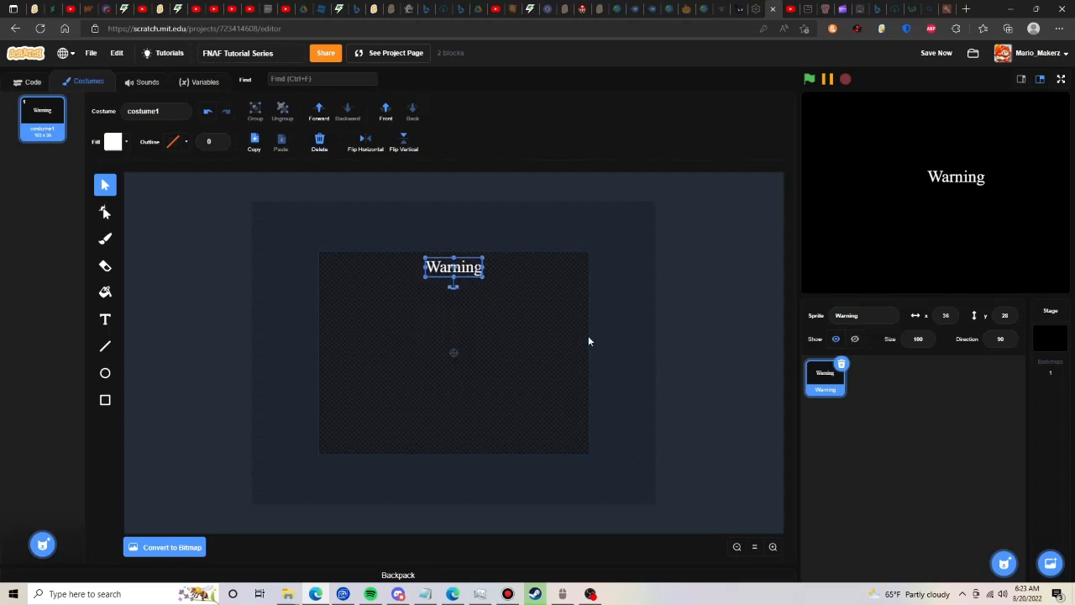
left_click(587, 340)
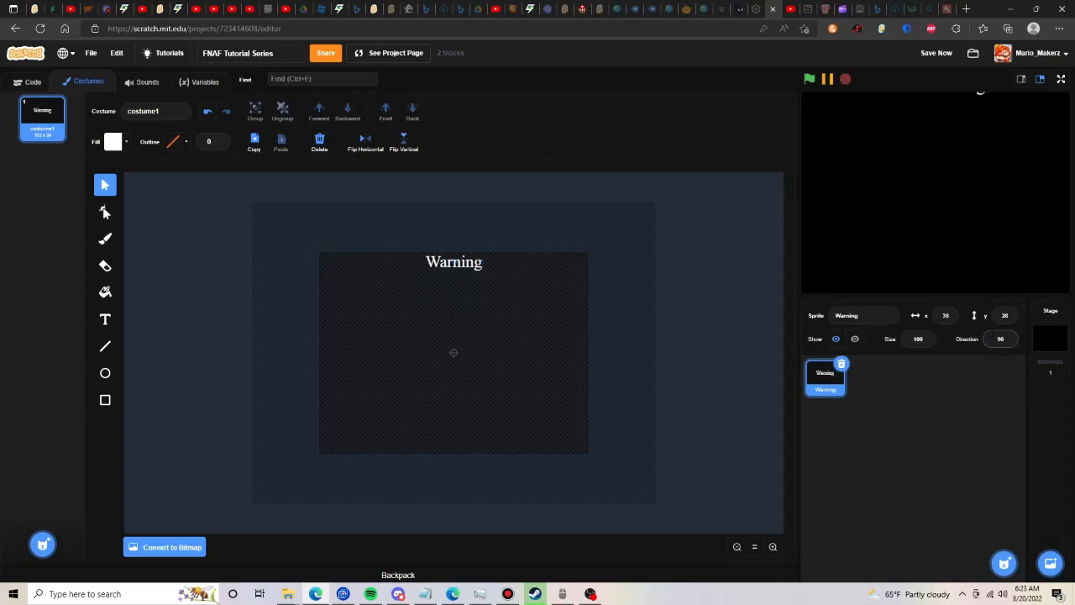
- Set the Warning sprite's position to x 0 and y 0
left_click(945, 315)
left_click_drag(949, 316, 882, 317)
type("0")
left_click_drag(1010, 315, 950, 319)
type("0")
left_click(457, 230)
- Add the two-line text "This Game Contains Flashlight Lights, Loud Noises, And" / "Jumpscares" below the heading
left_click(105, 319)
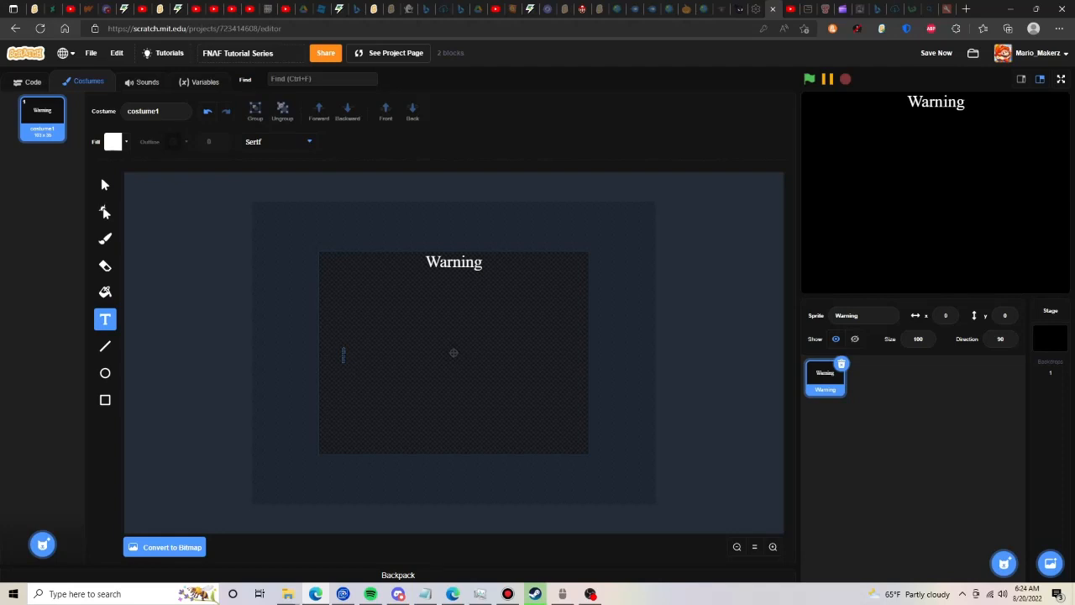
type("This Game Contai")
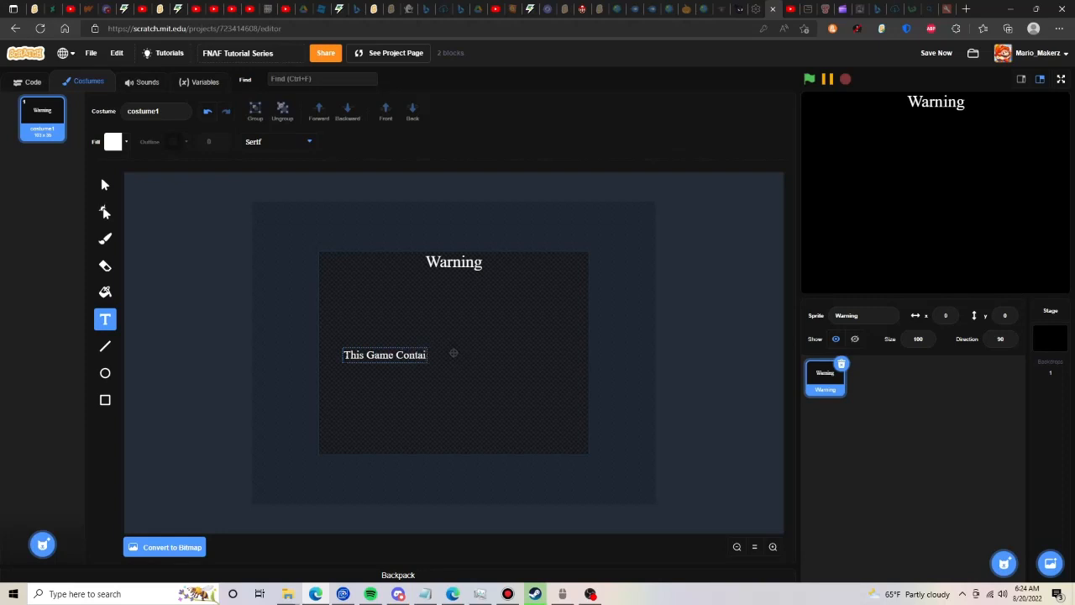
type("ns Flashlight Lights An")
key("BackSpace")
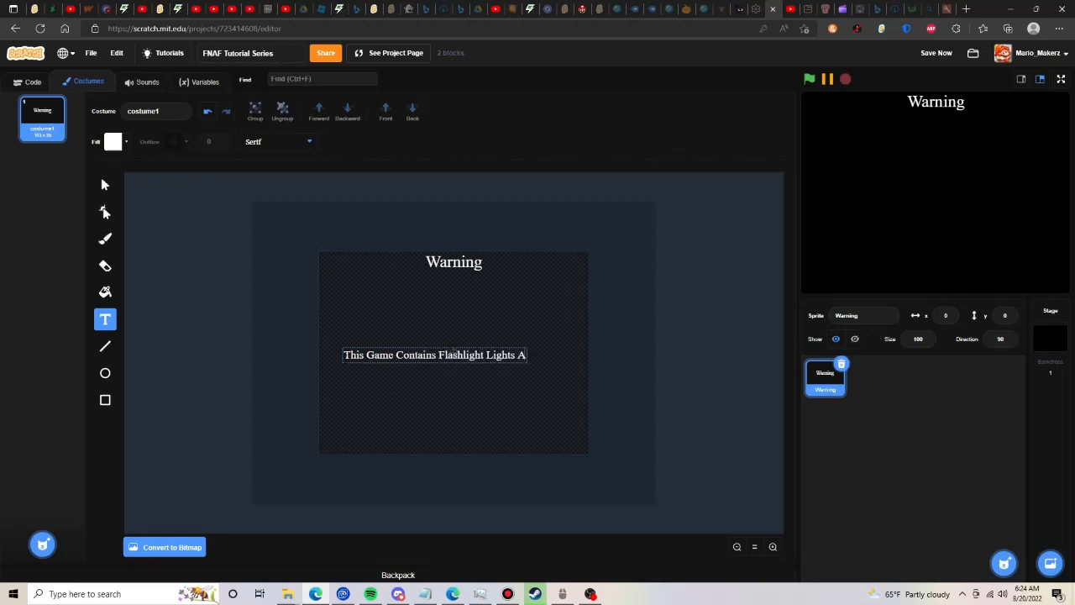
key("BackSpace")
type(", Loud Noises, And")
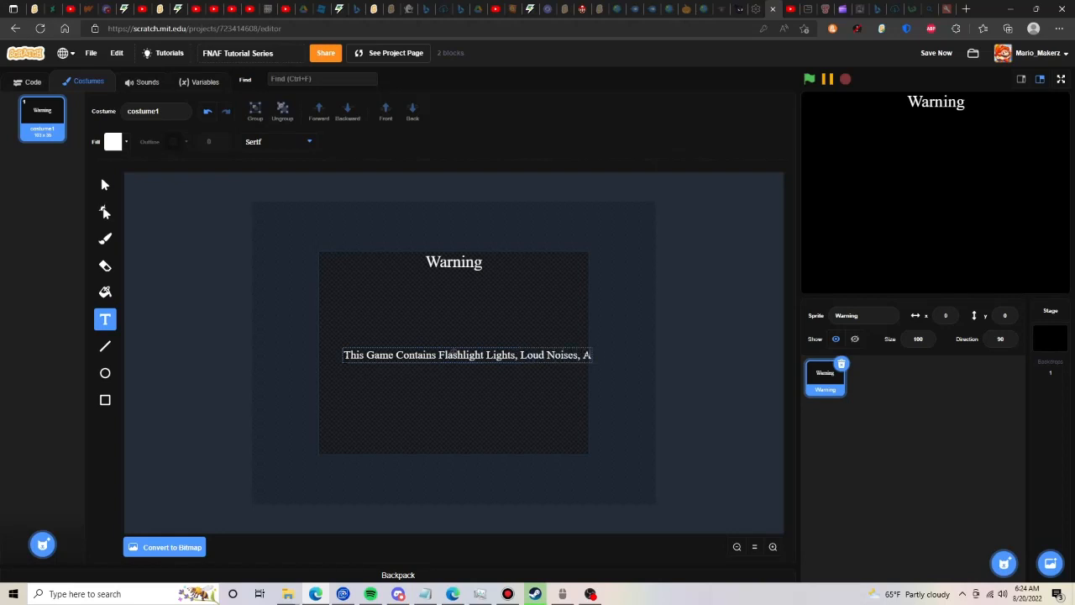
key("Return")
type("Jumpsc")
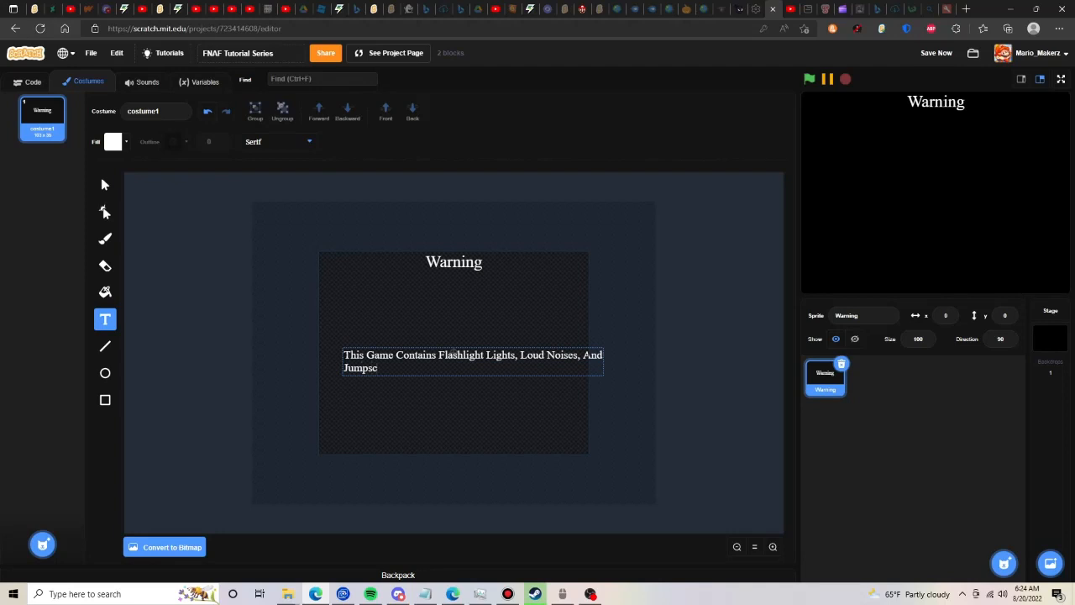
type("ares")
left_click(105, 185)
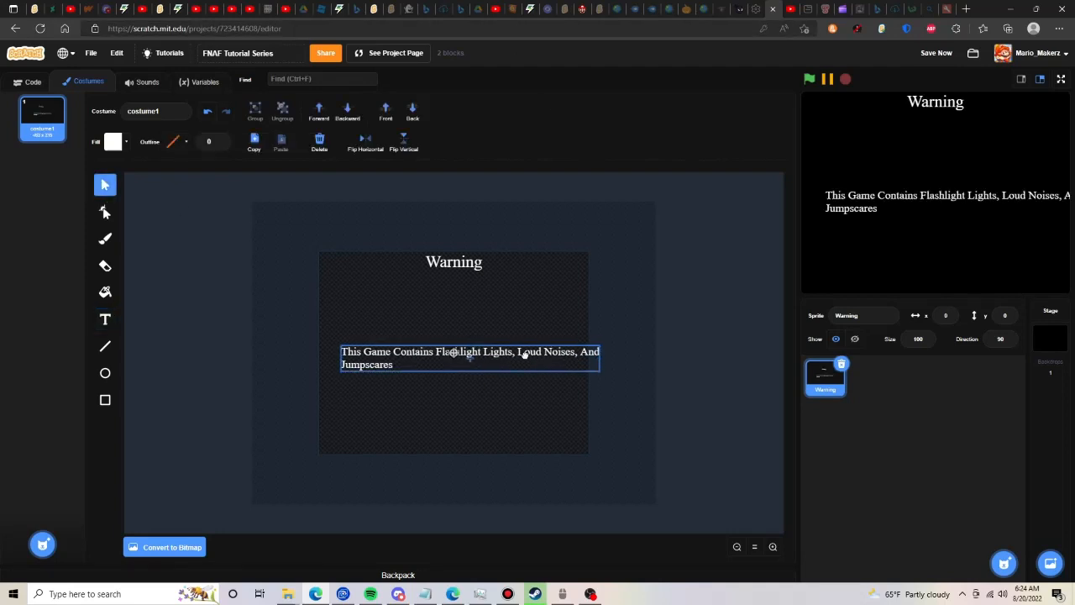
- Move the two-line notice so it fits within the canvas at mid-height, and save the project
left_click_drag(524, 354, 507, 349)
left_click(527, 303)
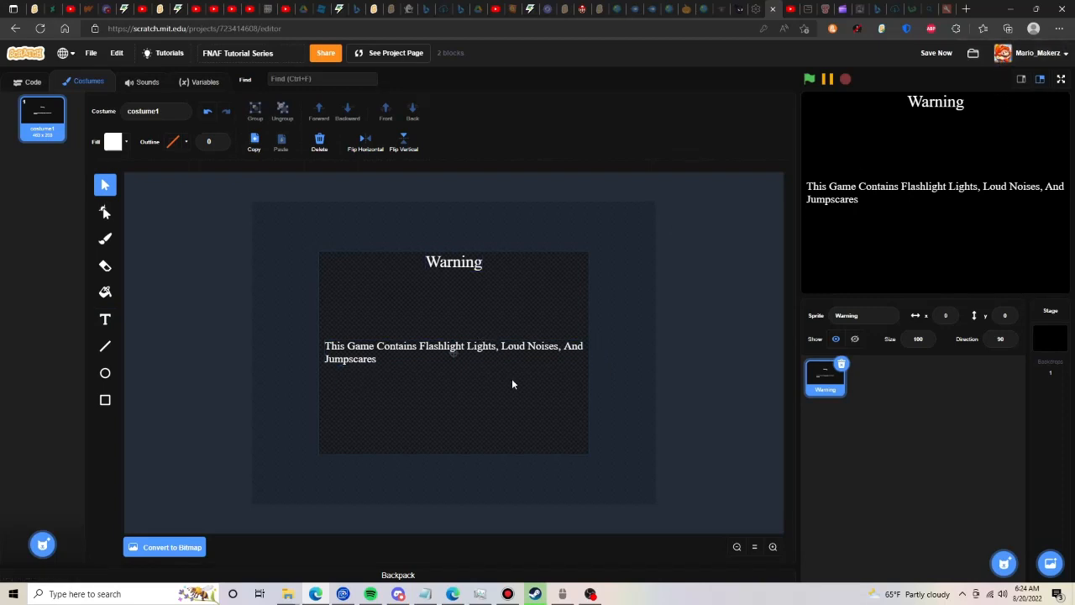
left_click(934, 53)
- Add the text "Click To Continue" below the two-line notice
left_click(105, 320)
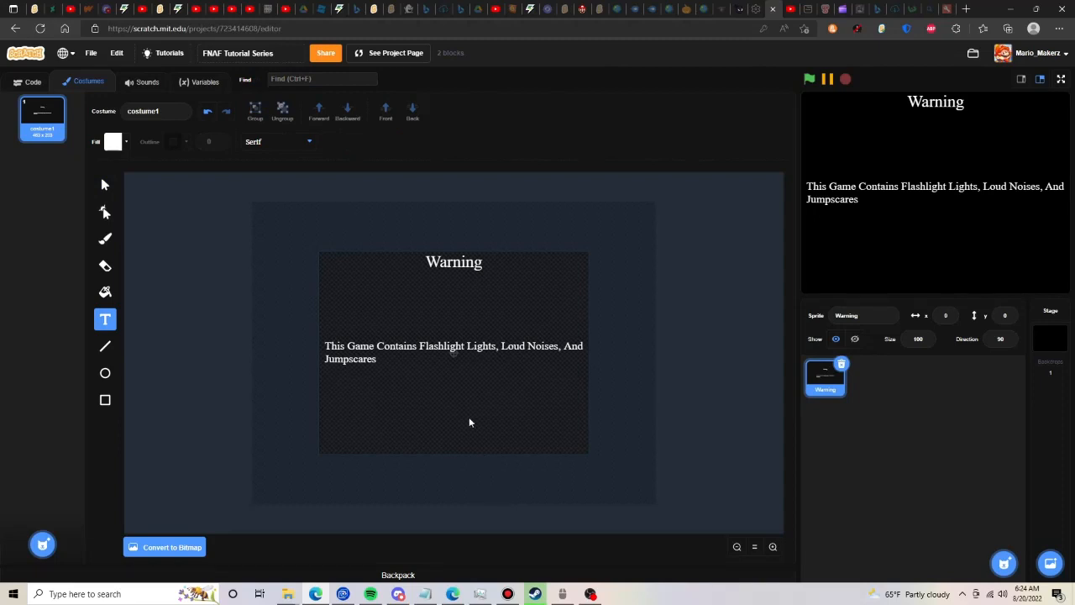
type("Click To Continue")
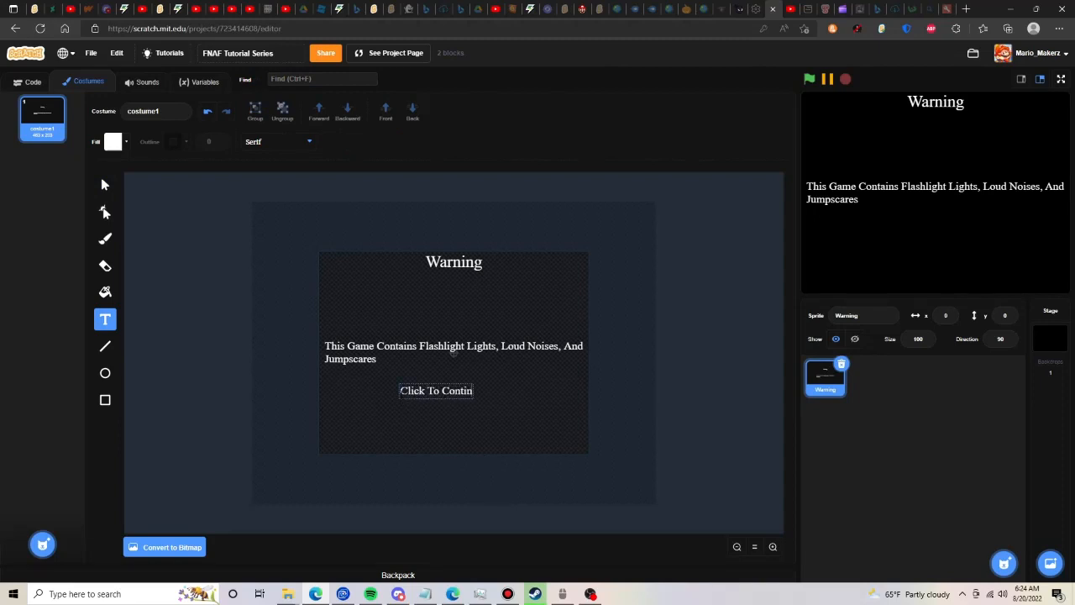
left_click(105, 192)
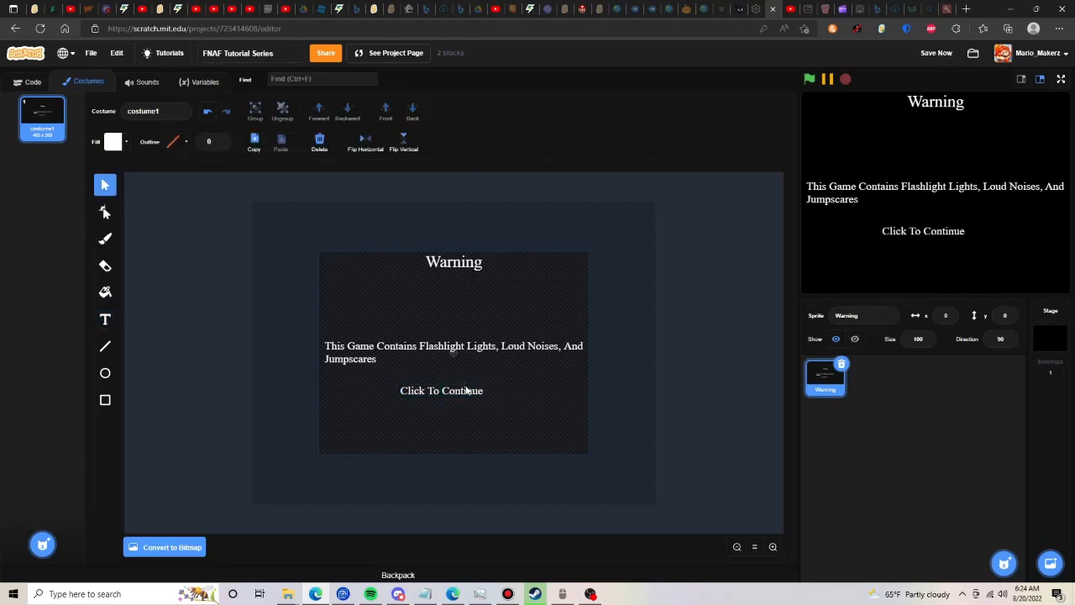
- Centre "Click To Continue" horizontally and move it down to the lower edge of the canvas
left_click_drag(447, 391, 454, 361)
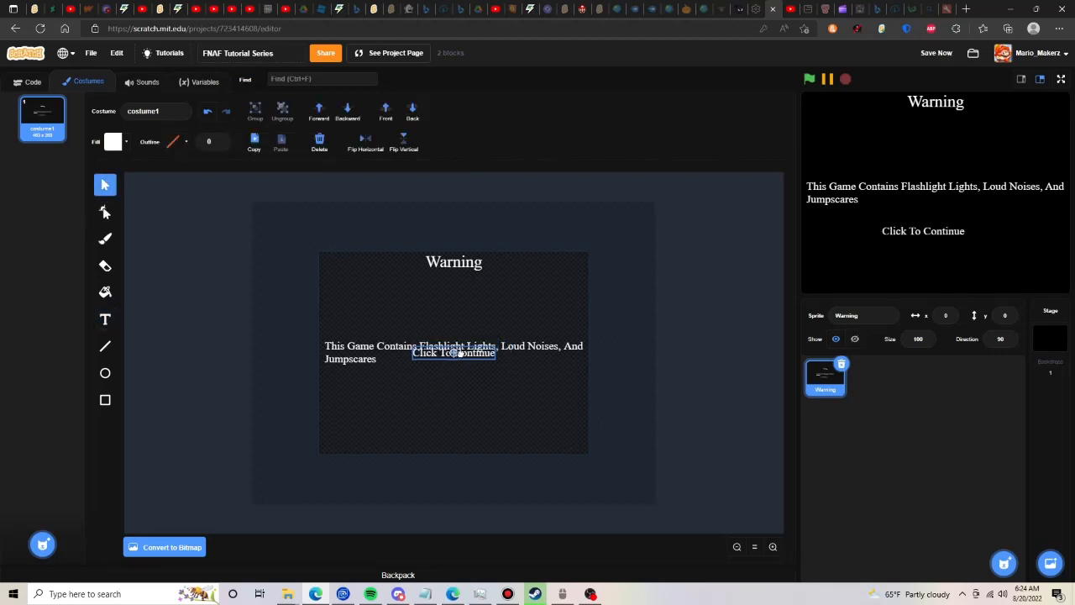
key("Down")
key("Down")
key("Down")
key("Down")
key("Down")
key("Down")
key("Down")
key("Down")
key("Down")
key("Down")
key("Down")
key("Down")
key("Down")
key("Down")
key("Down")
key("Down")
key("Down")
key("Down")
key("Down")
key("Down")
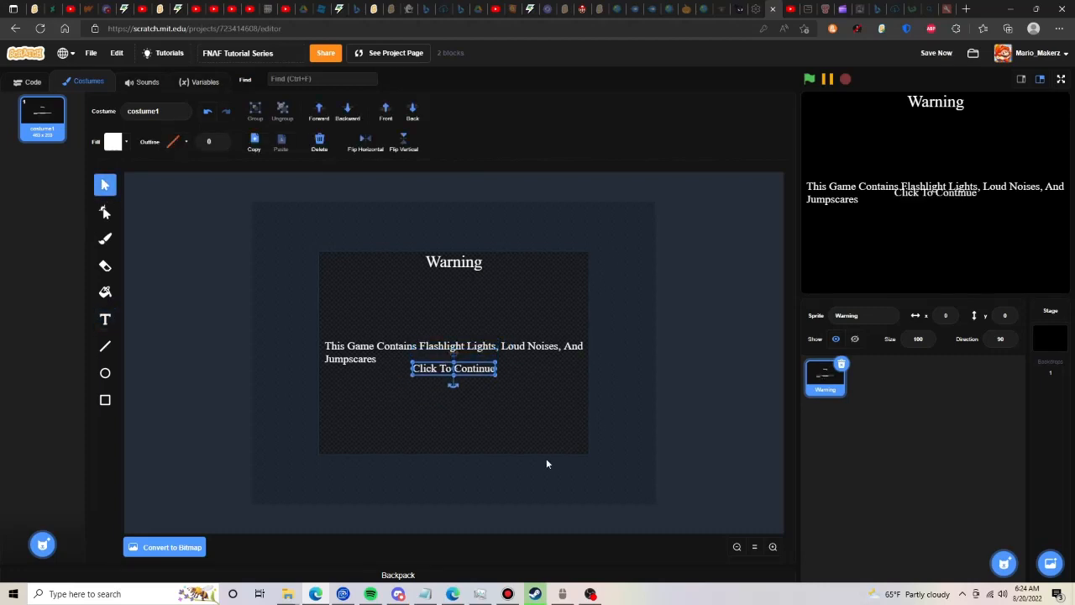
key("Down")
key("Down")
key("Down")
key("Down")
key("Down")
key("Down")
key("Down")
key("Down")
key("Down")
key("Down")
key("Down")
key("Down")
key("Down")
key("Down")
key("Down")
key("Down")
key("Down")
key("Down")
key("Down")
key("Down")
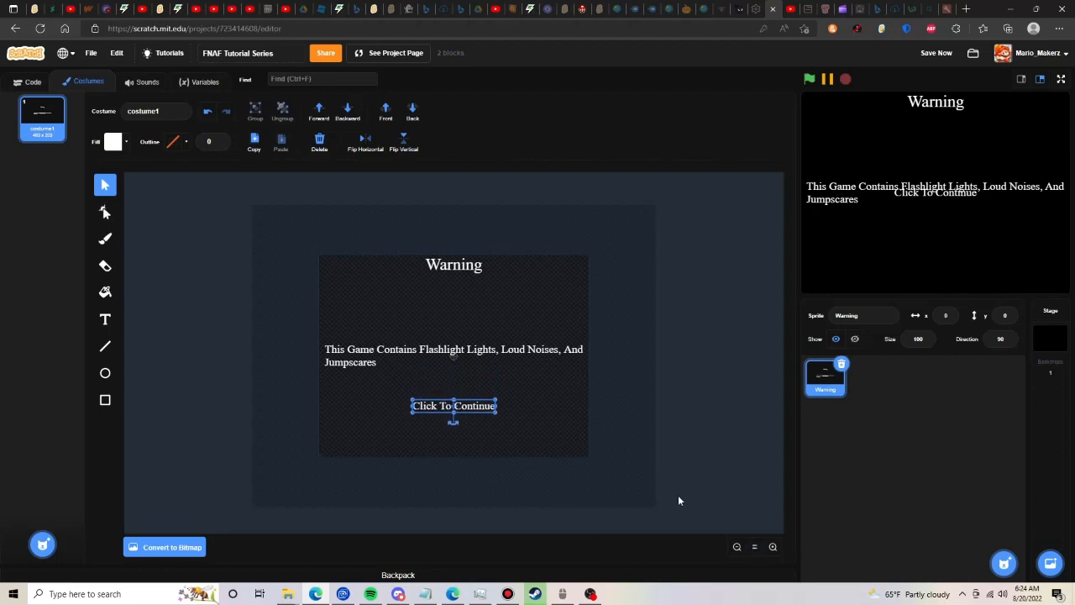
key("Down")
key("Down")
key("Down")
key("Down")
key("Down")
key("Down")
key("Down")
key("Down")
key("Down")
key("Down")
key("Down")
key("Down")
key("Down")
key("Down")
key("Down")
key("Down")
key("Down")
key("Down")
key("Down")
key("Down")
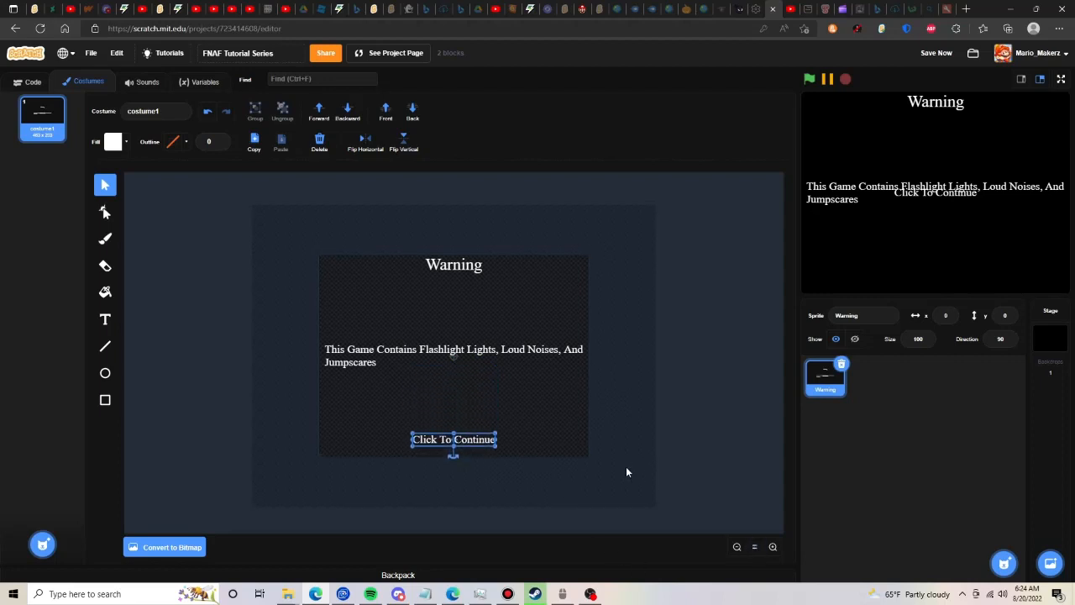
key("Up")
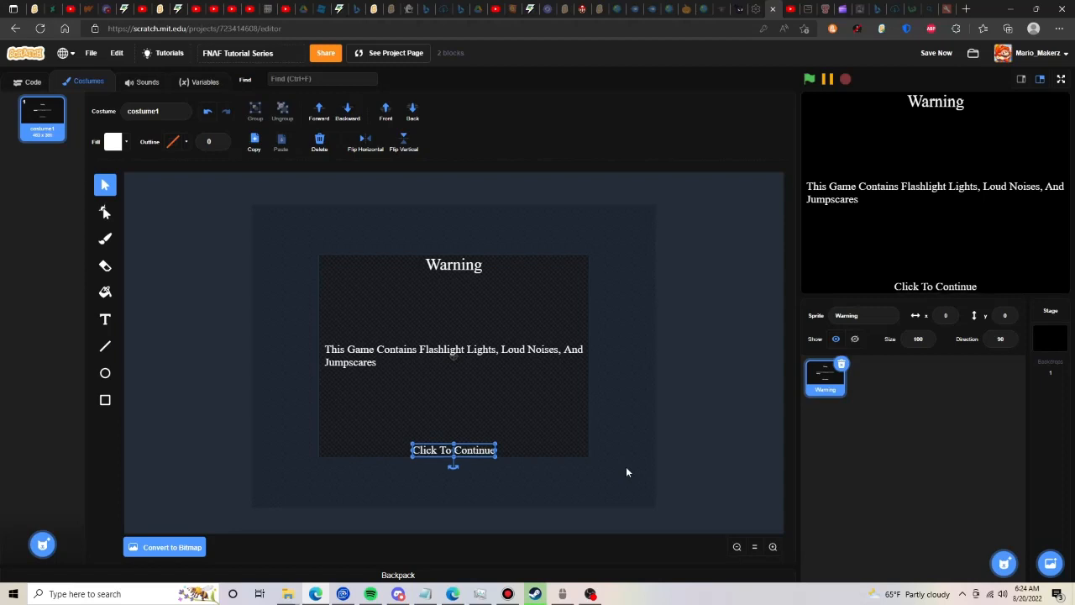
- Start a script for the Warning sprite with a "when green flag clicked" block
left_click(626, 470)
left_click(27, 82)
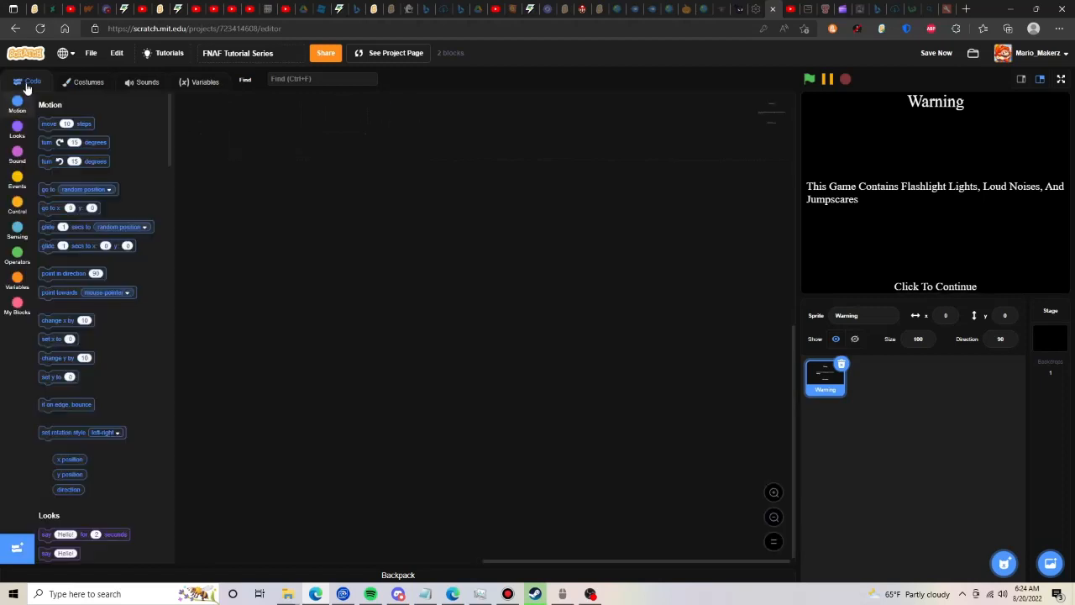
left_click(18, 186)
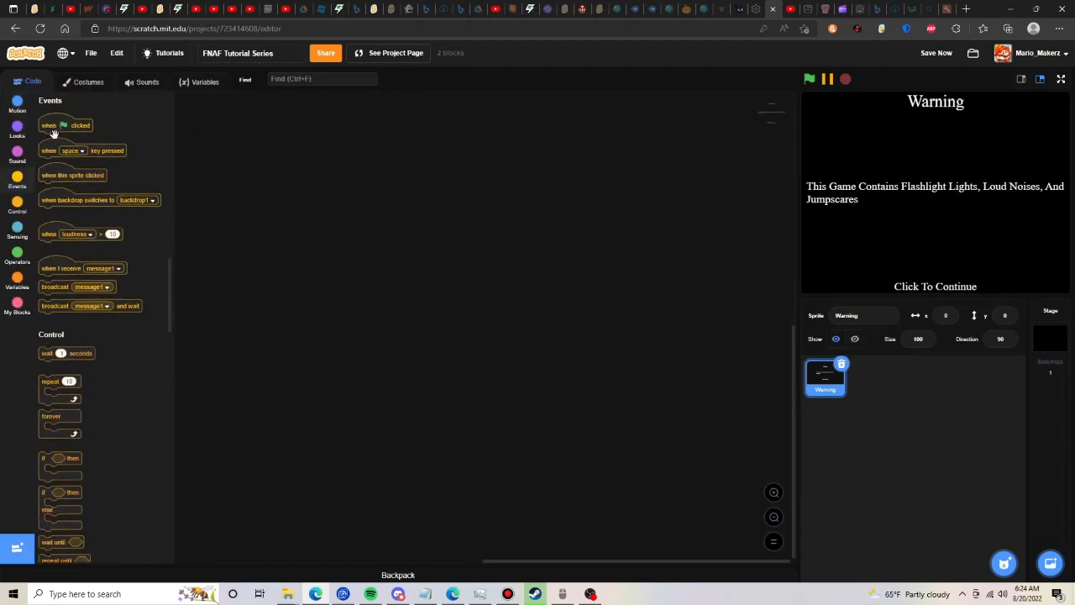
left_click_drag(69, 126, 401, 211)
- Attach a "set ghost effect to 100" block beneath the green-flag block
left_click(14, 133)
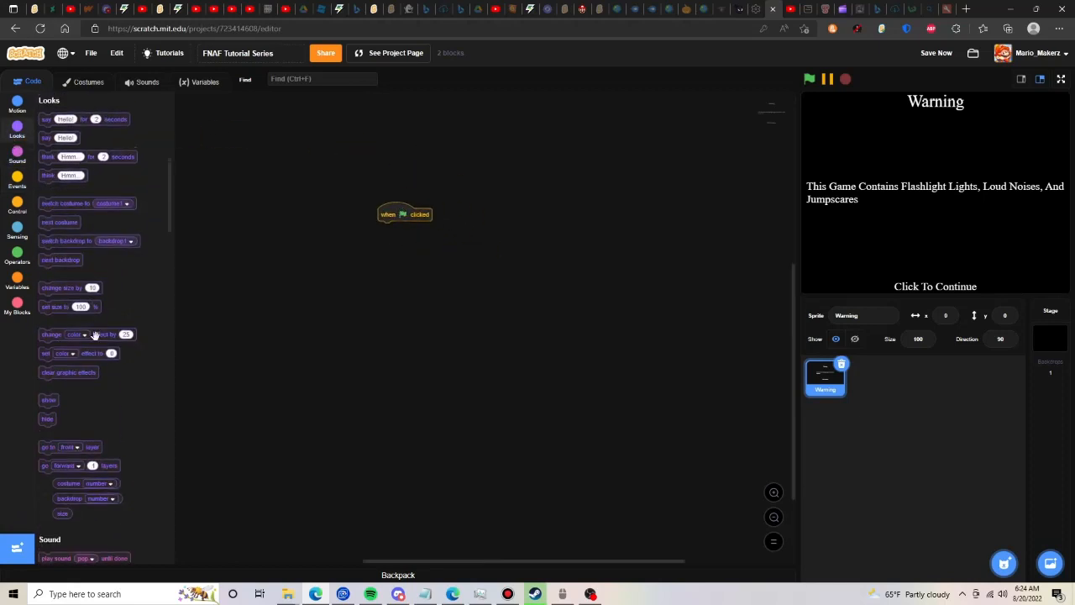
left_click_drag(73, 356, 408, 228)
left_click(406, 227)
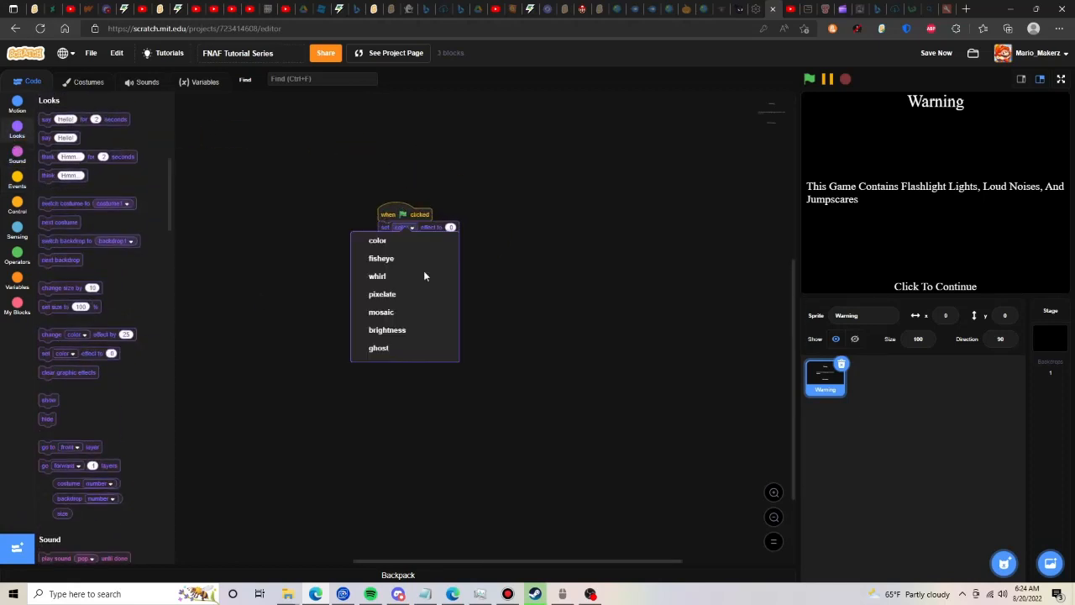
left_click(408, 352)
left_click(452, 227)
type("100")
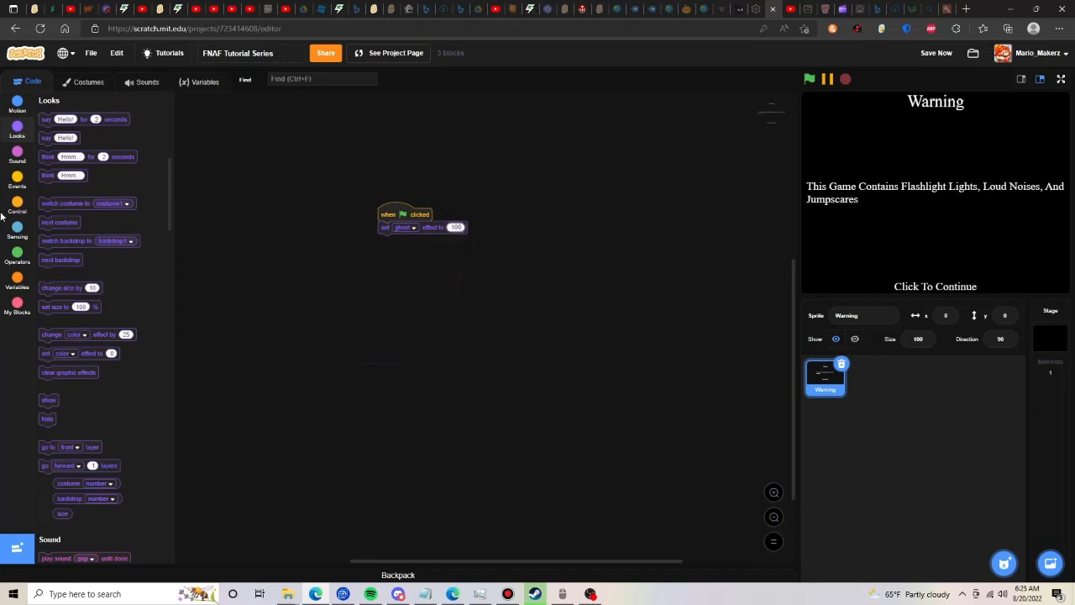
- Build a separate repeat 100 loop containing a "change ghost effect by -1" block
left_click(17, 204)
left_click_drag(74, 151, 381, 311)
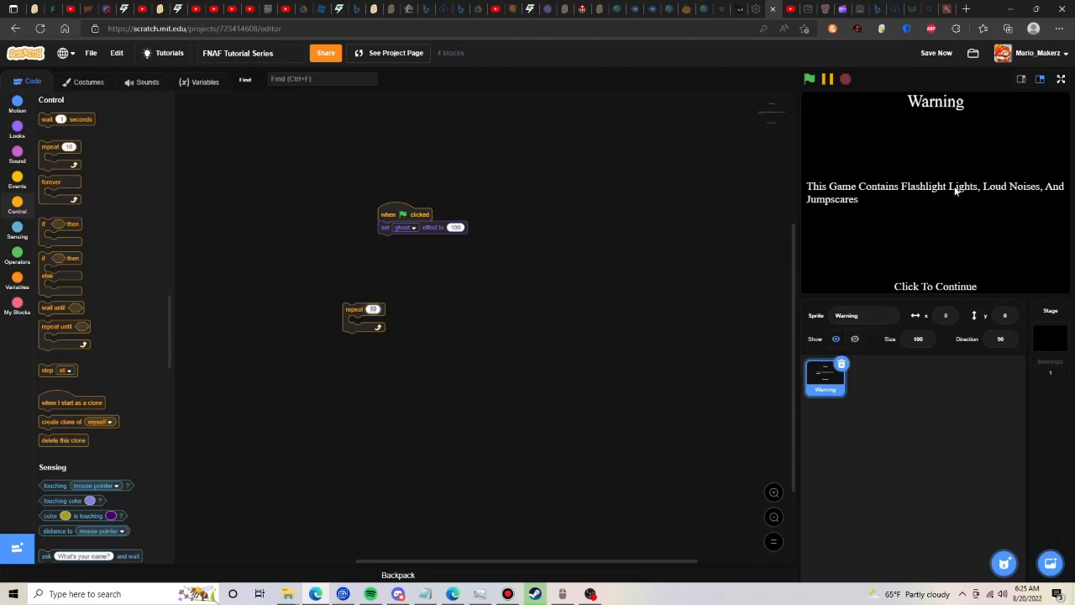
type("100")
left_click(15, 128)
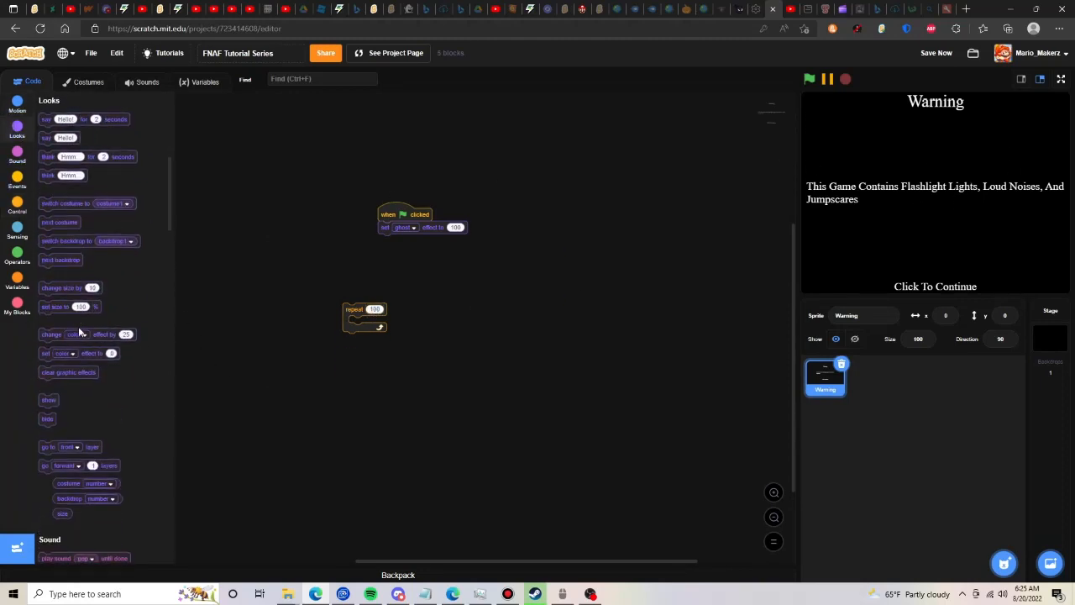
left_click_drag(74, 334, 384, 322)
left_click(386, 322)
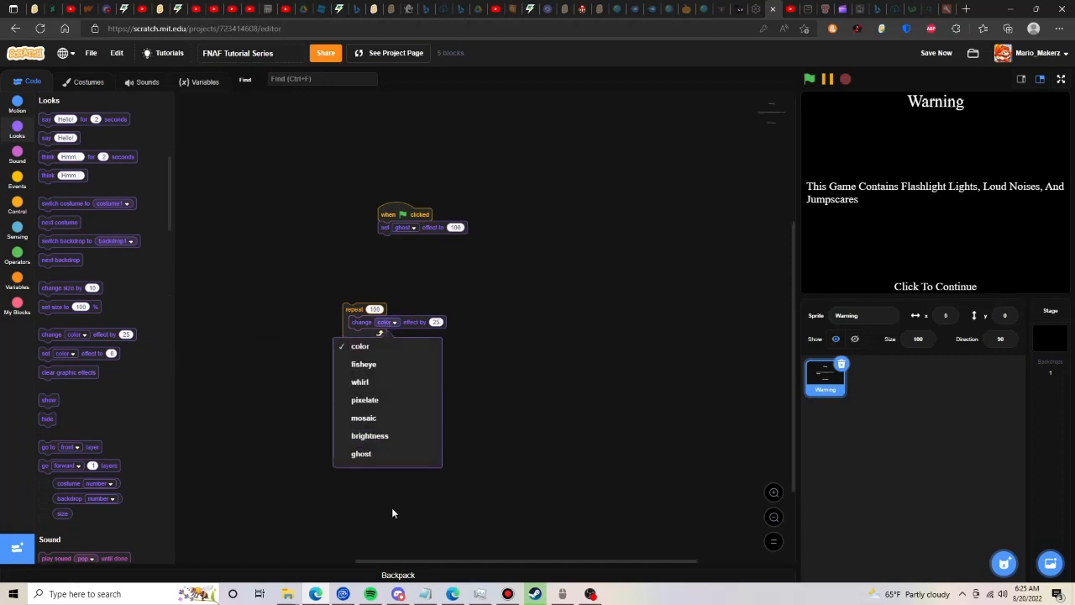
left_click(371, 454)
left_click(437, 322)
type("-1")
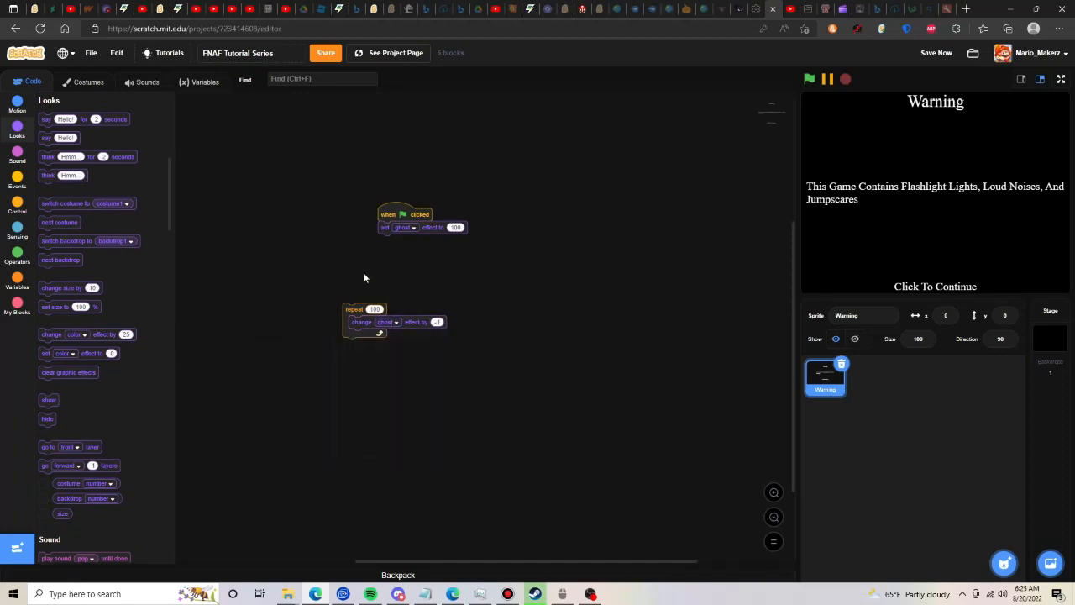
- Set the loop to 20 repetitions with a ghost change of -5, and attach it below the "set ghost effect" block
left_click(375, 309)
type("2")
type("0")
type("-5")
left_click(460, 267)
left_click_drag(360, 303, 425, 175)
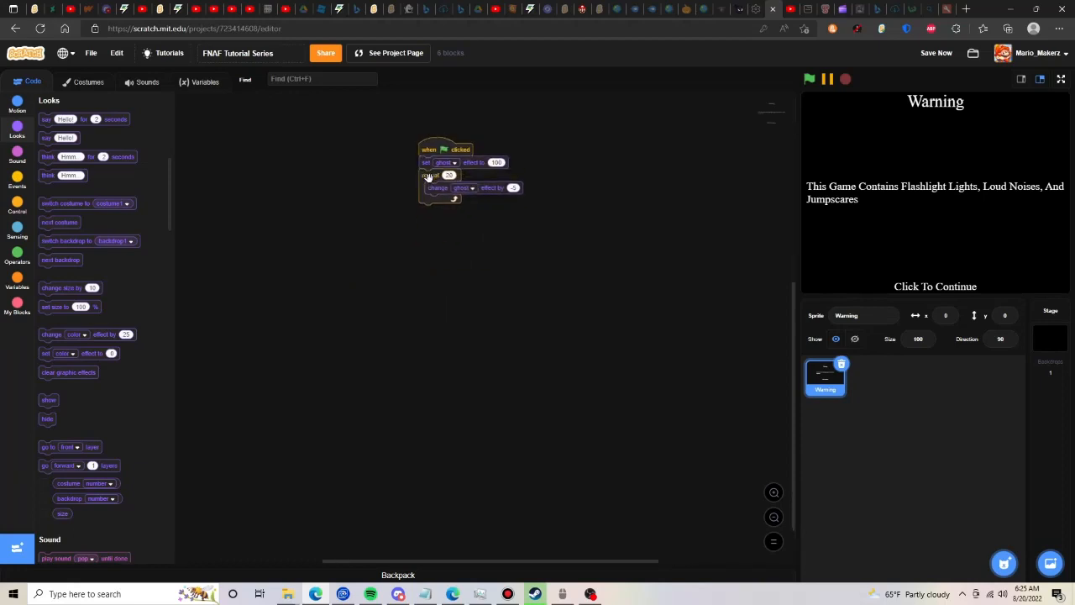
- Insert "show" and "go to front layer" blocks between the green-flag block and the "set ghost effect" block
scroll(101, 336, "down", 5)
scroll(37, 401, "up", 5)
left_click_drag(403, 152, 427, 154)
left_click_drag(62, 447, 437, 167)
- Duplicate the repeat 20 ghost loop and place the copy below the script
left_click(17, 202)
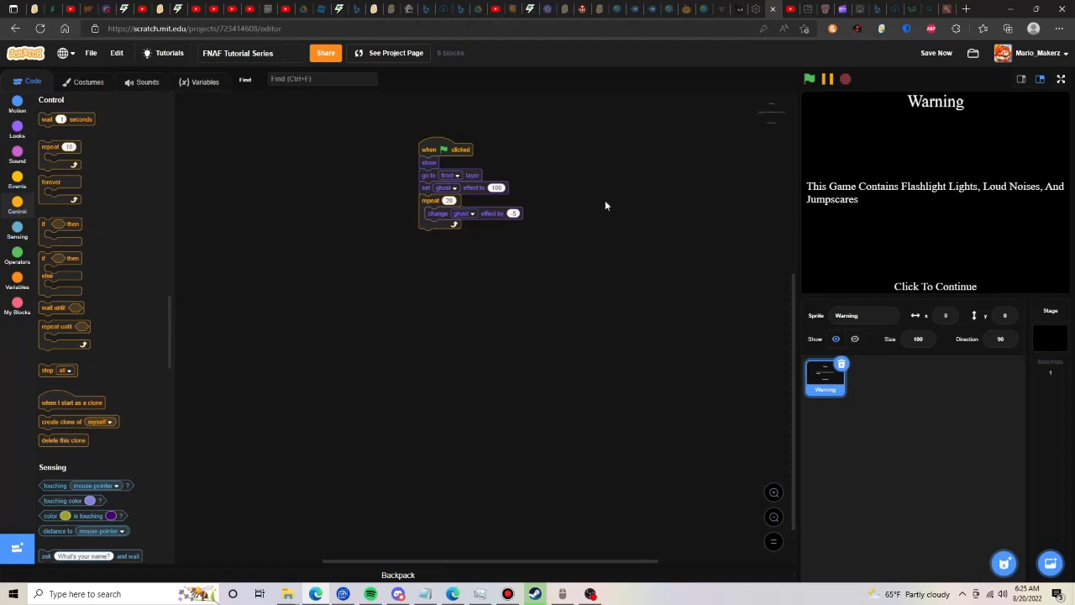
right_click(450, 204)
left_click(467, 209)
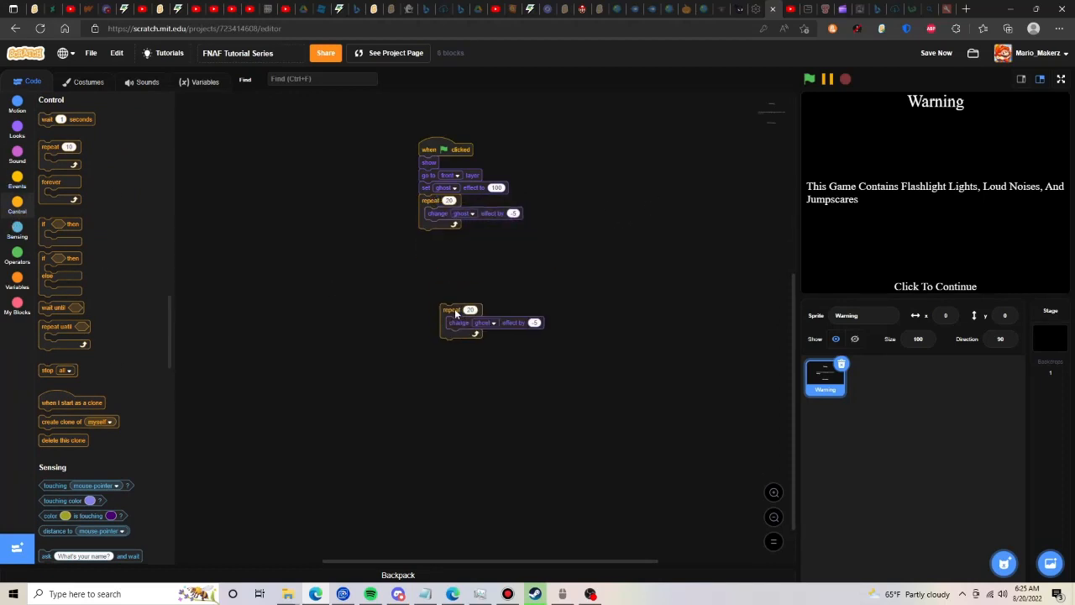
left_click(473, 330)
- Add a 5-second wait after the fade-in loop, and attach the duplicated loop beneath it with a ghost change of 5
left_click_drag(51, 119, 437, 235)
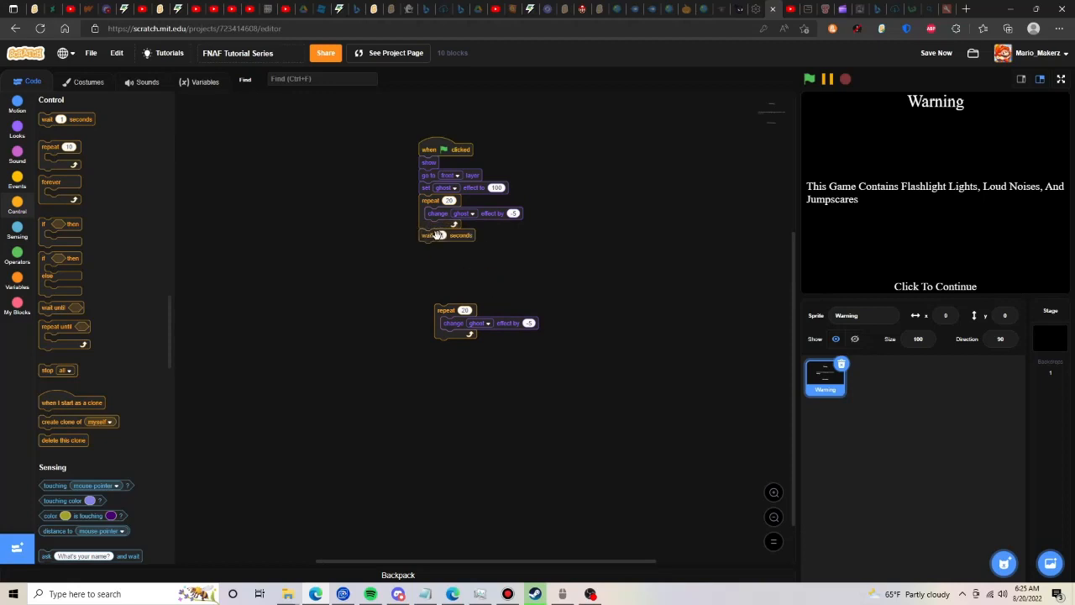
left_click(441, 236)
type("5")
left_click_drag(447, 308, 423, 210)
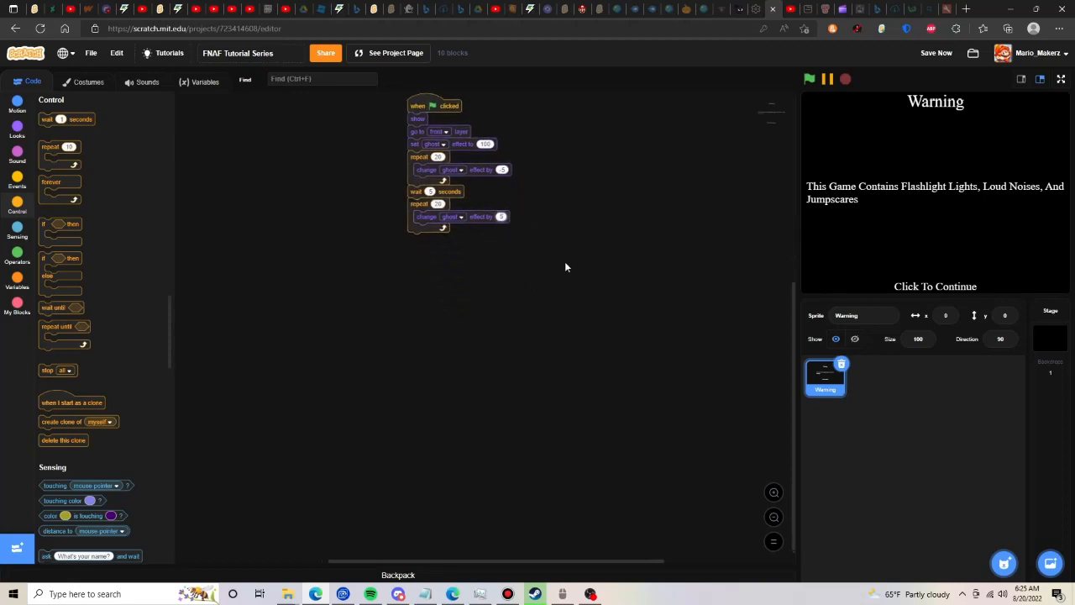
- Replace the timed wait between the two loops with "wait until mouse down?" and reattach the fade-out loop beneath it
scroll(475, 207, "up", 3)
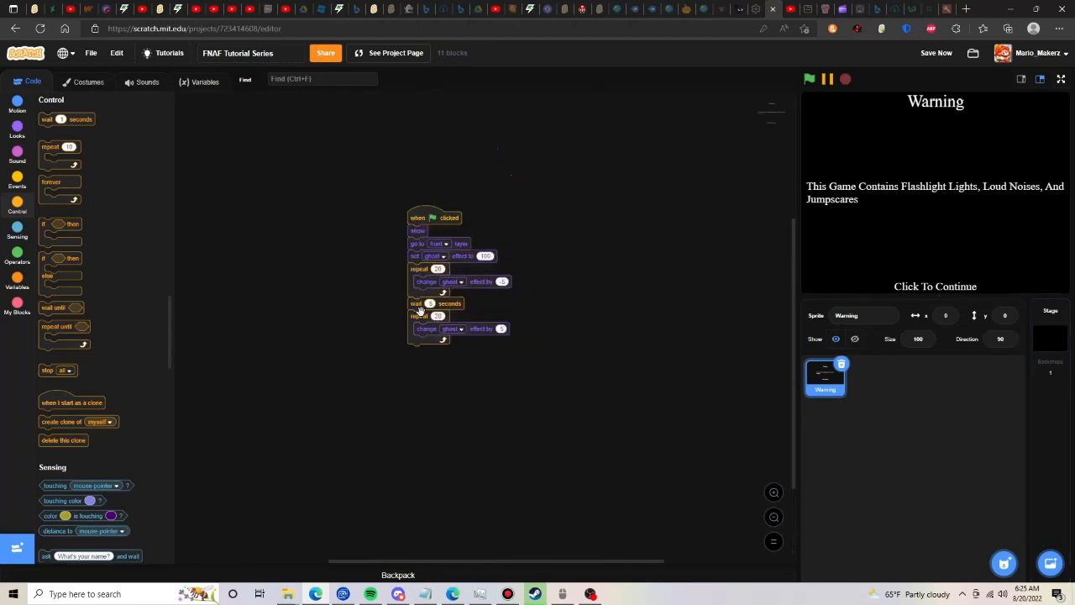
left_click_drag(441, 310, 414, 319)
left_click(17, 229)
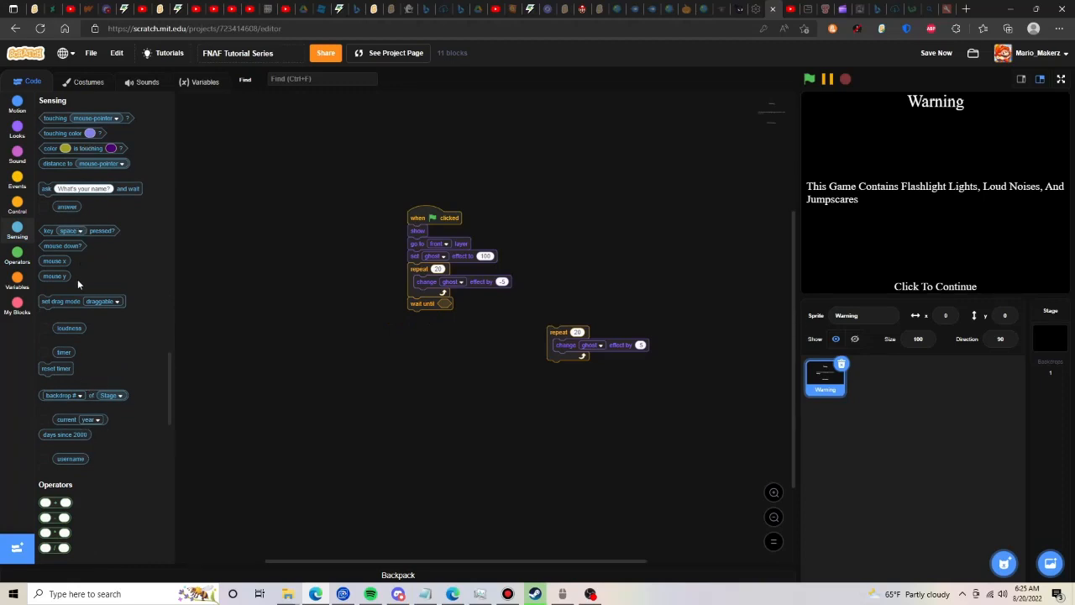
left_click_drag(62, 246, 464, 303)
left_click_drag(565, 331, 426, 315)
- End the script with a broadcast of a new message named "Menu" followed by a "hide" block
left_click(25, 136)
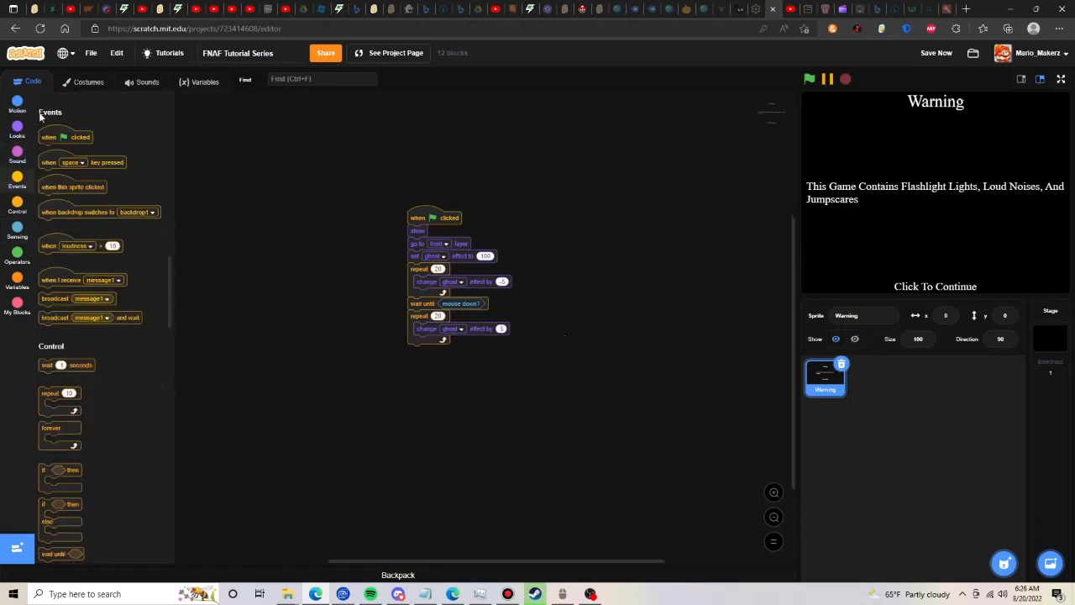
left_click_drag(44, 420, 420, 357)
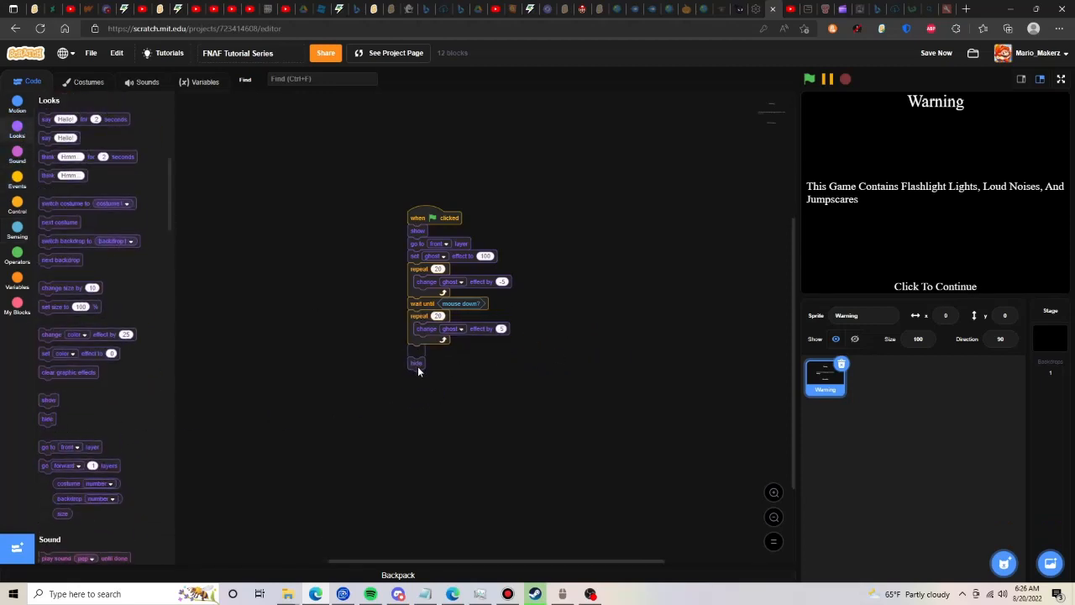
left_click(7, 172)
left_click_drag(55, 287, 420, 354)
left_click(455, 350)
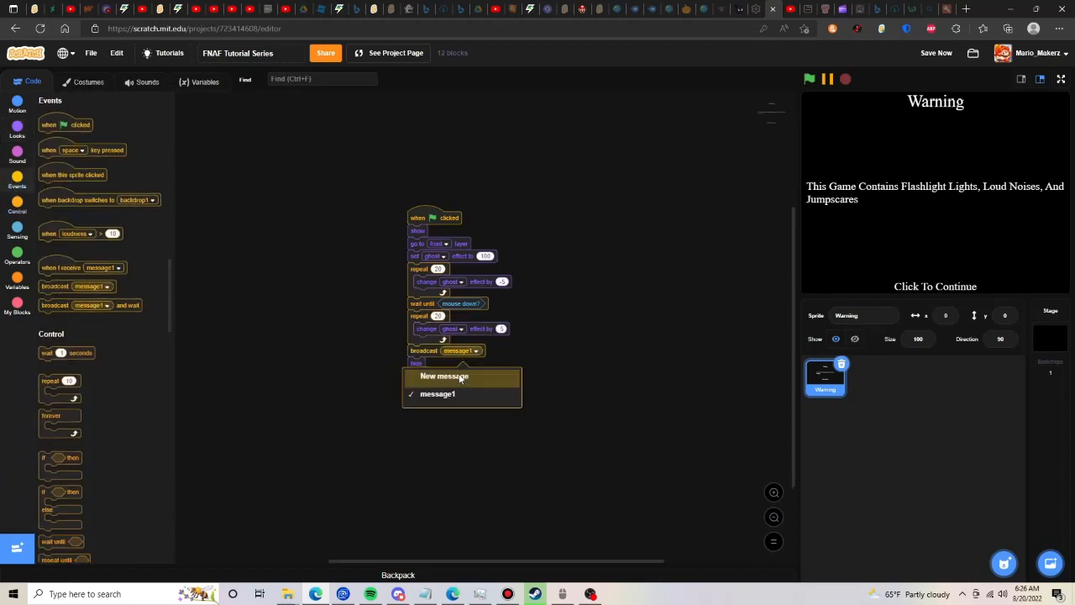
left_click(453, 375)
type("Menu")
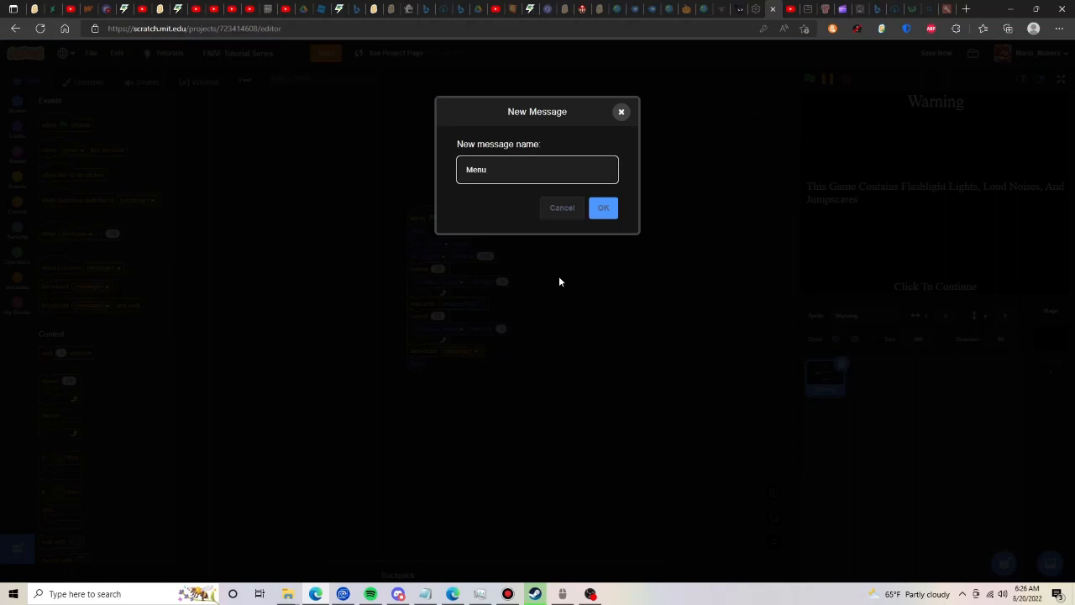
left_click(603, 210)
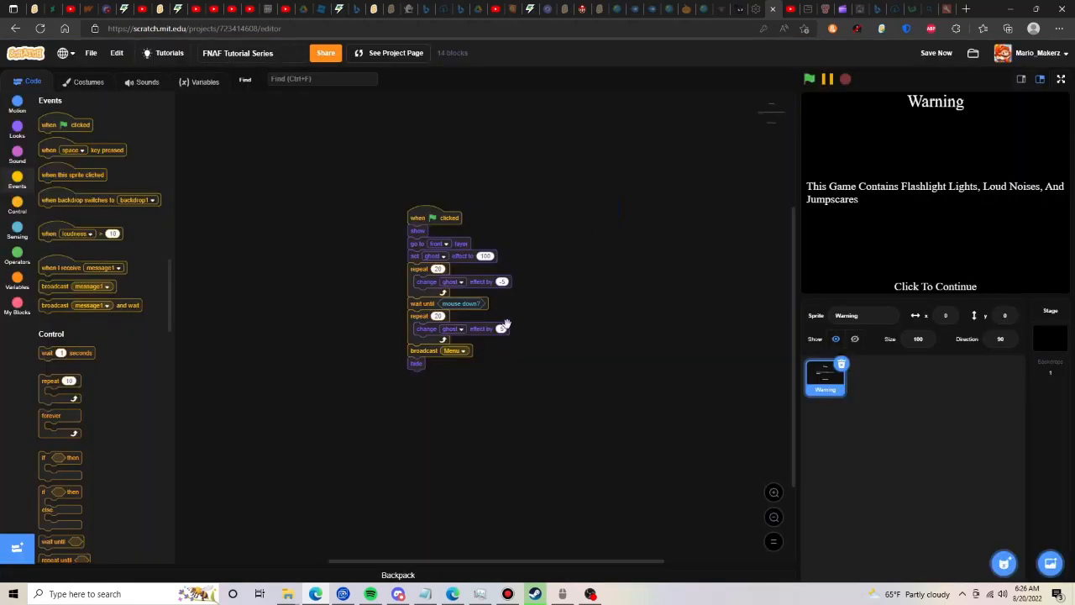
- Run the project to test the warning screen's fade-in and click-to-continue fade-out, and save the project
left_click(808, 80)
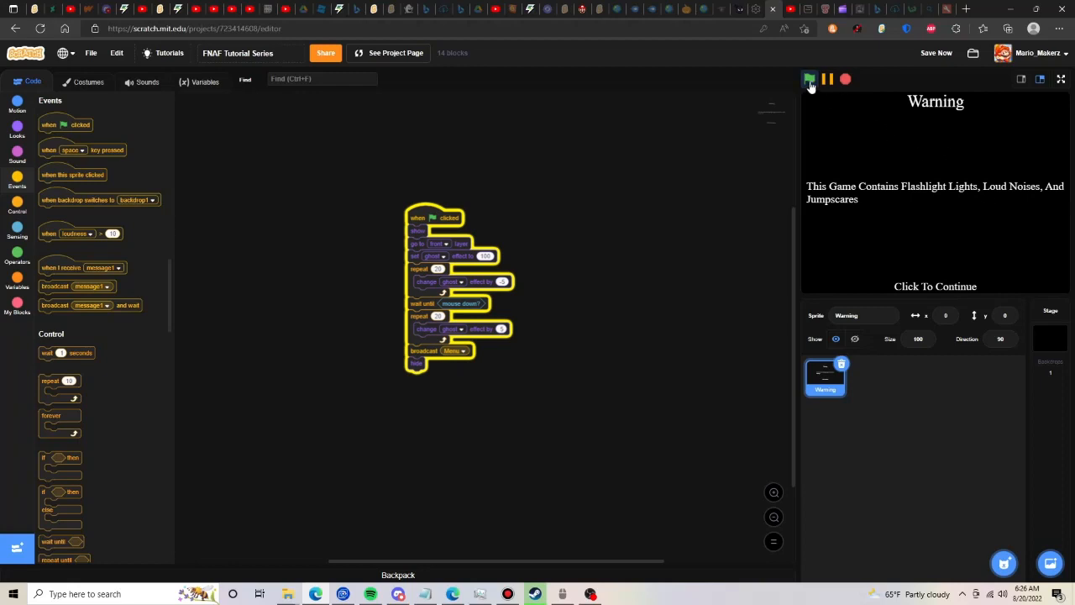
left_click(811, 83)
left_click(928, 53)
left_click(964, 186)
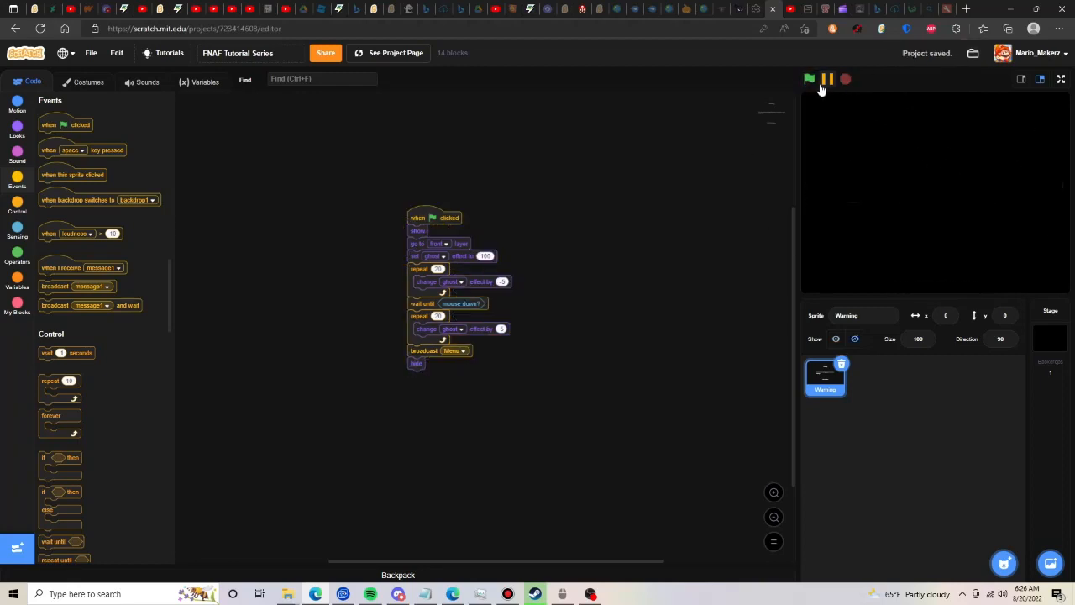
- Upload "Main Menu Theme" to the Stage's sounds from Downloads > Five Nights At Freddy's Files > Sounds > Main Menu
mouse_move(1003, 561)
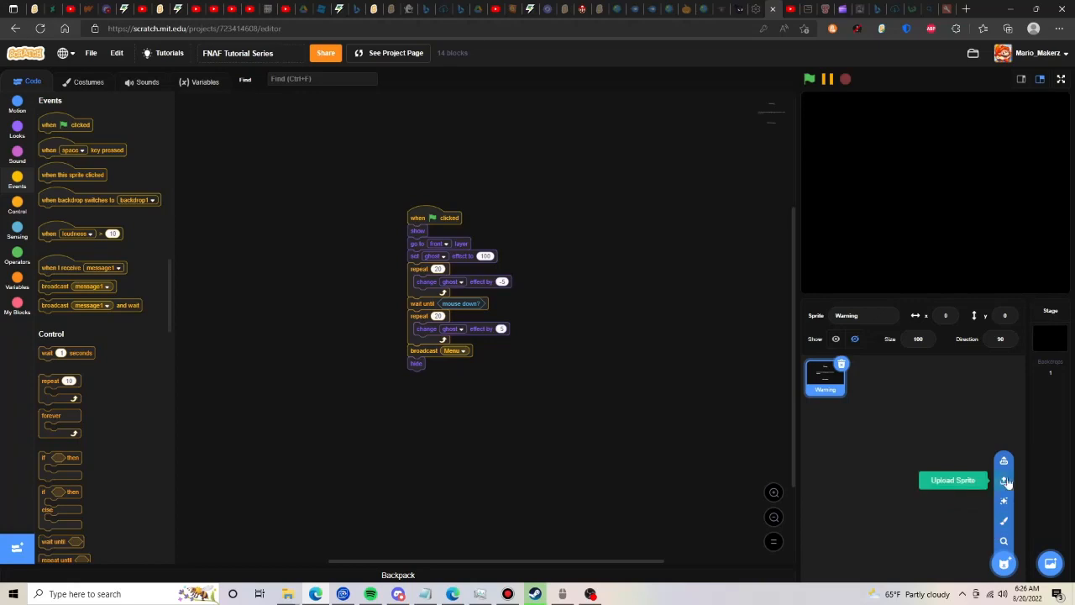
left_click(1049, 345)
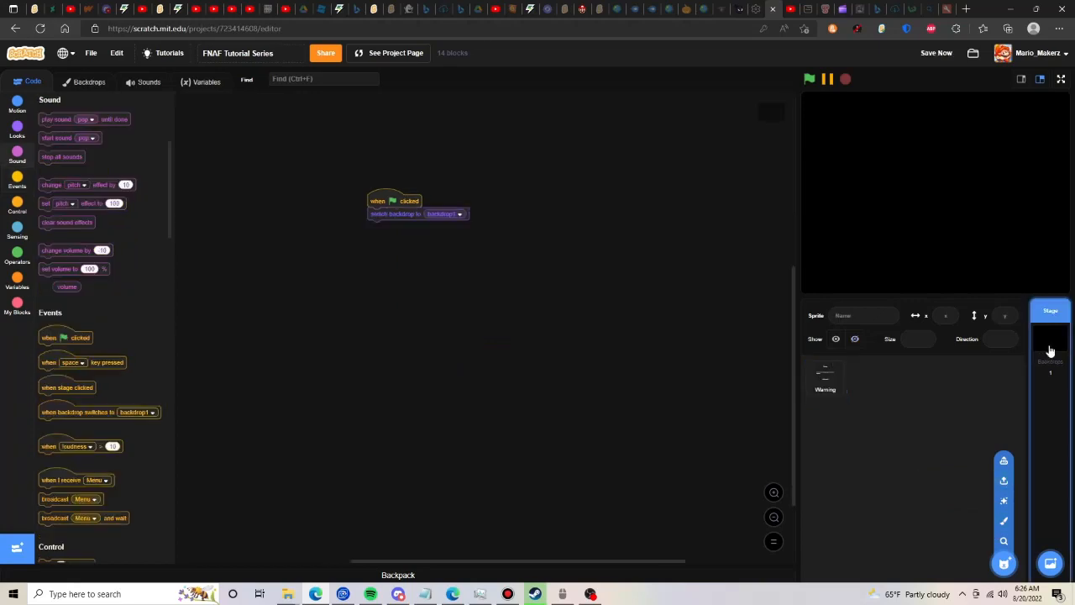
left_click(145, 82)
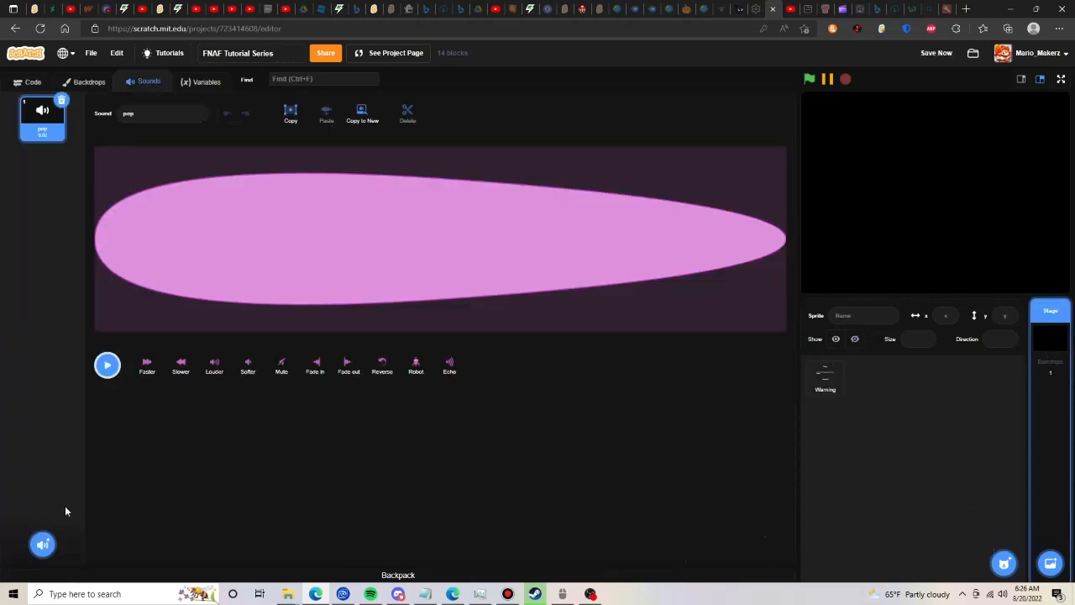
mouse_move(43, 544)
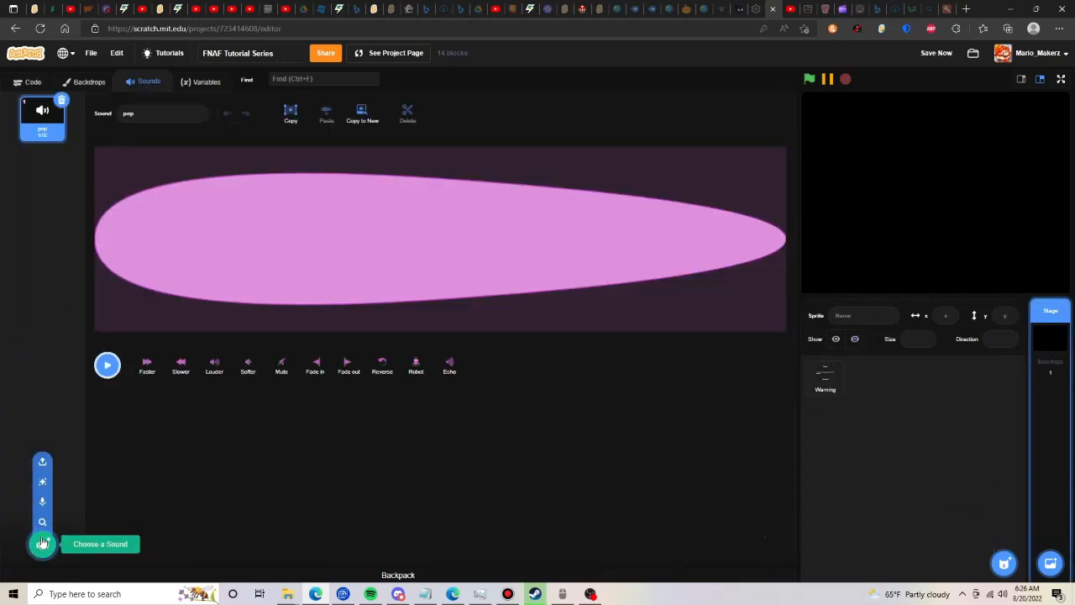
left_click(43, 460)
left_click(50, 163)
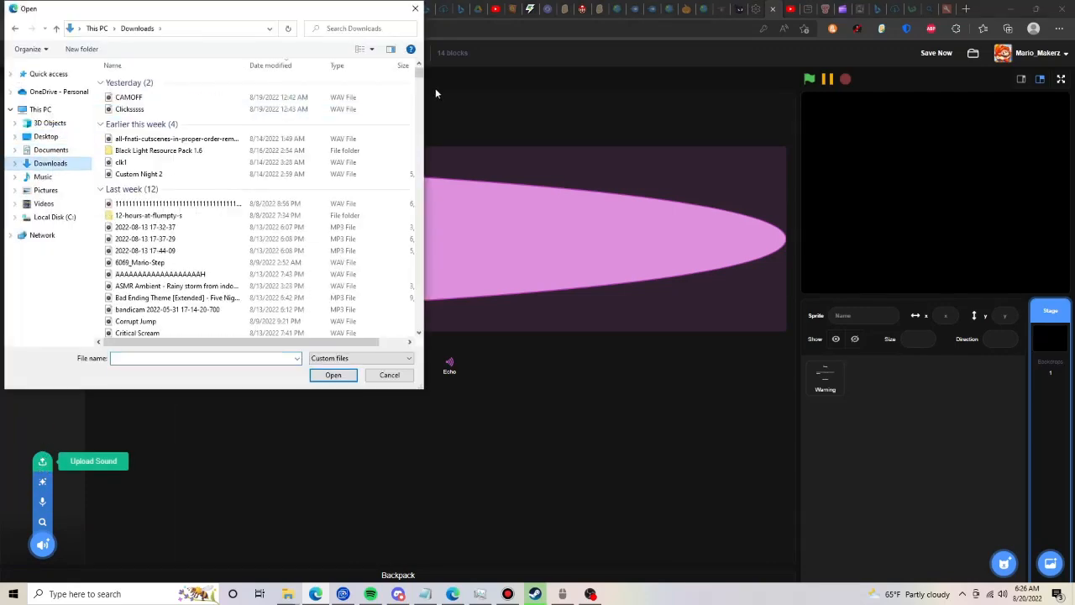
left_click_drag(419, 76, 414, 343)
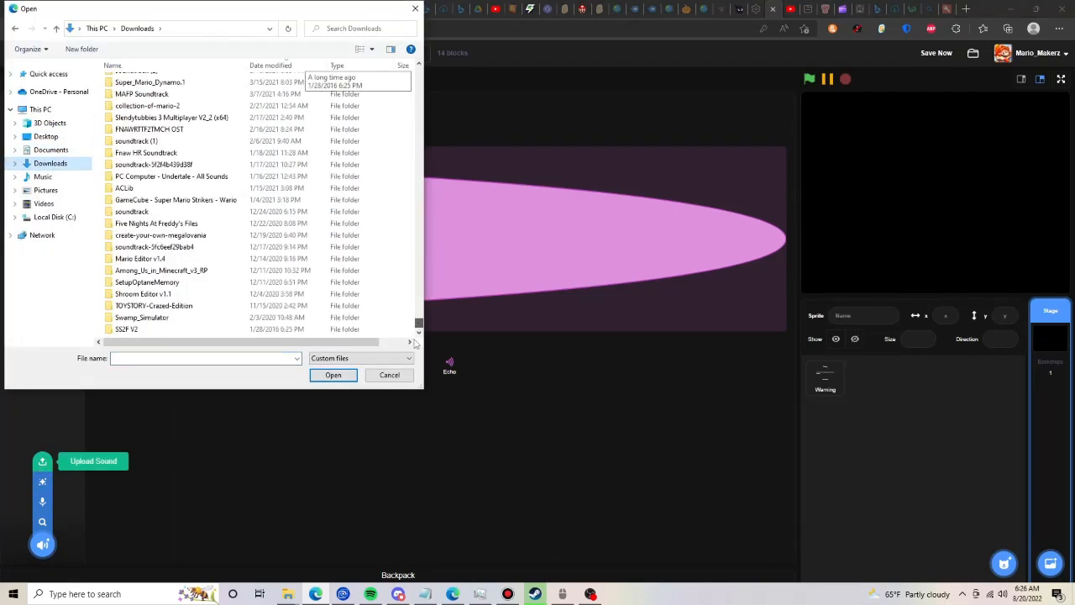
double_click(201, 223)
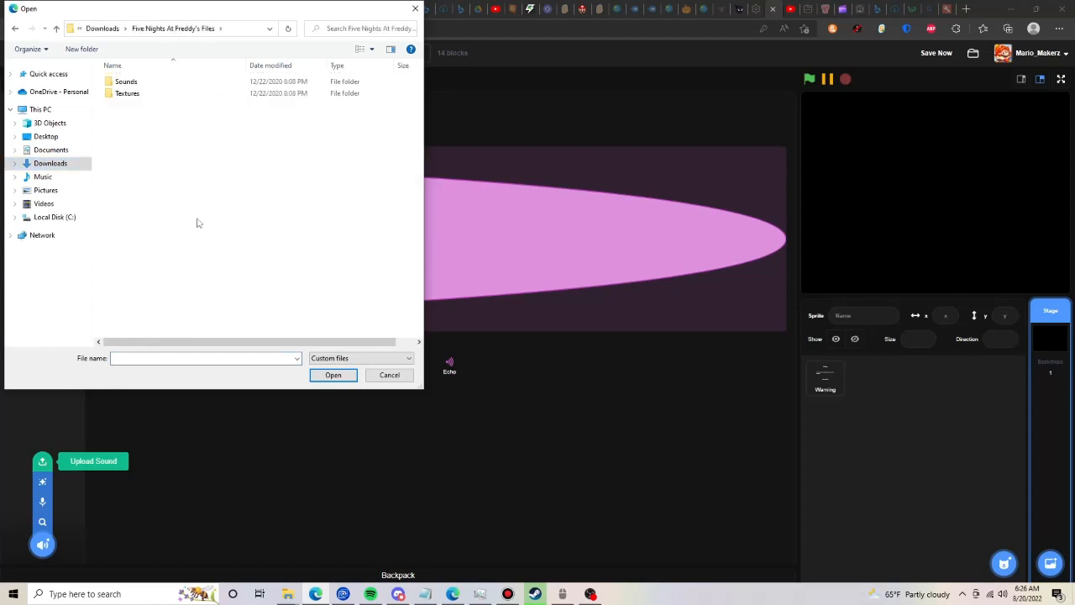
double_click(154, 82)
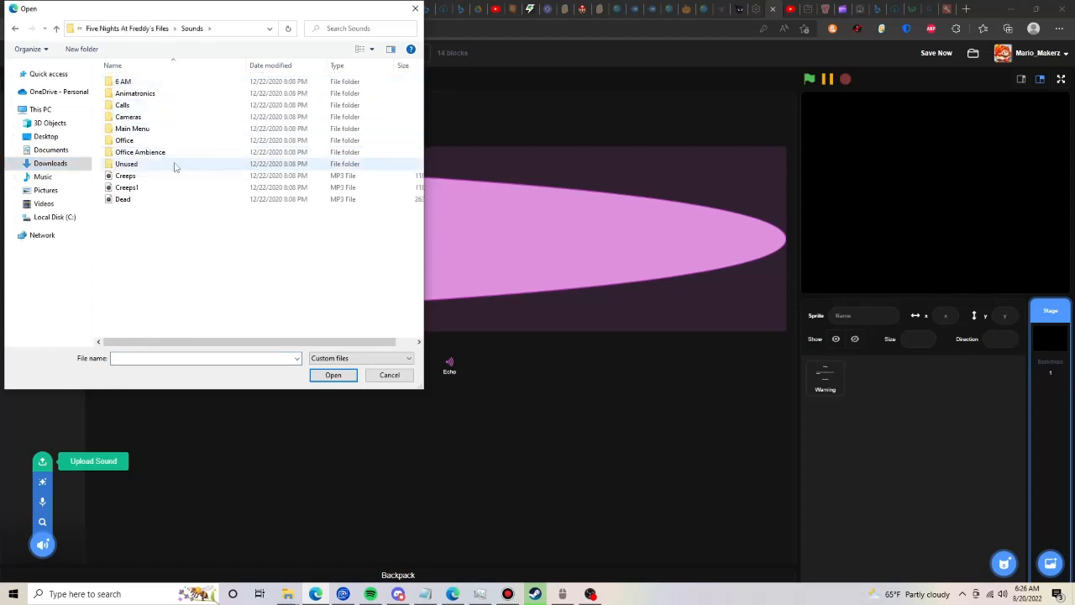
double_click(182, 130)
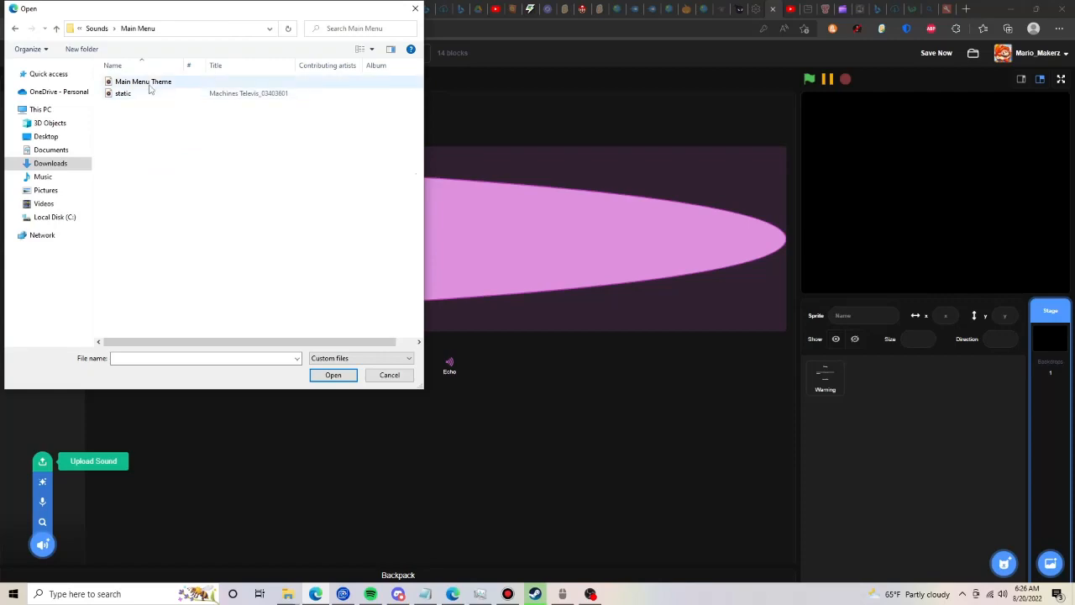
double_click(144, 82)
- Upload the "static" sound to the Stage from the same Main Menu folder
left_click(52, 462)
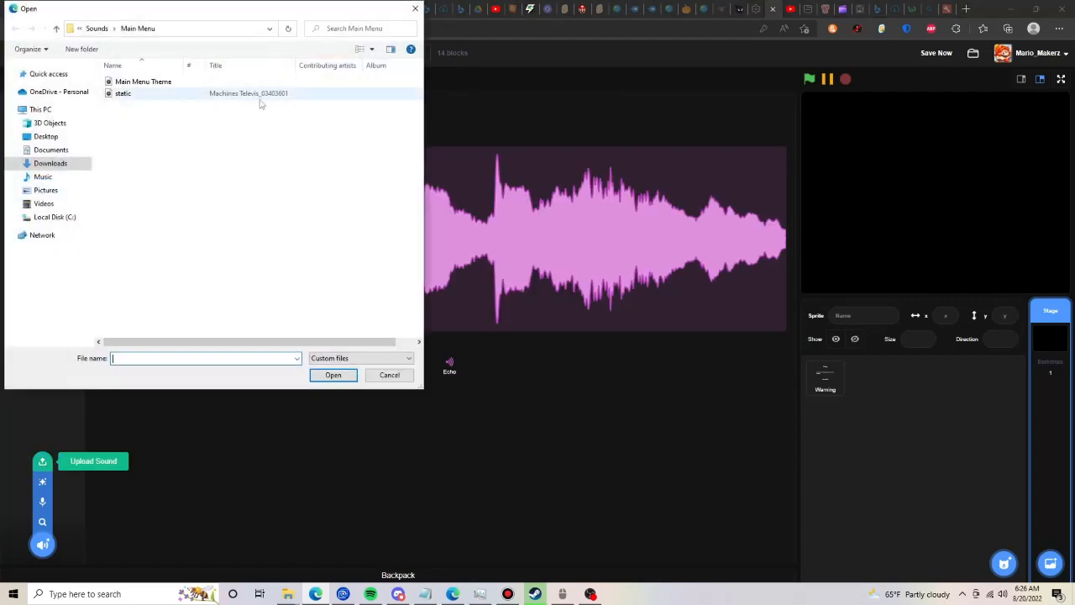
left_click(201, 94)
double_click(201, 94)
- Delete the "pop" sound from the Stage and reorder the list so "Main Menu Theme" follows "static"
left_click(42, 118)
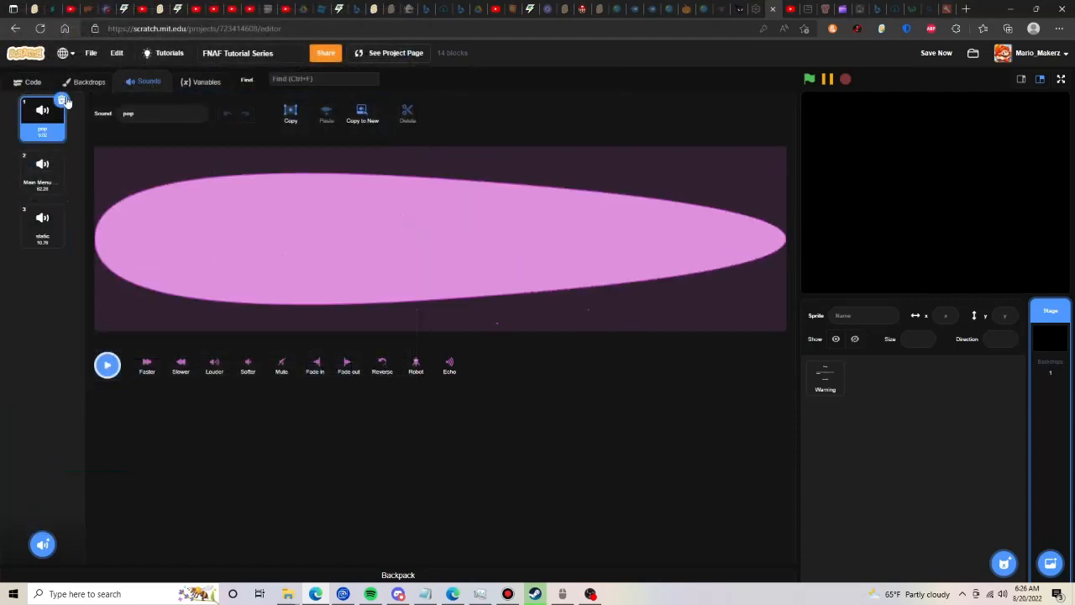
left_click(61, 100)
left_click_drag(41, 118, 42, 173)
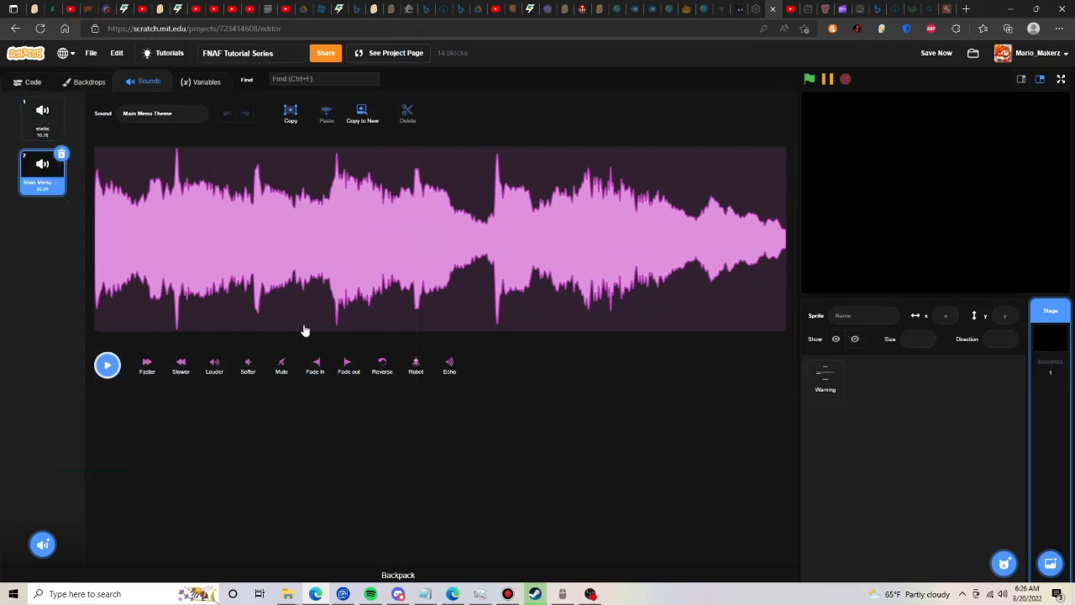
- Preview the Stage's "static" sound and add a Stage script that starts "static" when the Menu message is received
left_click(32, 112)
left_click(107, 359)
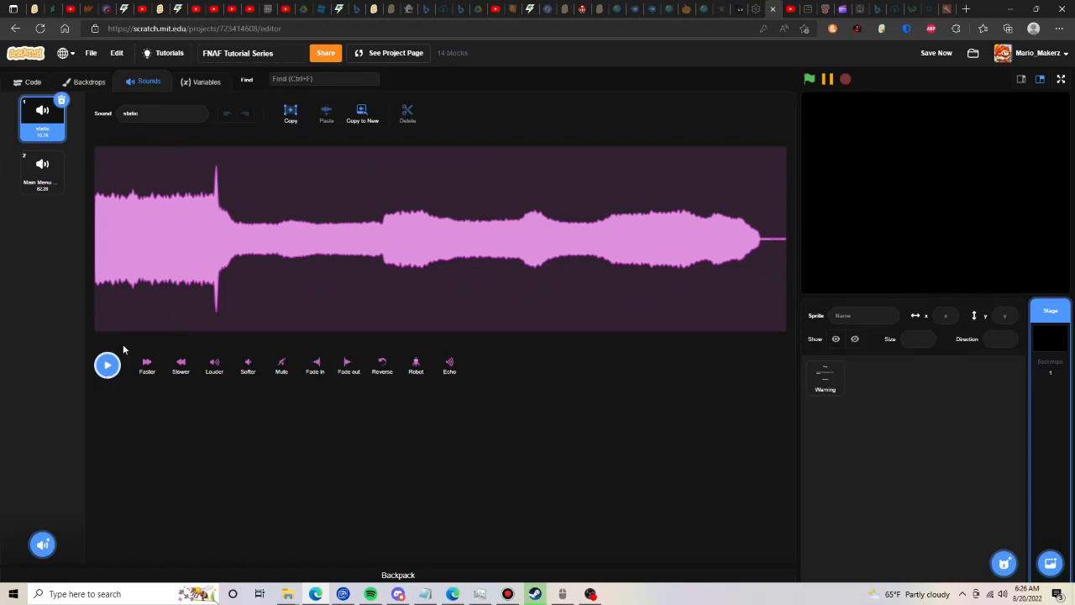
left_click(15, 82)
left_click(15, 189)
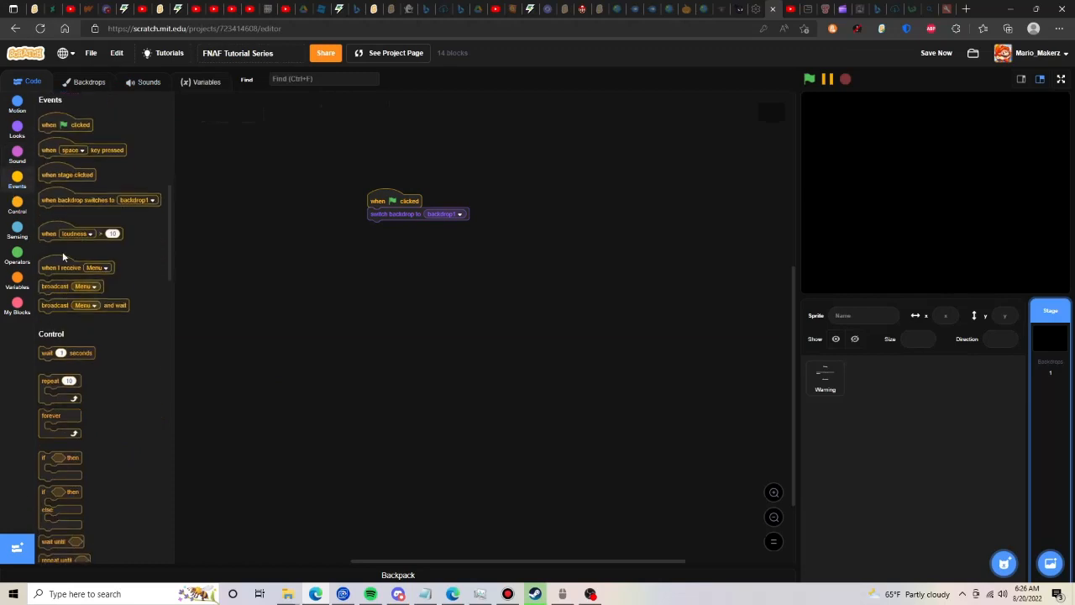
left_click_drag(44, 267, 356, 286)
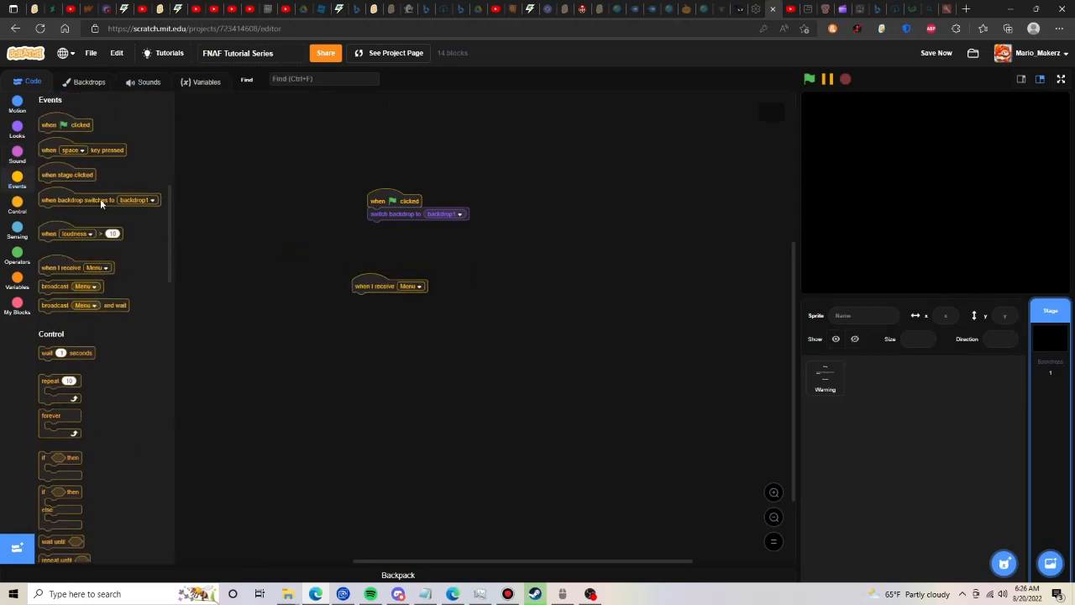
left_click(17, 155)
left_click_drag(63, 137, 412, 293)
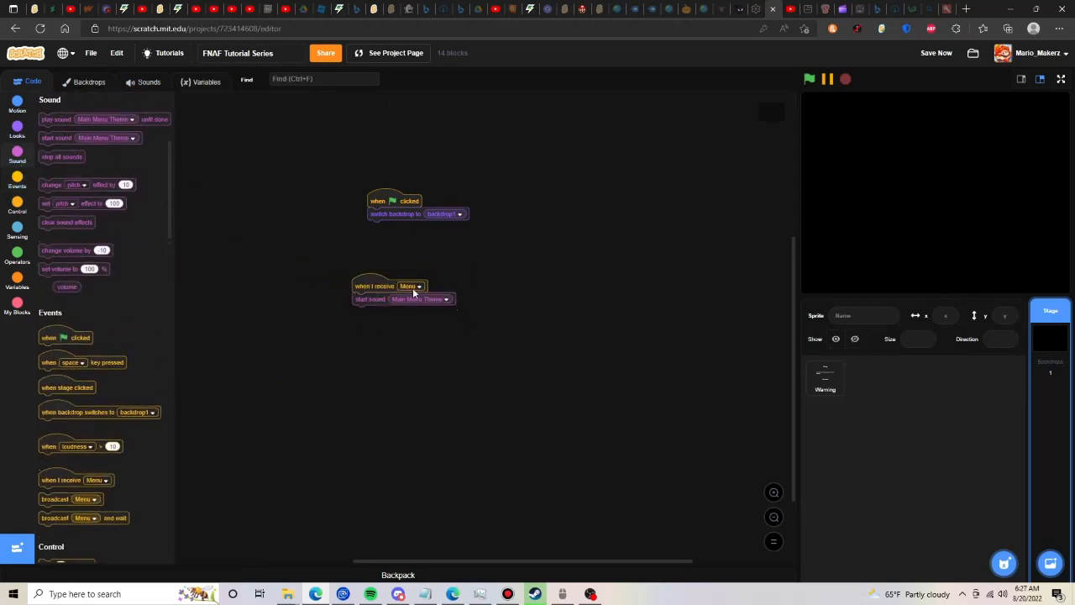
left_click(425, 299)
left_click(398, 333)
- Add a forever loop under the "static" block that plays "Main Menu Theme" until done, and save the project
left_click(17, 205)
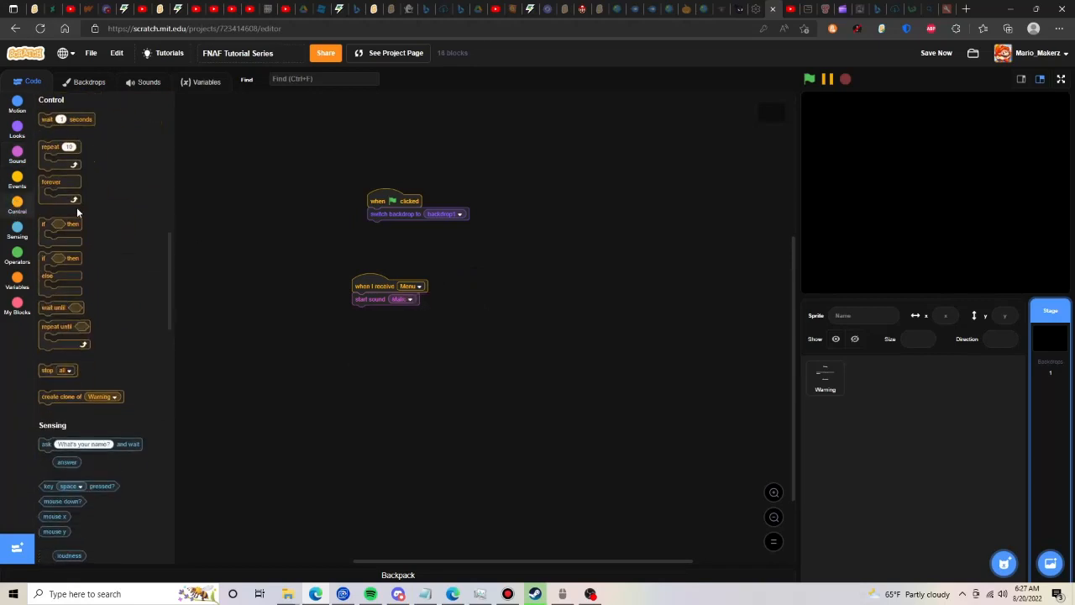
left_click_drag(52, 183, 382, 313)
left_click(17, 154)
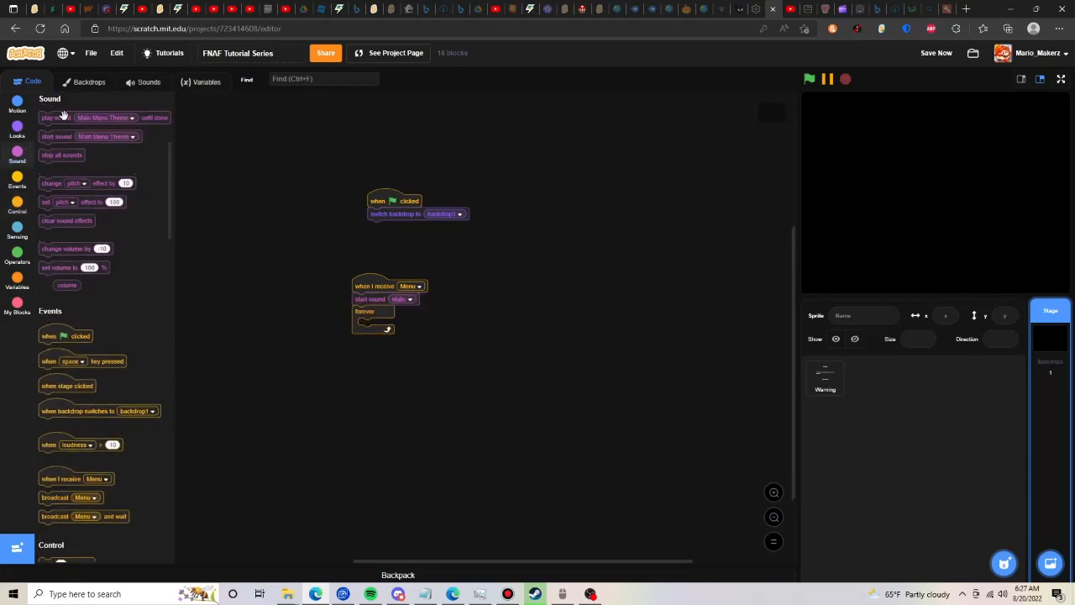
left_click_drag(52, 119, 390, 328)
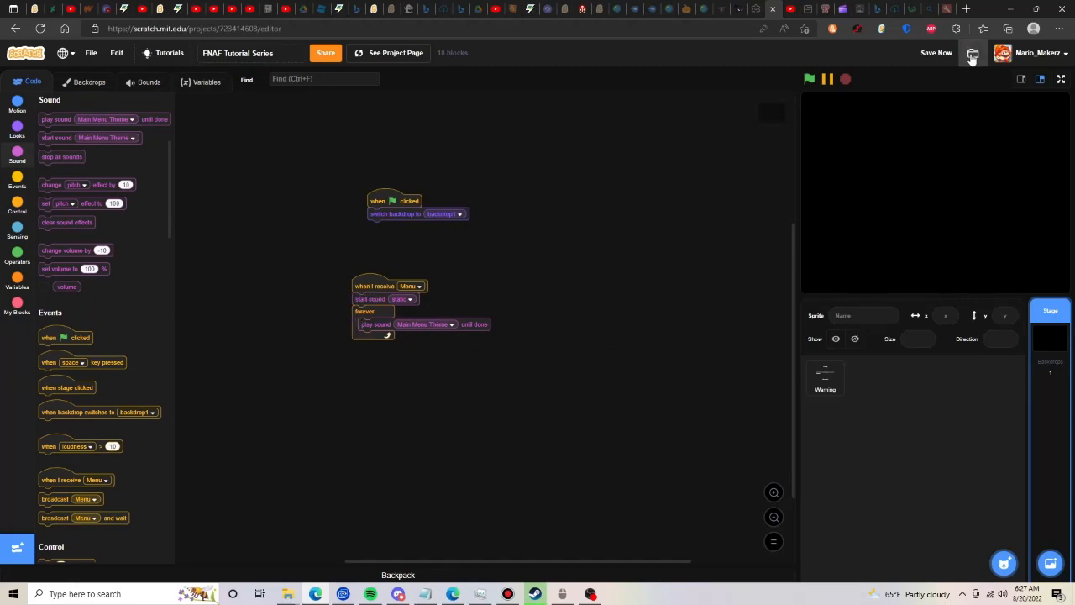
left_click(938, 56)
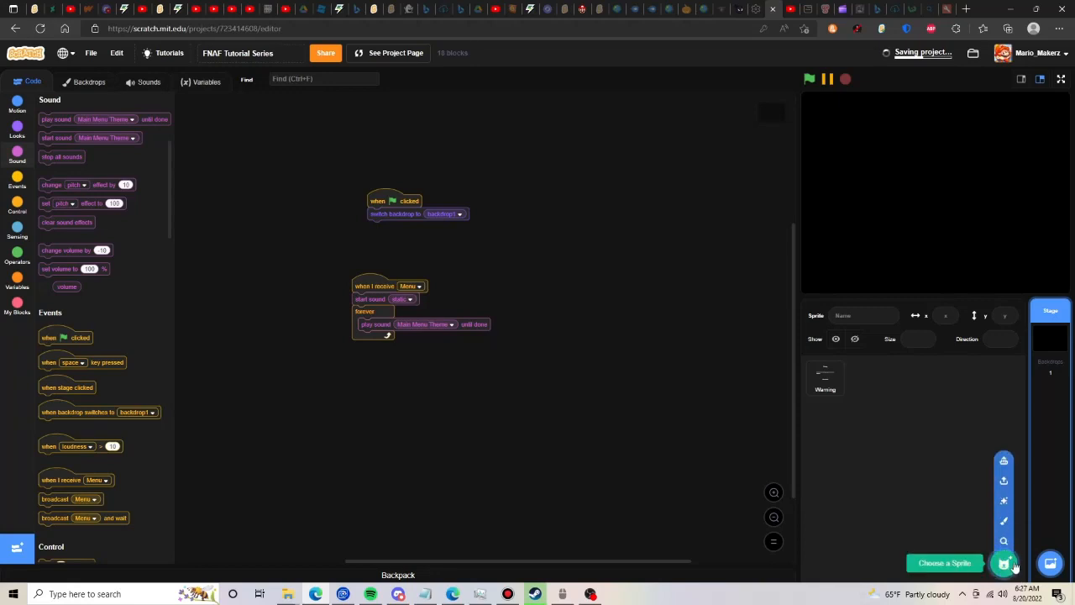
- Upload fnaf-static-gif-7.gif from the Pictures folder as a new sprite
left_click(1004, 480)
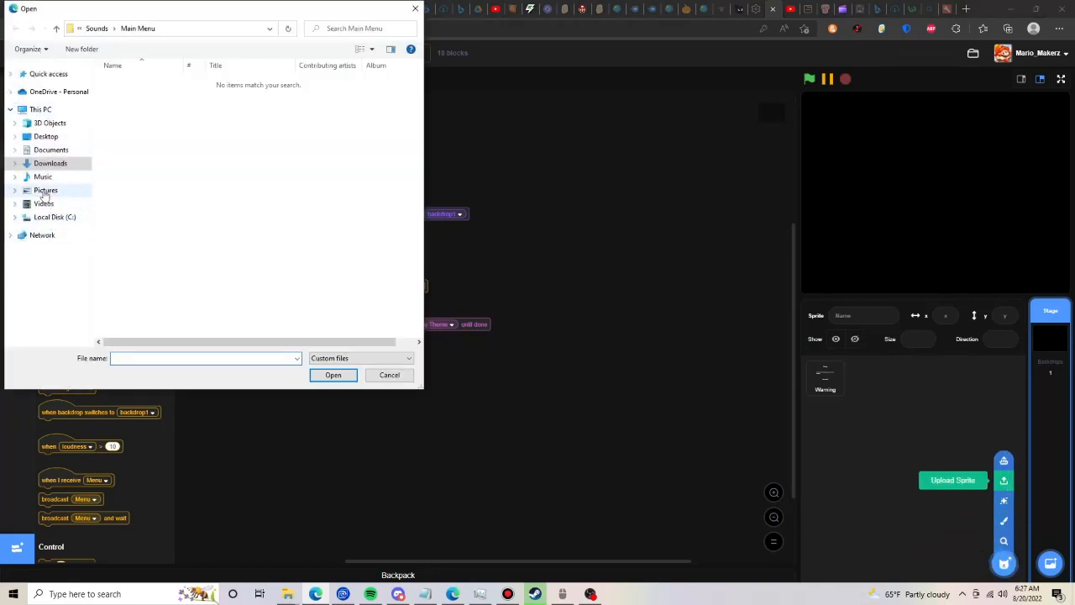
left_click(44, 191)
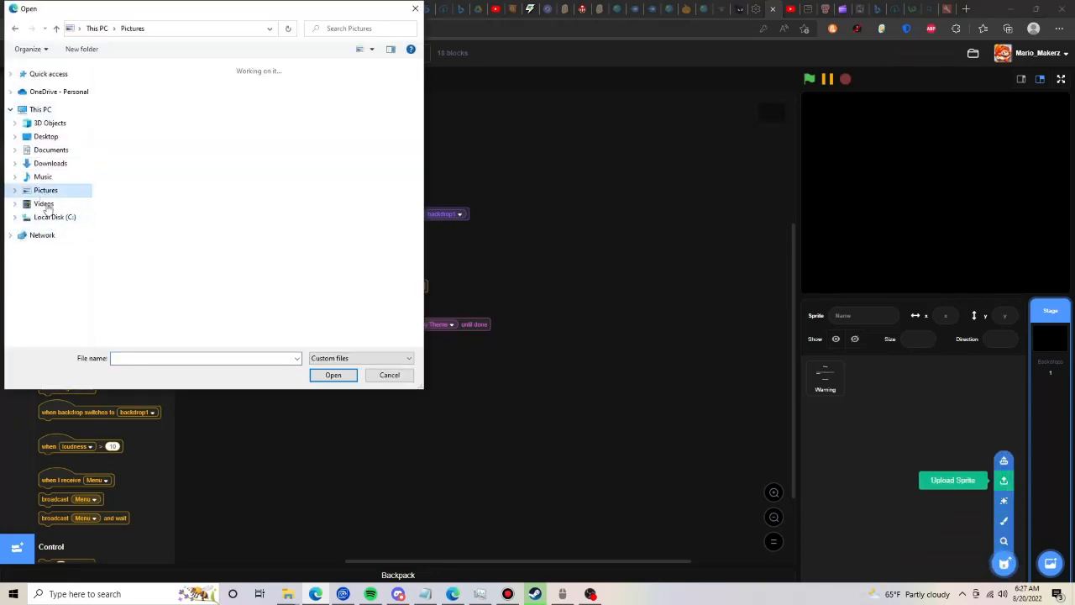
left_click(121, 359)
type("fnaf")
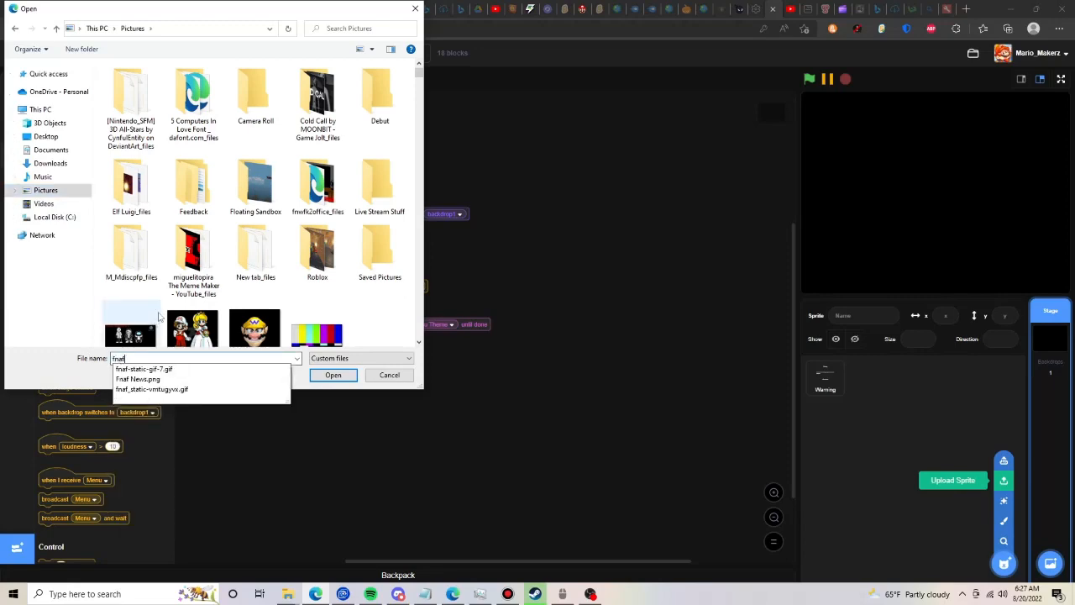
left_click(335, 375)
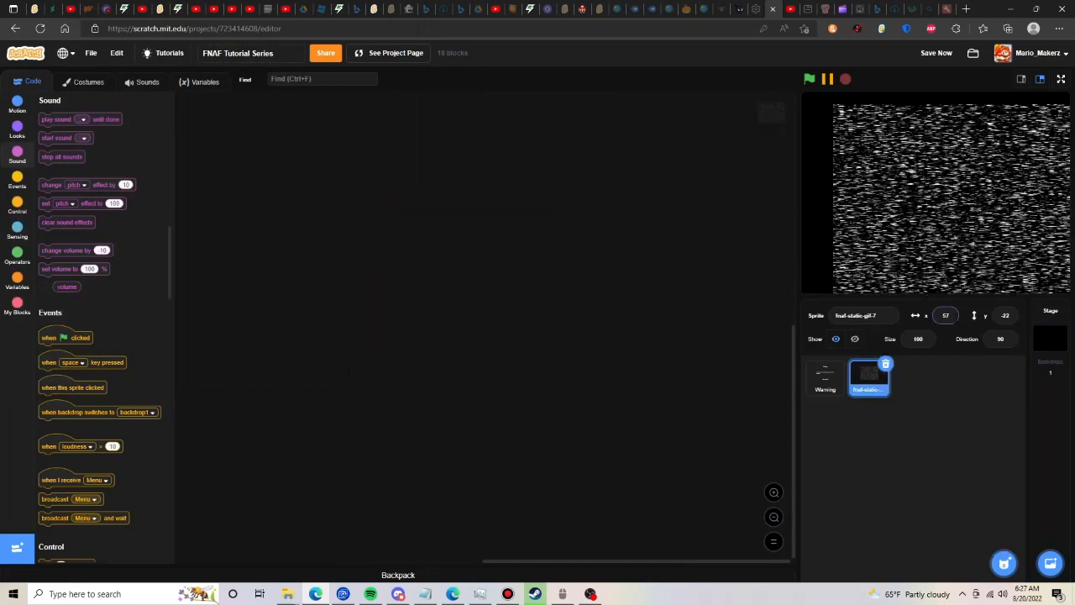
- Center the static sprite on the stage by setting its x and y to 0
left_click_drag(951, 316, 918, 320)
type("0")
key("Tab")
type("0")
left_click(424, 267)
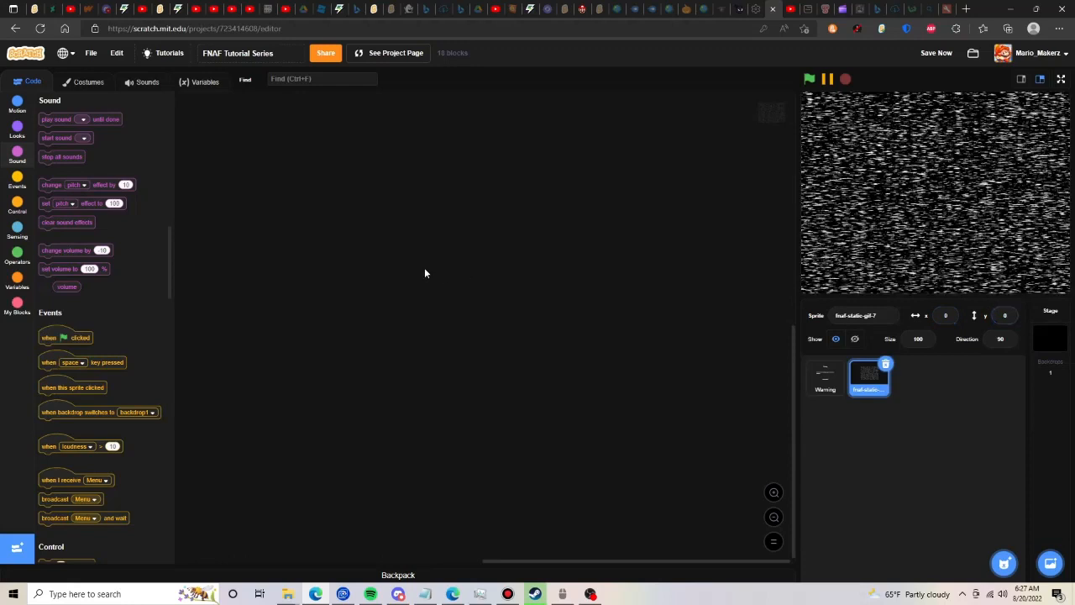
- Add a script to the static sprite that hides it when the green flag is clicked
left_click(13, 187)
left_click_drag(46, 131, 277, 162)
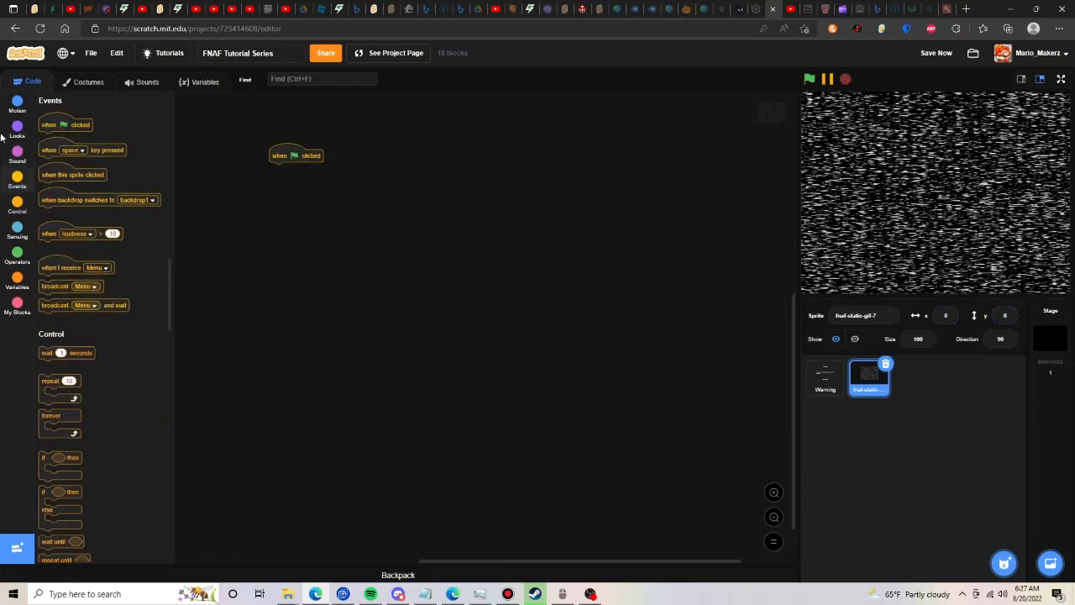
left_click(5, 135)
scroll(15, 369, "up", 1)
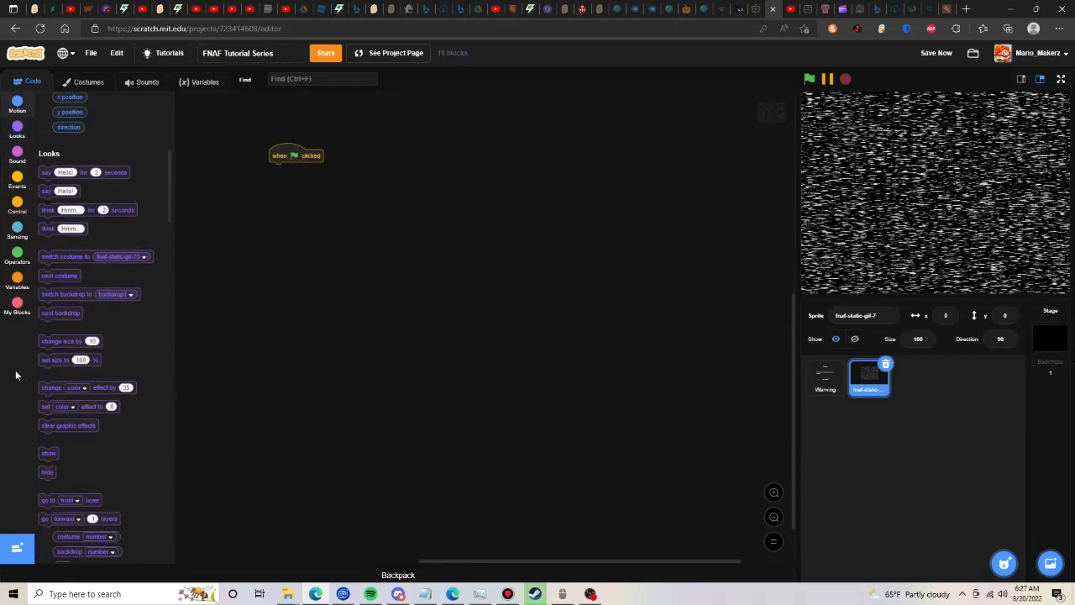
left_click(47, 472)
left_click_drag(47, 472, 294, 183)
- Add a script that shows the static sprite and sends it to the front layer when Menu is received
left_click(13, 187)
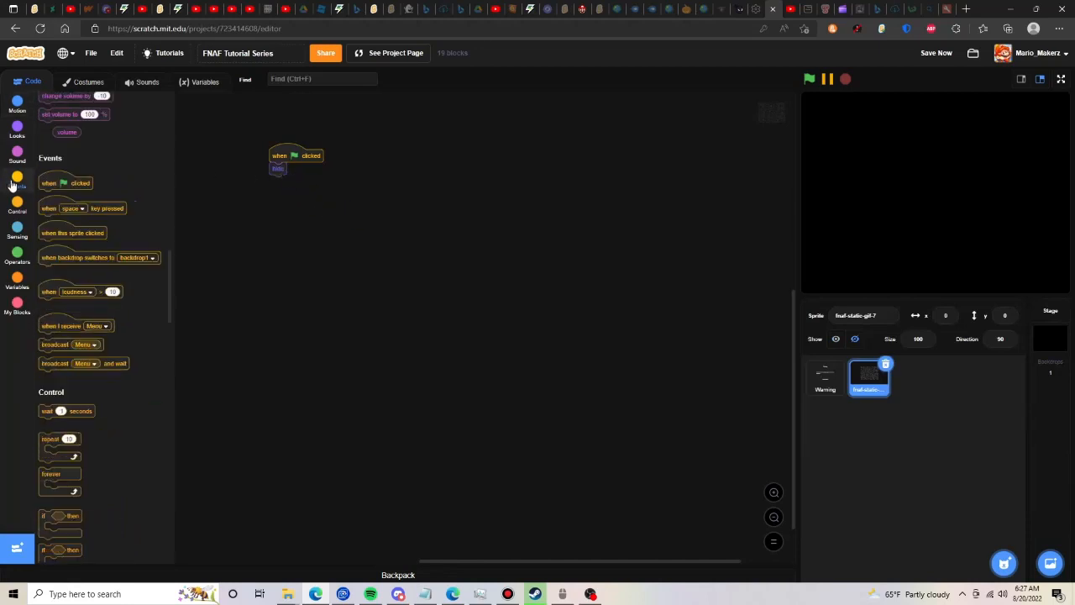
left_click_drag(61, 267, 300, 210)
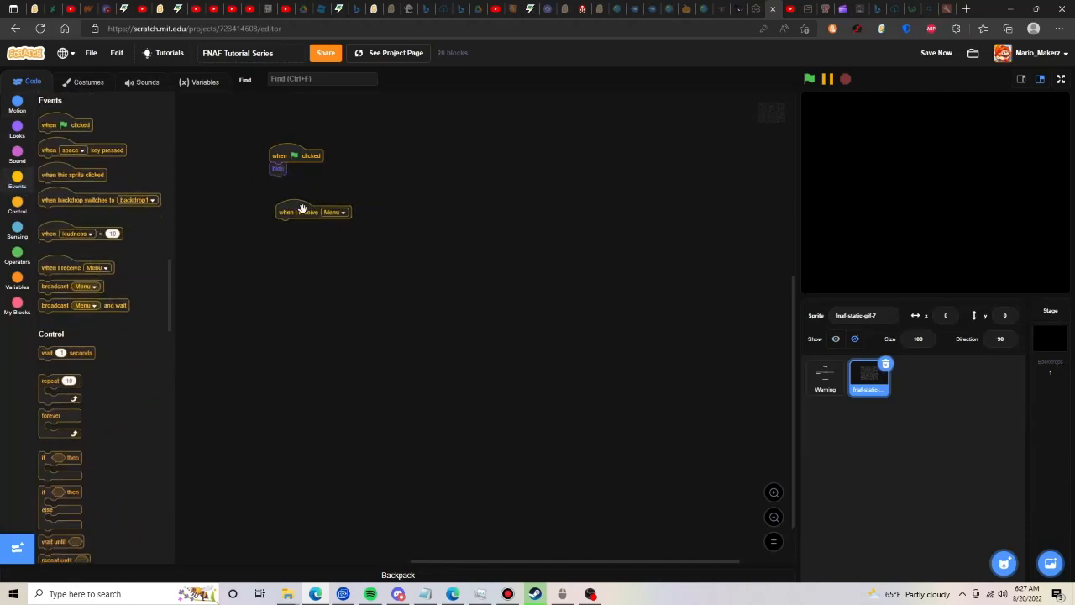
left_click(12, 133)
left_click(51, 400)
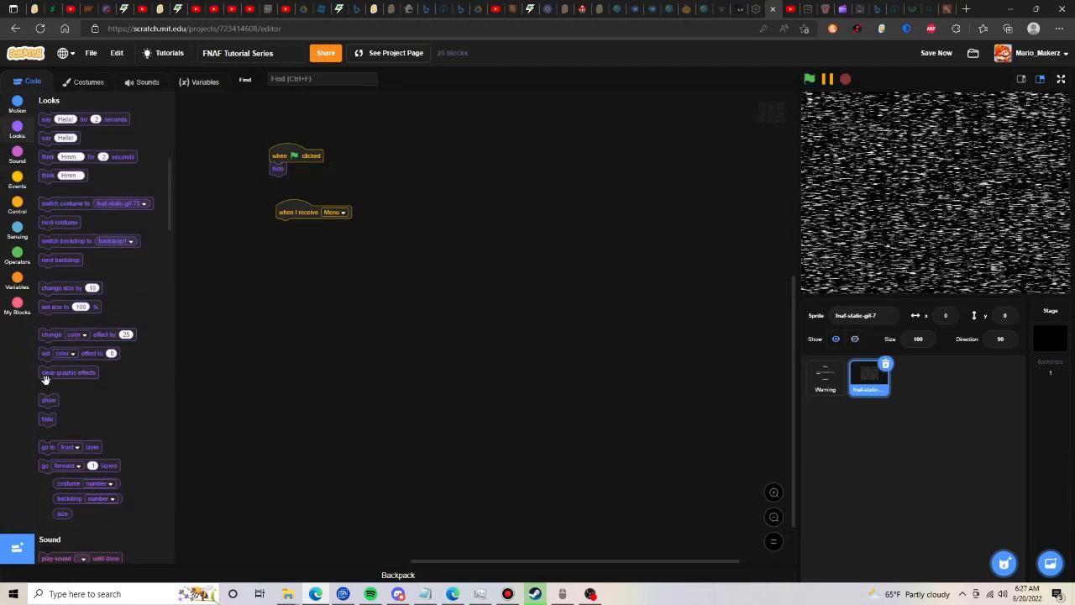
left_click_drag(49, 400, 285, 225)
left_click_drag(48, 446, 290, 244)
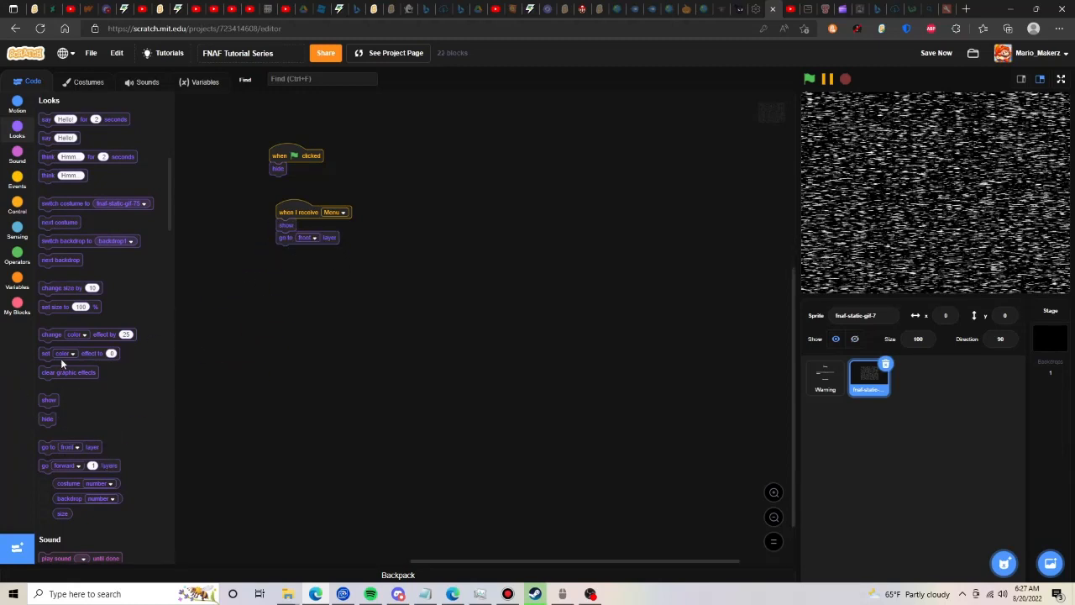
- Extend the Menu script with a set ghost effect to 0 block followed by a 0.5-second wait
left_click_drag(60, 357, 307, 250)
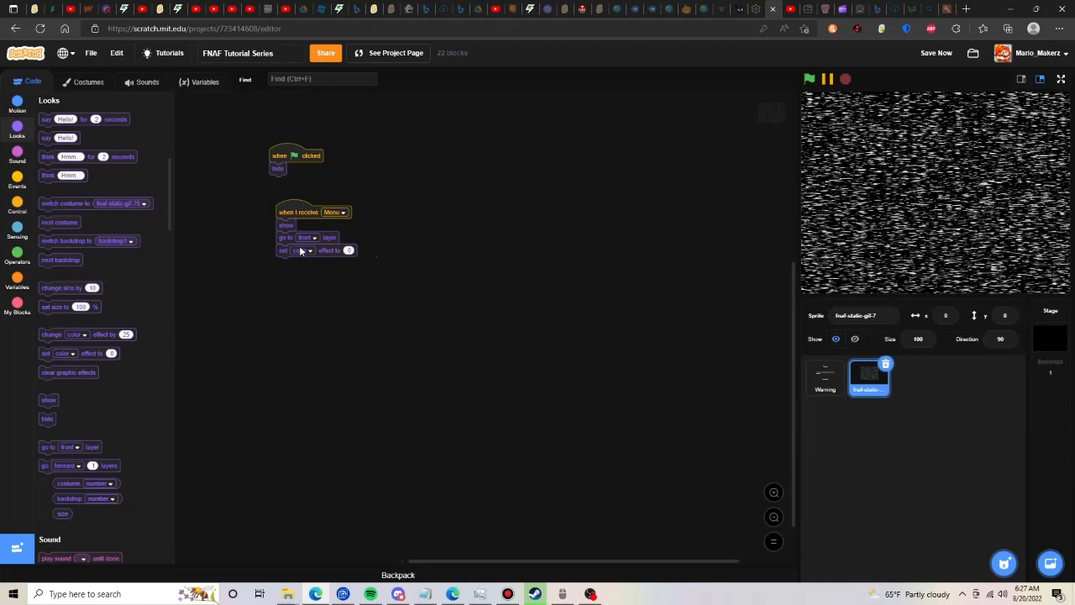
left_click(304, 250)
left_click(277, 385)
left_click(17, 228)
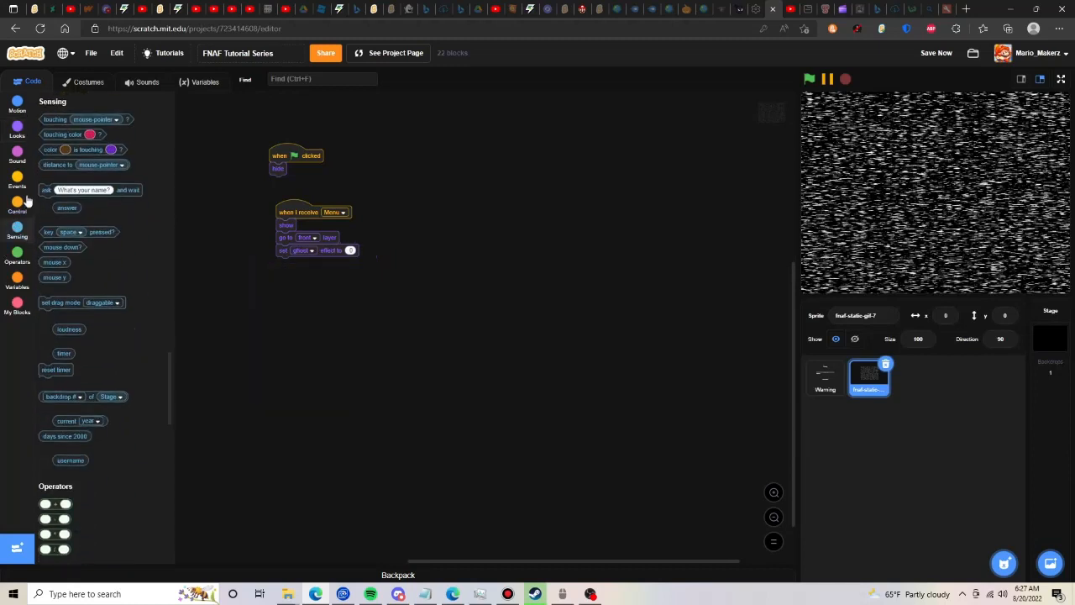
left_click(22, 203)
left_click_drag(46, 119, 309, 264)
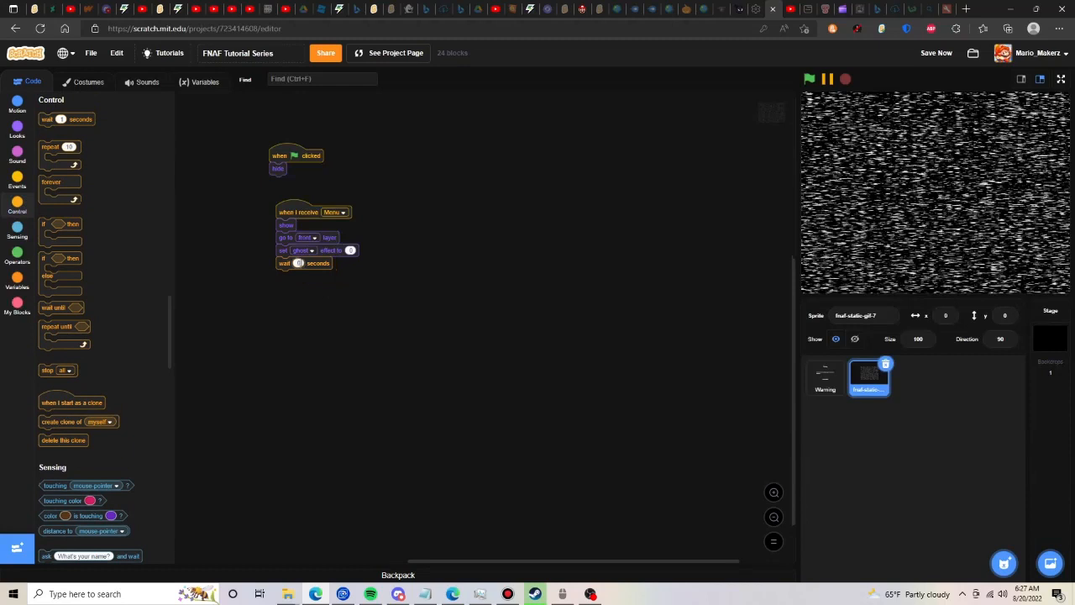
type("0.5")
- Duplicate the ghost effect block, set it to 64, discard the extra wait, and attach it after the 0.5-second wait
right_click(330, 251)
left_click(348, 259)
left_click(277, 344)
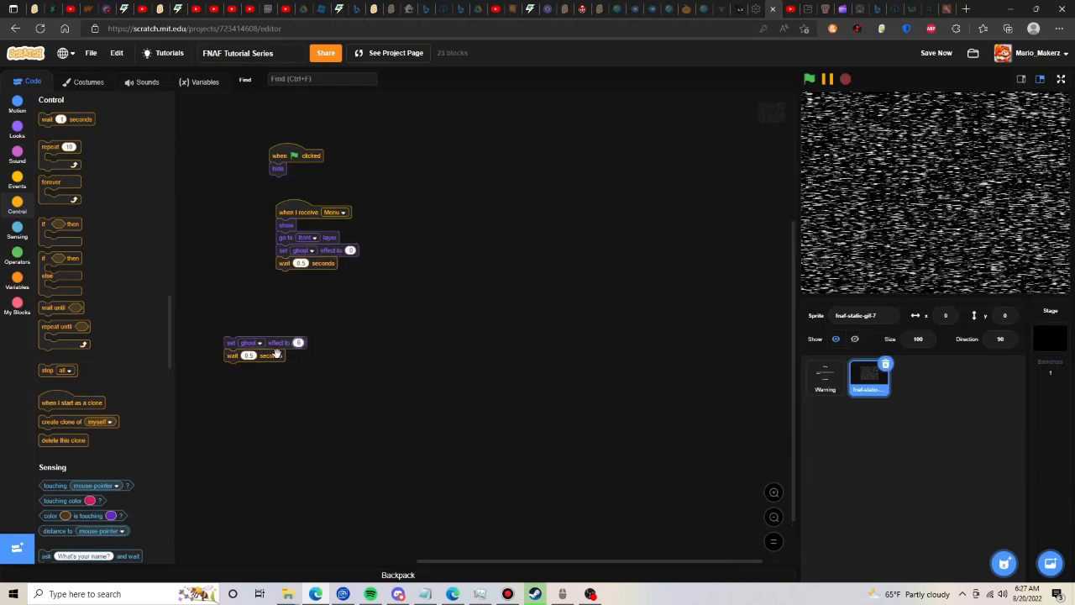
type("64")
left_click_drag(278, 355, 107, 380)
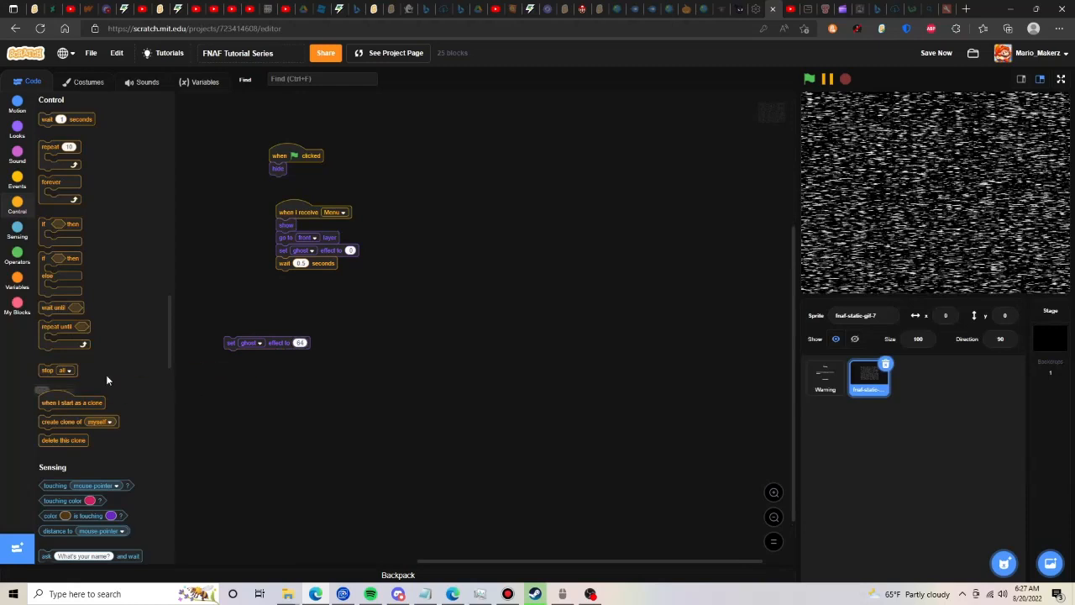
left_click(277, 339)
left_click_drag(277, 337, 331, 281)
- Build a second Menu-received script for the static sprite with a forever loop containing next costume
right_click(286, 214)
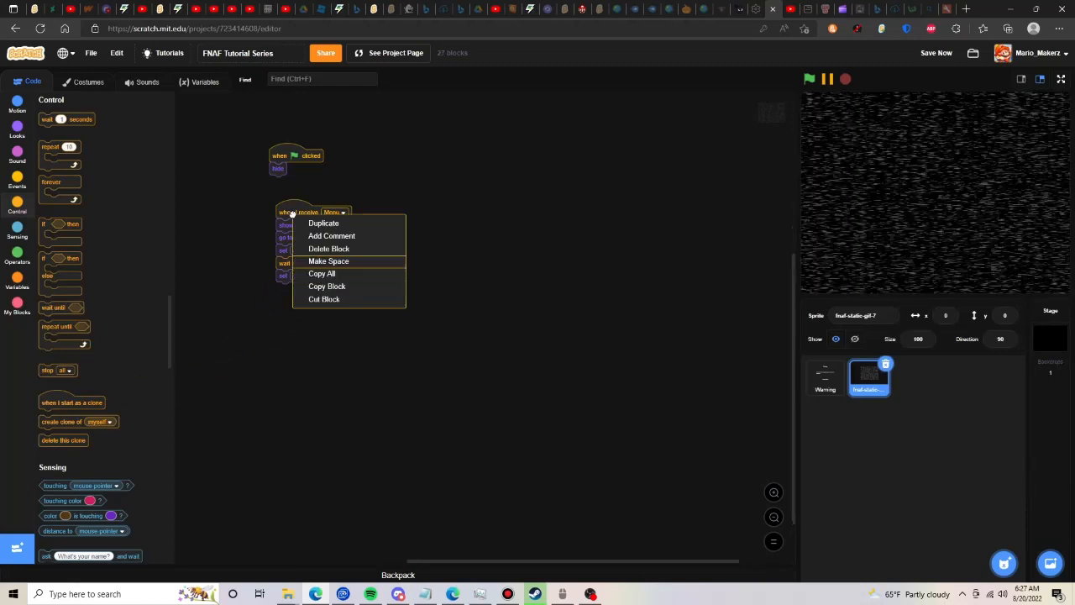
left_click(319, 222)
left_click(446, 210)
left_click_drag(444, 216, 20, 238)
left_click_drag(41, 183, 437, 220)
left_click(17, 128)
left_click_drag(59, 223, 459, 241)
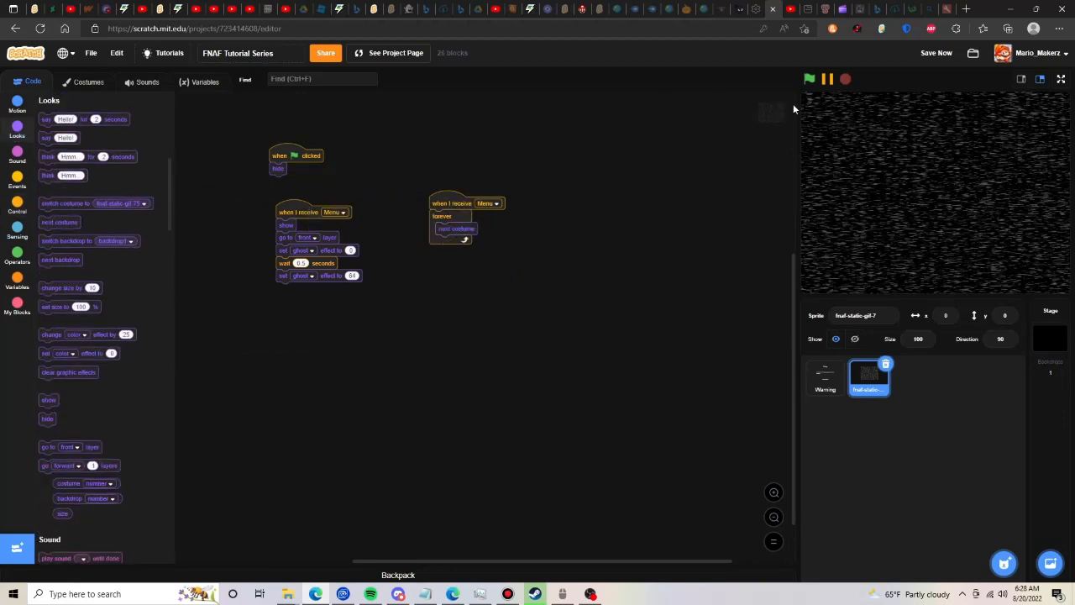
- Run and save the project, continue past the warning screen to test the static, and pause the project
left_click(809, 78)
left_click(937, 53)
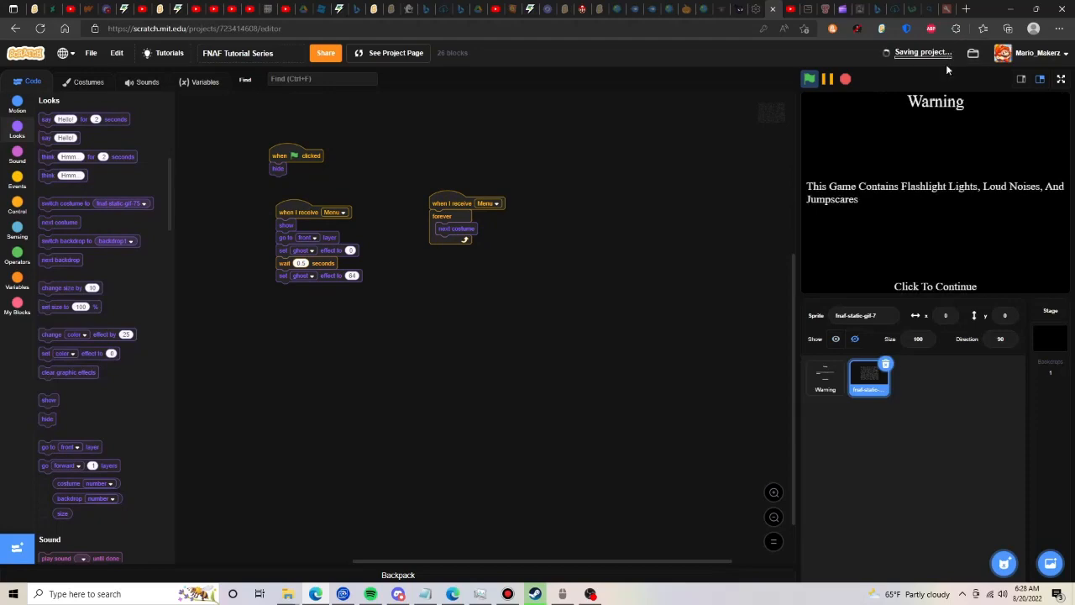
left_click(957, 218)
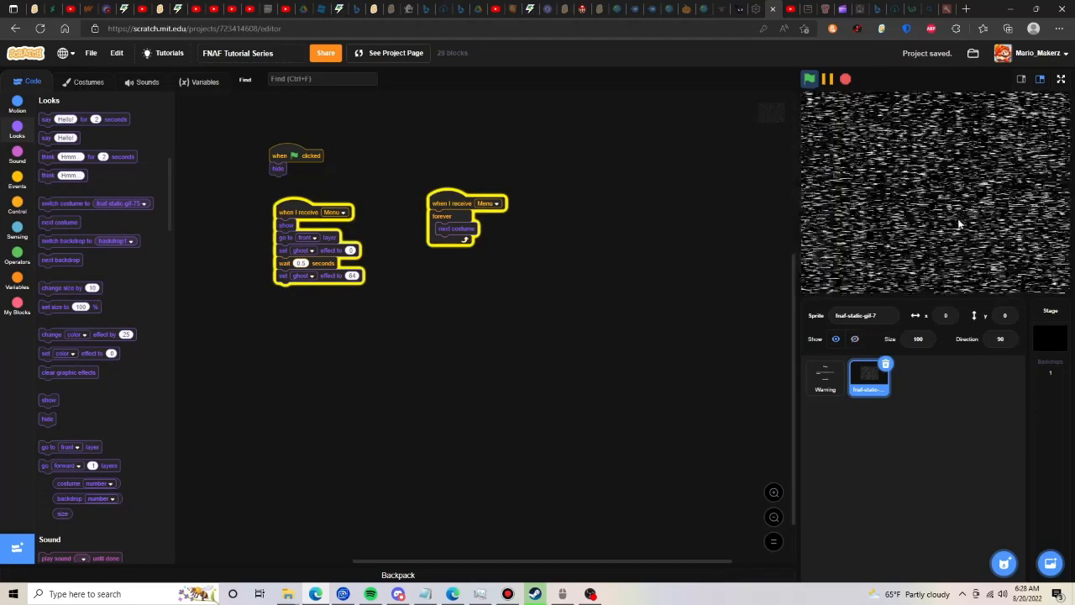
left_click(826, 81)
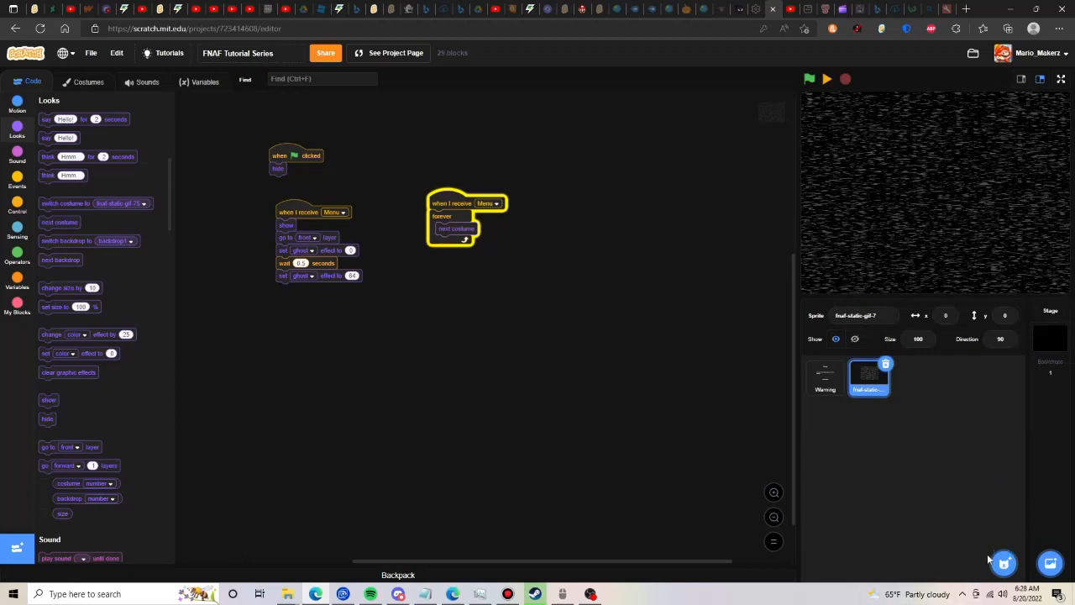
- Create a new painted sprite and name it "Logo"
left_click(1003, 522)
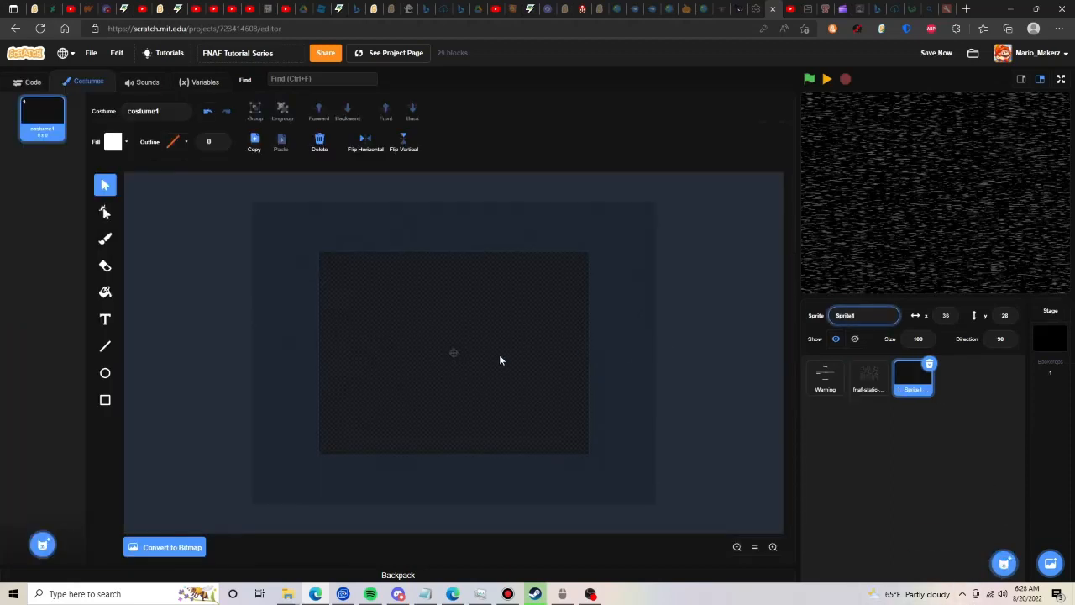
key("Return")
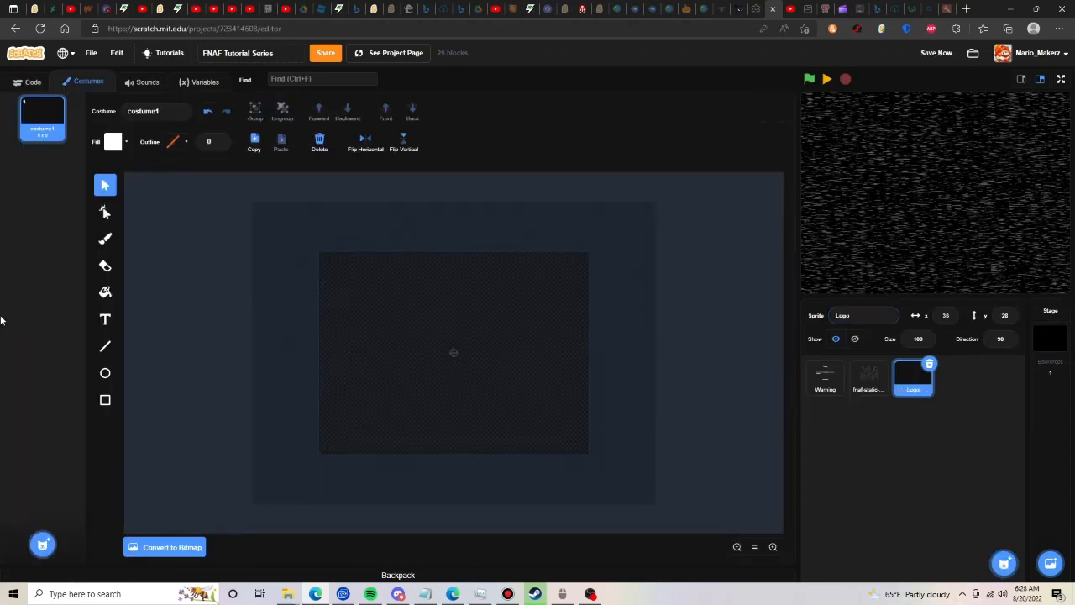
- Add the white Serif text "Five Nights At Scratch's" on four lines to the Logo costume, and enlarge and center it on the canvas
left_click(104, 319)
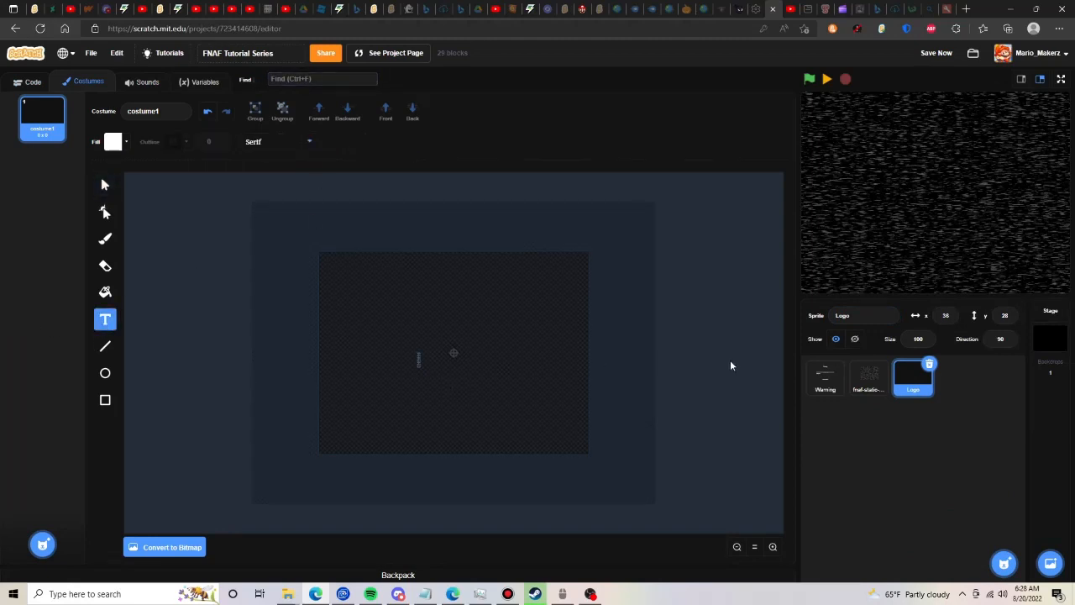
type("Five Night")
key("BackSpace")
key("BackSpace")
key("BackSpace")
key("Return")
type("Nights")
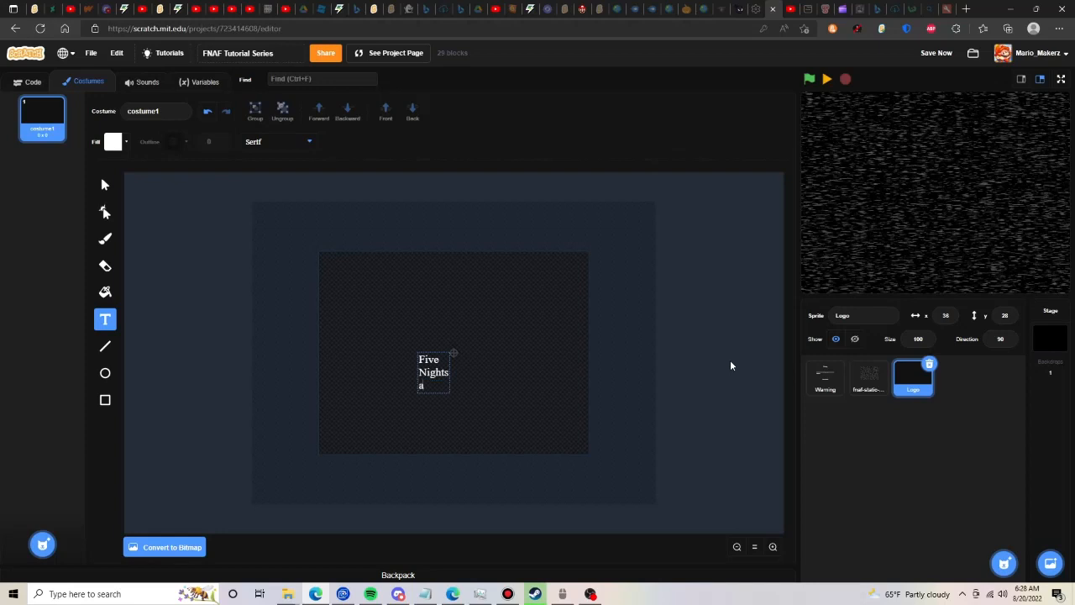
key("Return")
type("Scratch!")
type("s")
key("Escape")
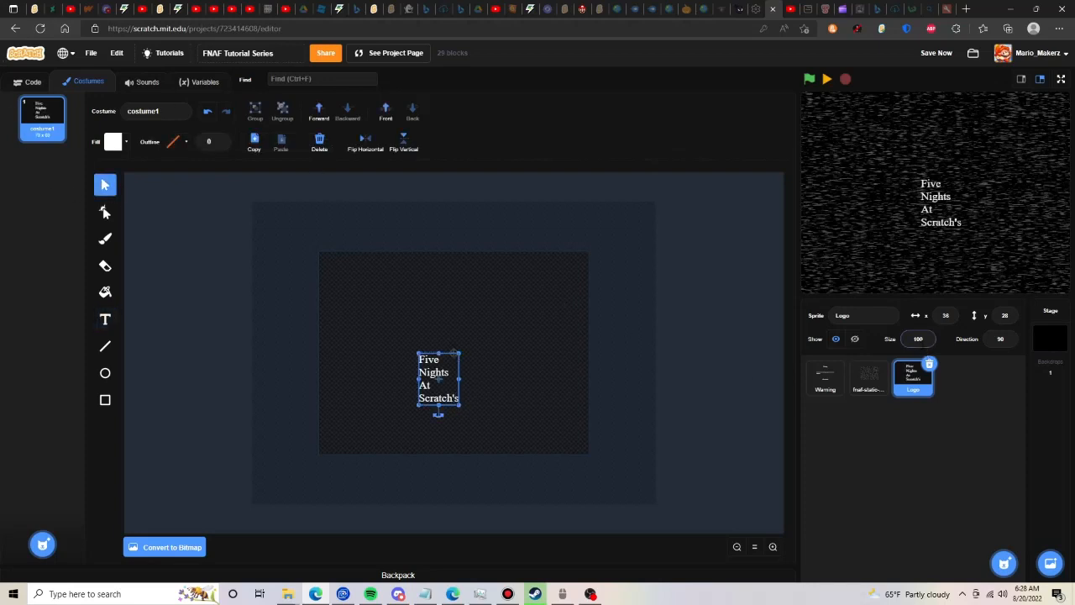
left_click_drag(461, 407, 469, 378)
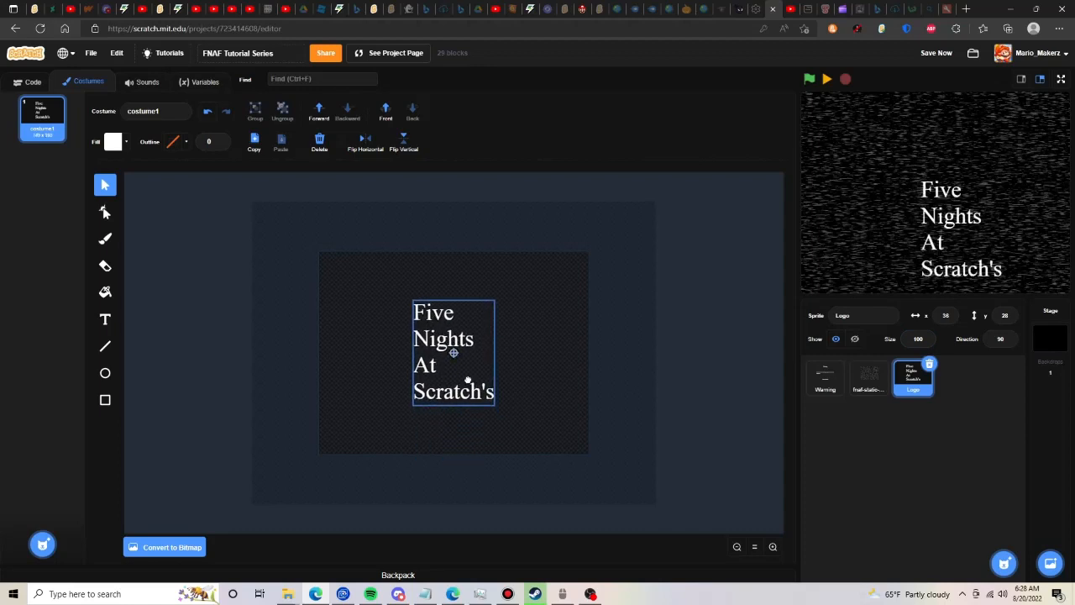
- Place the logo in the stage's upper-left corner and build its green-flag script with go to x -160, y 86 and hide
left_click(602, 285)
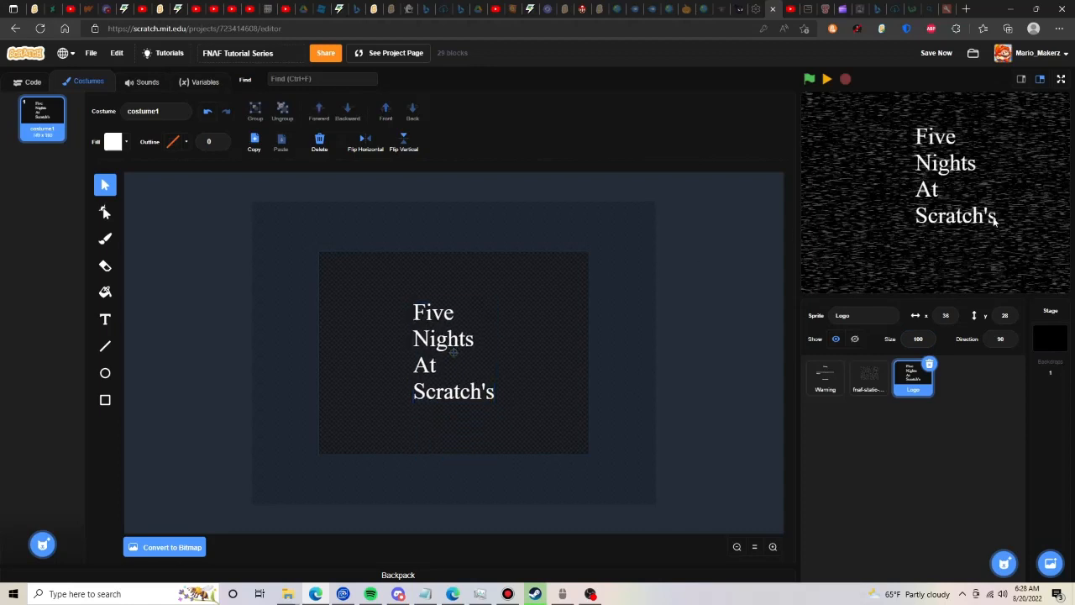
left_click_drag(993, 220, 884, 189)
left_click(30, 83)
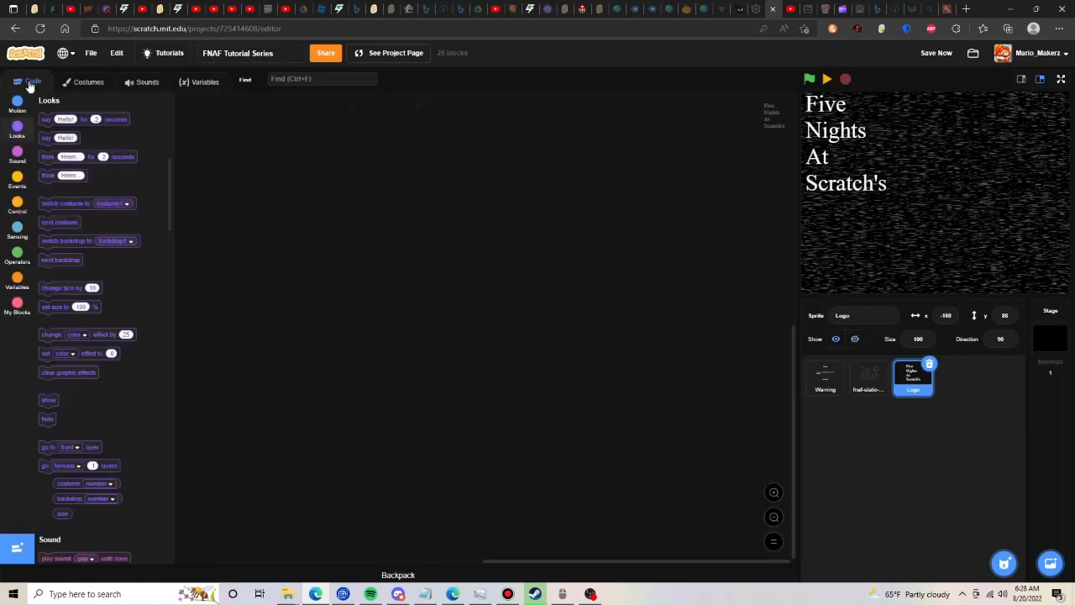
left_click(17, 110)
left_click_drag(59, 205, 322, 209)
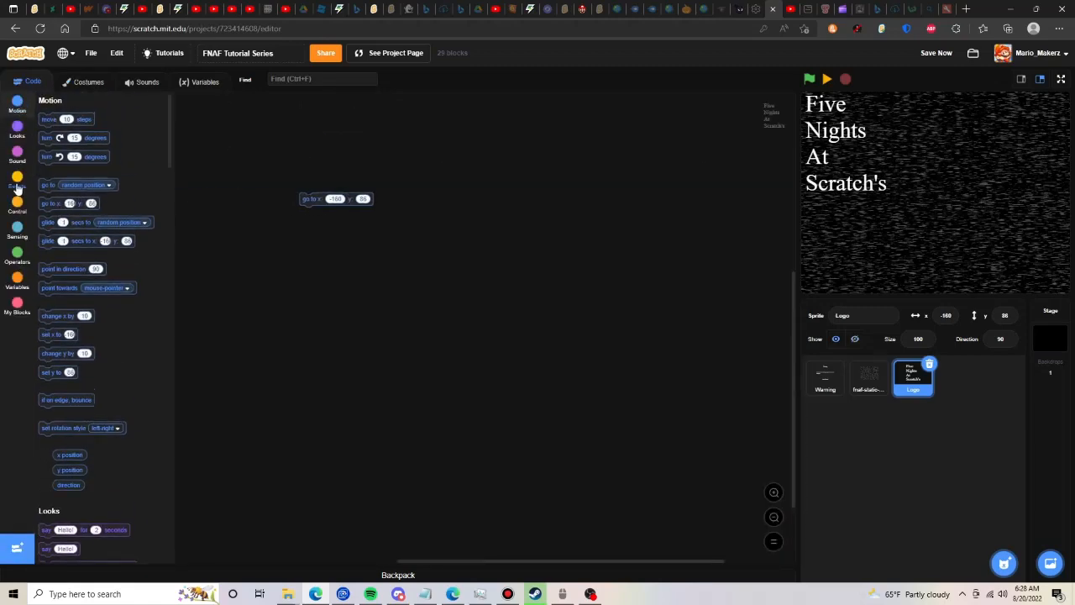
left_click(18, 187)
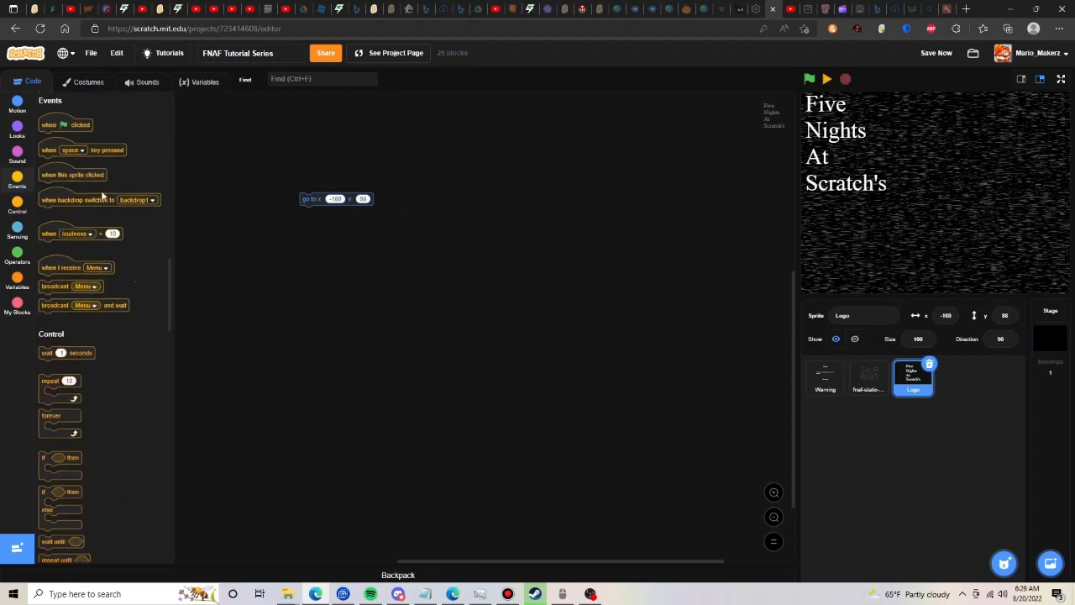
left_click_drag(75, 120, 341, 174)
left_click(17, 128)
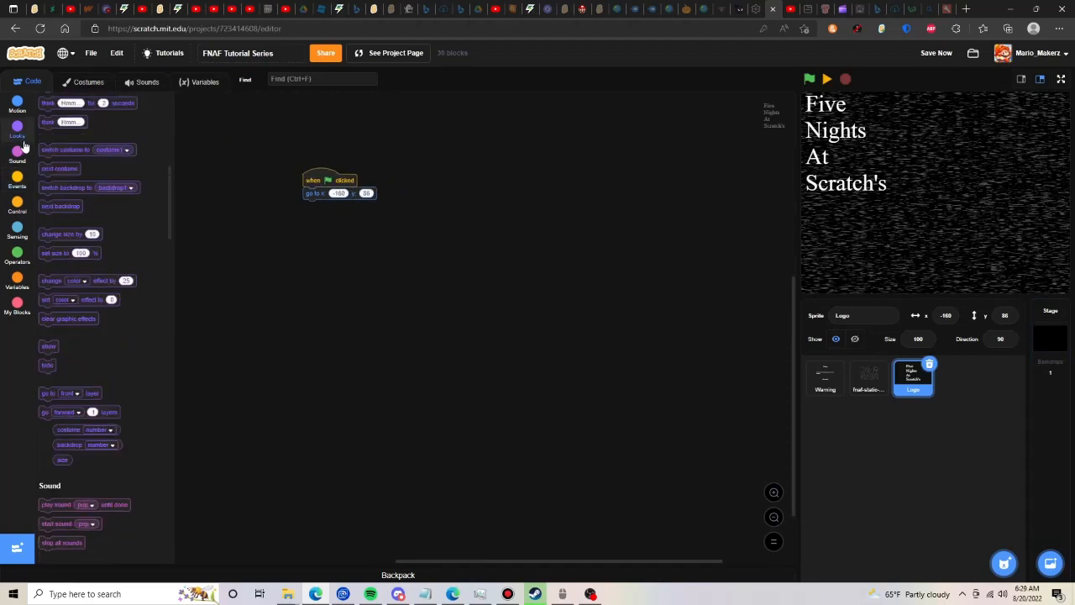
left_click(48, 419)
left_click_drag(301, 209, 303, 210)
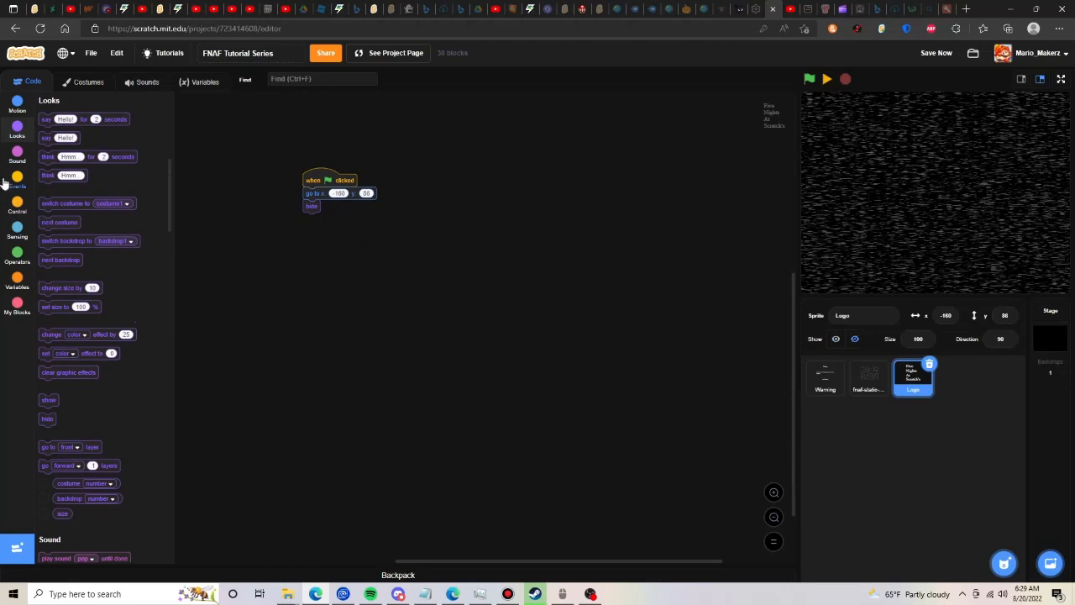
- Build a Menu-received script for the logo with show and a repeat 2 loop containing go to front layer
left_click(18, 180)
left_click_drag(50, 267, 309, 290)
left_click(16, 128)
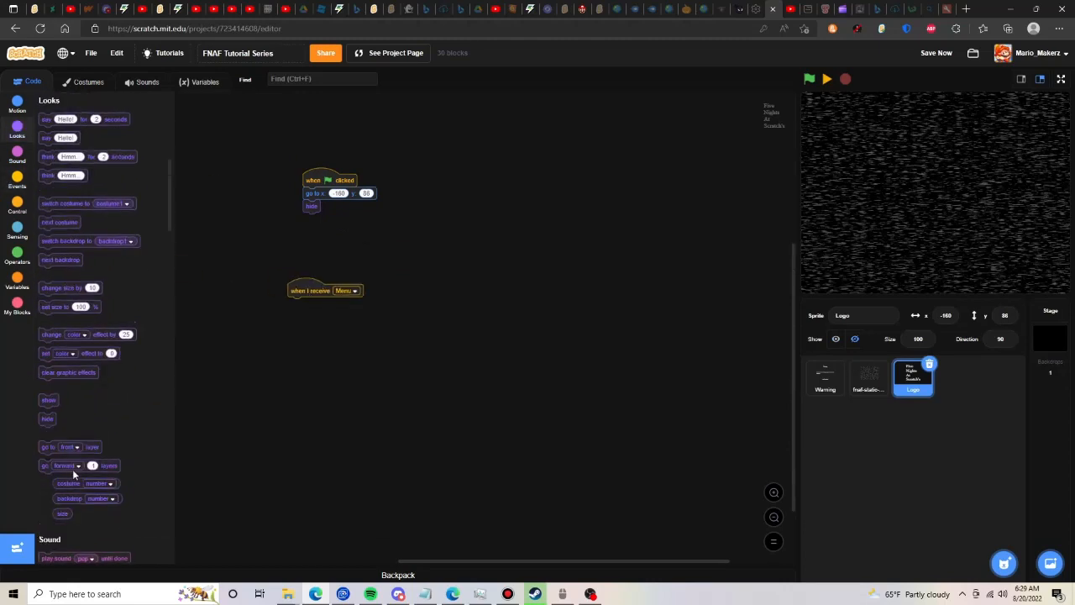
left_click(49, 399)
left_click_drag(48, 398, 294, 302)
left_click(17, 203)
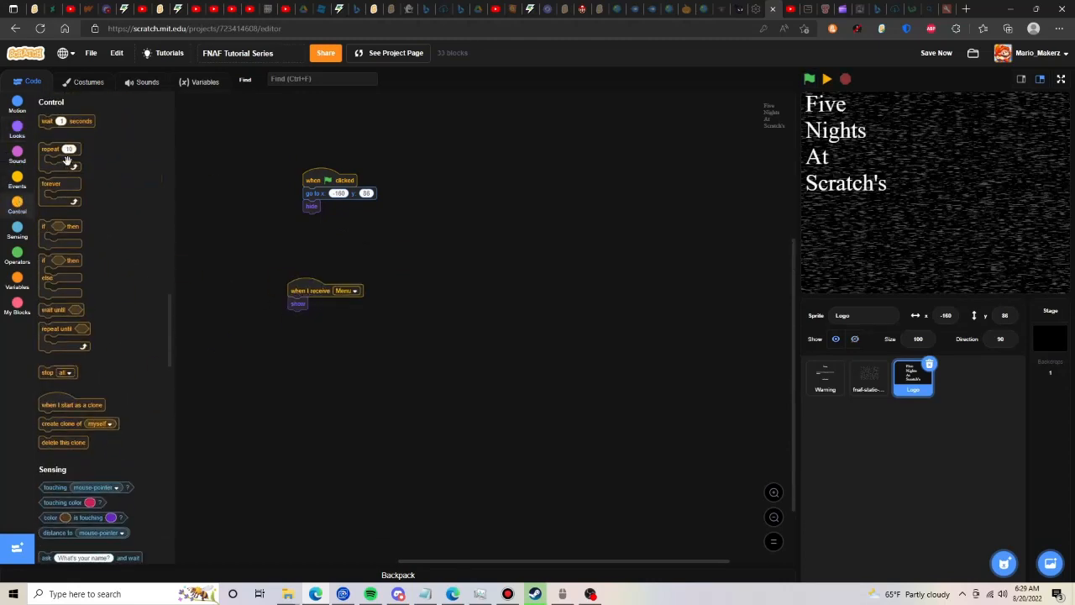
left_click_drag(79, 160, 317, 328)
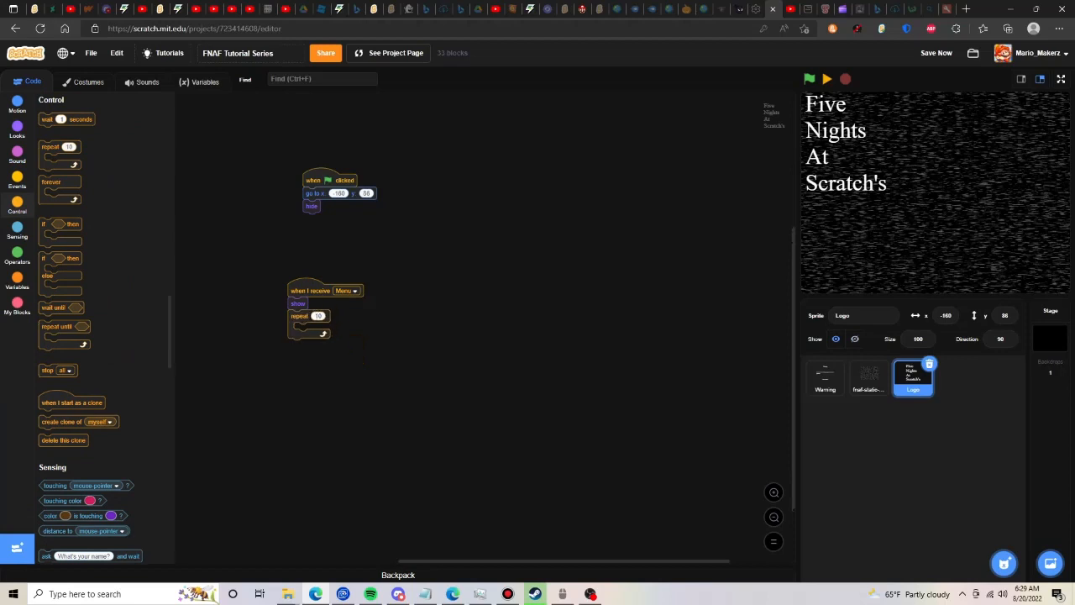
left_click(318, 315)
type("2")
left_click(17, 131)
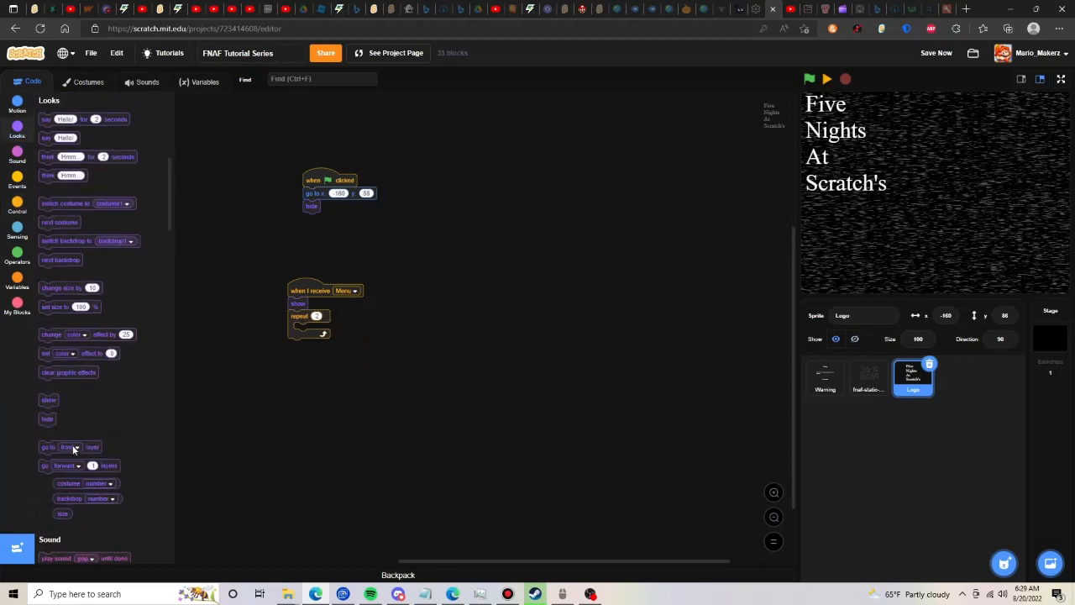
left_click_drag(346, 340, 338, 335)
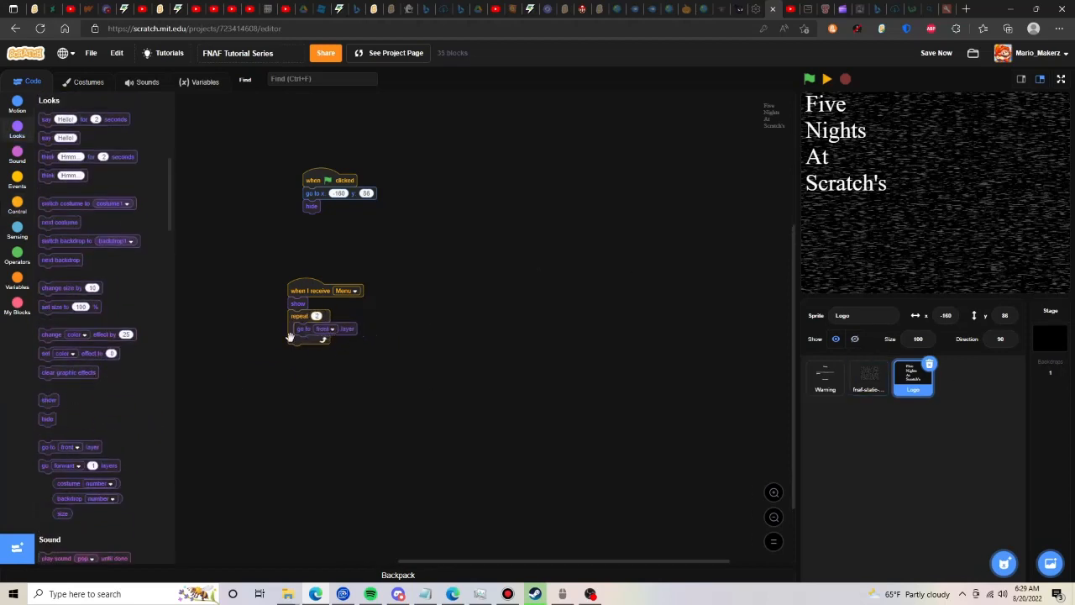
- Reduce the static sprite's main Menu-received script to show, go to front layer and set ghost effect to 64
left_click(852, 383)
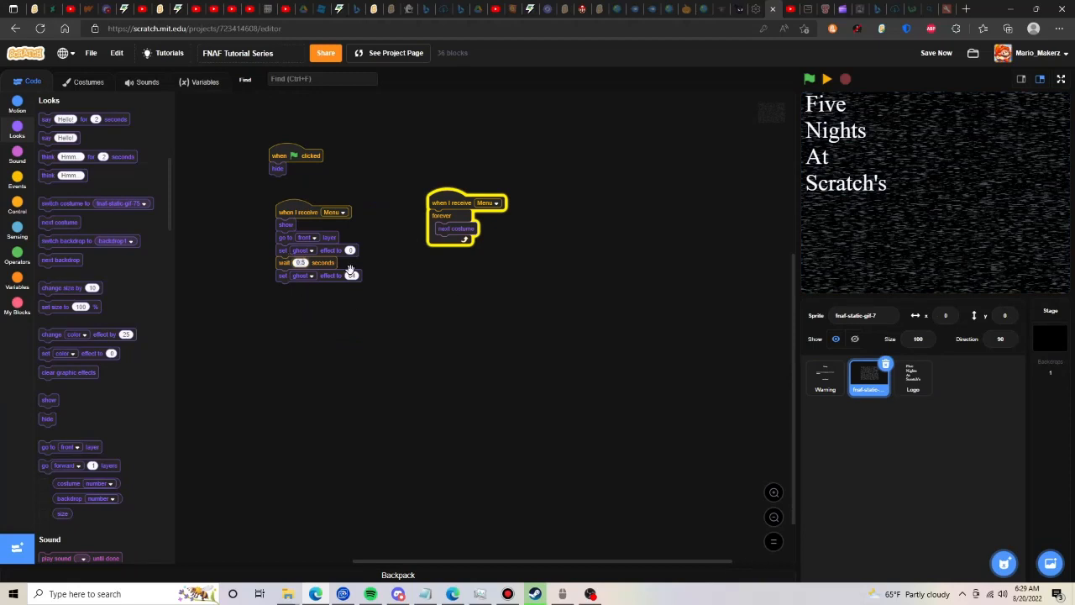
type("0.1")
left_click_drag(332, 278, 121, 379)
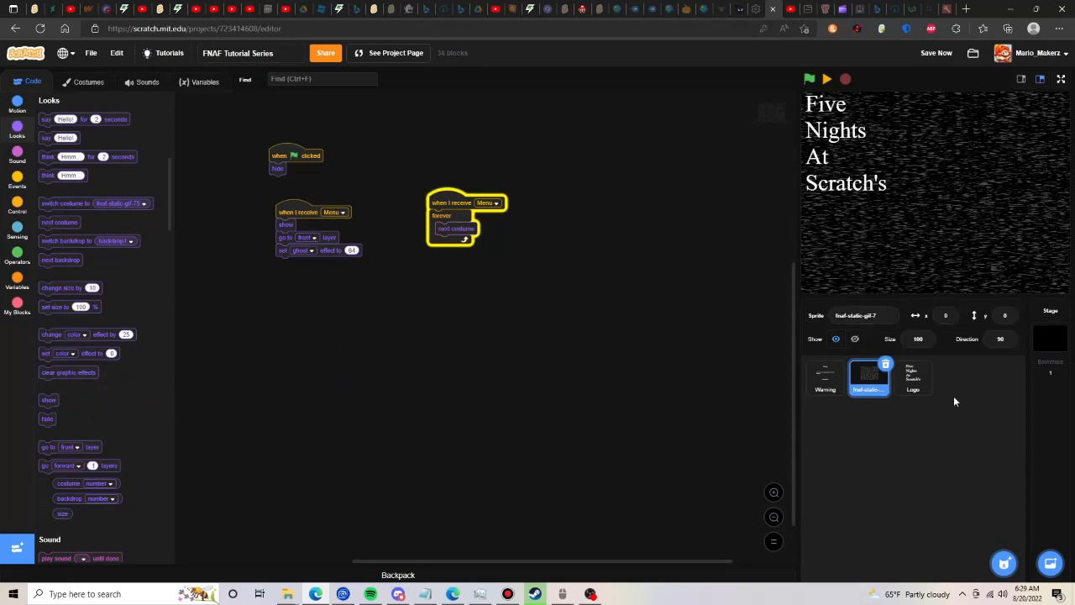
- Return to the Logo sprite, run and save the project to test the logo on the menu, and pause it
left_click(921, 386)
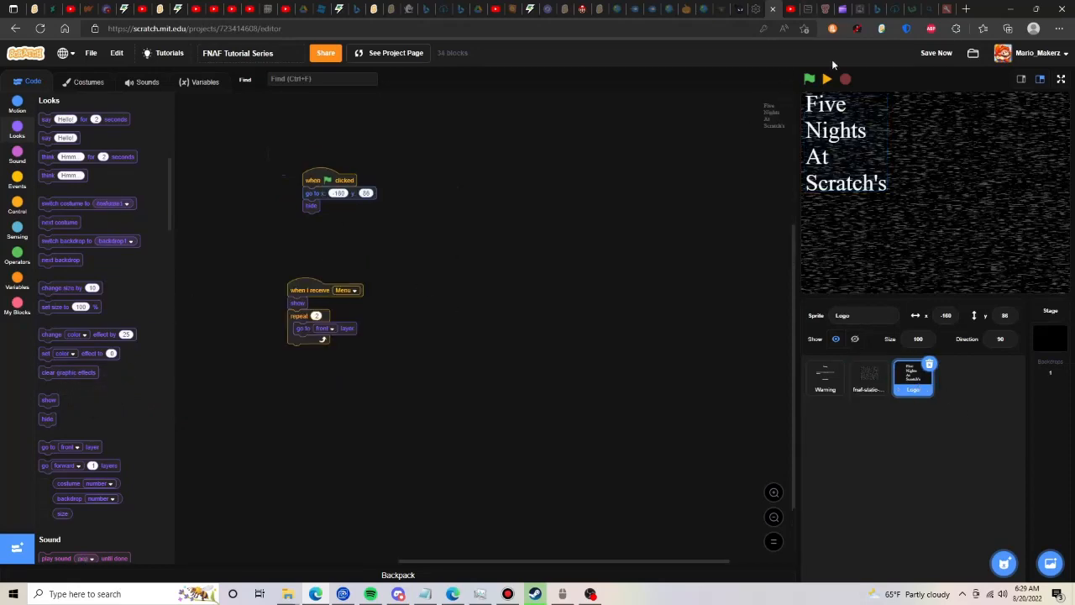
left_click(808, 78)
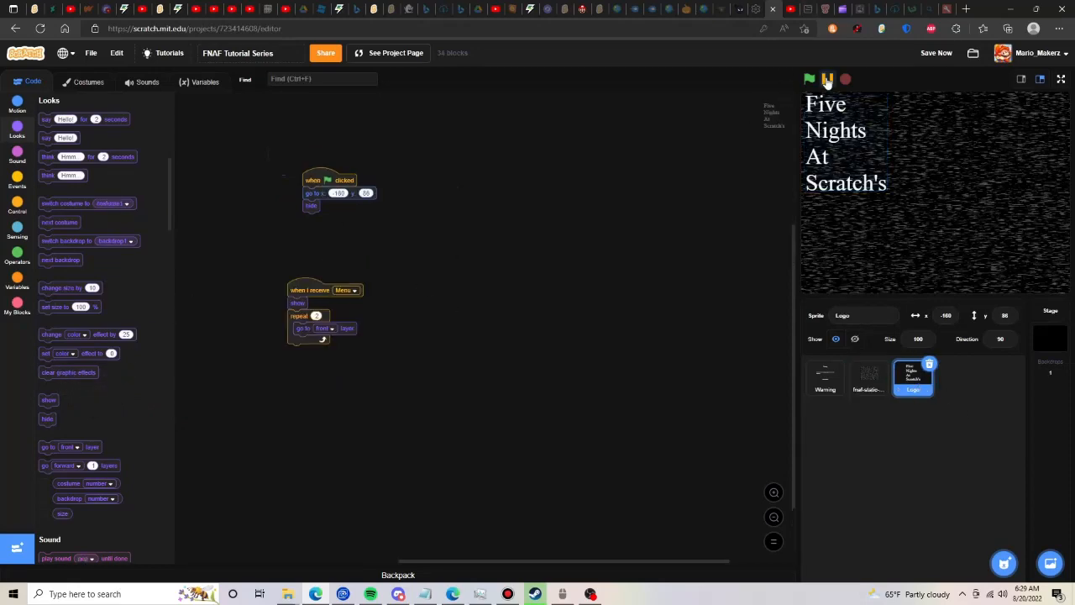
left_click(933, 56)
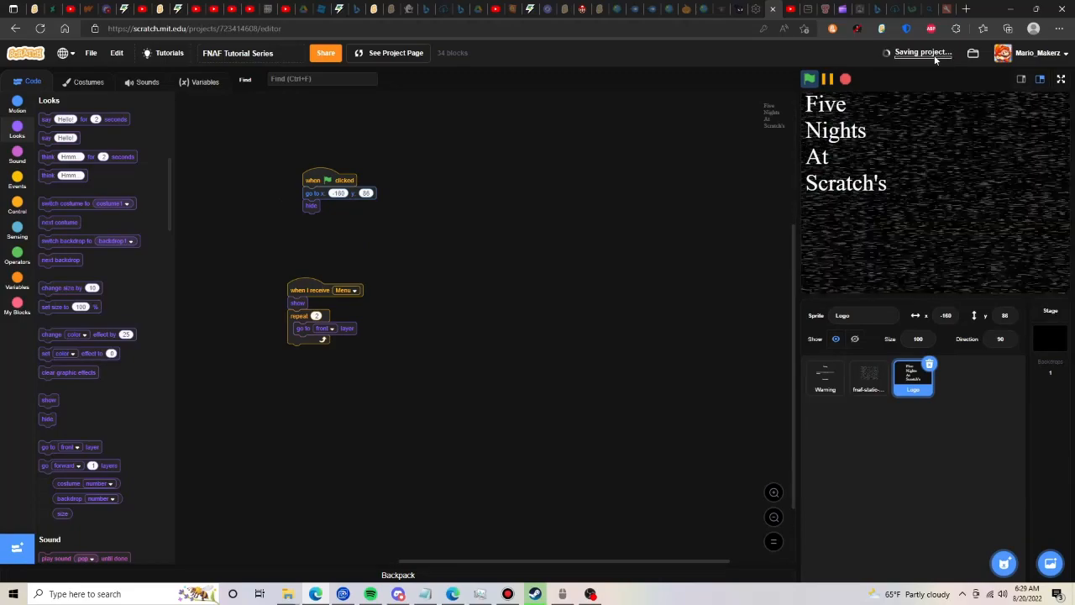
left_click(825, 80)
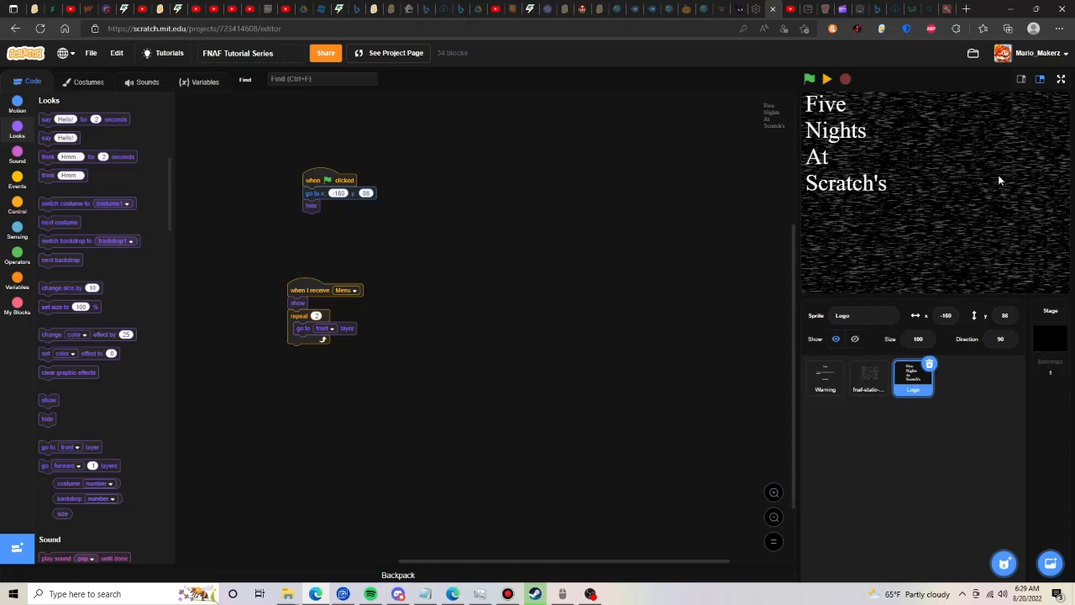
- Find the Cat sprite in the sprite library by searching for "cat" and add it to the project
mouse_move(1005, 561)
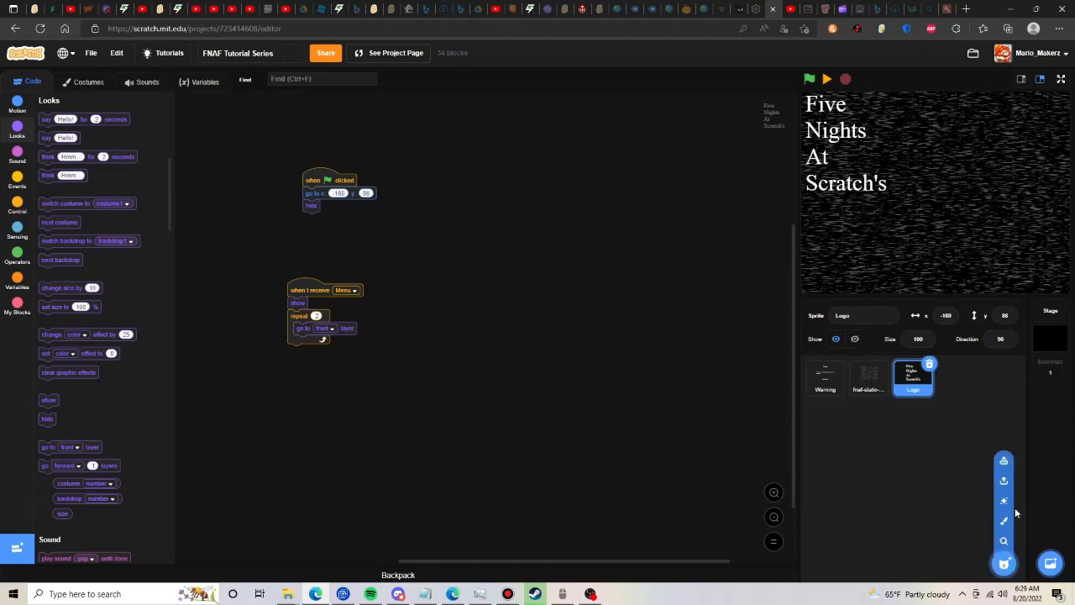
left_click(1004, 561)
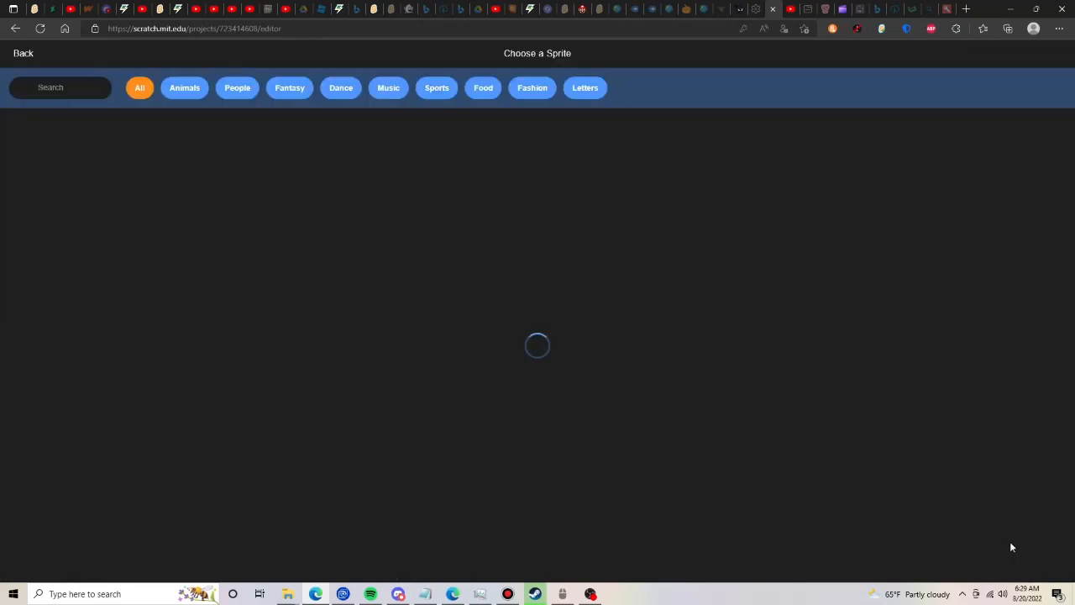
left_click(72, 88)
type("s")
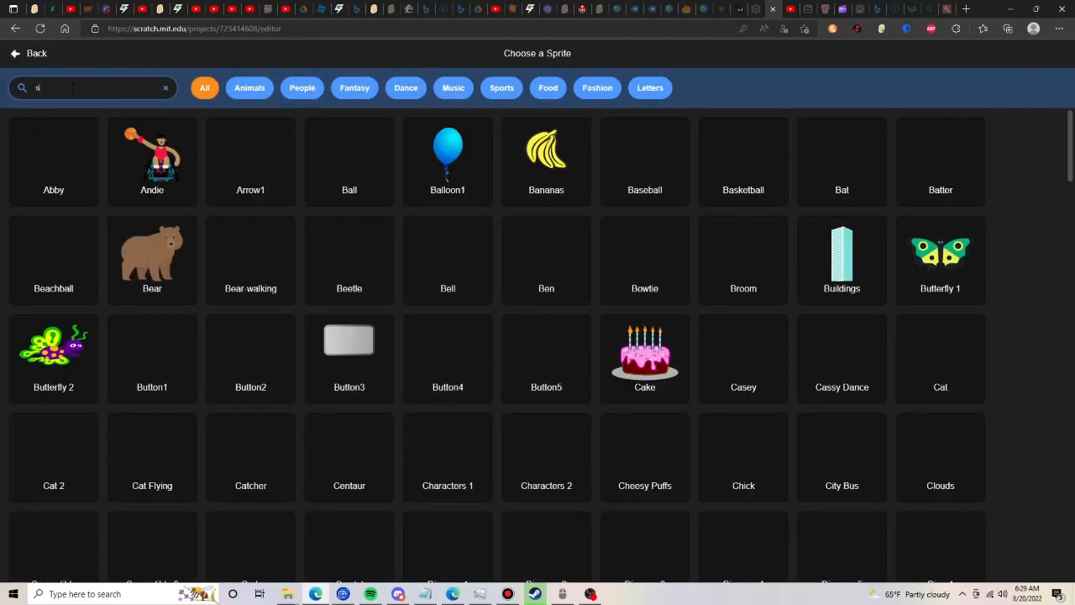
key("BackSpace")
type("cat")
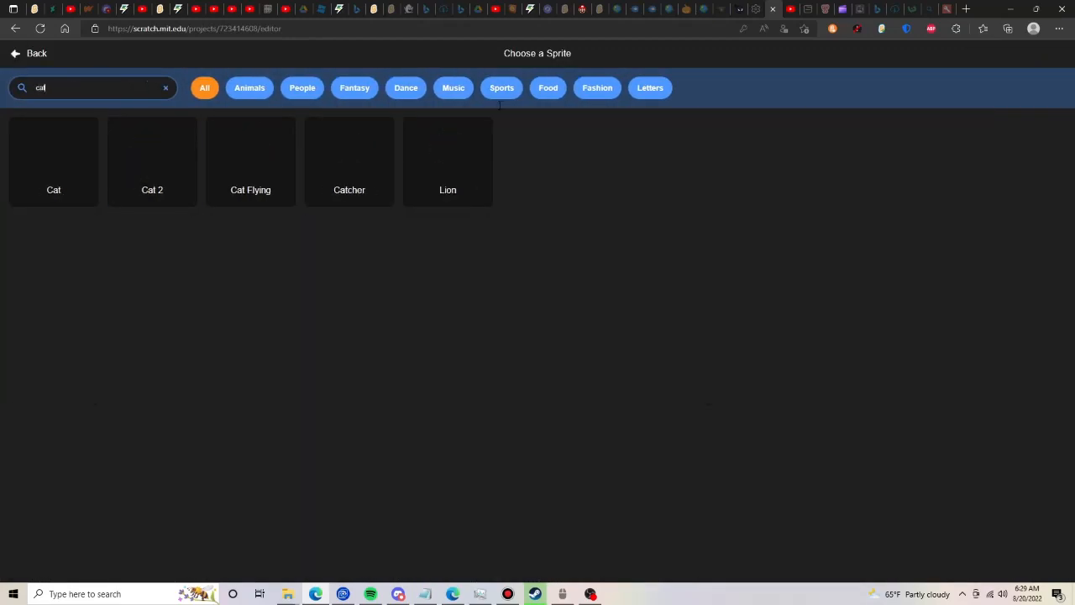
left_click(47, 172)
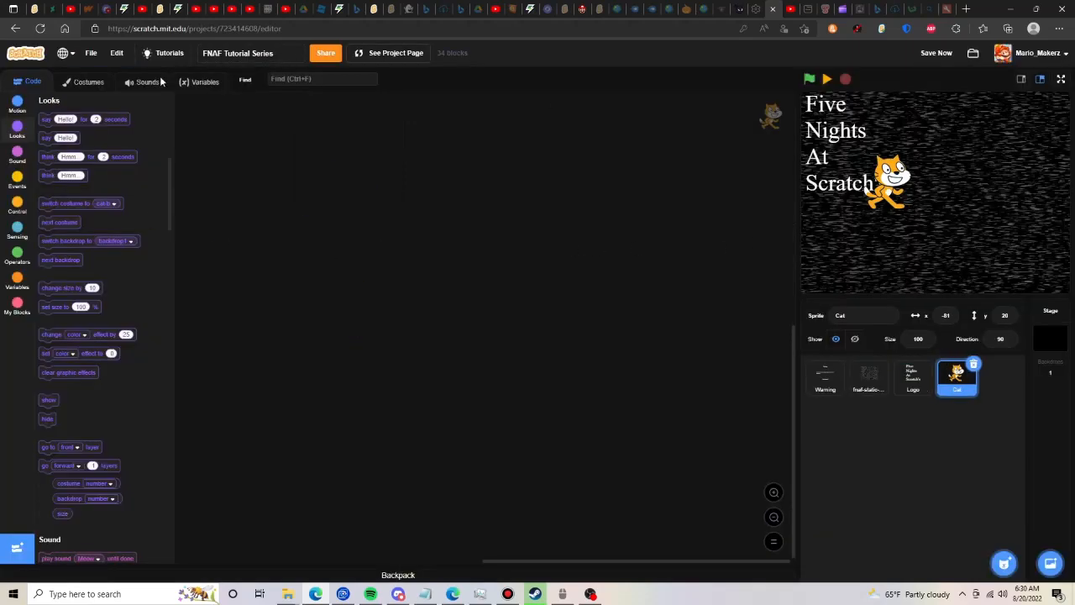
- Flip the cat-a costume horizontally and delete the cat-b costume
left_click(89, 82)
left_click(365, 144)
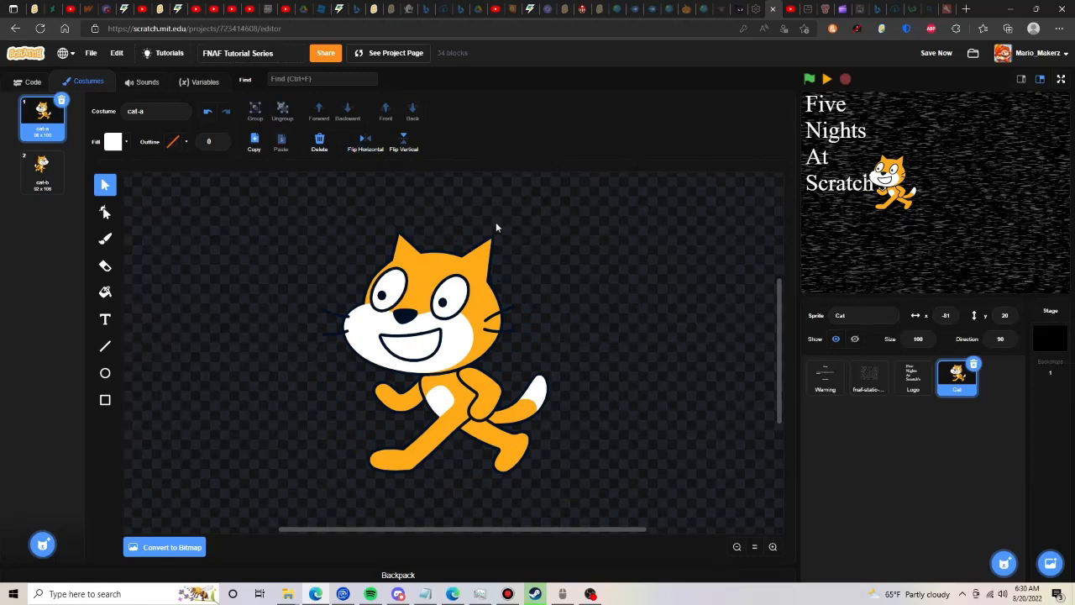
left_click(42, 168)
left_click(62, 156)
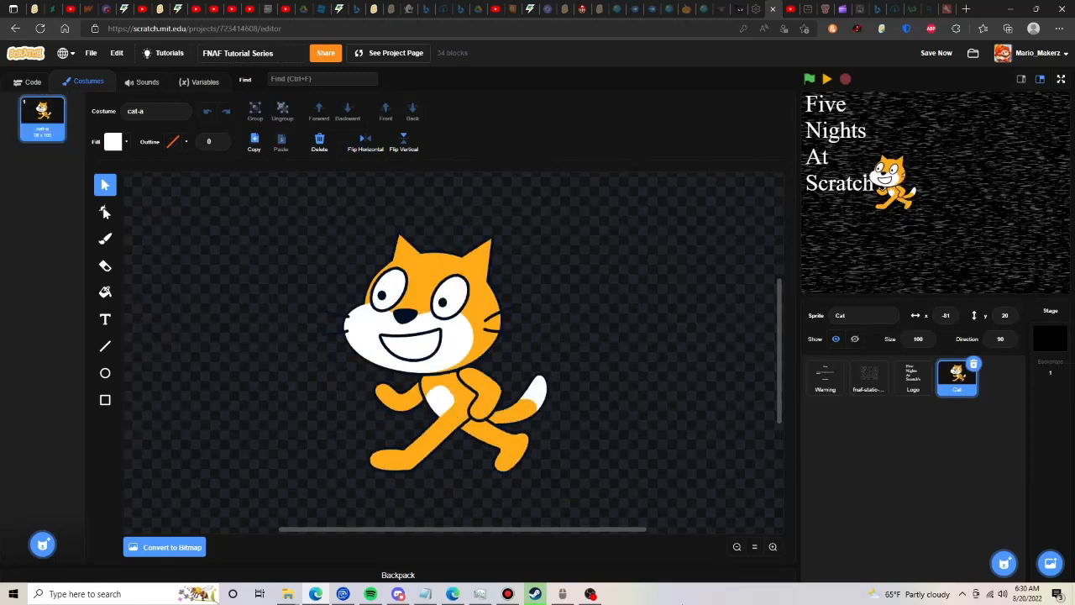
- Enlarge the whole cat drawing to about 300 by 320, set its outline width to 5 and move it slightly up
left_click(739, 546)
left_click(737, 547)
left_click(773, 546)
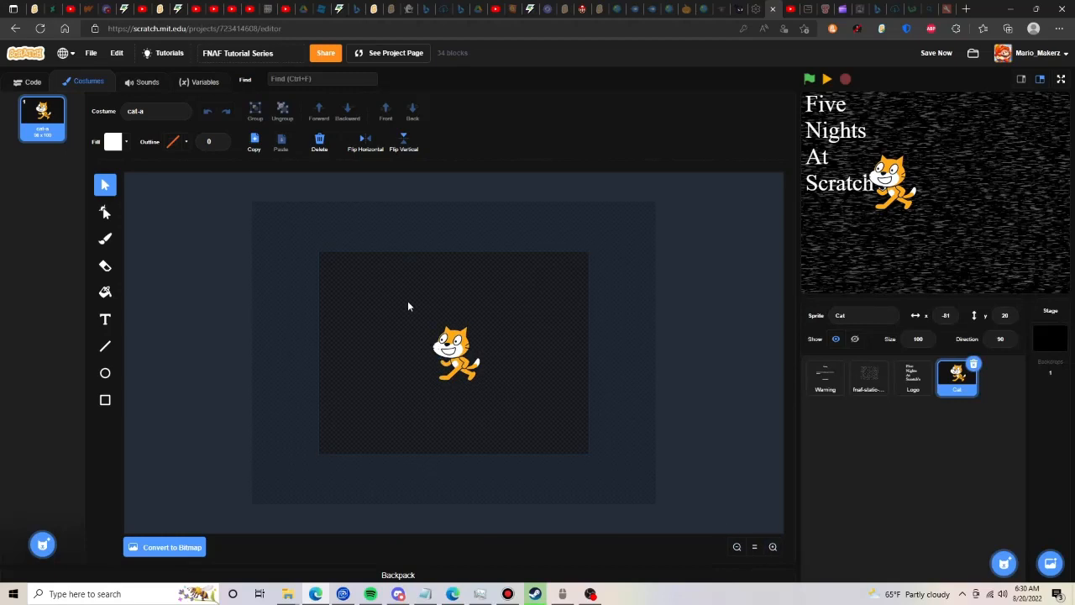
left_click_drag(407, 302, 575, 502)
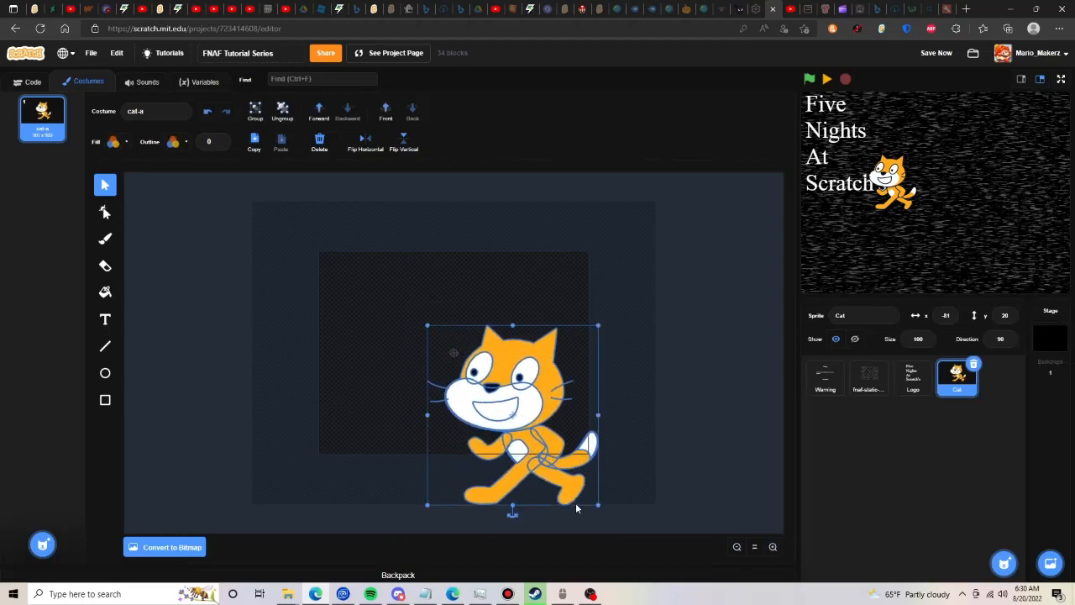
left_click(220, 141)
left_click(220, 141)
left_click(220, 141)
left_click(220, 141)
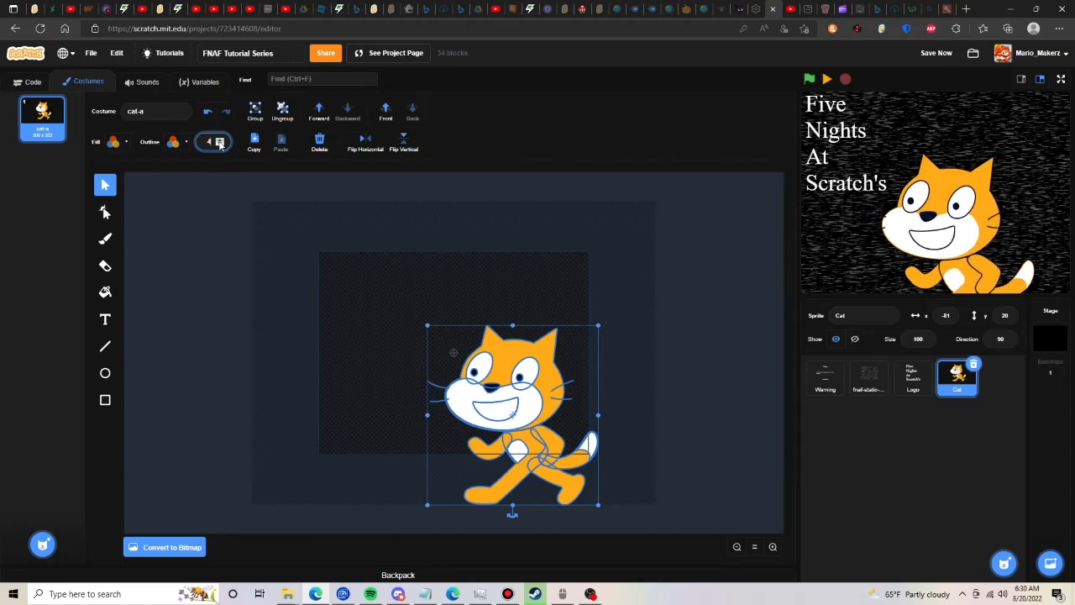
left_click(220, 142)
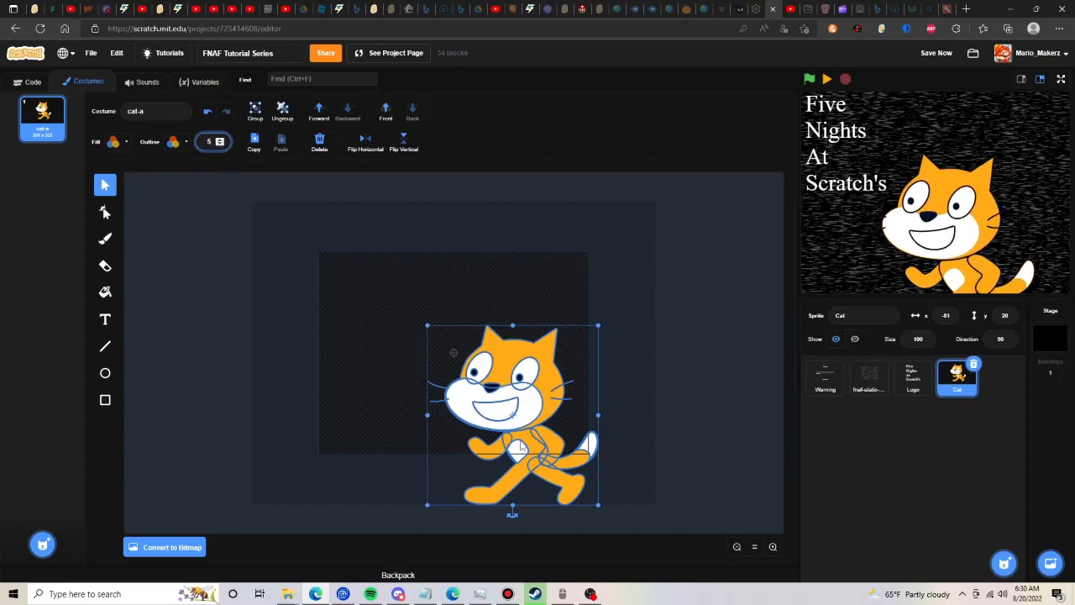
left_click_drag(521, 445, 520, 431)
left_click(497, 249)
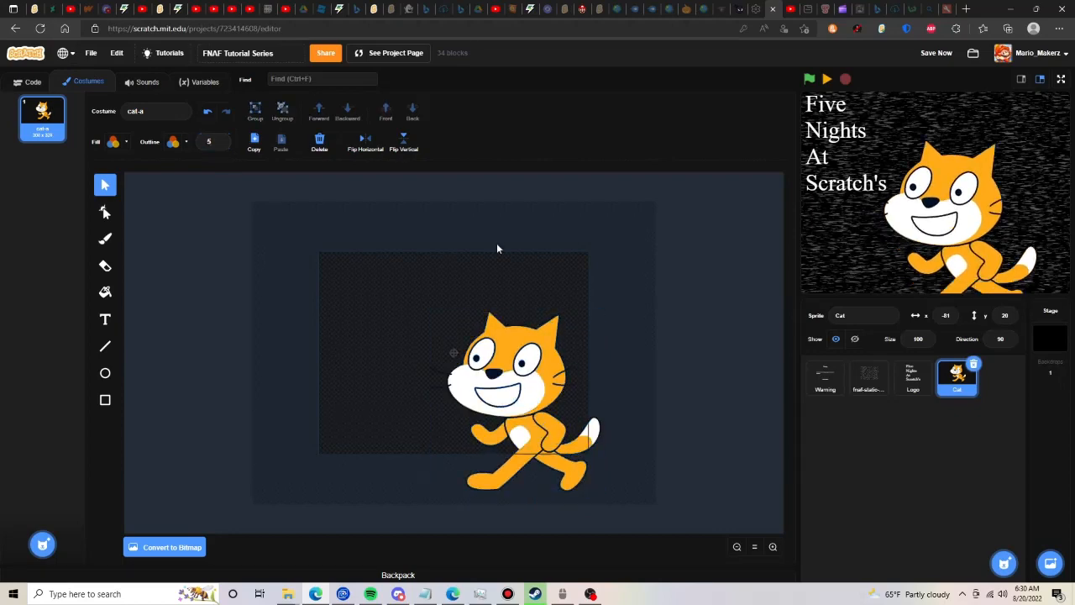
- Set the Cat sprite's position to x 0, y 0 and shift the whole cat drawing slightly right and up in its costume
left_click_drag(937, 316, 981, 314)
type("00")
left_click(582, 237)
left_click_drag(303, 268, 754, 526)
left_click_drag(540, 403, 557, 398)
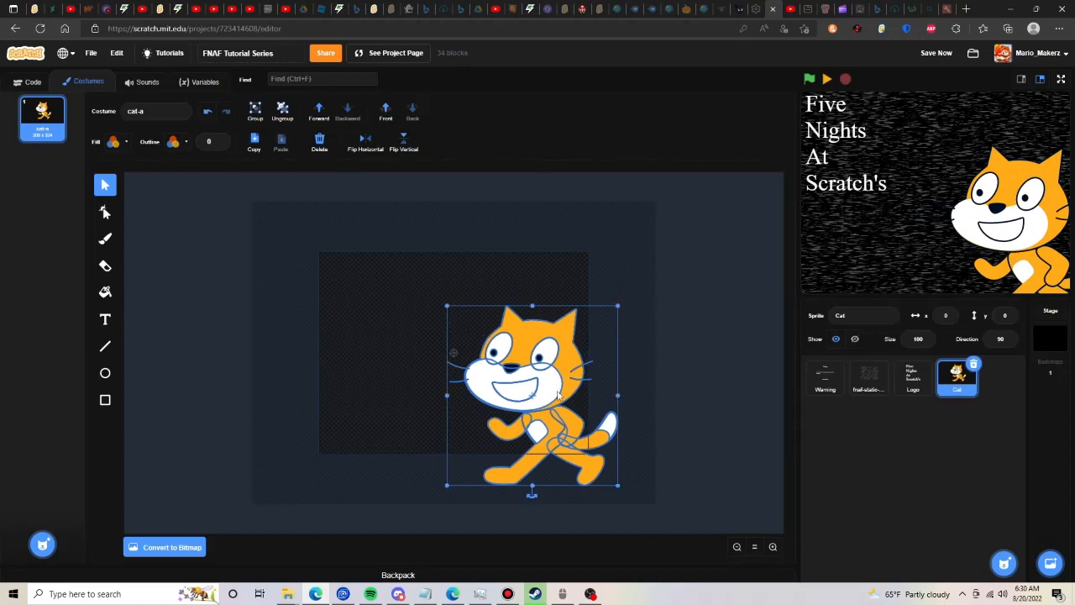
left_click(579, 270)
- Draw a rectangle without outline over the cat's side of the canvas, filled with a horizontal gradient from transparent to black
left_click(105, 401)
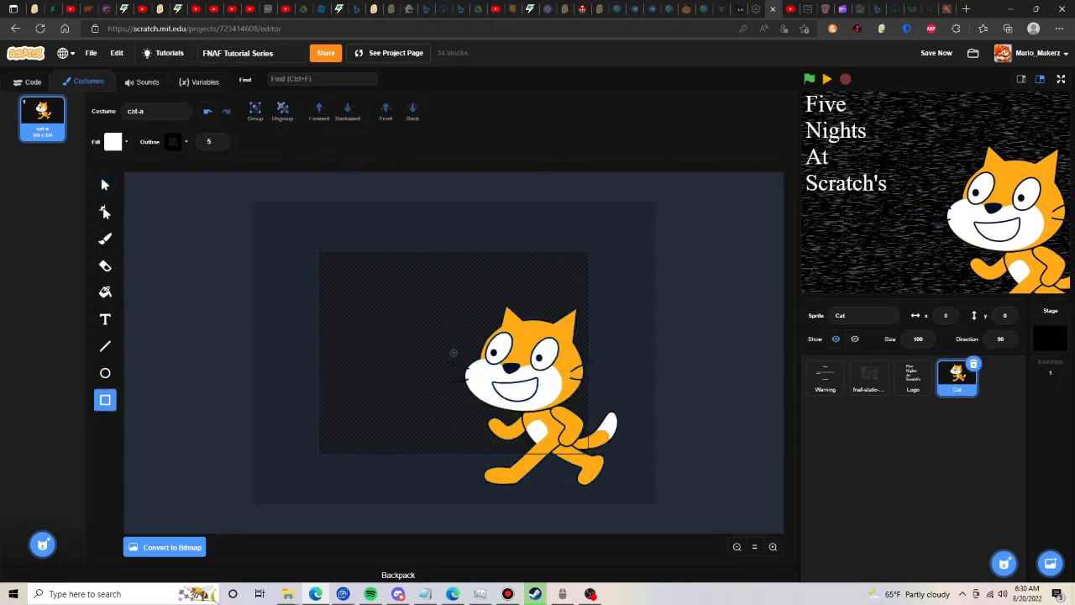
left_click(114, 141)
left_click(103, 170)
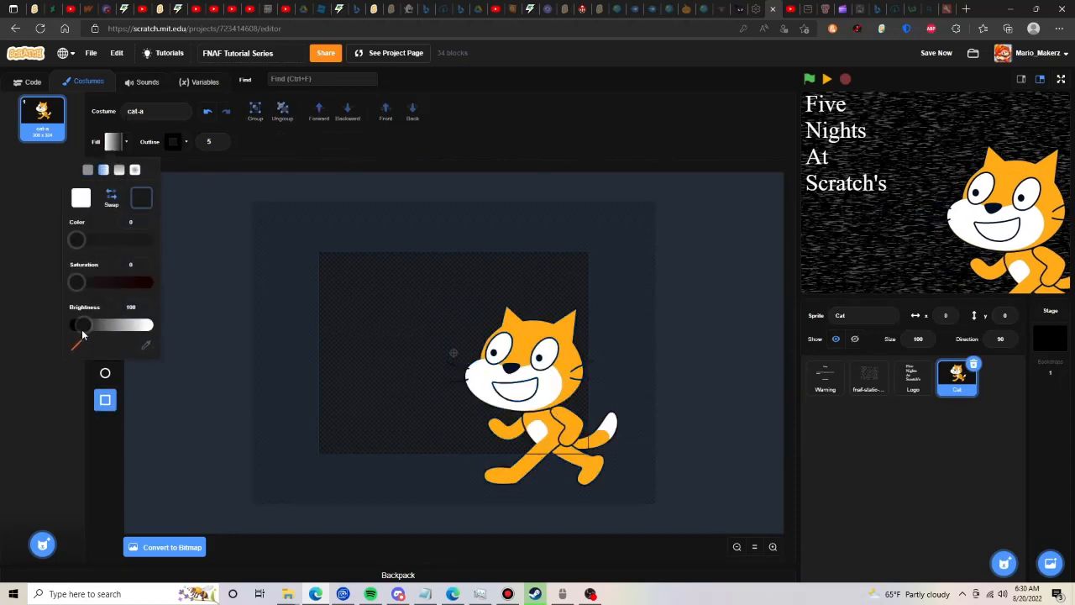
left_click(77, 344)
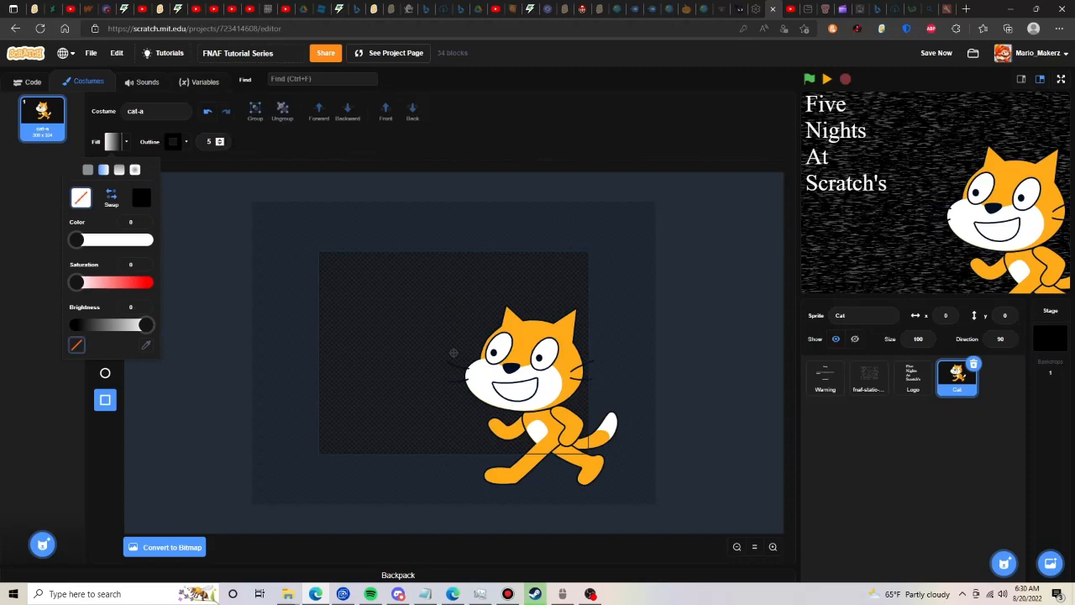
left_click(220, 144)
left_click(219, 143)
left_click(219, 143)
left_click(219, 144)
left_click(219, 144)
left_click(110, 141)
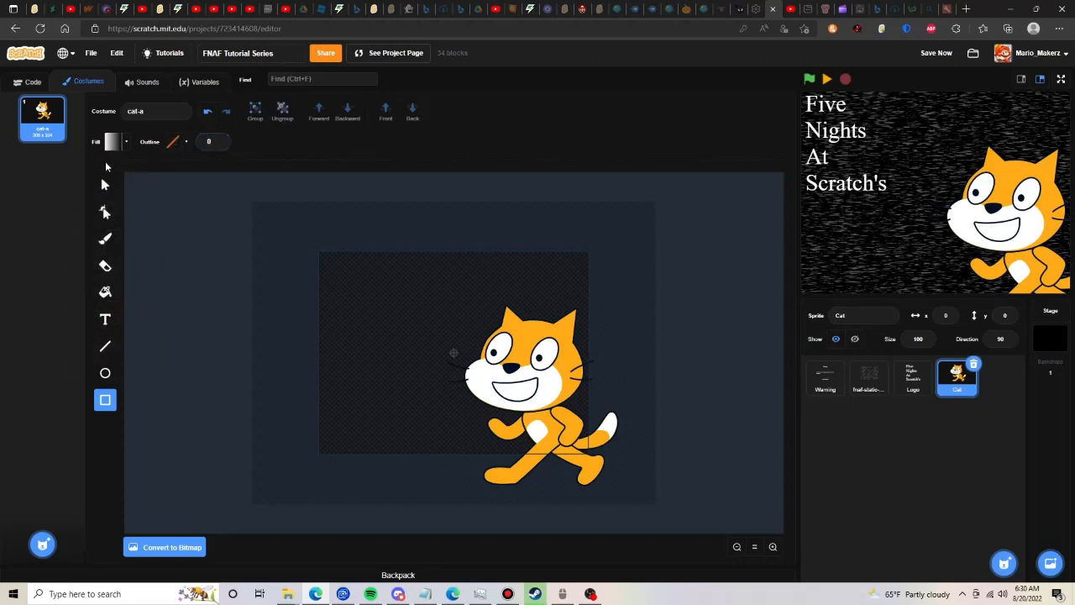
left_click(112, 141)
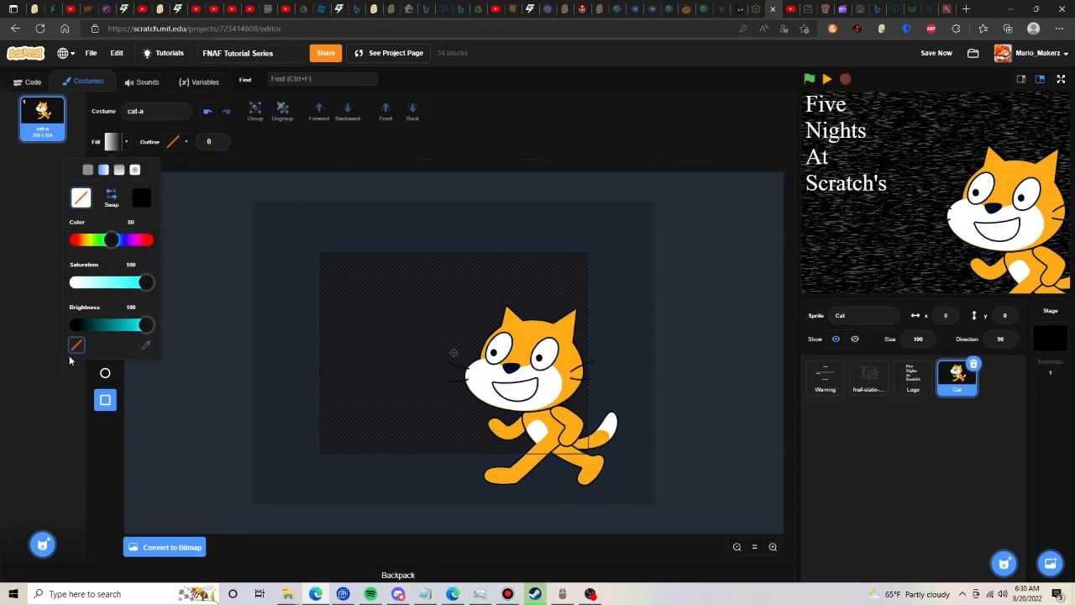
left_click(409, 250)
left_click_drag(494, 338, 591, 459)
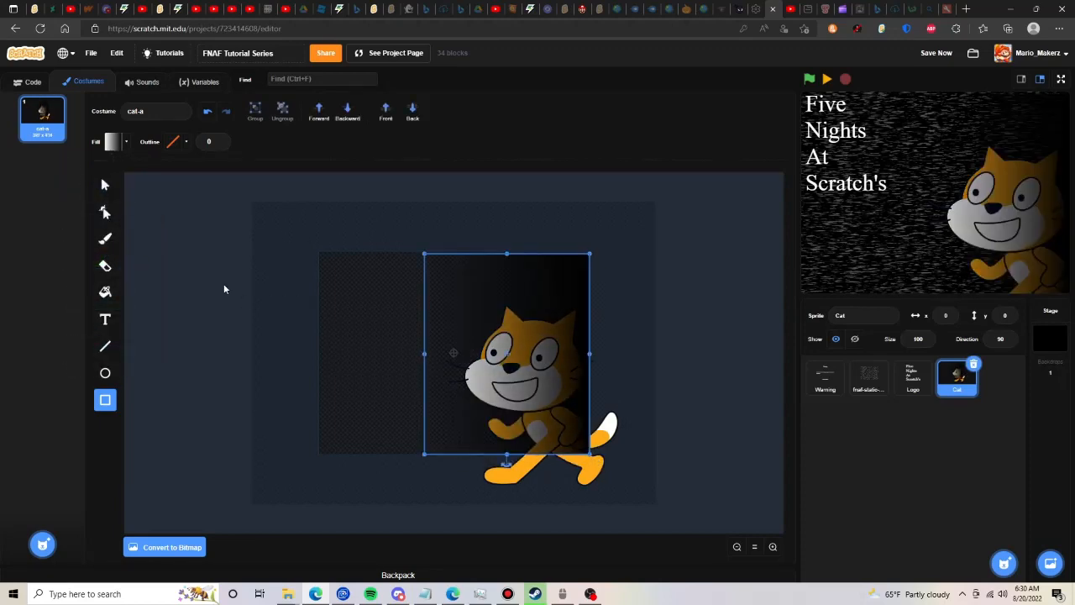
- Try to stretch the black gradient rectangle across the full width of the stage area, and undo the change
left_click(107, 185)
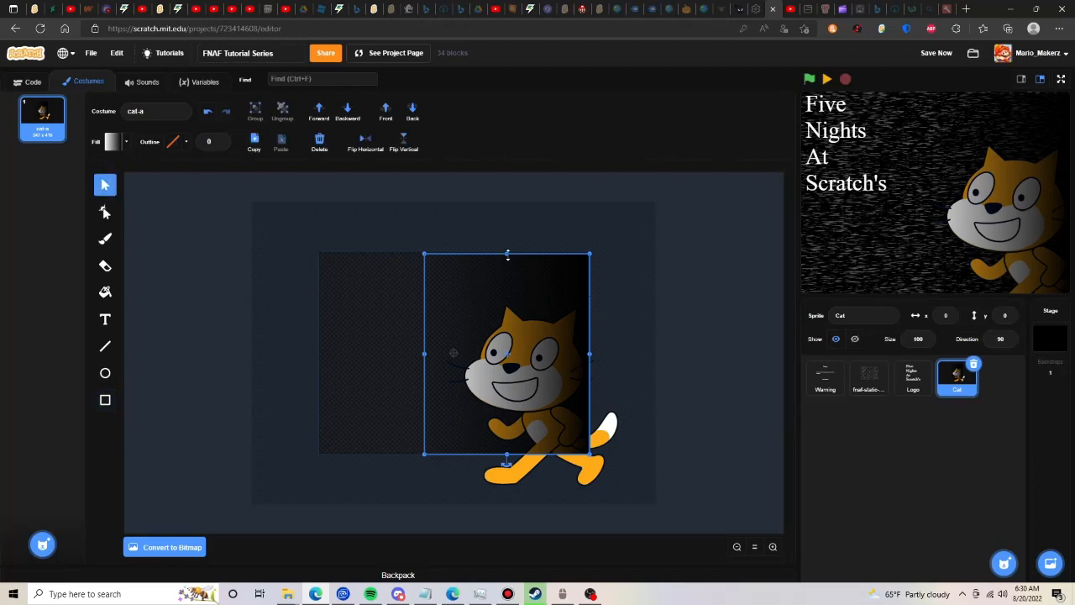
left_click(442, 229)
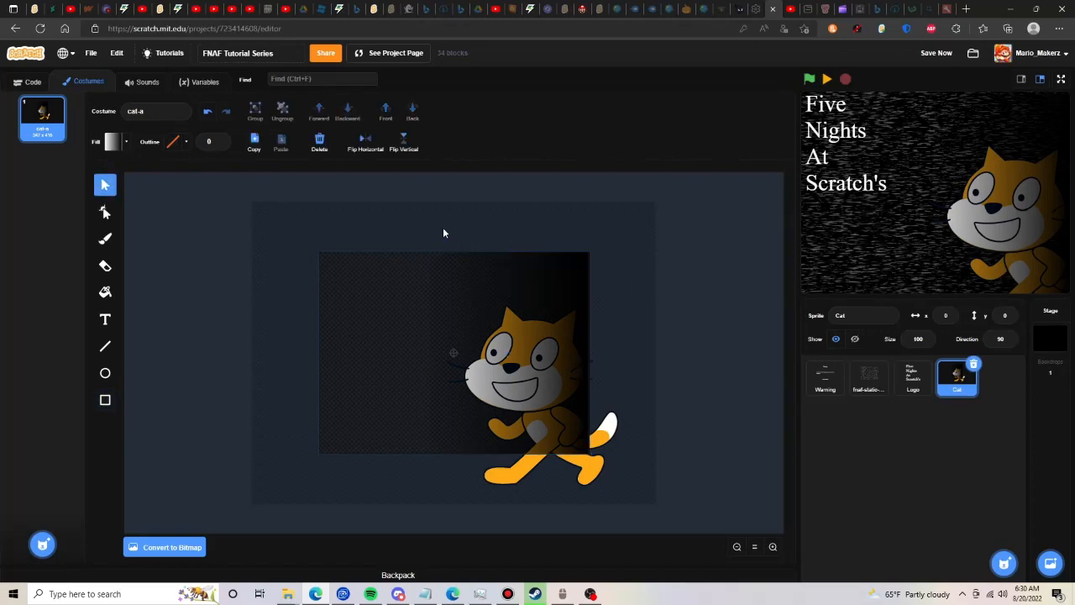
left_click(29, 84)
left_click(84, 81)
left_click(453, 360)
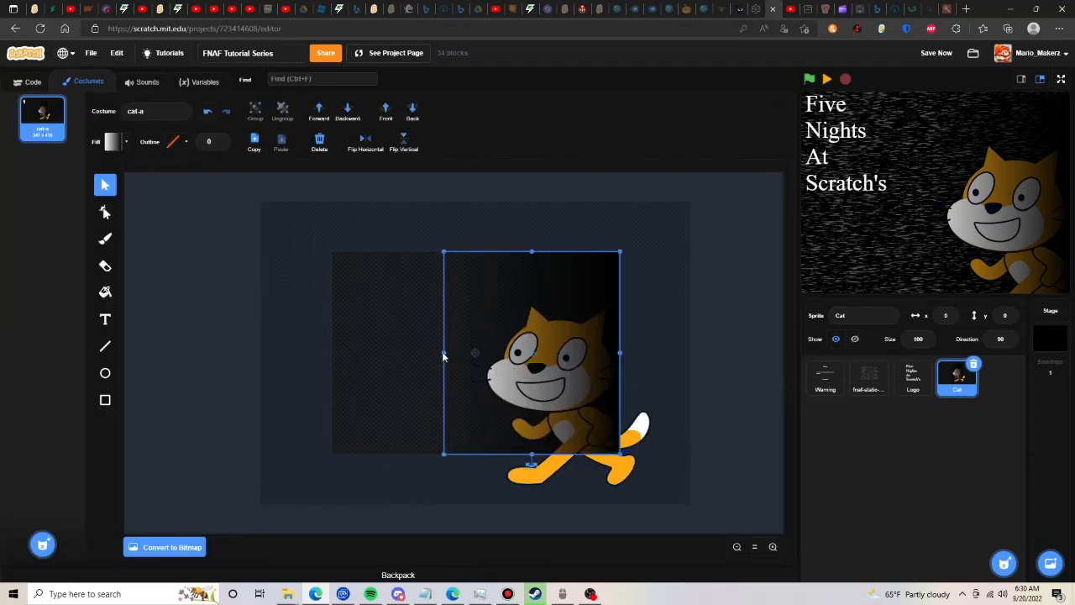
left_click_drag(421, 352, 193, 342)
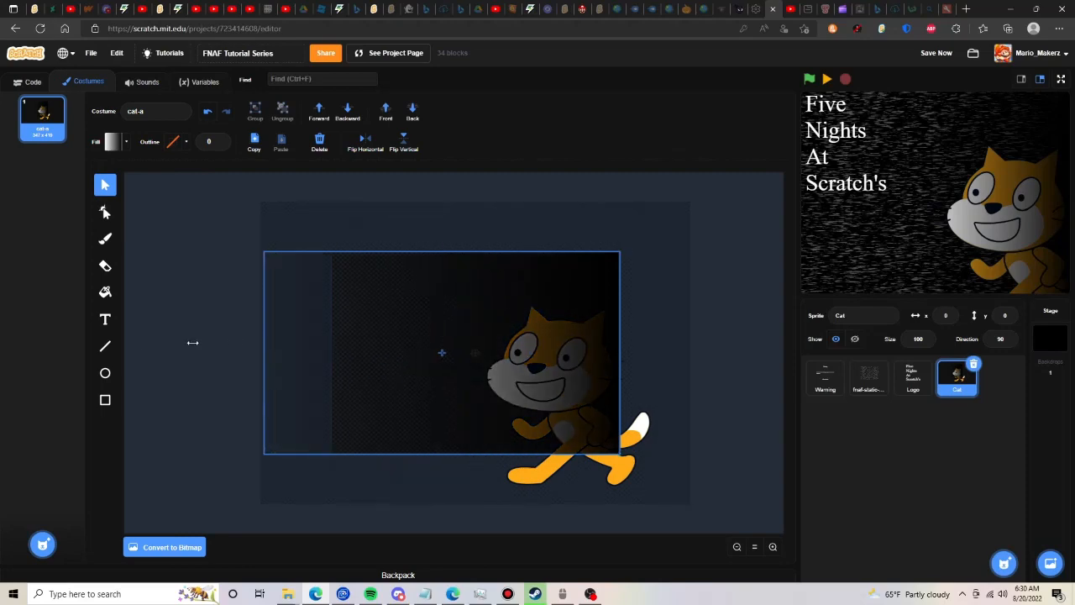
left_click(207, 114)
- Build a green-flag script for the Cat sprite that goes to x 0, y 0 and hides it
left_click(33, 82)
left_click(17, 179)
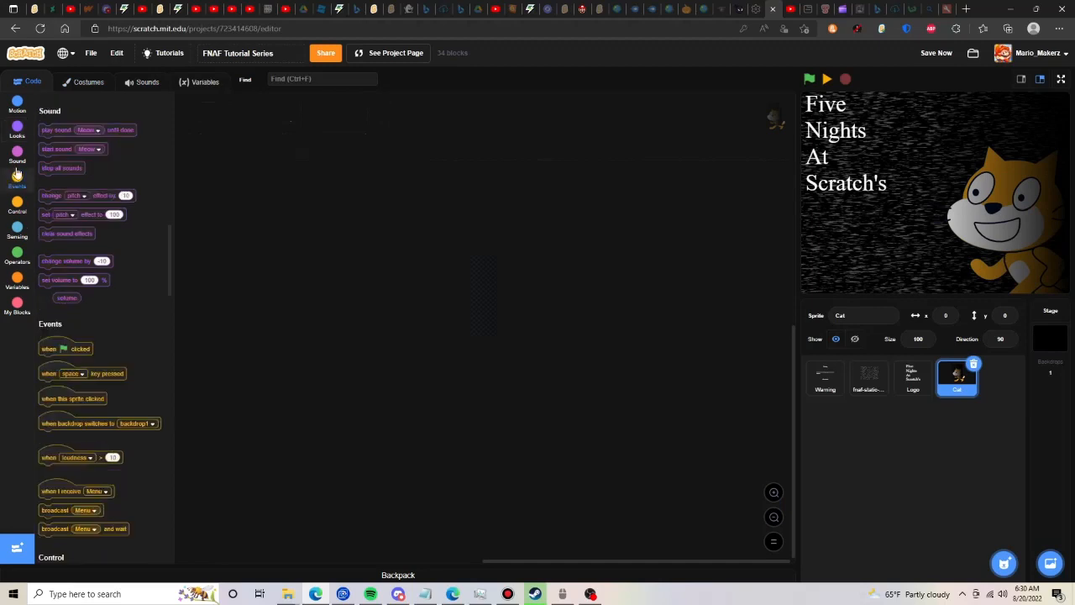
left_click(17, 105)
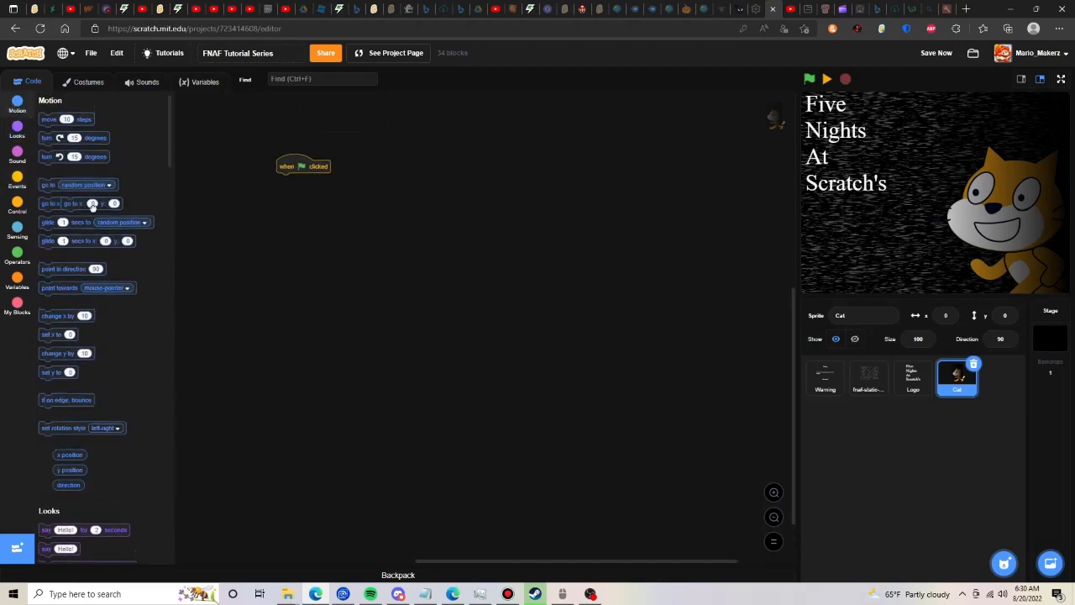
left_click_drag(48, 203, 287, 180)
left_click(17, 130)
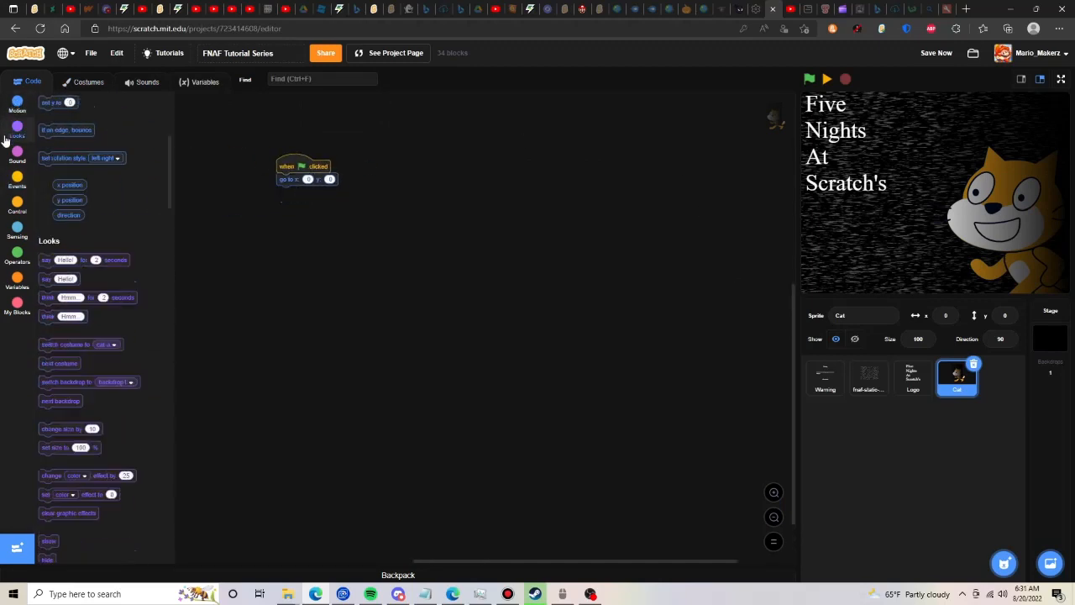
left_click(47, 418)
left_click_drag(47, 418, 280, 211)
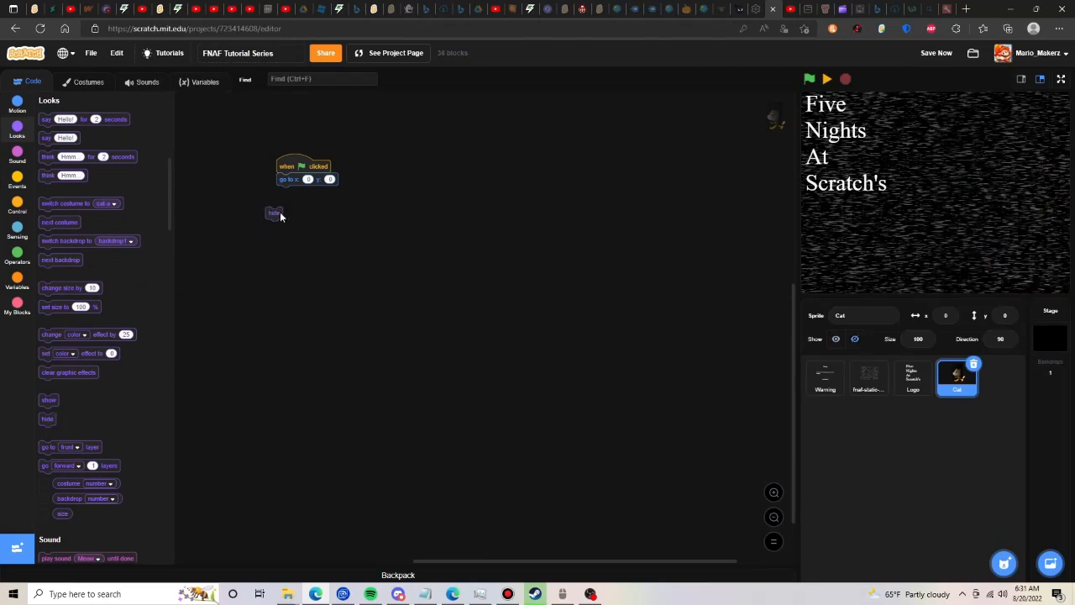
- Add a second Cat script that shows the sprite when it receives the Menu message
left_click(17, 178)
left_click_drag(67, 265, 318, 239)
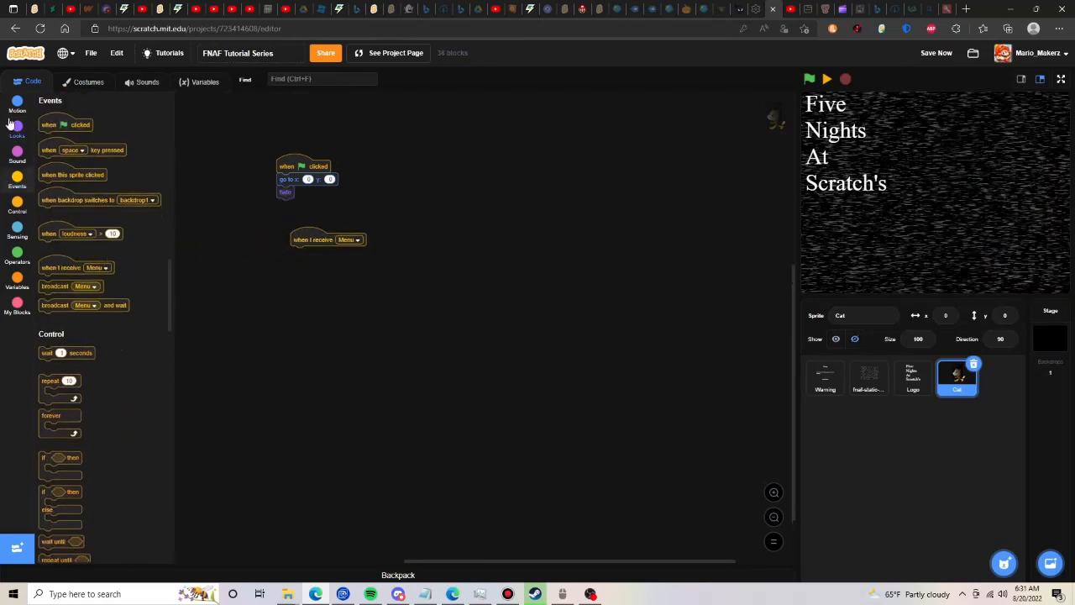
left_click(15, 127)
left_click(47, 399)
left_click_drag(47, 400, 299, 254)
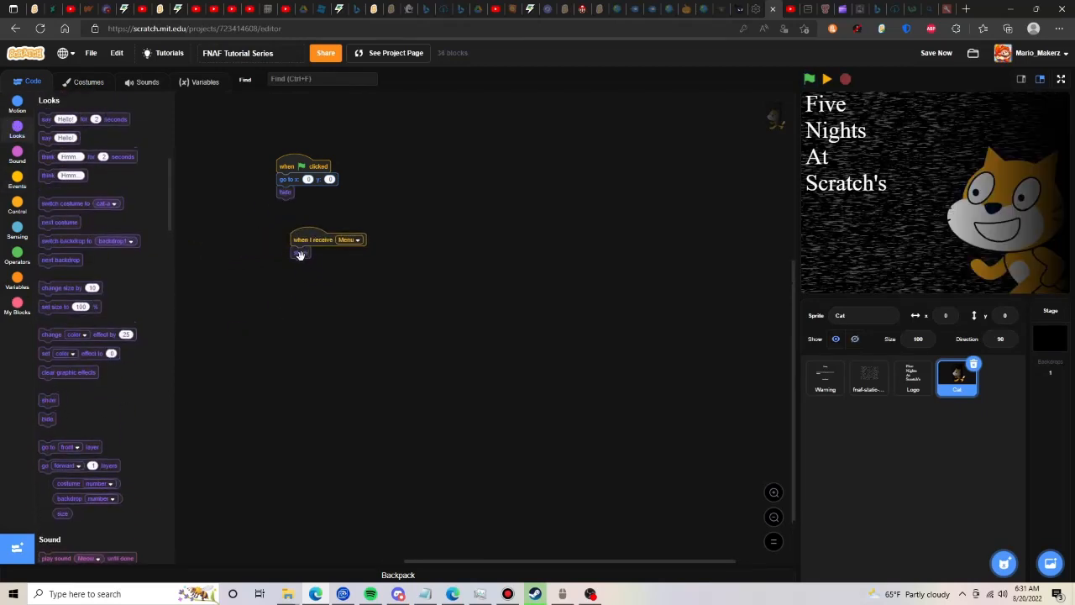
- Send the Cat sprite to the back layer at the end of its Menu script
left_click_drag(69, 445, 353, 327)
left_click(353, 327)
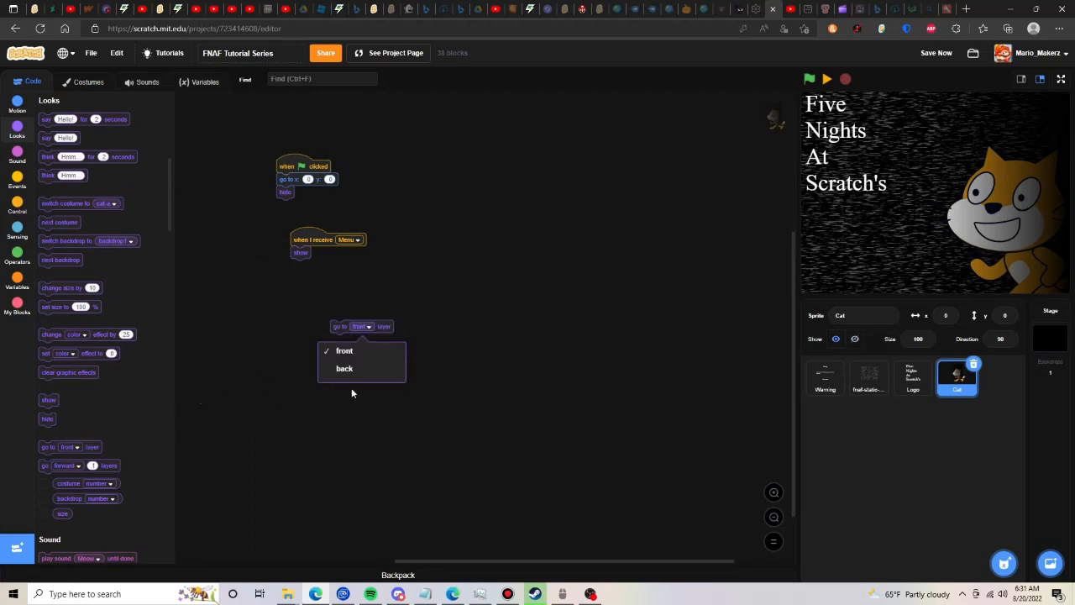
left_click(351, 387)
left_click(353, 334)
left_click(344, 370)
left_click(381, 329)
left_click_drag(381, 329, 349, 277)
- Run the project to check the cat on the menu and save the project
left_click(809, 78)
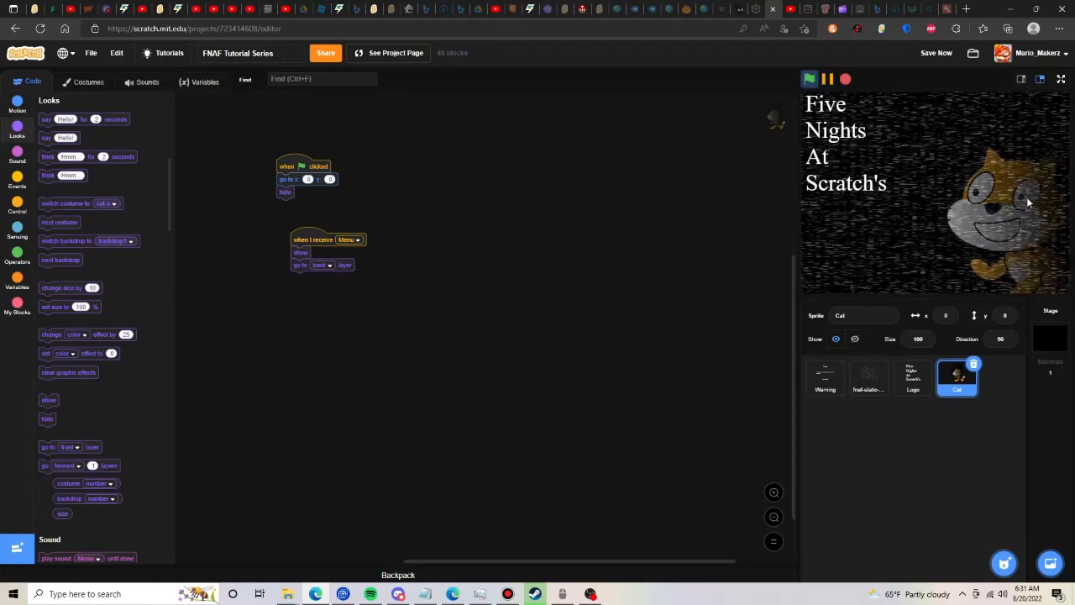
left_click(934, 52)
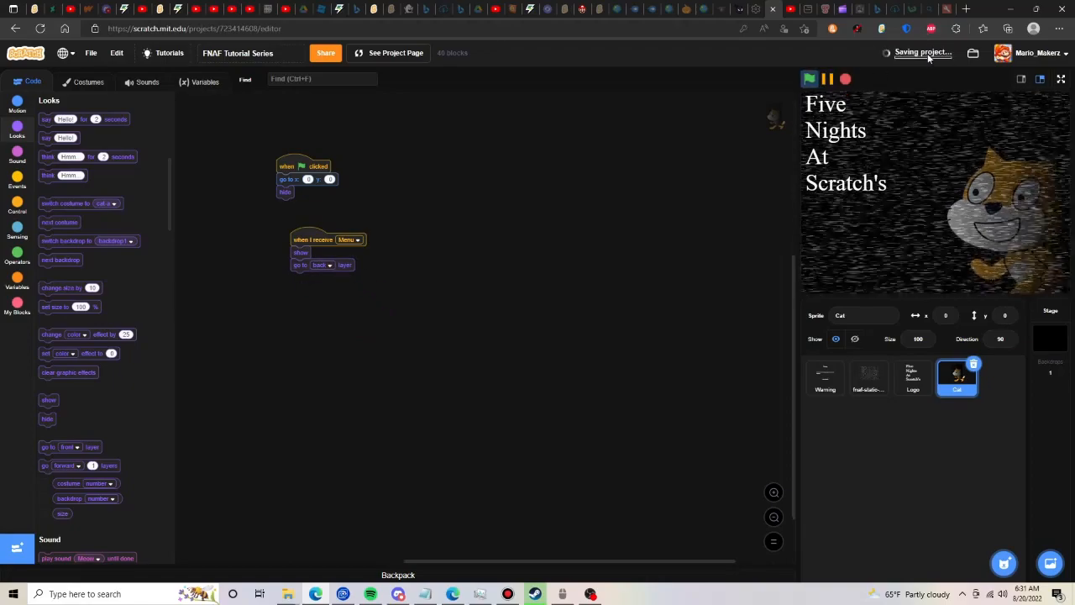
left_click(826, 78)
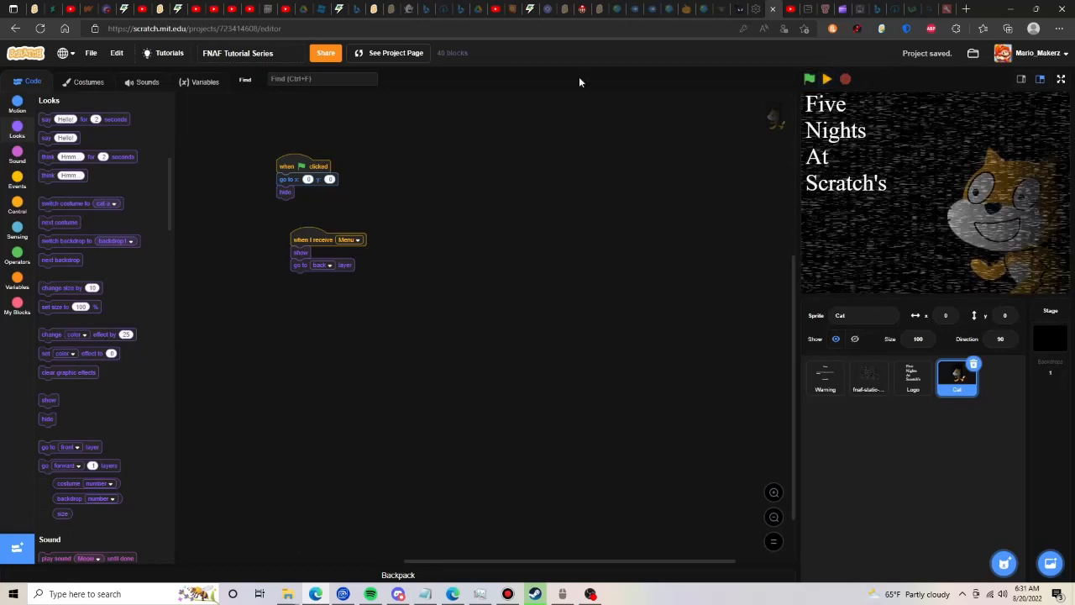
- Duplicate the cat-a costume and send the gradient rectangle behind the cat in the copy
left_click(87, 82)
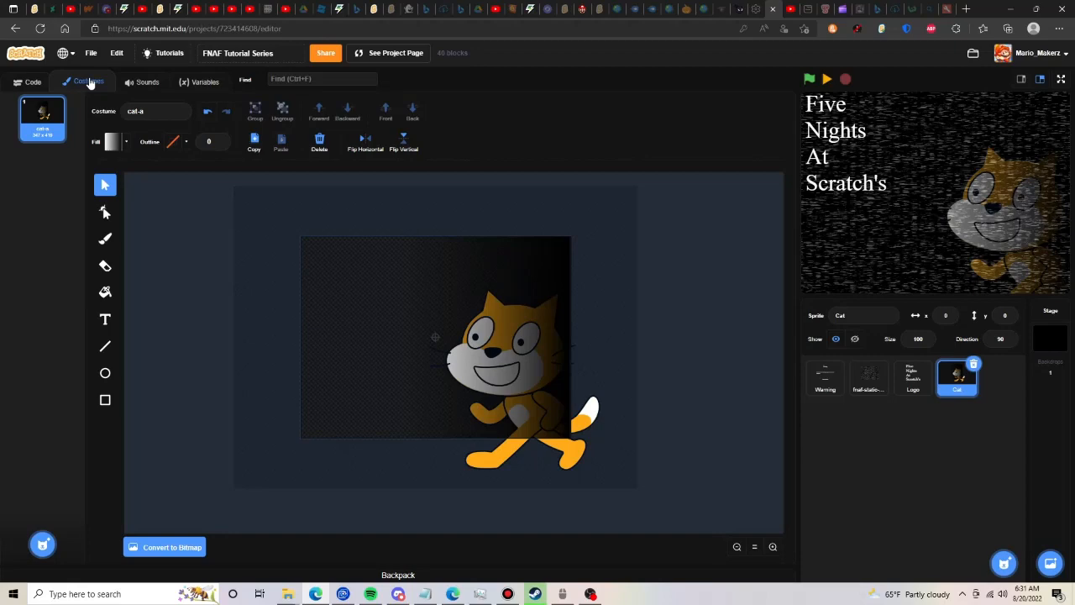
left_click(772, 546)
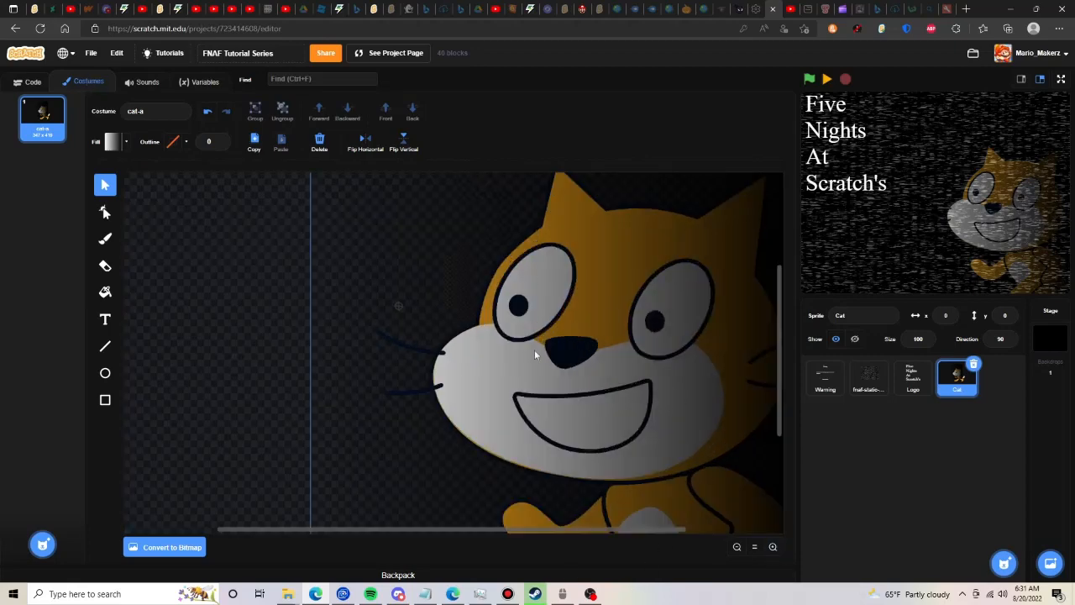
right_click(37, 133)
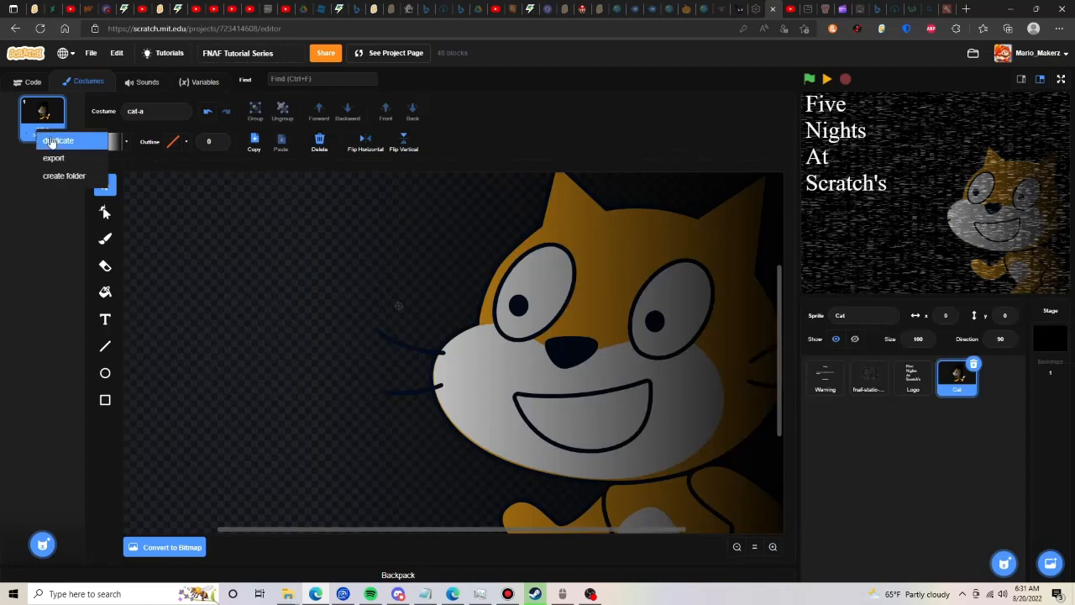
left_click(49, 137)
left_click(412, 111)
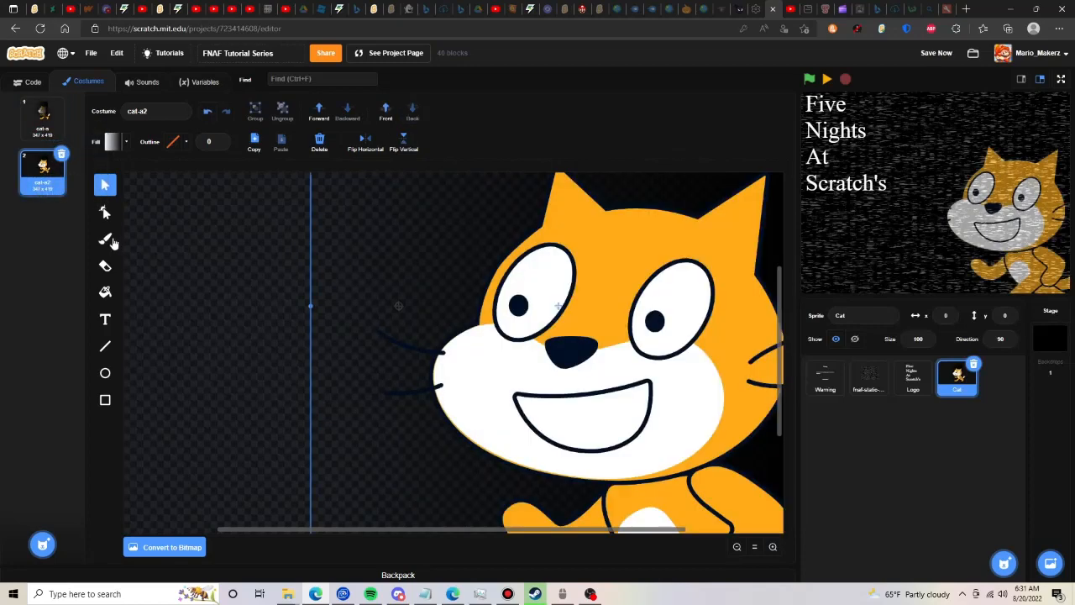
- Rotate the cat's head slightly counterclockwise in the cat-a2 costume
left_click(617, 424)
scroll(617, 424, "down", 3)
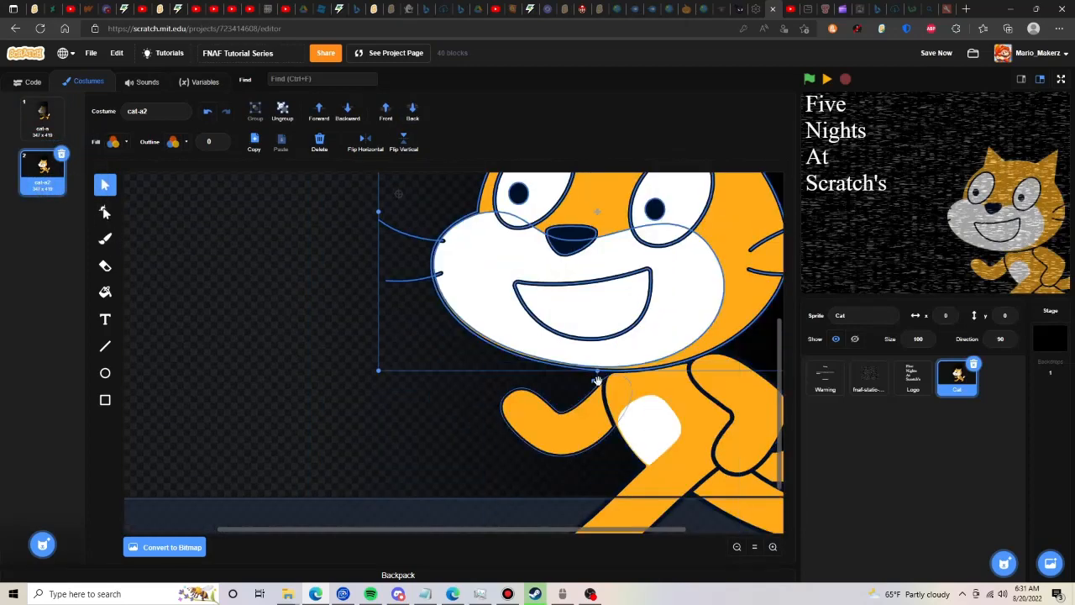
left_click_drag(597, 379, 633, 346)
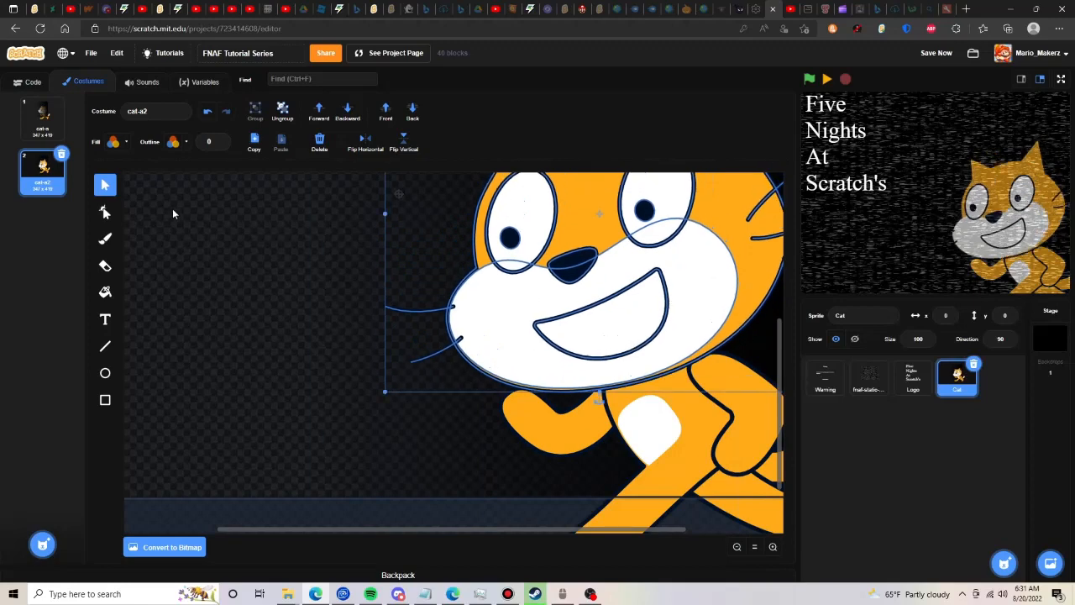
- Fill the whites of both of the cat's eyes with solid black
left_click(106, 213)
left_click(105, 291)
left_click(113, 141)
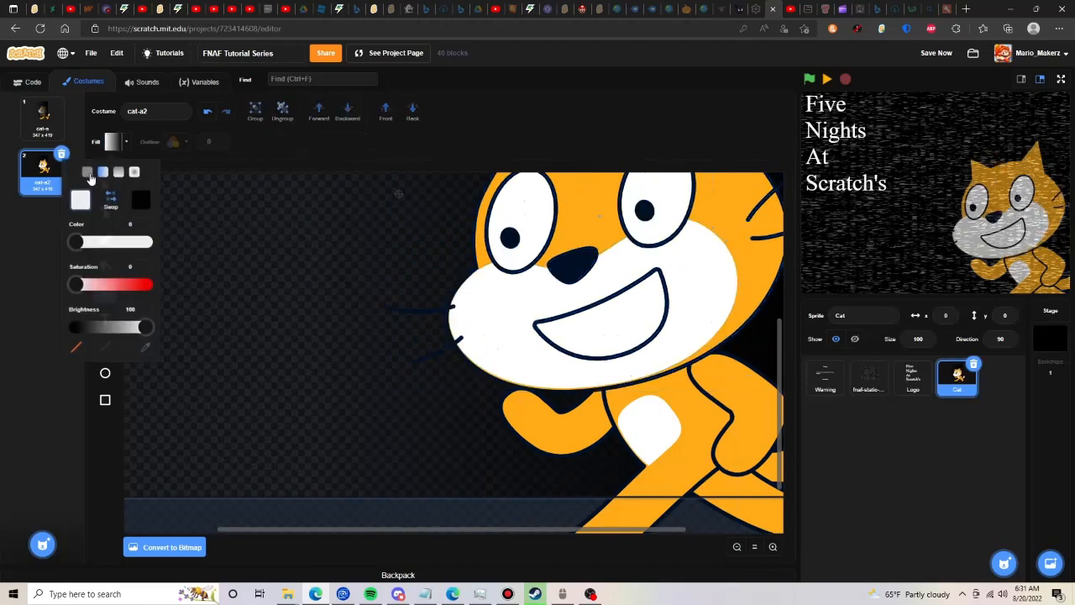
left_click_drag(146, 295, 76, 294)
left_click(537, 194)
left_click(638, 180)
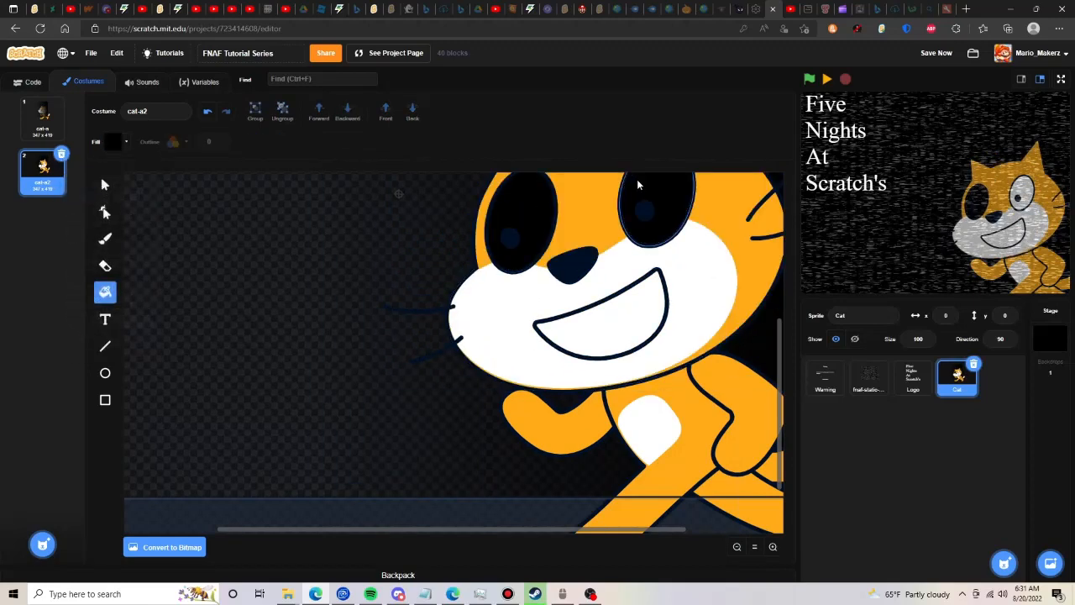
- Fill both of the cat's pupils with solid white
left_click(113, 141)
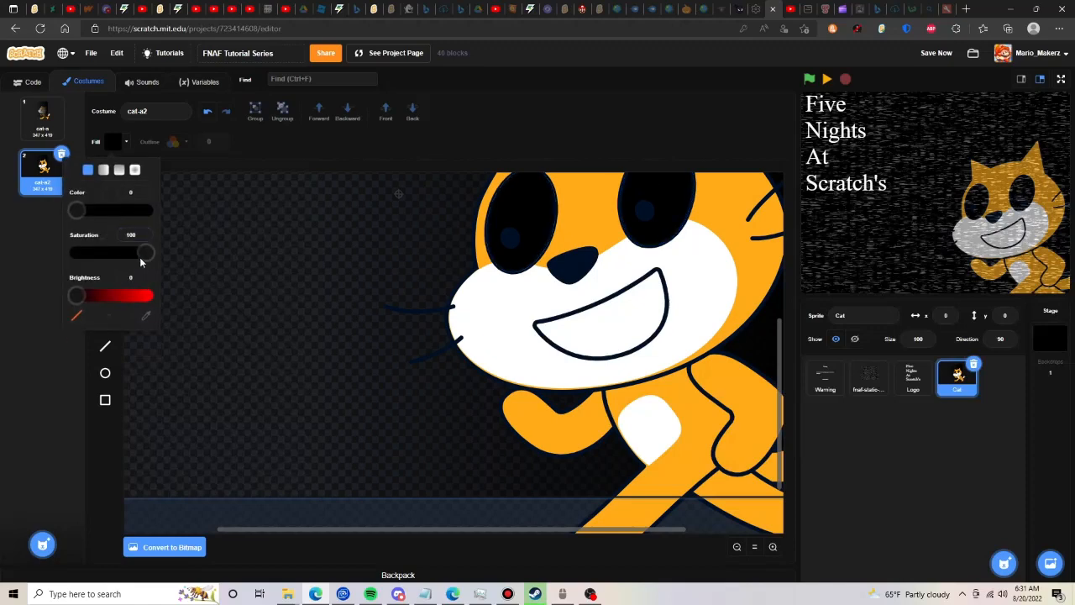
left_click_drag(148, 252, 150, 294)
left_click(510, 238)
left_click(643, 211)
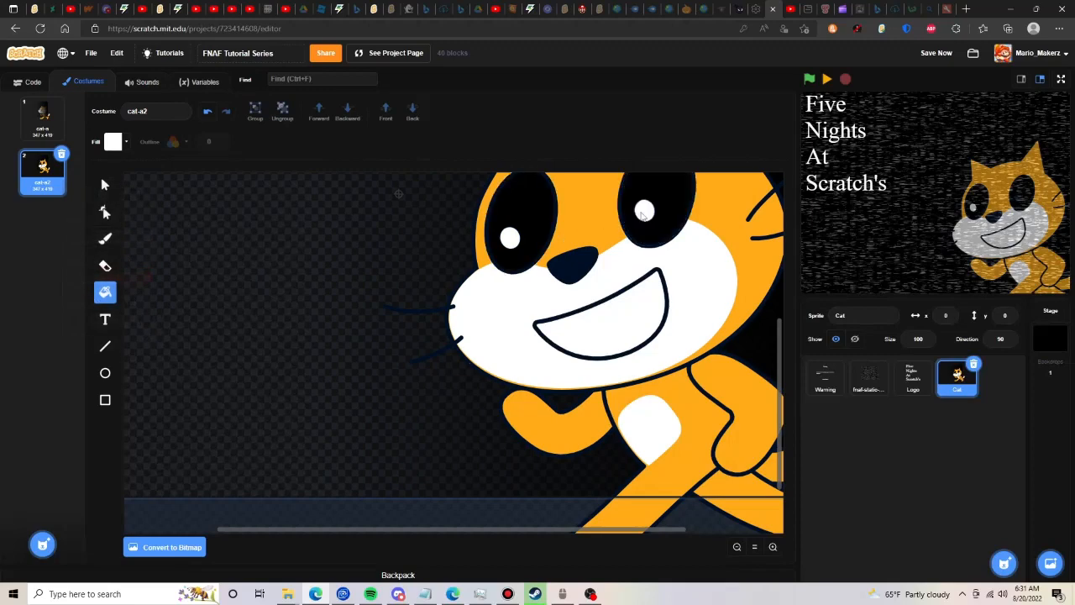
- Reposition both white pupils up and to the right, closer to the centre of each black eye
left_click(105, 211)
left_click(527, 225)
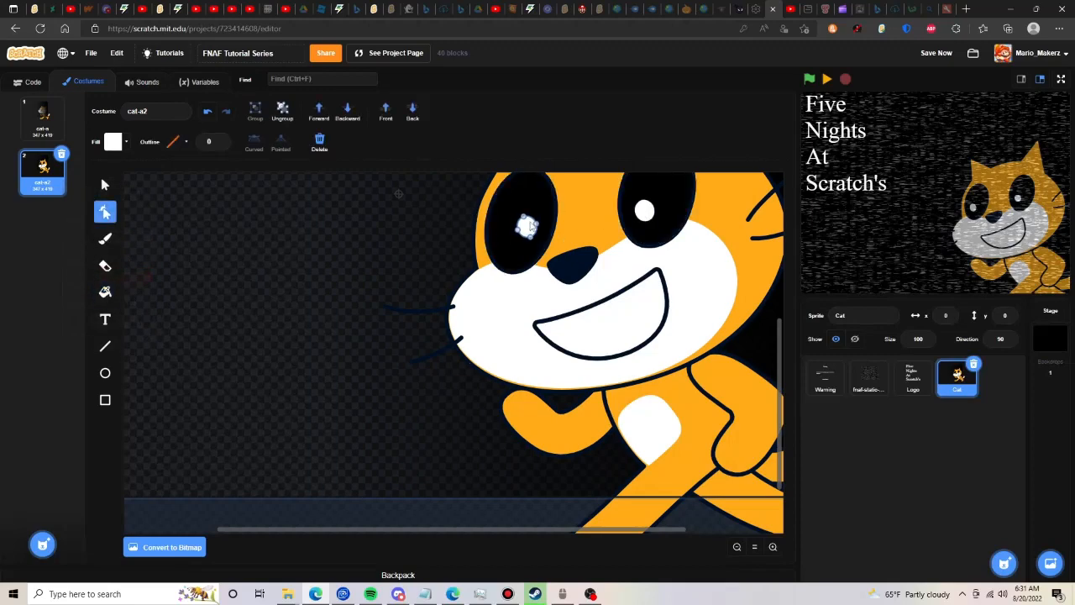
left_click_drag(645, 210, 659, 199)
scroll(192, 376, "up", 2)
- Draw a circle without outline around the left-hand eye, filled with a radial gradient from white to transparent and centred on the pupil
left_click(107, 372)
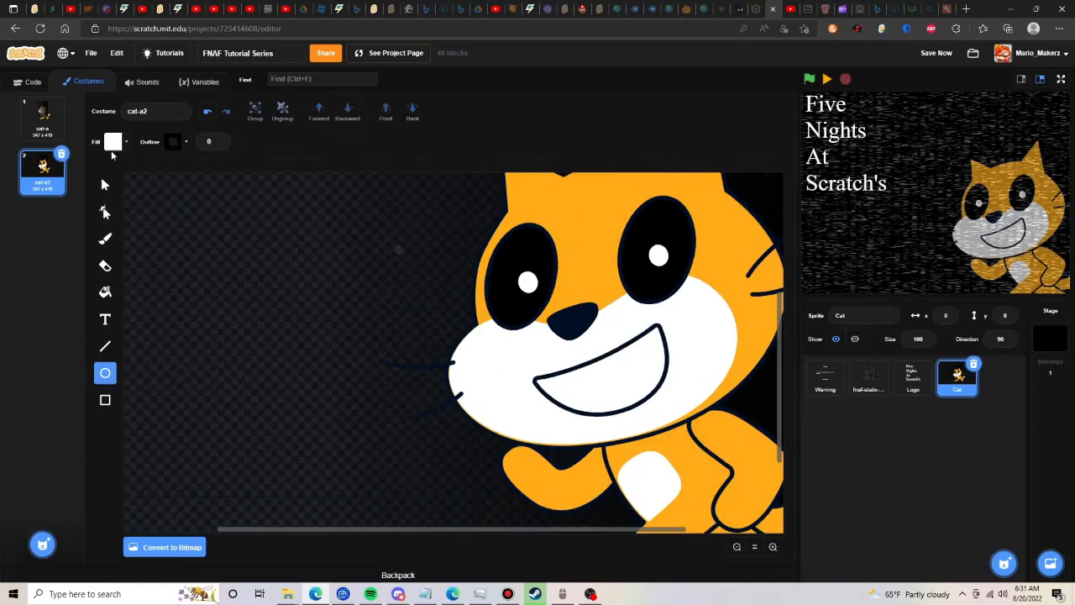
left_click(113, 144)
left_click(134, 171)
left_click(77, 345)
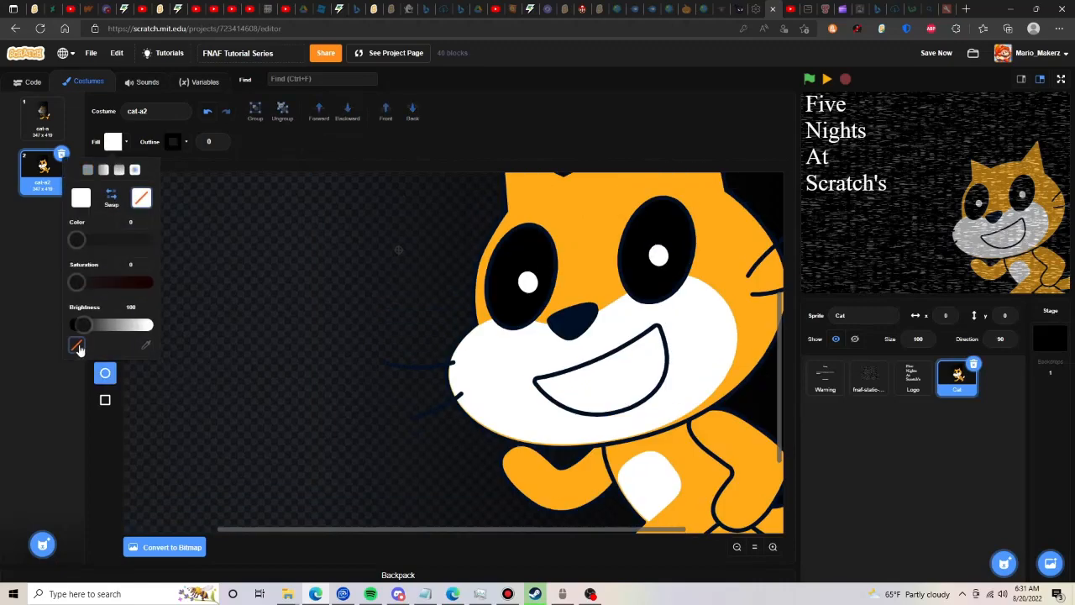
left_click_drag(481, 218, 590, 347)
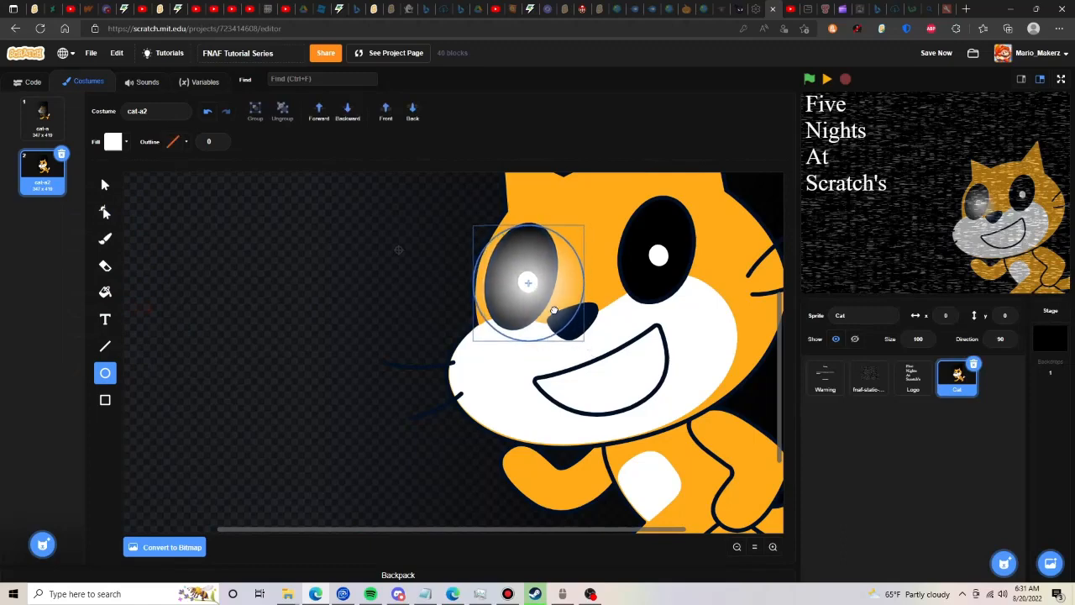
- Copy the white glow circle and place the duplicate over the cat's right-hand eye
left_click(104, 185)
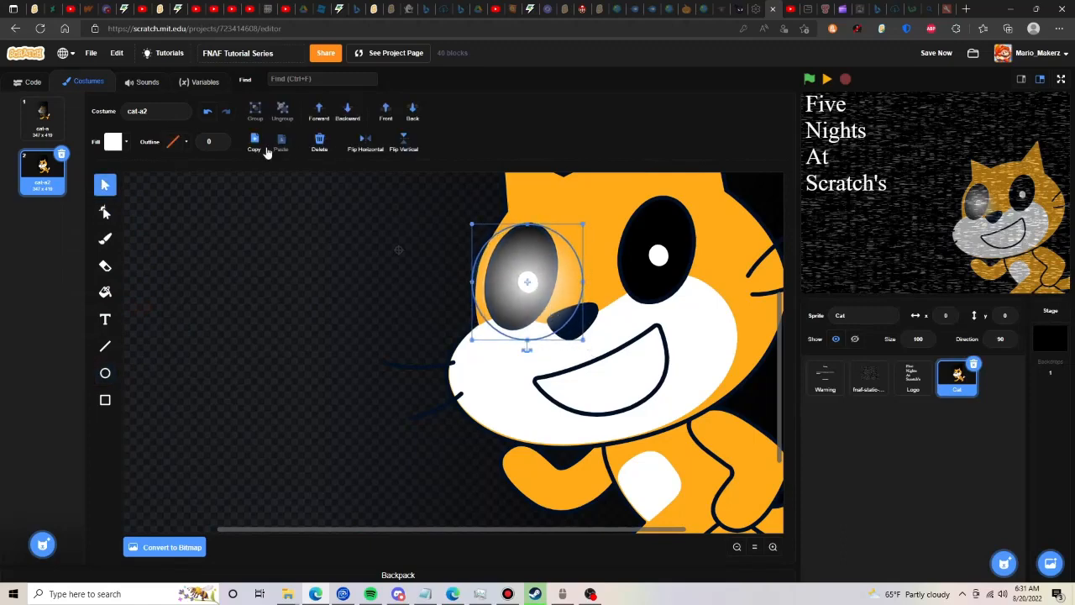
left_click(282, 142)
left_click_drag(536, 290, 677, 257)
- Bring the black gradient rectangle in front of the cat but keep it behind the two eye glows
left_click(419, 272)
left_click(385, 111)
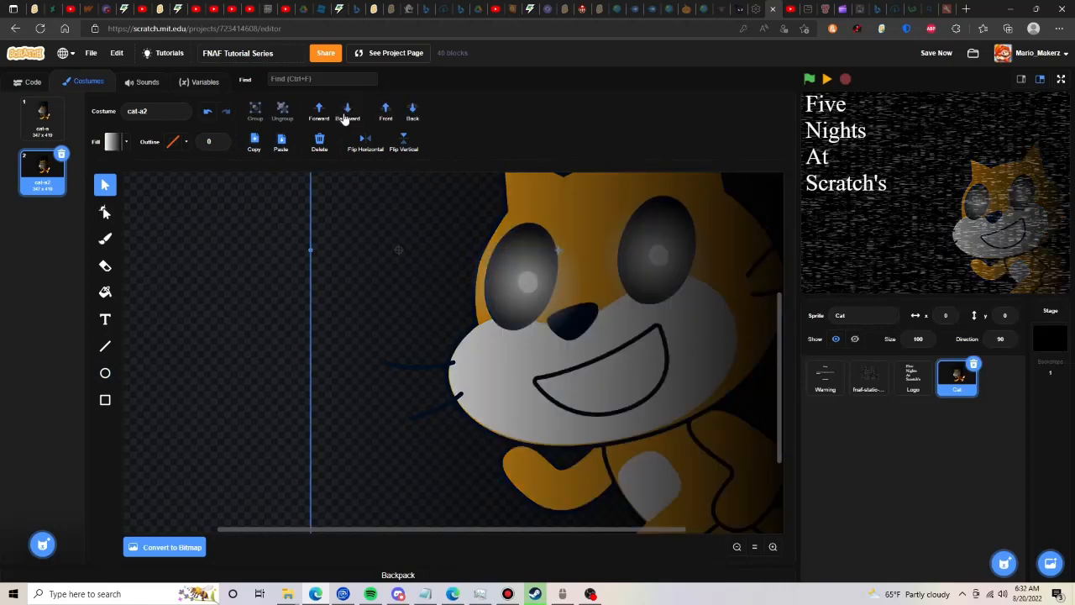
left_click(335, 116)
left_click(335, 115)
left_click(218, 278)
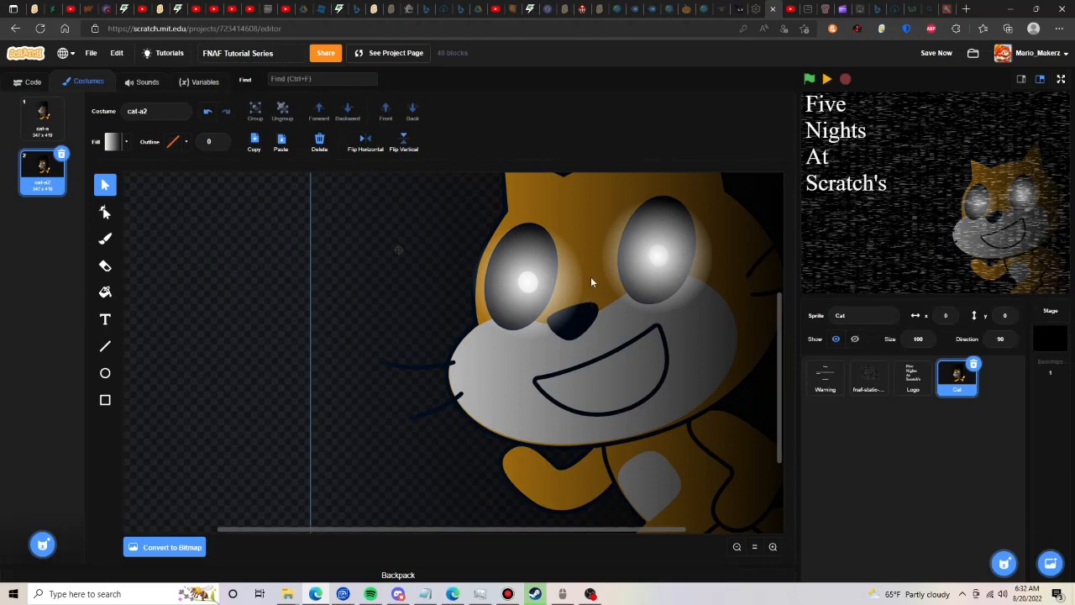
- Duplicate the cat-a2 costume, send its gradient rectangle to the back and rotate the head clockwise together with both eye glows
left_click(57, 183)
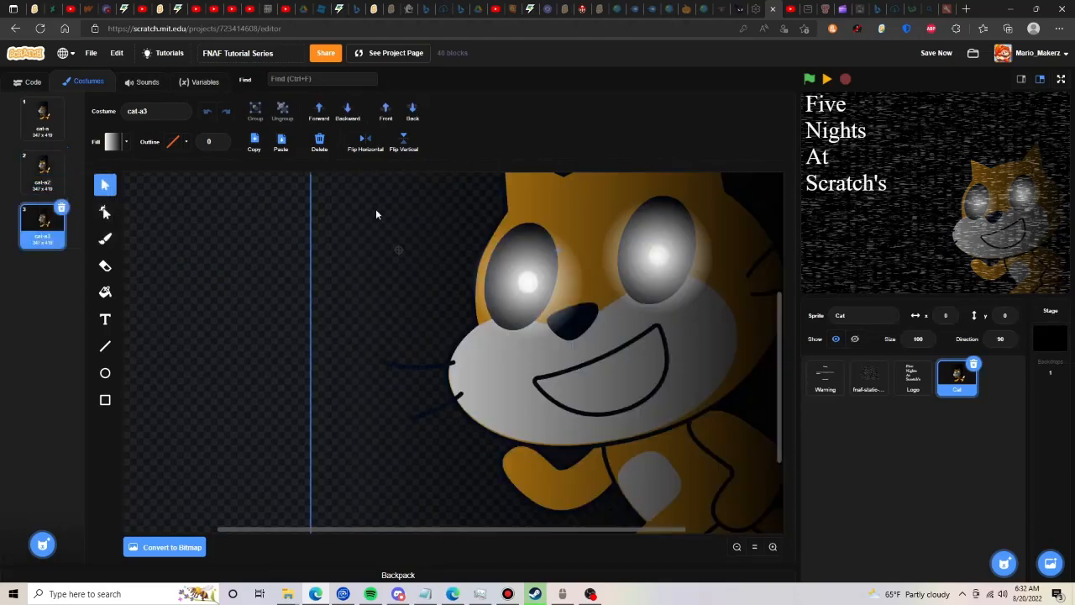
left_click(421, 114)
left_click(529, 286)
left_click(657, 271, "shift")
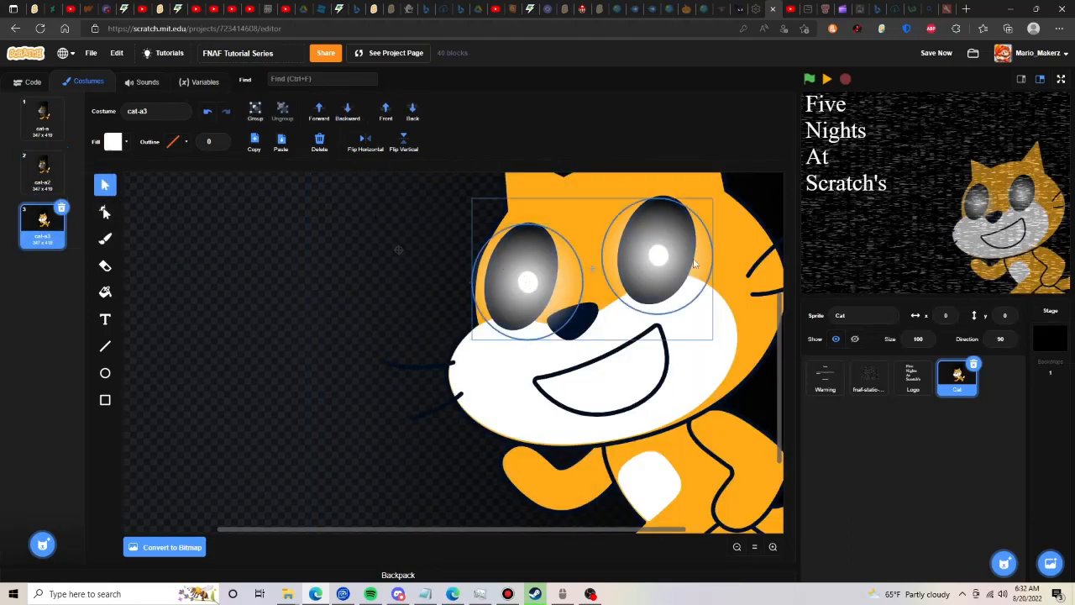
left_click(680, 325, "shift")
left_click_drag(598, 461, 497, 428)
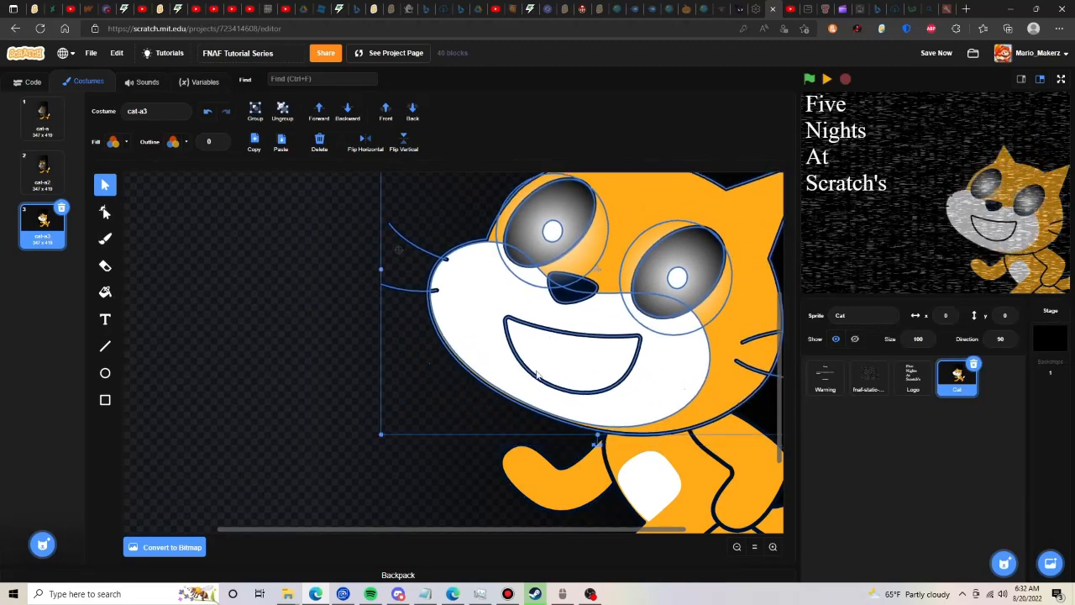
left_click(201, 268)
- Duplicate the cat-a3 costume
right_click(42, 220)
left_click(65, 228)
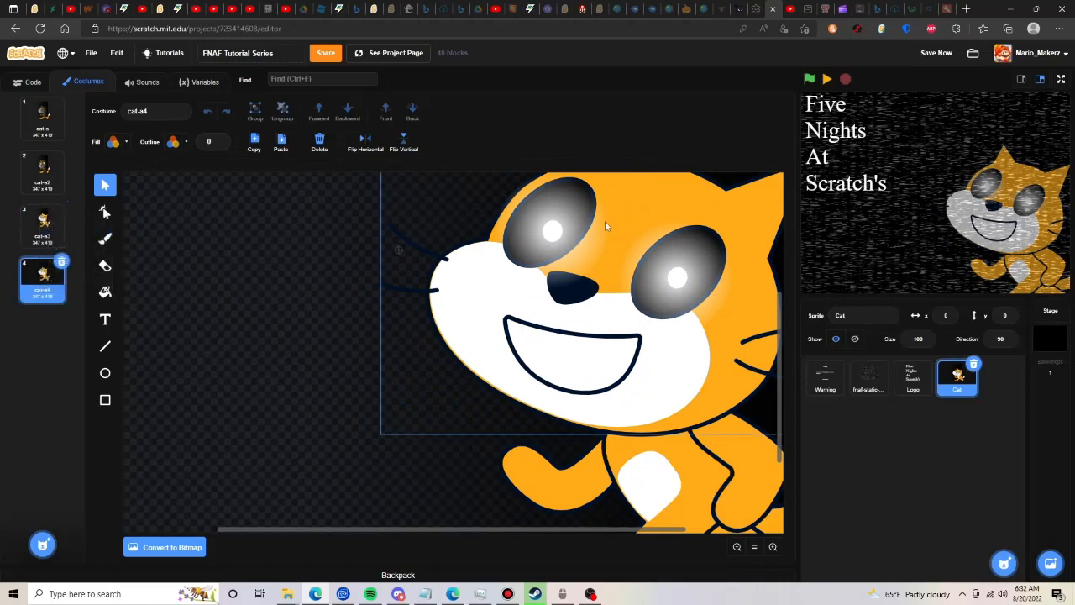
- Rotate the head in the cat-a4 costume counter-clockwise together with both eye glows
left_click(636, 238)
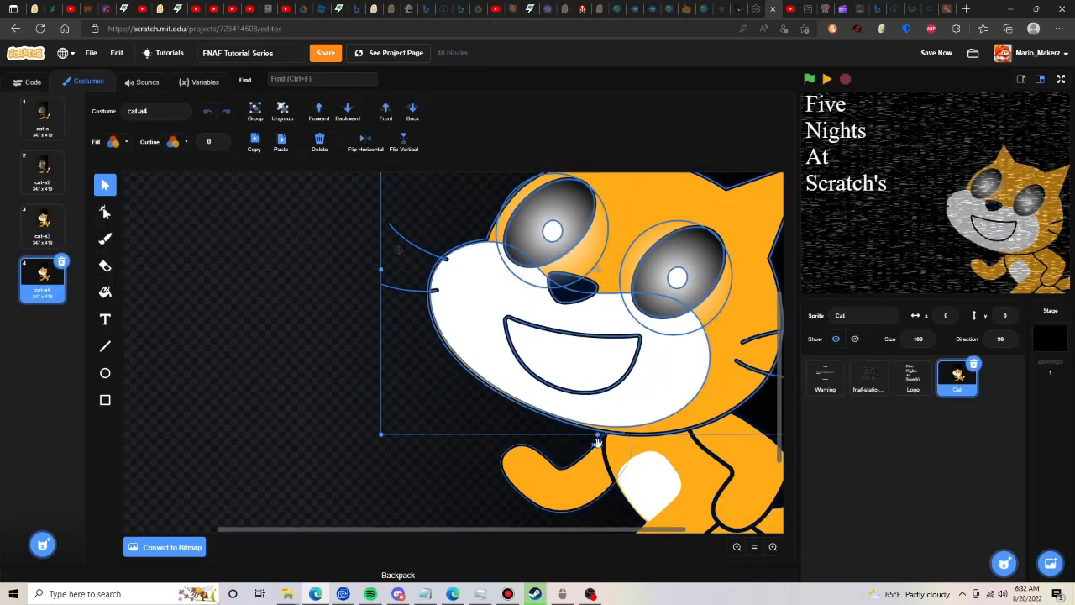
left_click_drag(597, 443, 600, 396)
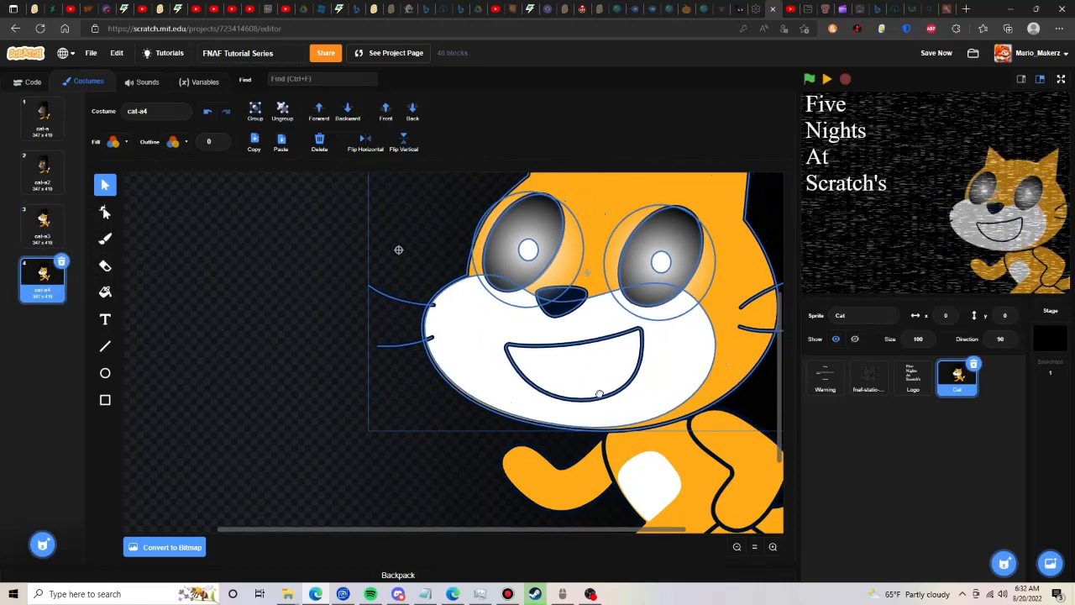
left_click(284, 244)
- Bring the black gradient rectangle in front of the cat but behind the eye glows in costumes cat-a3 and cat-a4
left_click(42, 220)
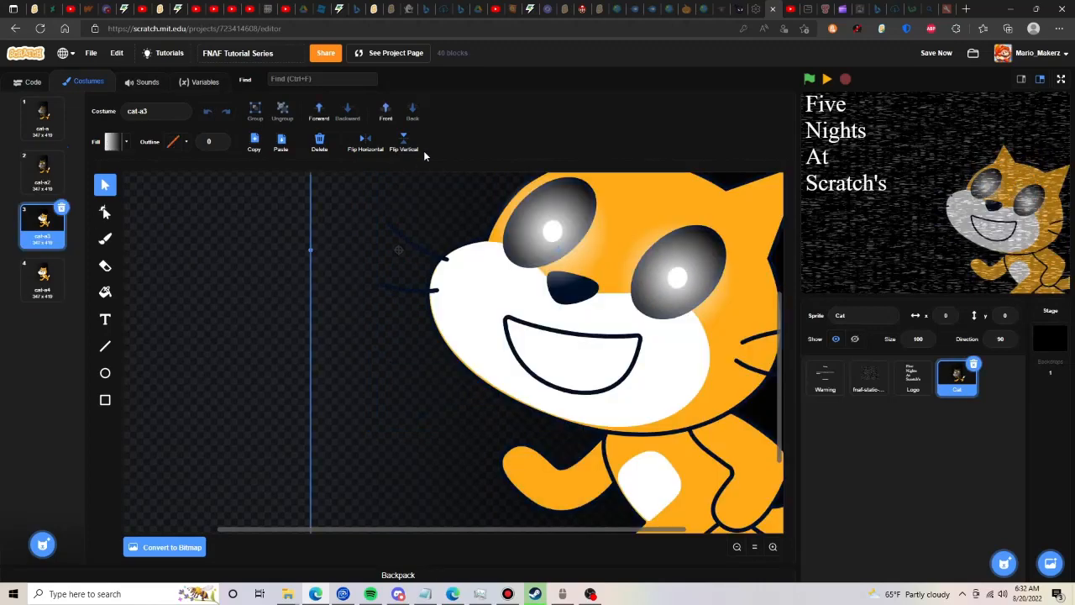
left_click(384, 114)
left_click(346, 112)
left_click(59, 277)
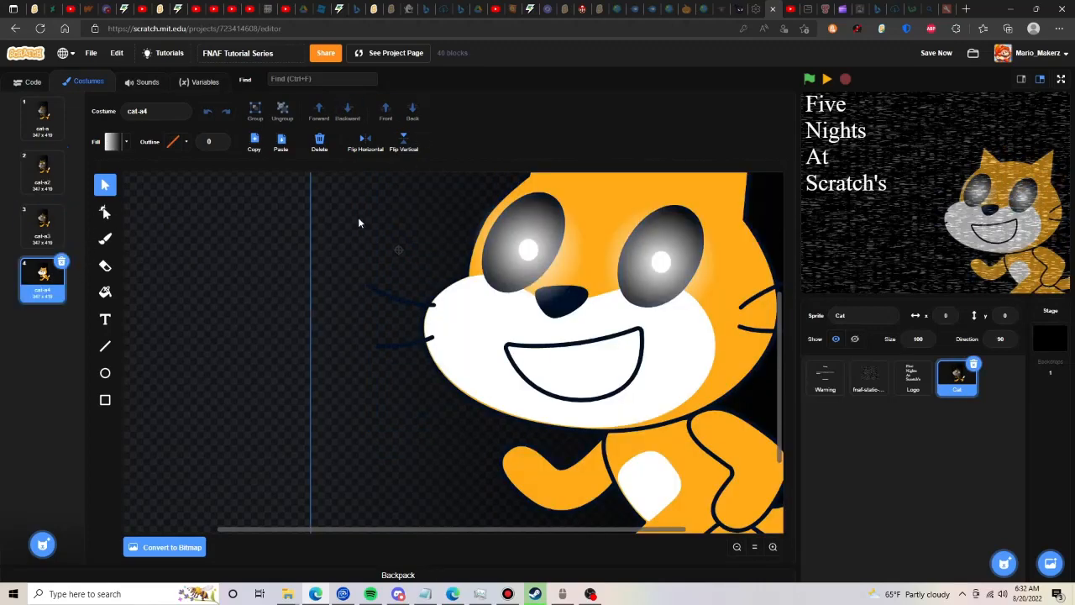
left_click(385, 111)
left_click(359, 114)
left_click(237, 204)
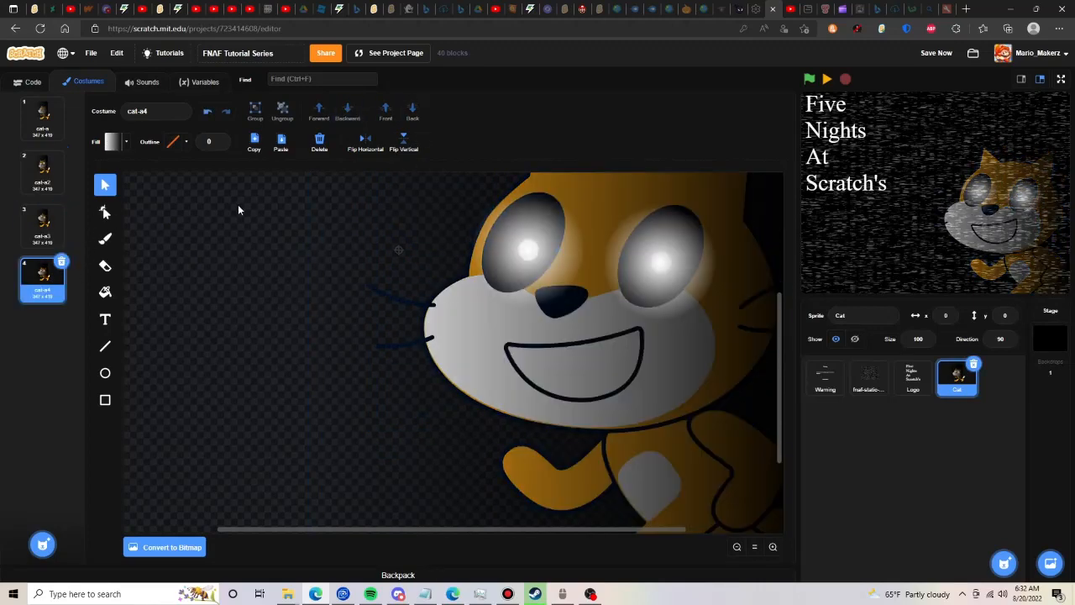
- Review the four cat costumes one after another, ending on cat-a
left_click(44, 124)
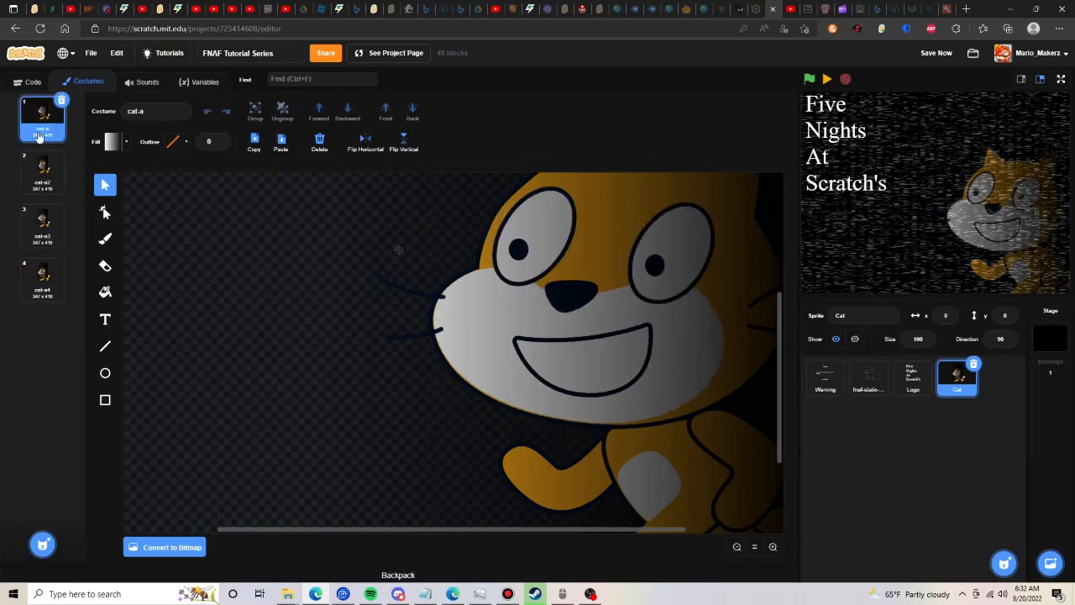
left_click(39, 168)
left_click(35, 222)
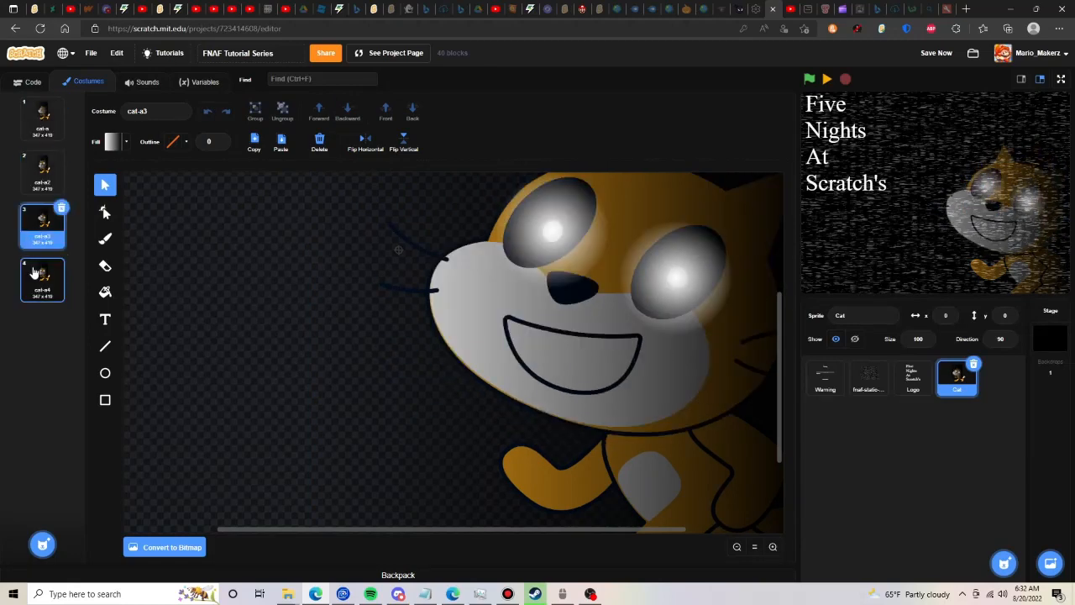
left_click(34, 273)
left_click(23, 124)
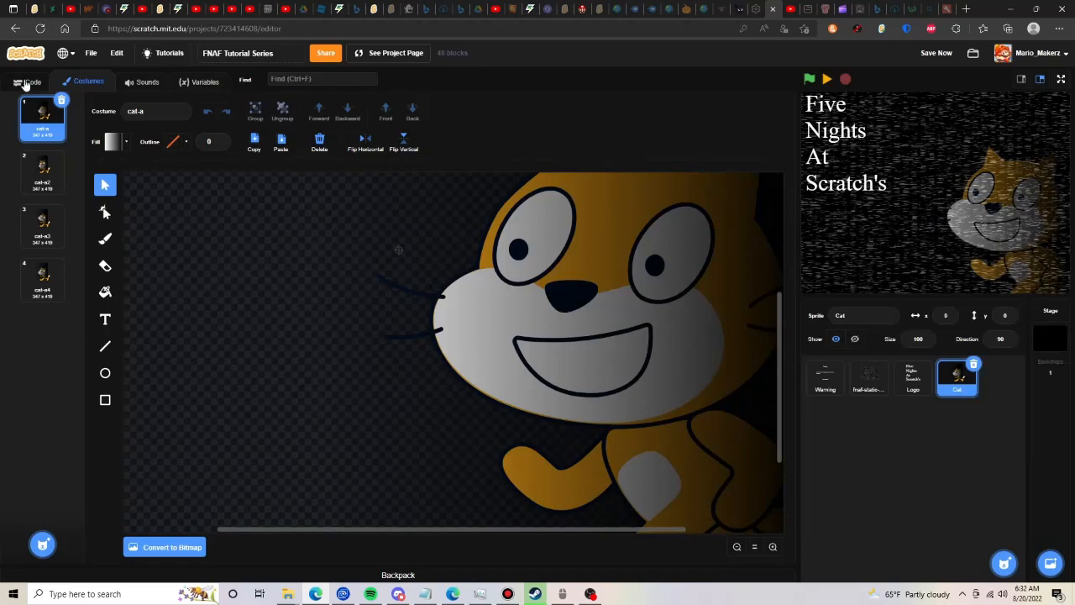
- Add a forever loop containing a wait block below the go to back layer block in the cat's Menu script
left_click(26, 83)
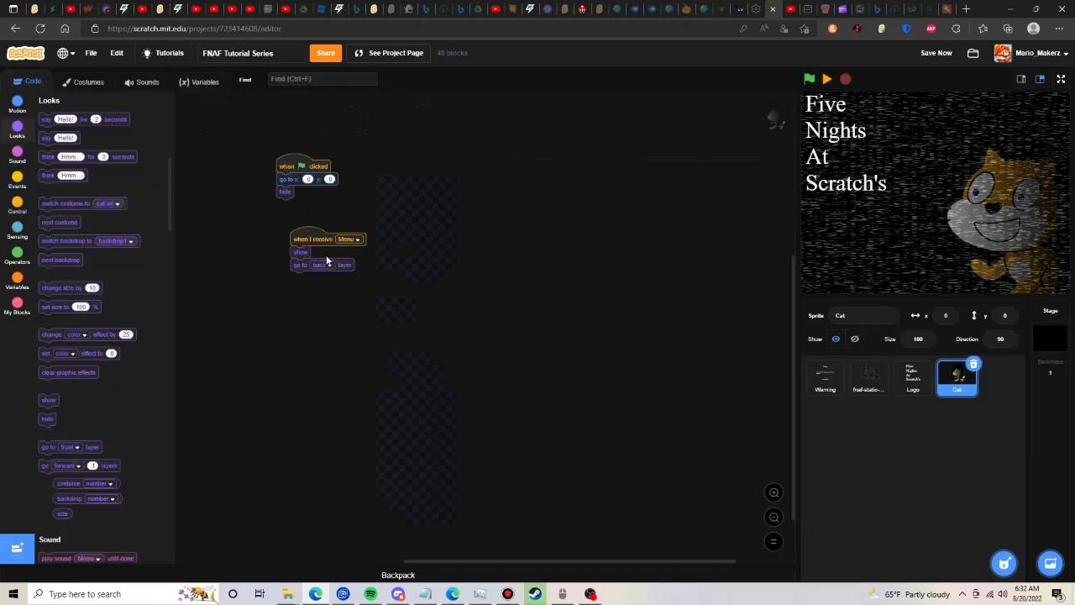
left_click(17, 204)
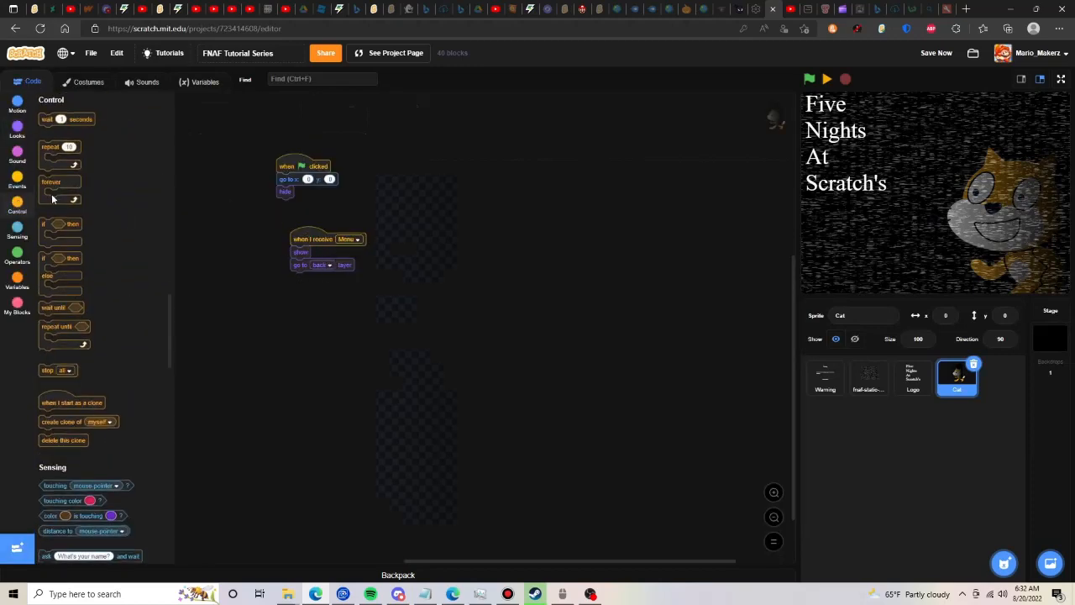
left_click_drag(51, 191, 303, 290)
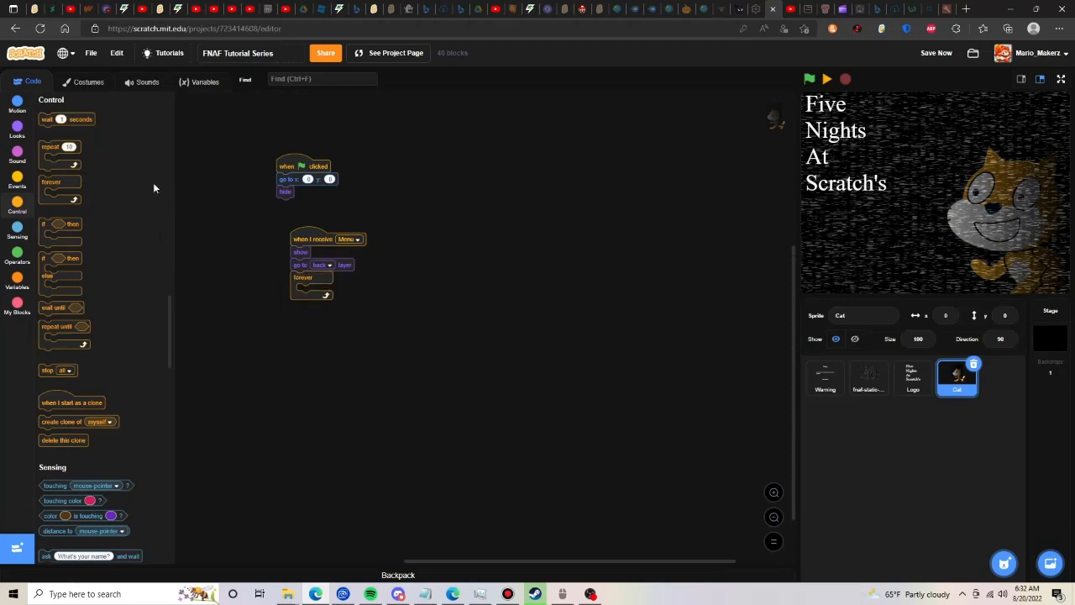
left_click(17, 130)
left_click(25, 210)
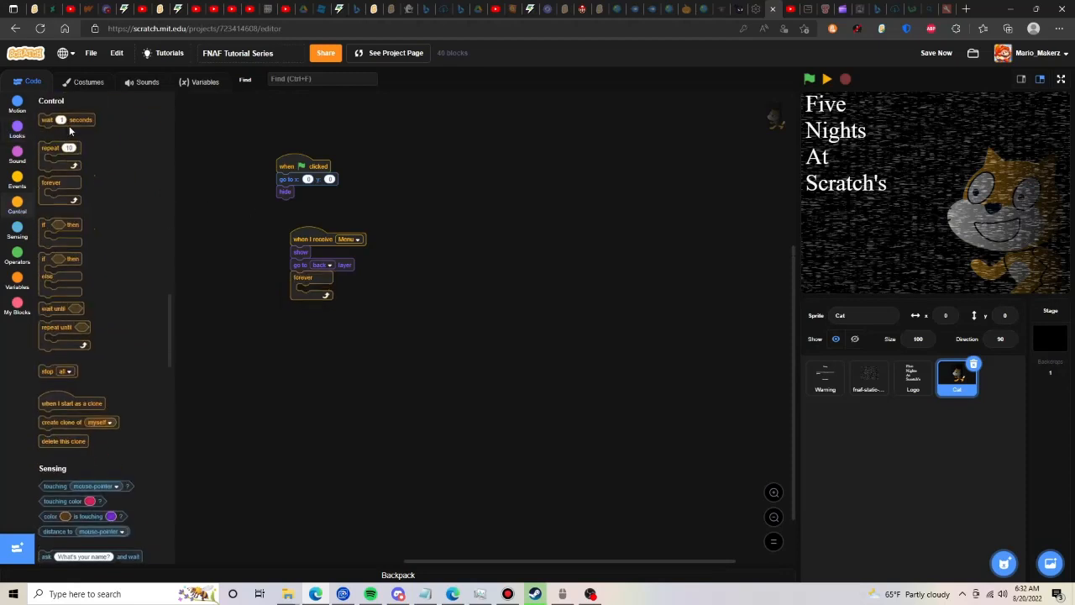
left_click_drag(47, 119, 304, 290)
- Make the wait block last a random 2 to 8 seconds
left_click(18, 252)
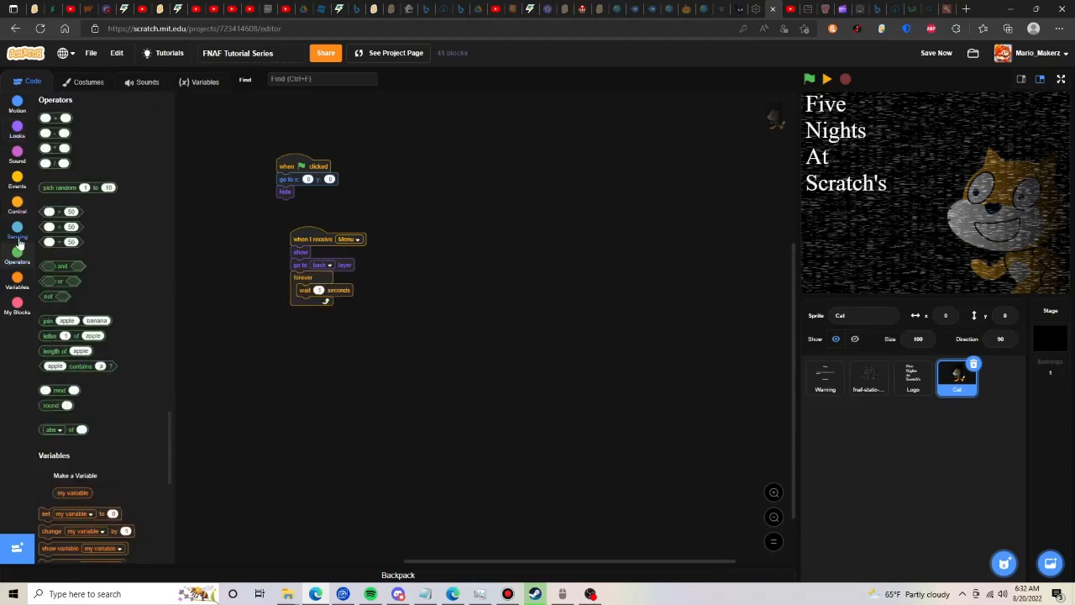
left_click(19, 232)
left_click(27, 261)
left_click_drag(58, 188, 343, 289)
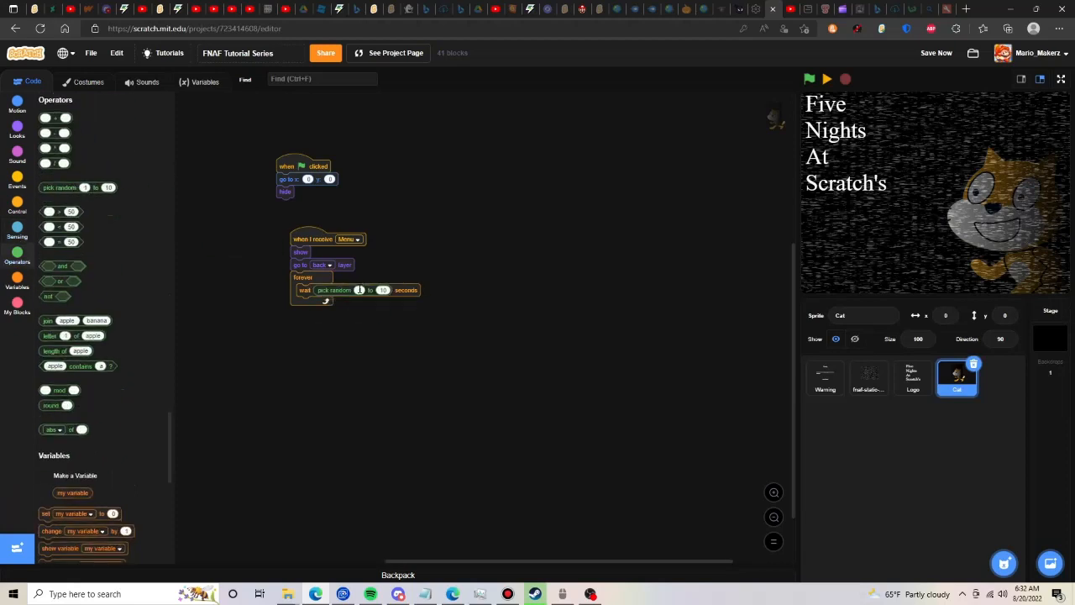
left_click(385, 290)
type("8")
- Add a repeat loop after the wait block, with its count set to pick random 5 to 10
left_click(15, 208)
left_click_drag(51, 149, 309, 304)
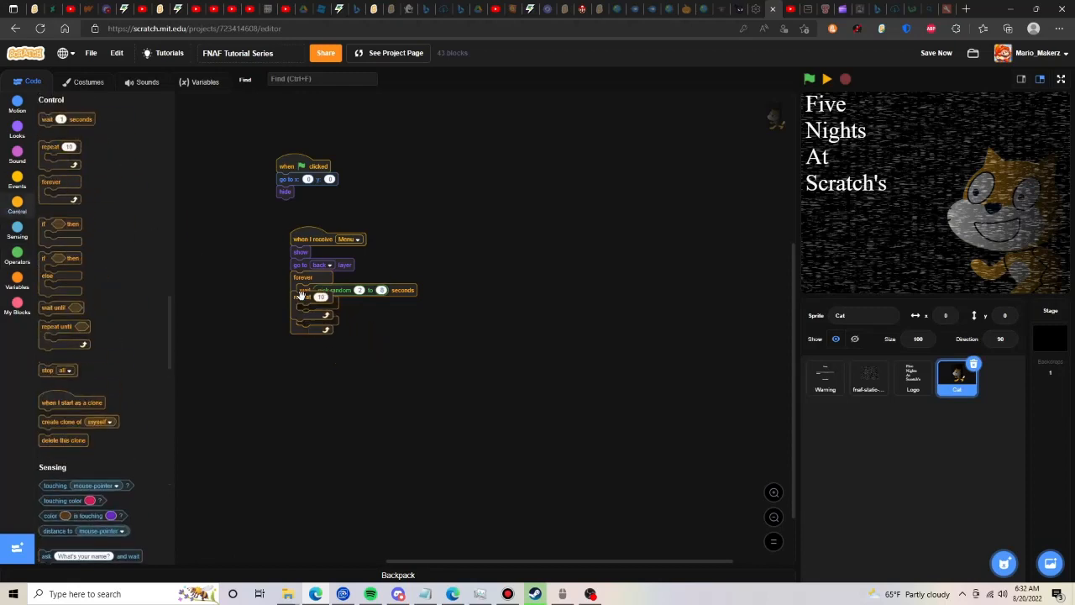
left_click(17, 255)
left_click_drag(67, 190, 366, 302)
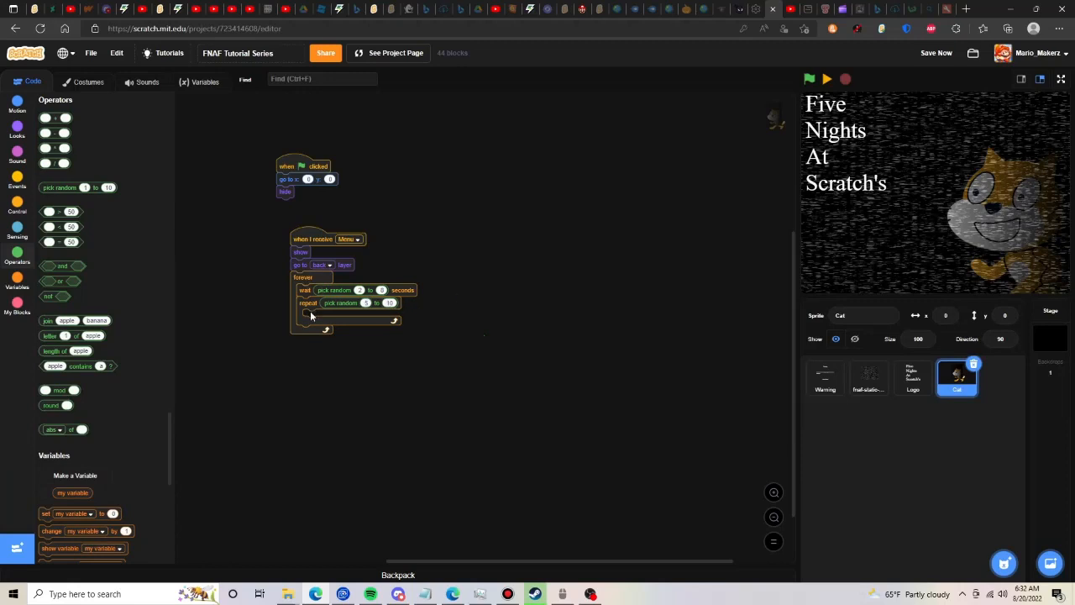
- Put a switch costume block inside the repeat loop and set it to pick random 2 to 4
left_click(77, 83)
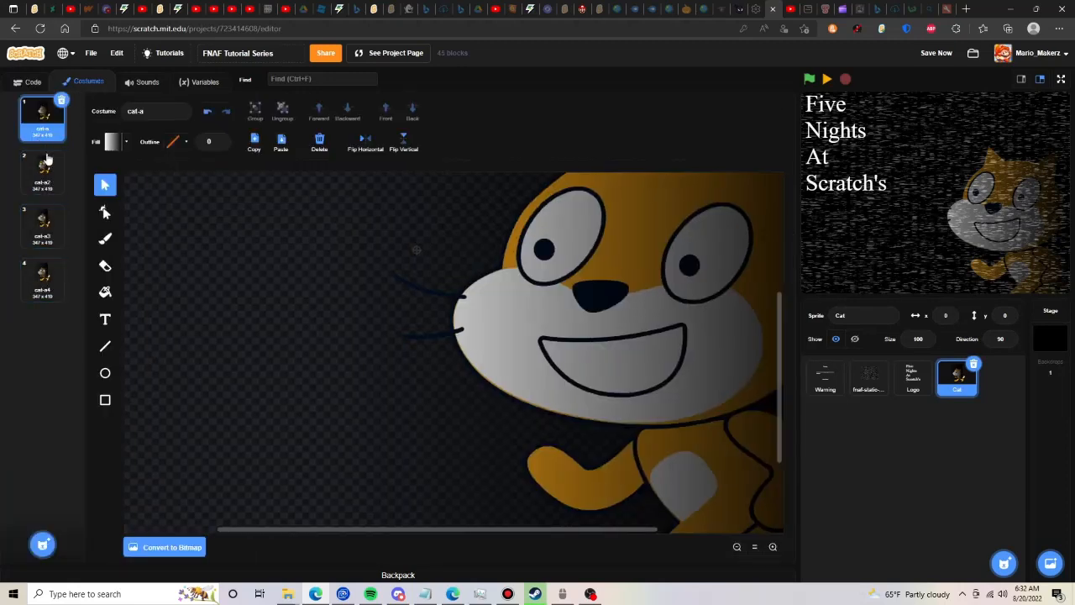
left_click(21, 81)
left_click(16, 130)
left_click_drag(75, 205, 342, 324)
left_click(87, 87)
left_click(25, 82)
left_click(5, 287)
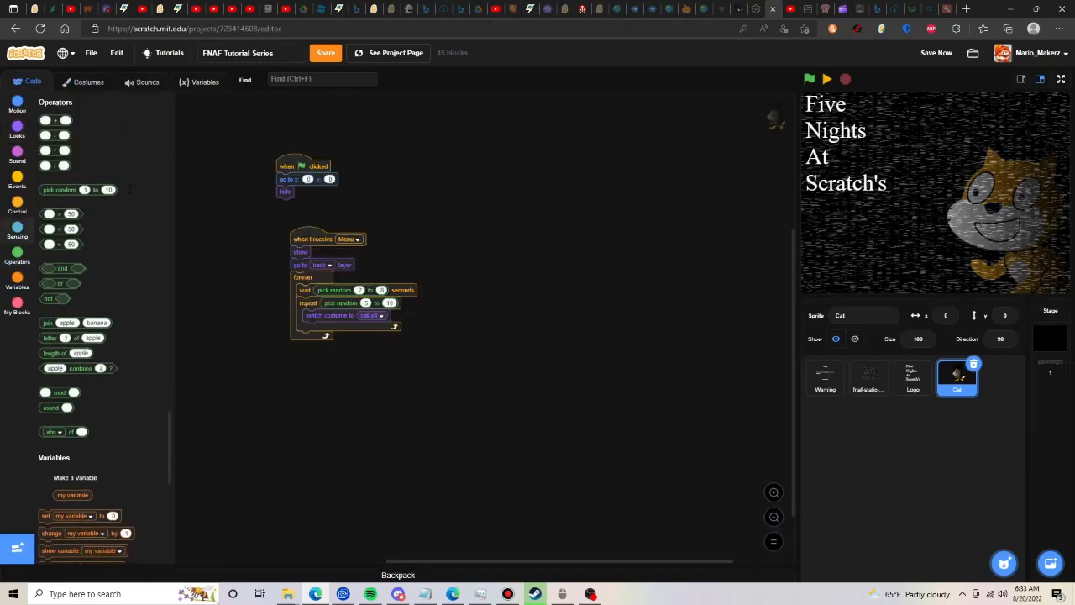
scroll(101, 285, "up", 1)
left_click_drag(96, 288, 387, 323)
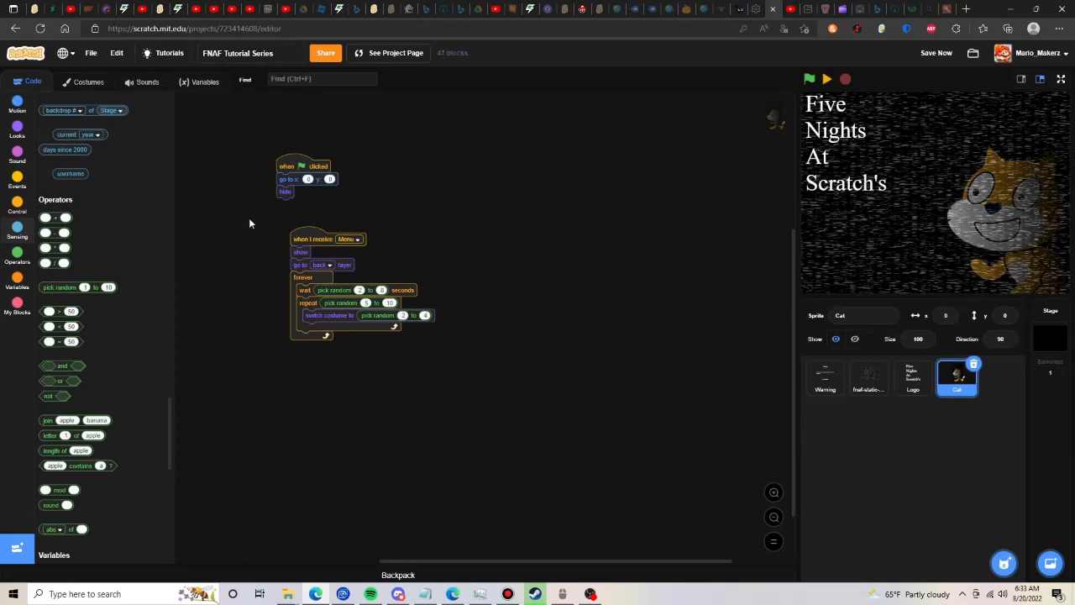
- Test the cat's Menu script and add a switch costume to cat-a block at the start of its forever loop
left_click(309, 238)
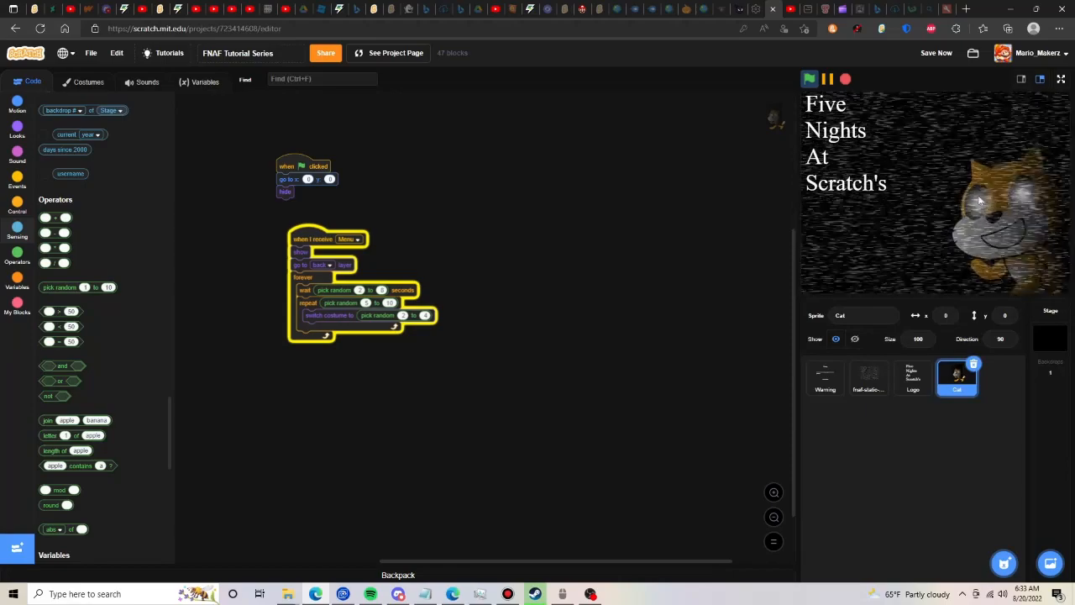
left_click(17, 131)
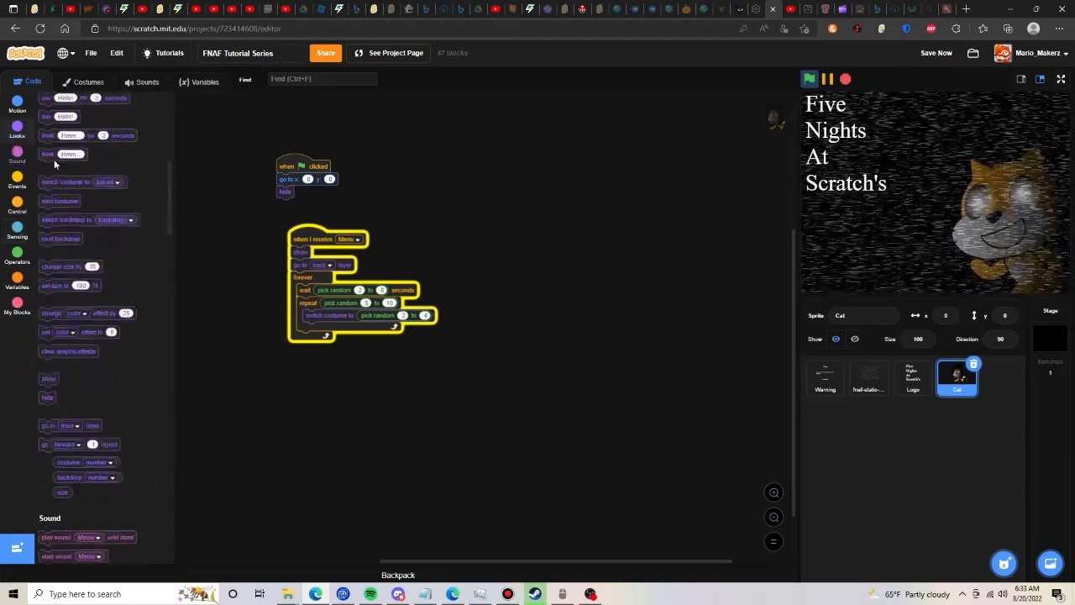
left_click_drag(90, 210, 336, 288)
left_click(727, 254)
left_click(703, 280)
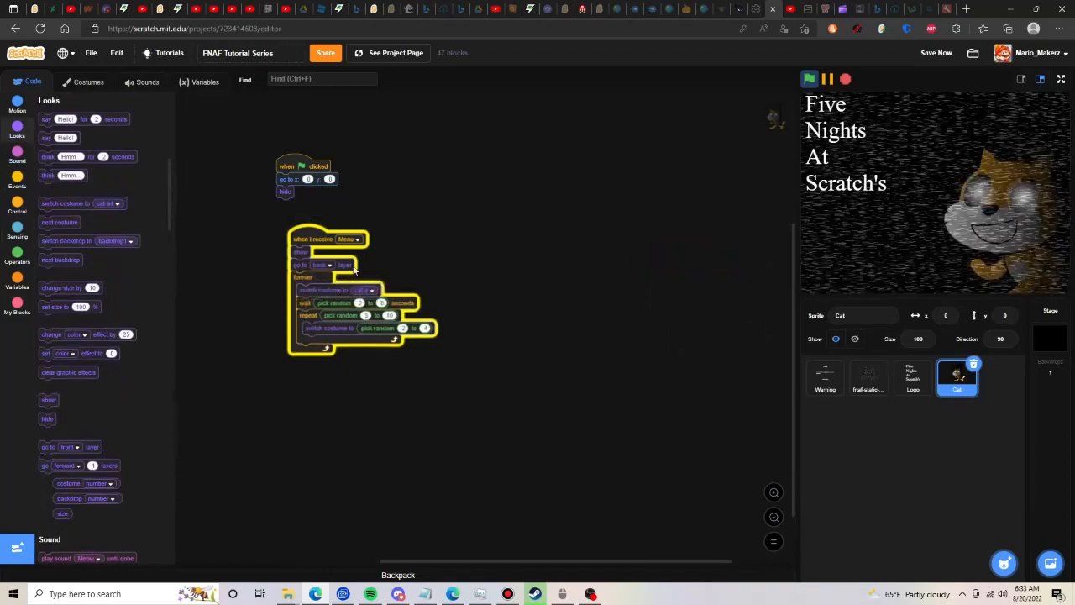
- Save the project and pause the running game
left_click(934, 54)
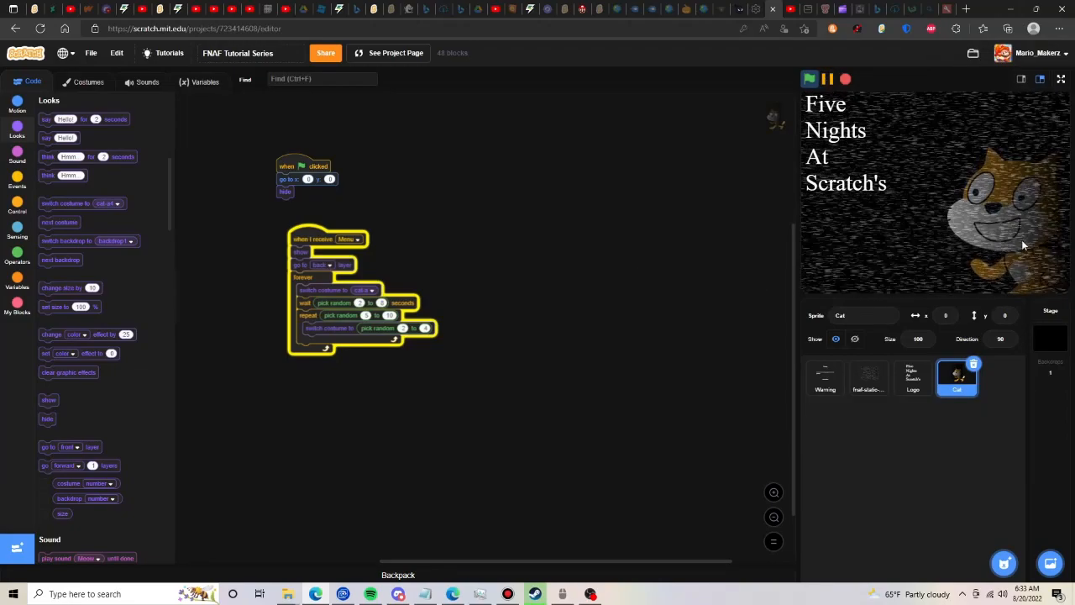
left_click(828, 81)
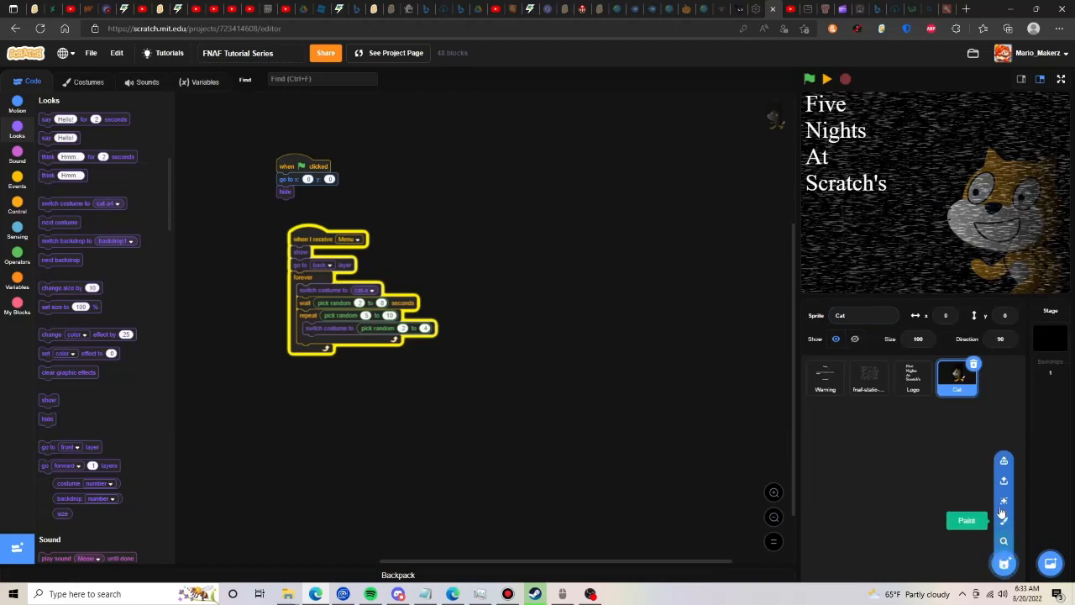
left_click(1004, 520)
type("C")
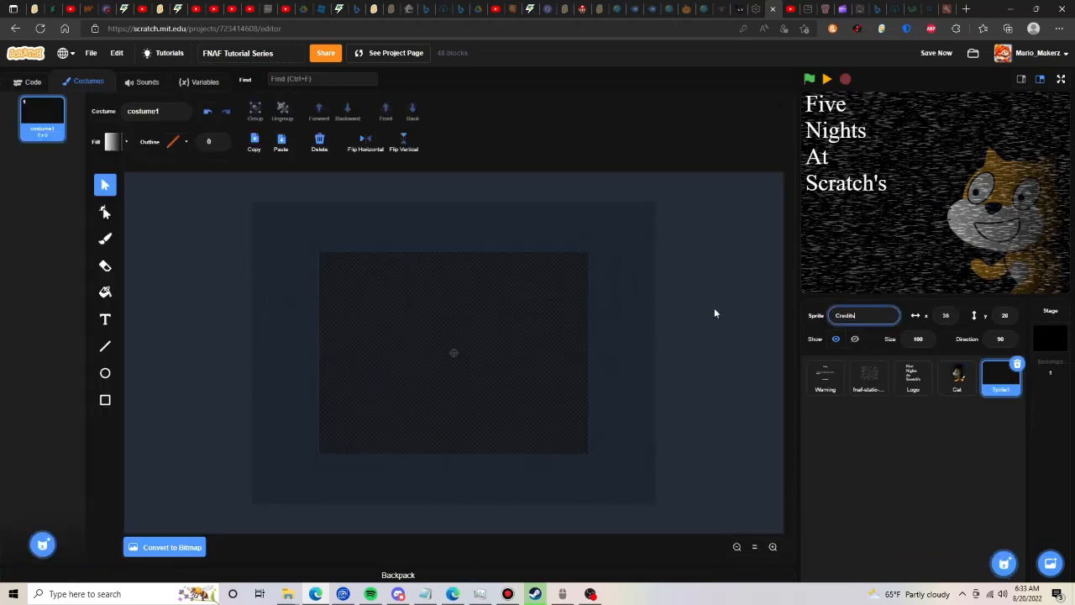
key("Return")
left_click(1017, 363)
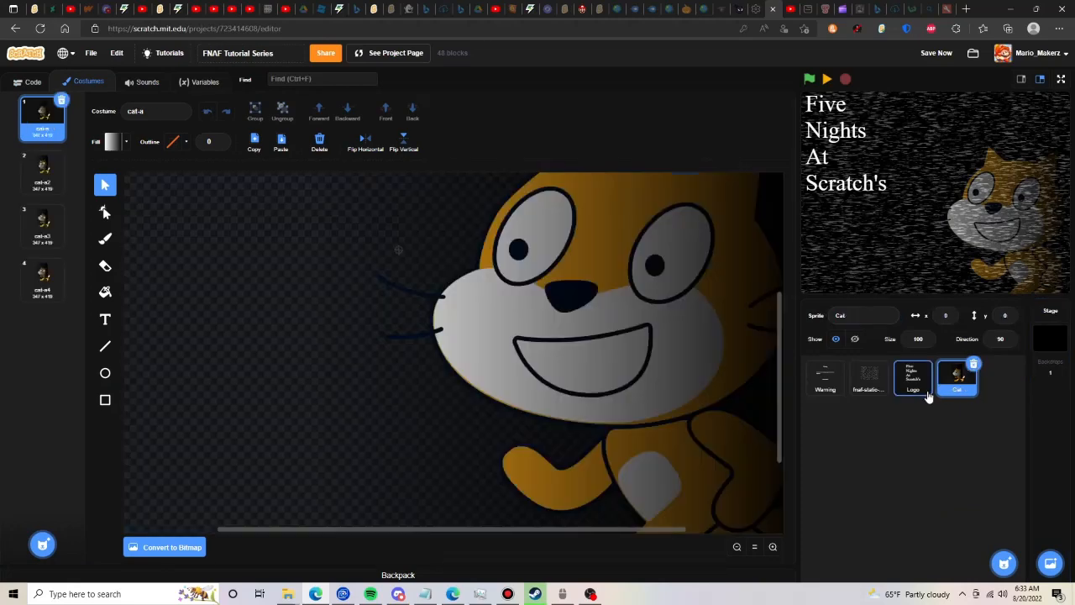
- Duplicate the Logo sprite and name the copy Credits
left_click(927, 393)
right_click(928, 393)
left_click(935, 400)
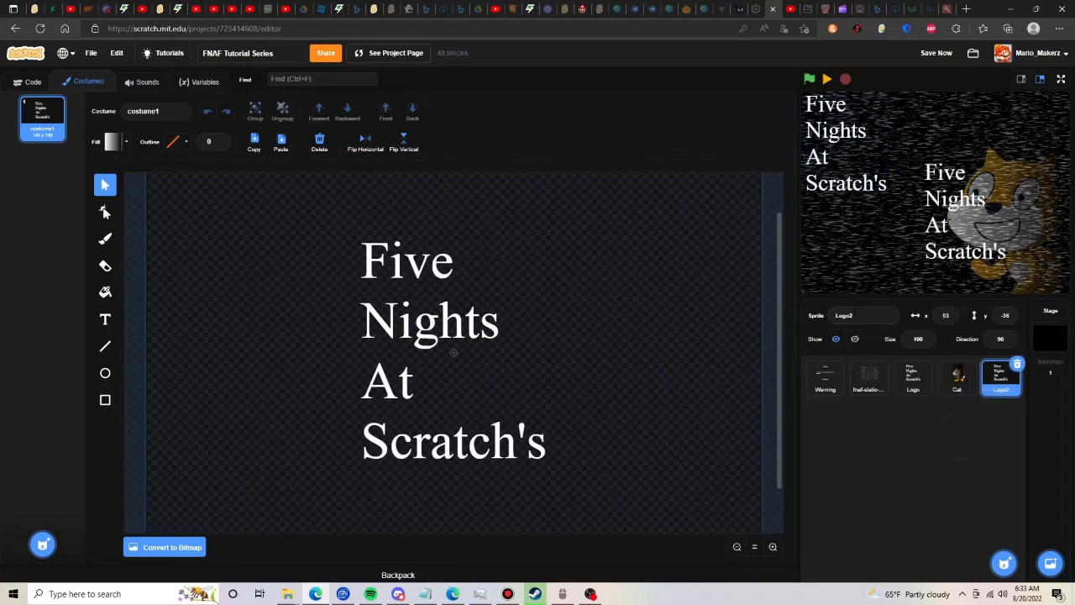
type("Credits")
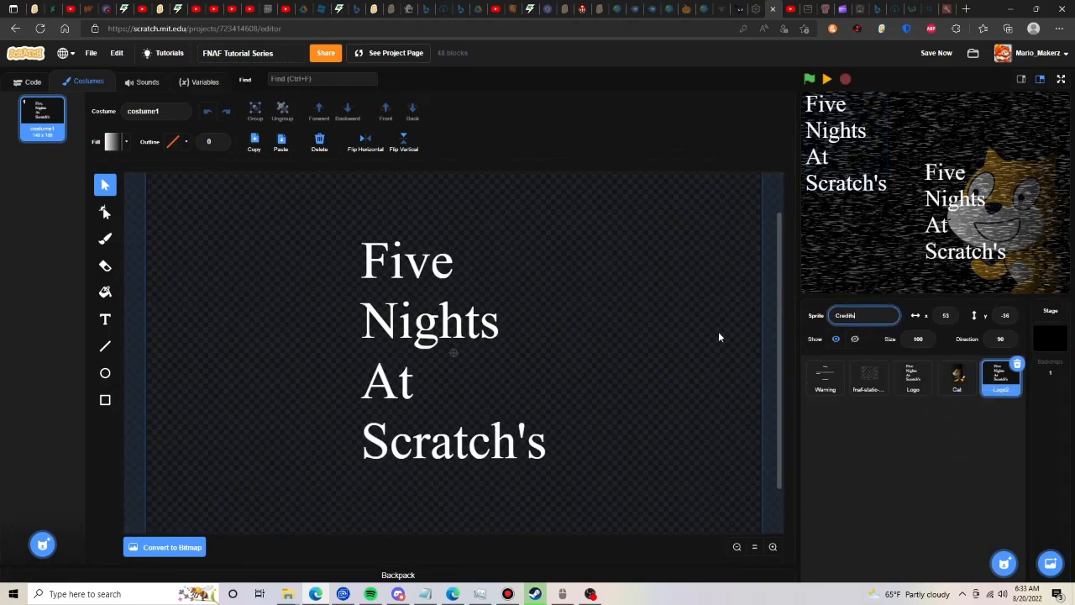
- Replace the logo text in the Credits costume with a white serif line reading "Made By" and the creator's username
left_click(476, 336)
left_click(319, 147)
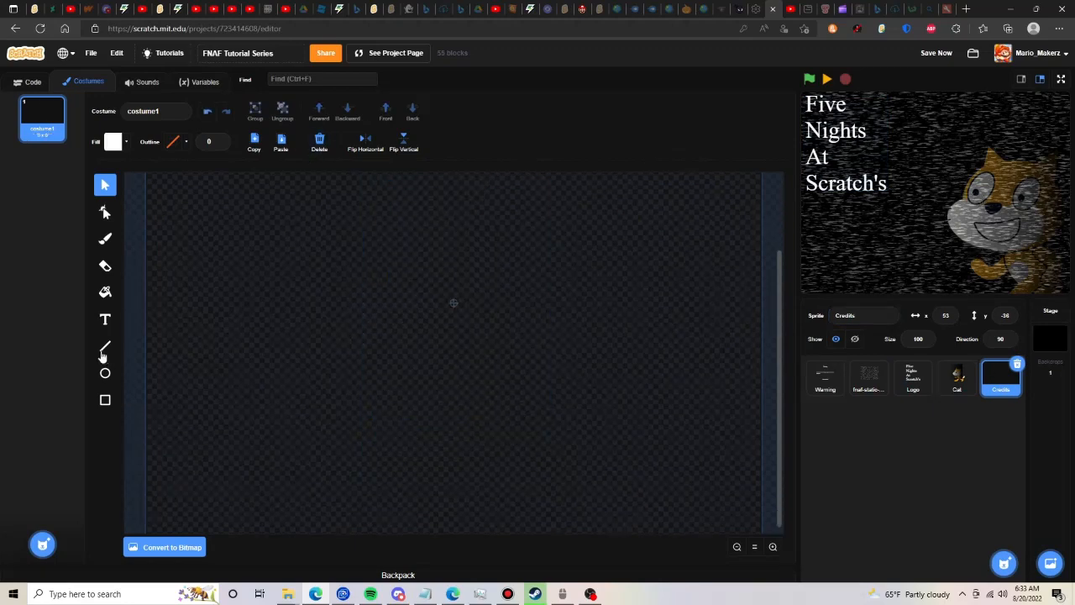
left_click(104, 319)
type("Made M")
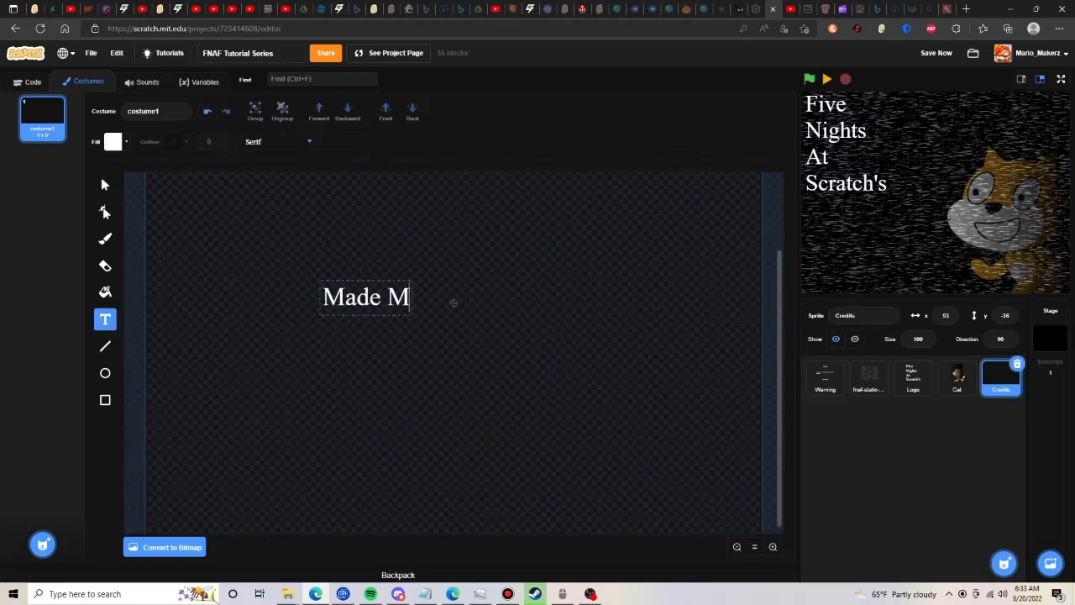
key("BackSpace")
type("By Mario_m")
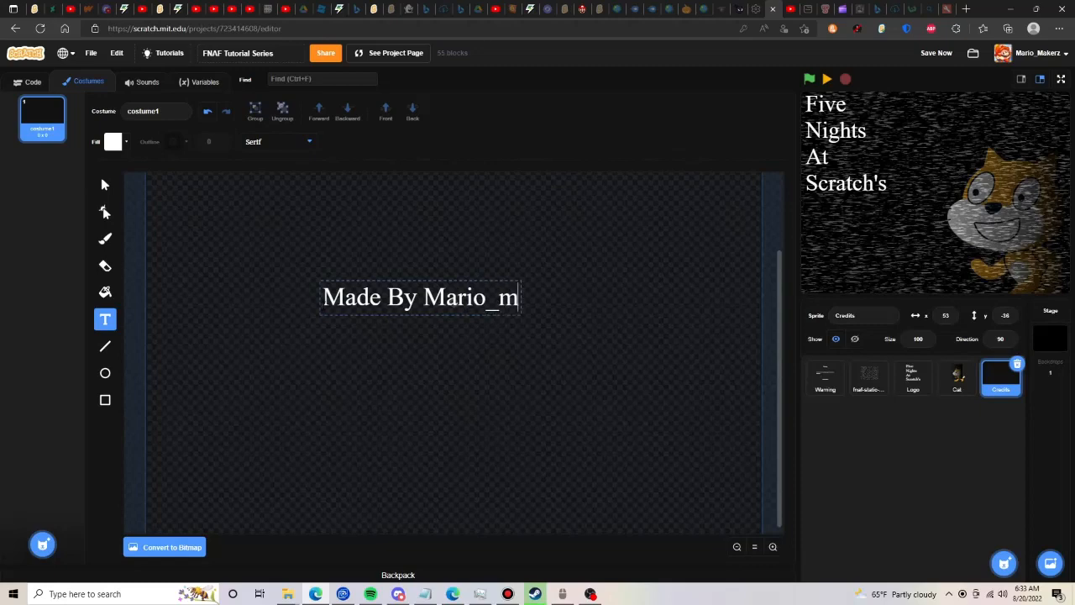
type("Makerz")
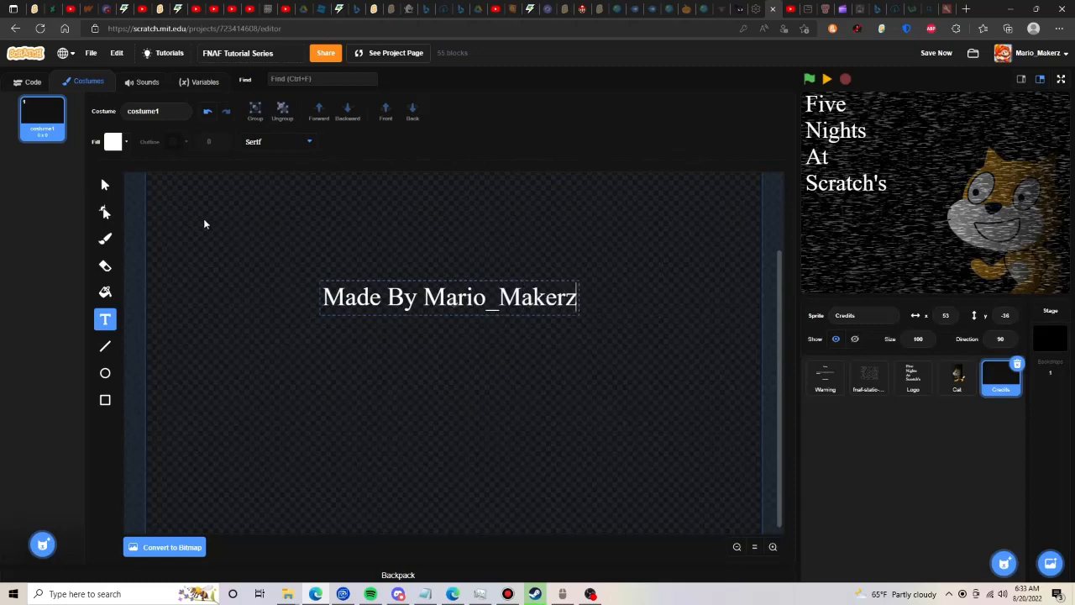
- Move the credit line to the lower-right corner of the costume canvas and set the Credits sprite's position to x 3, y 0
left_click(112, 197)
left_click(110, 193)
left_click_drag(391, 288, 575, 515)
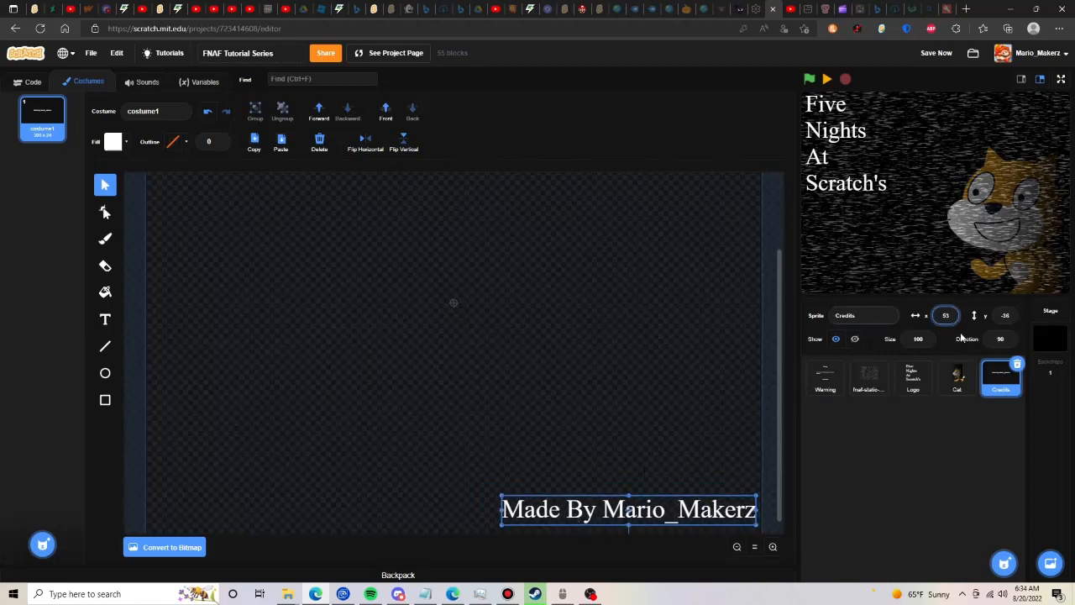
double_click(1007, 317)
type("0")
left_click(454, 286)
scroll(562, 436, "down", 1)
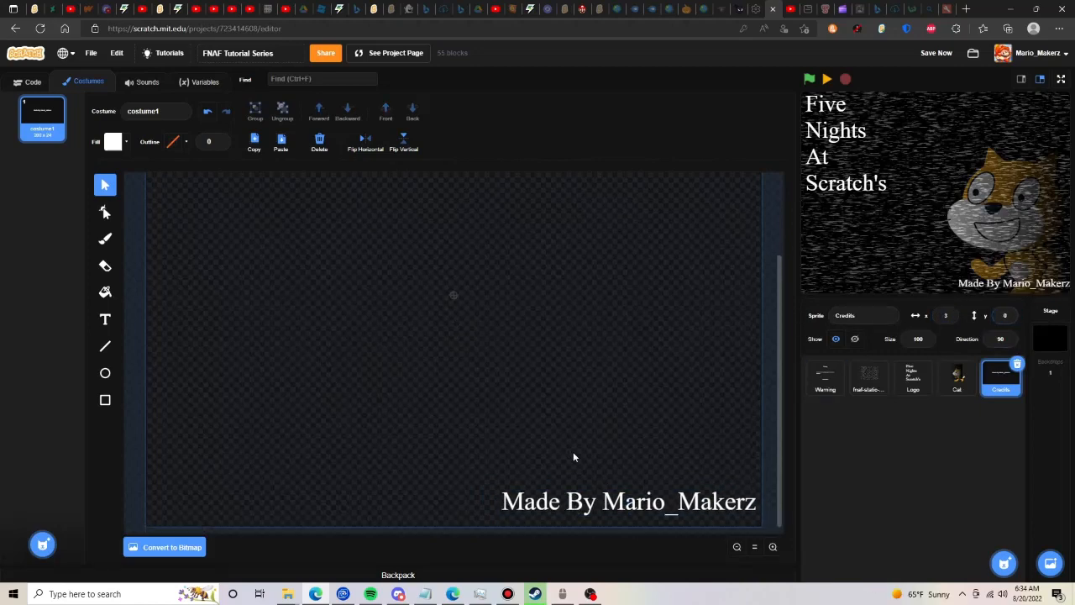
- Shrink the "Made By" credit line within the canvas's lower-right corner and place a duplicate of it directly underneath
left_click_drag(587, 513, 569, 491)
left_click_drag(481, 465, 600, 487)
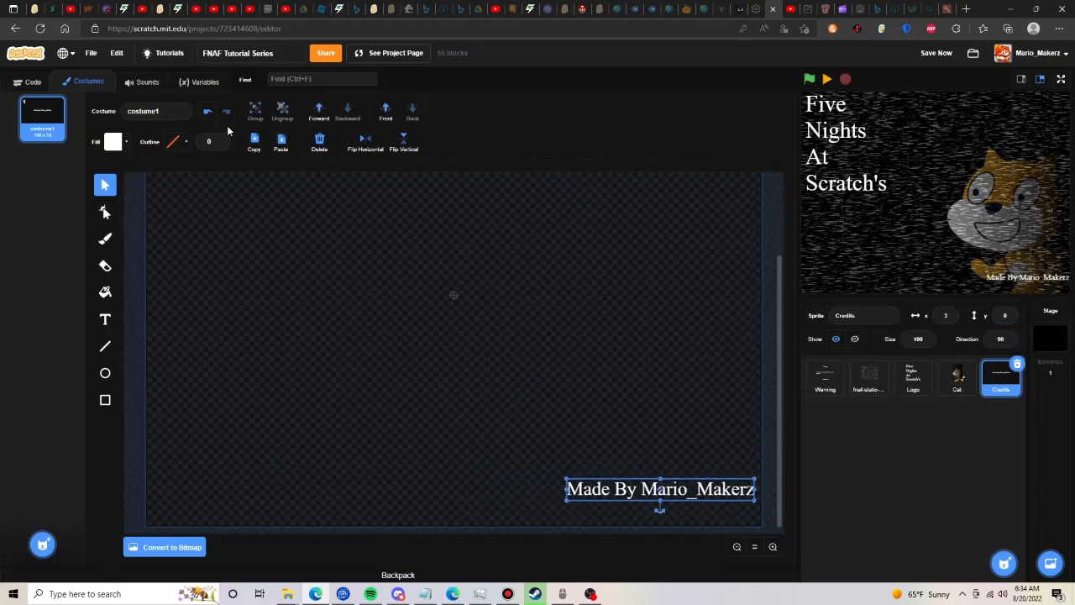
left_click(253, 141)
left_click(280, 141)
left_click_drag(722, 511, 674, 507)
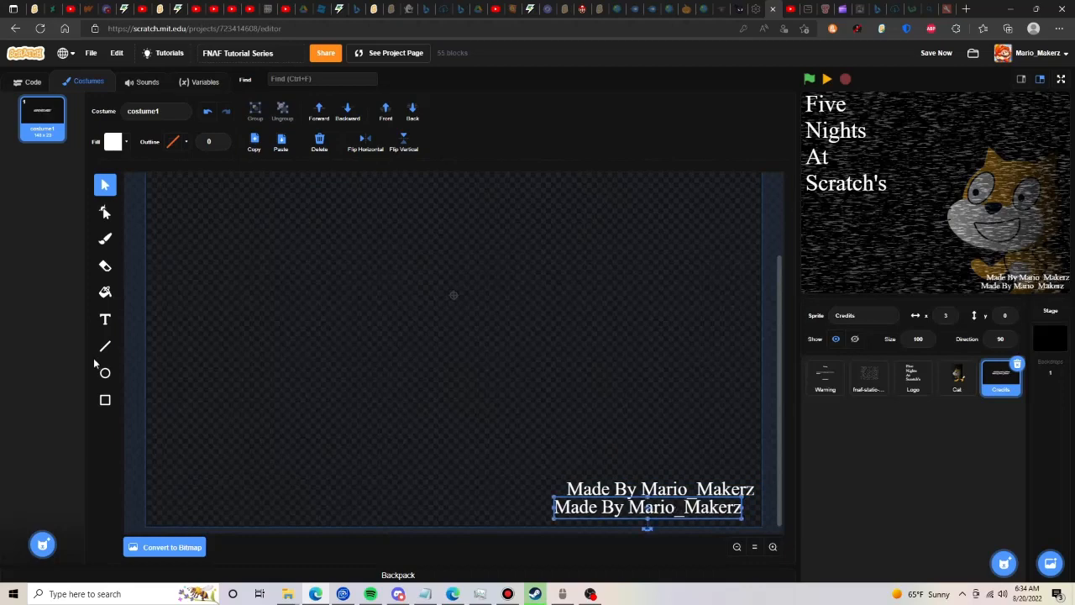
- Replace the text of the duplicated lower credit line with "Concept By Scott Cawthon"
left_click(105, 319)
type("Concept")
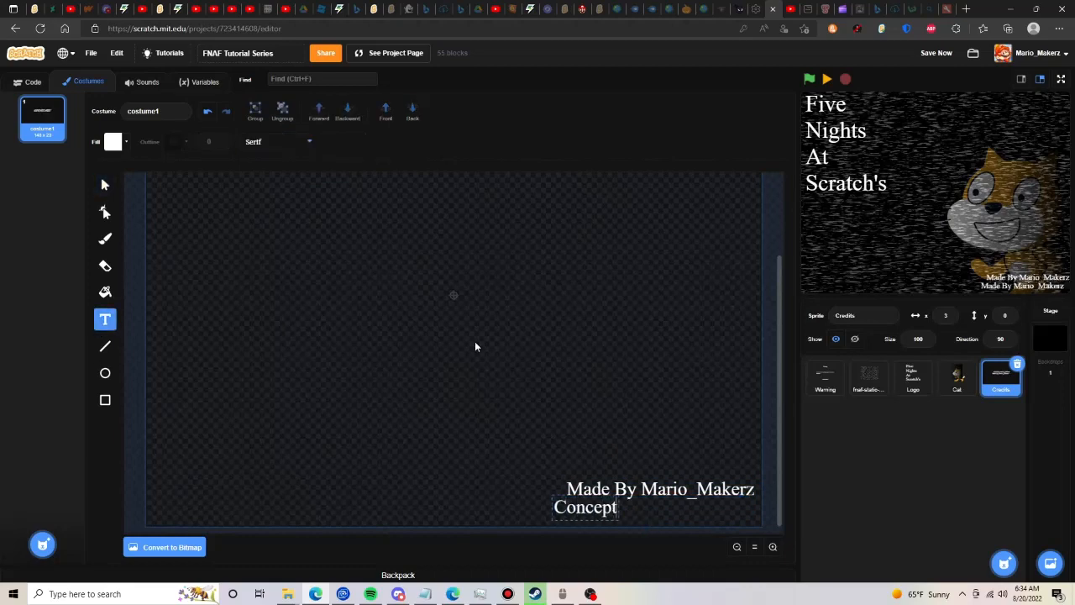
type(" By Sco")
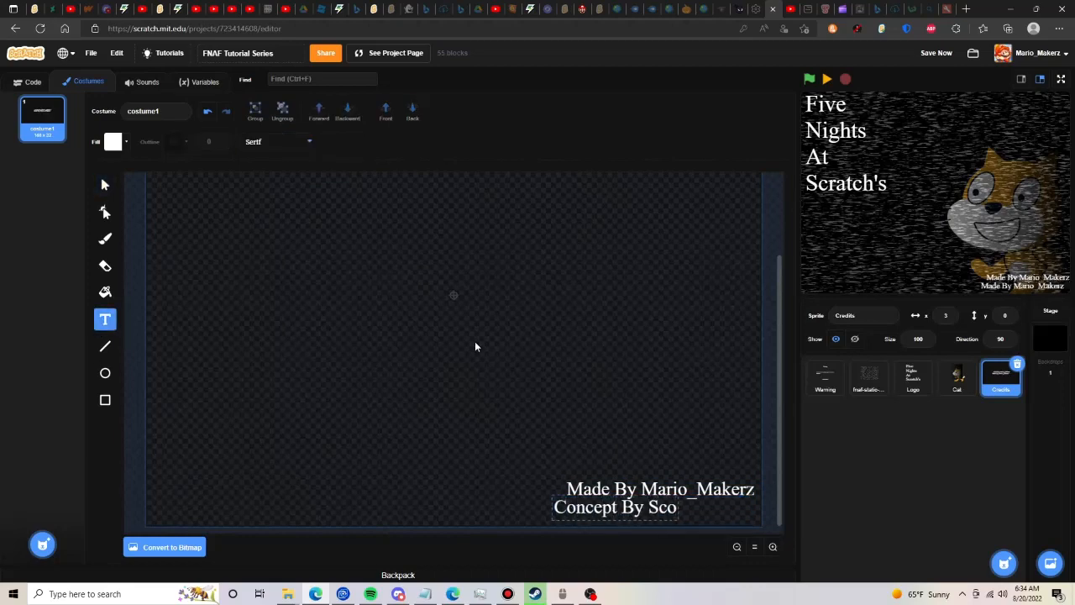
type("tt Cawthon")
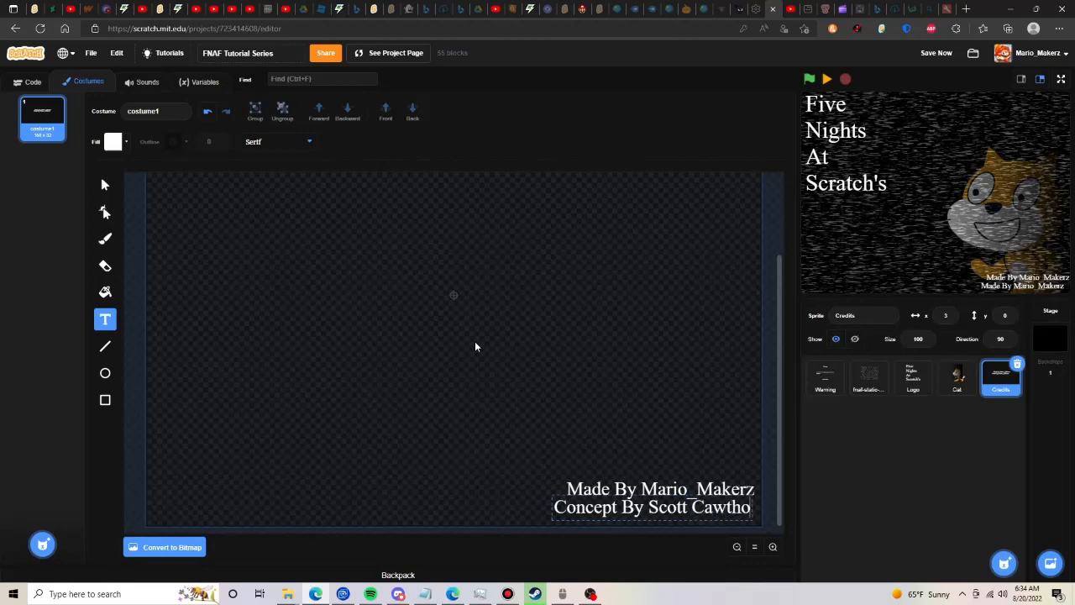
left_click(105, 184)
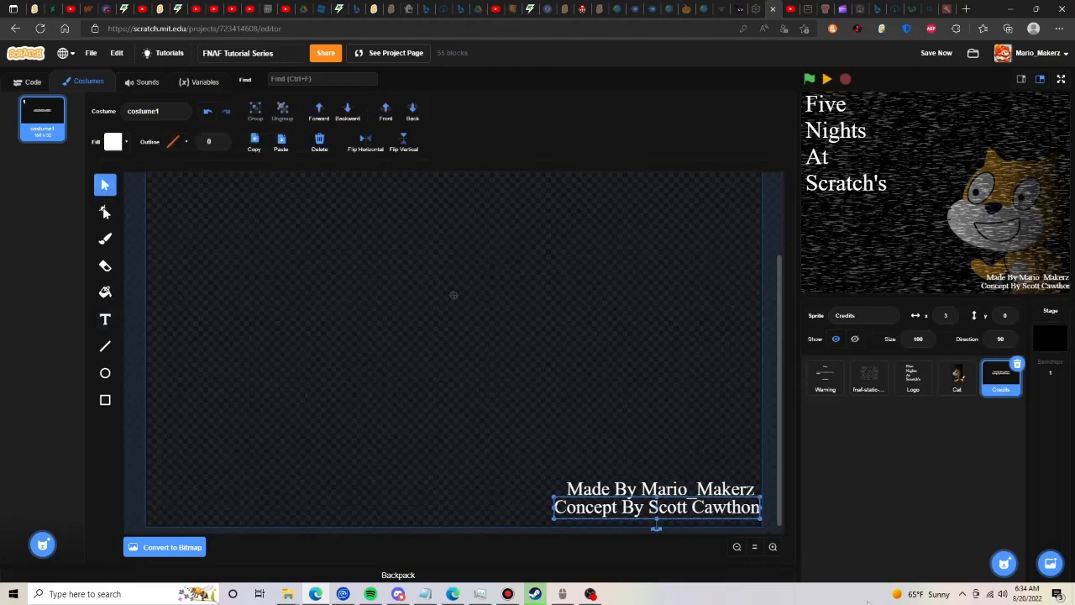
- Space the two credit lines slightly apart, align their right ends near the canvas edge, and save the project
left_click_drag(727, 517, 728, 520)
left_click(724, 494)
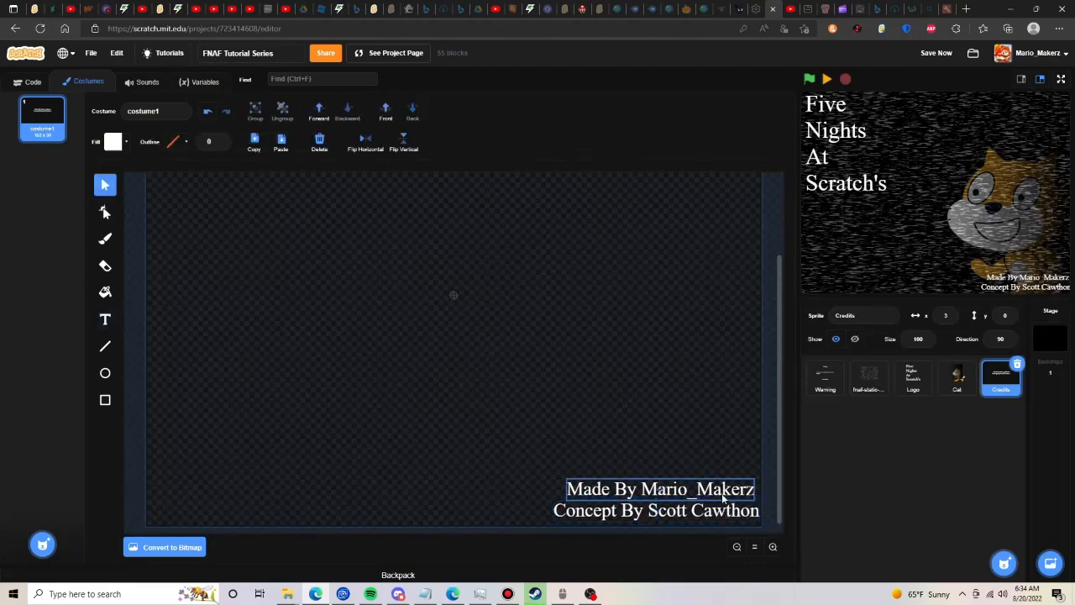
left_click(640, 369)
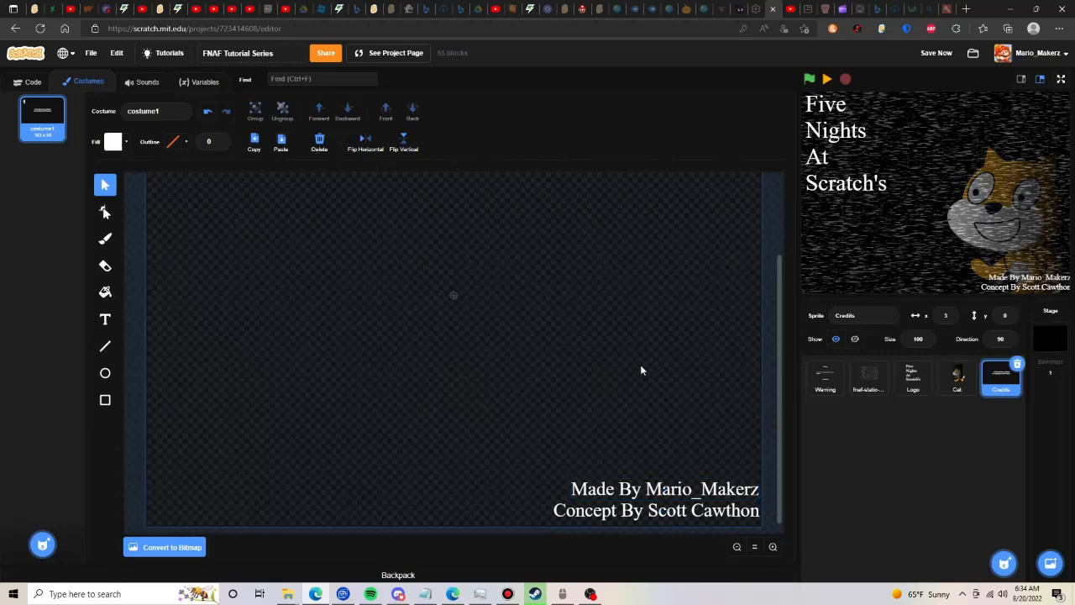
left_click(937, 56)
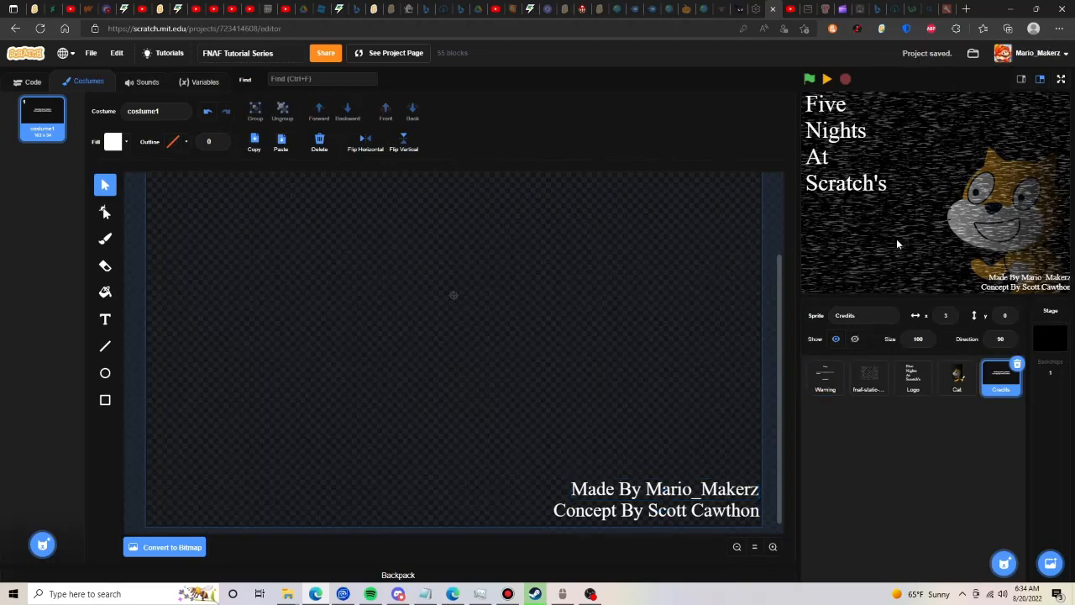
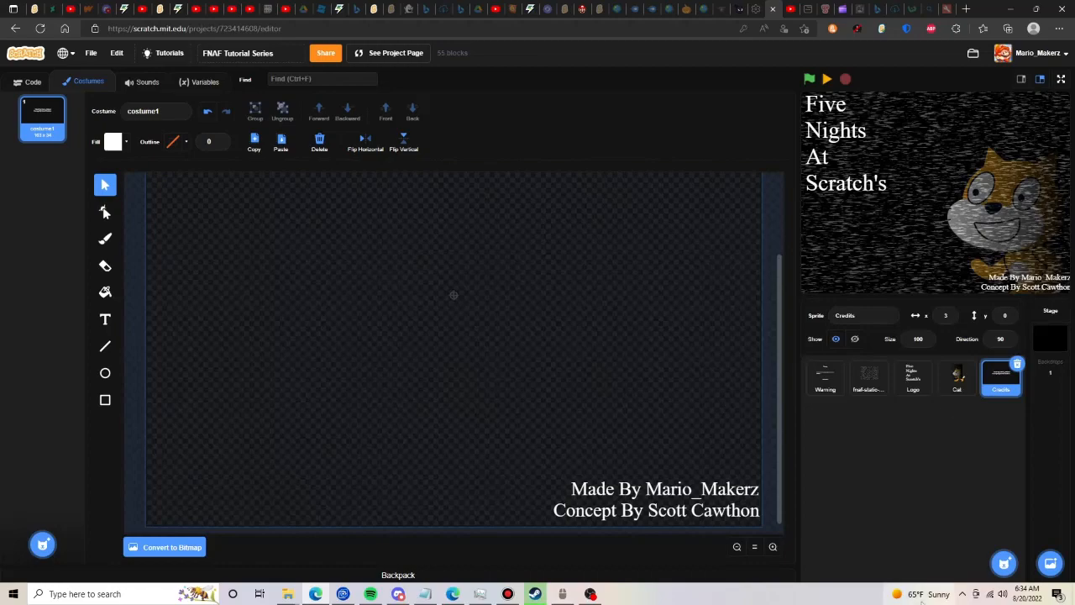
- Run the project to check the menu on the stage, and pause it
mouse_move(1025, 533)
left_click(808, 78)
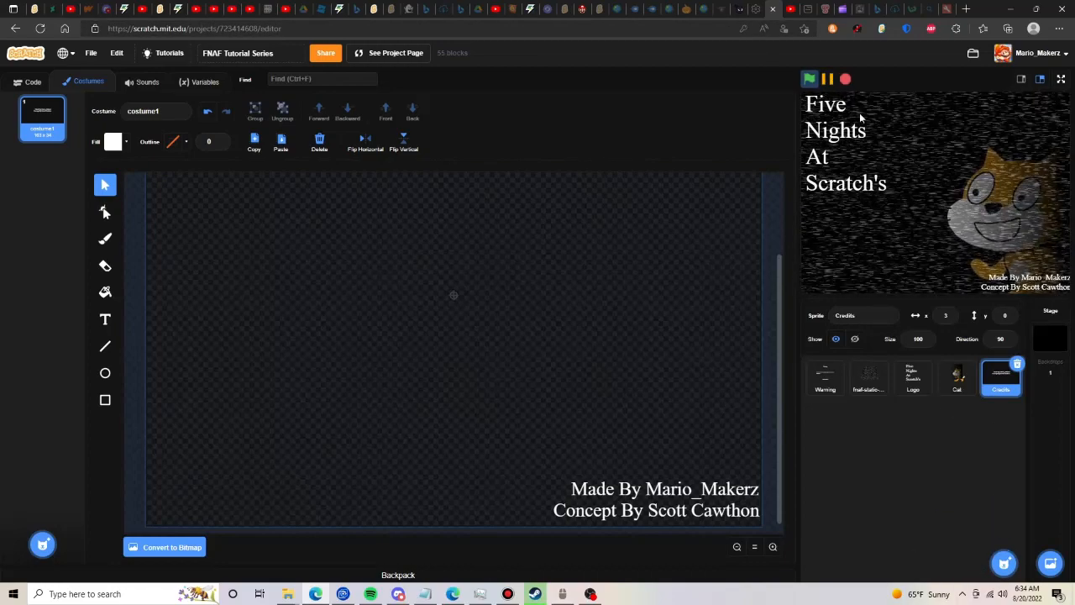
left_click(827, 78)
- Create a new painted sprite and name it "New Game Button"
mouse_move(1004, 561)
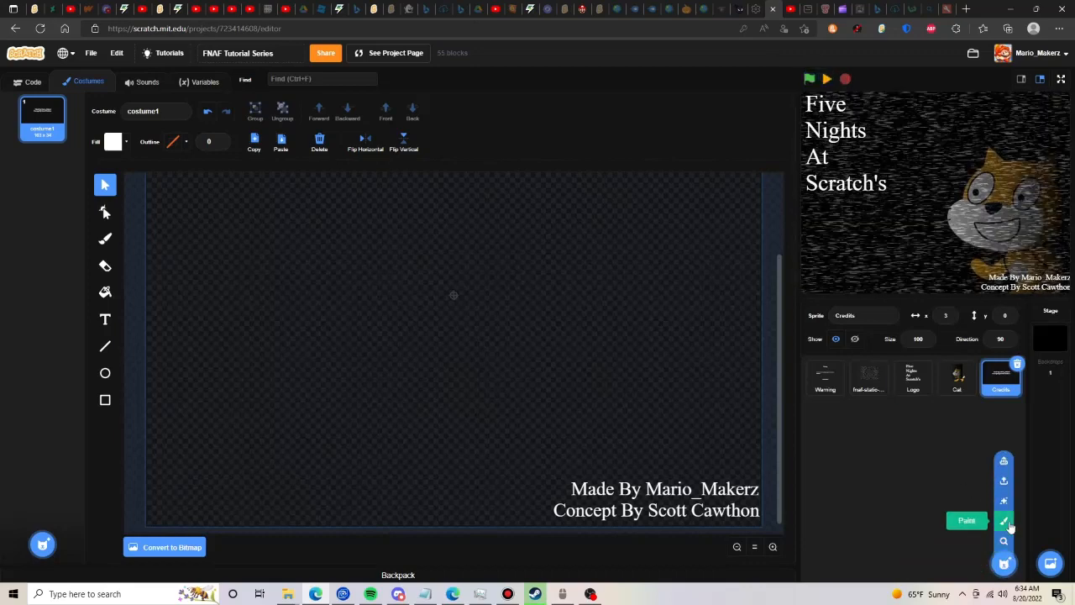
left_click(1004, 522)
left_click(876, 315)
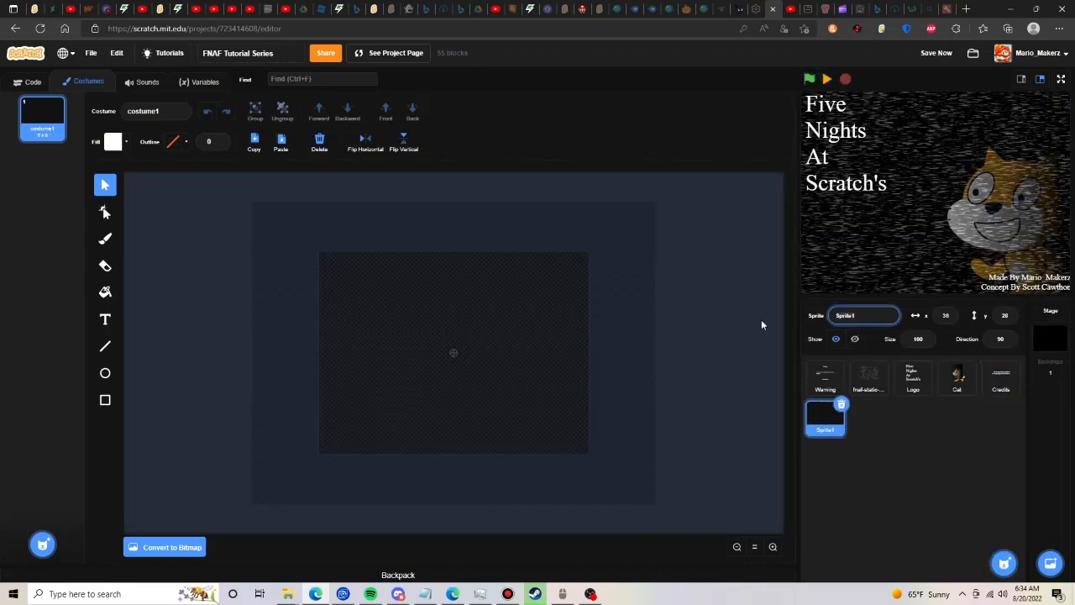
type("New Game Button")
key("Return")
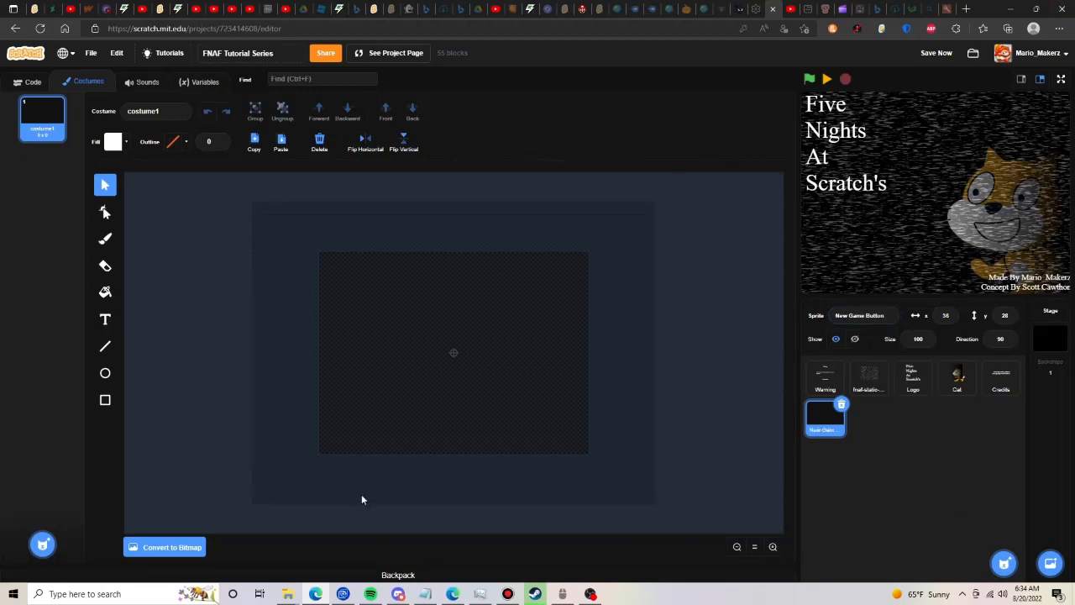
left_click(105, 320)
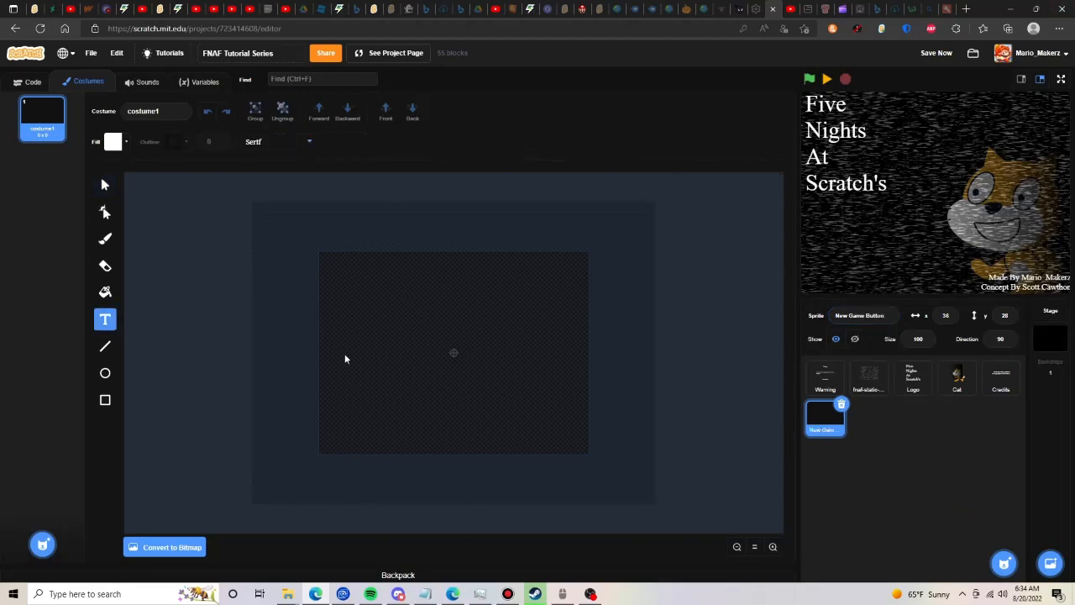
left_click(105, 400)
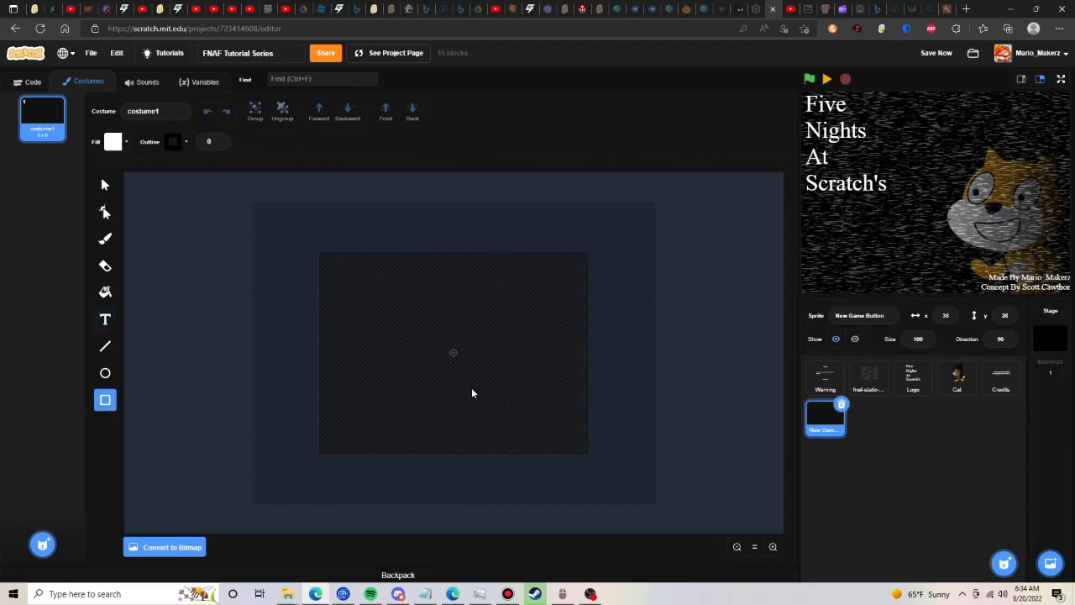
left_click(112, 141)
left_click_drag(427, 336, 484, 371)
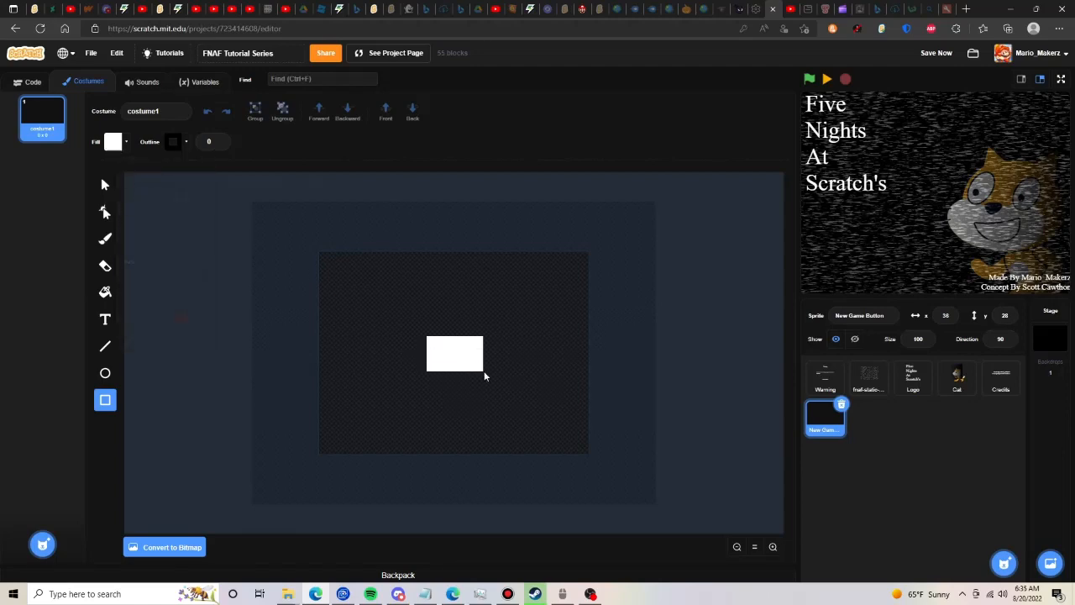
left_click(105, 184)
left_click(772, 546)
left_click_drag(485, 378, 464, 367)
left_click(220, 139)
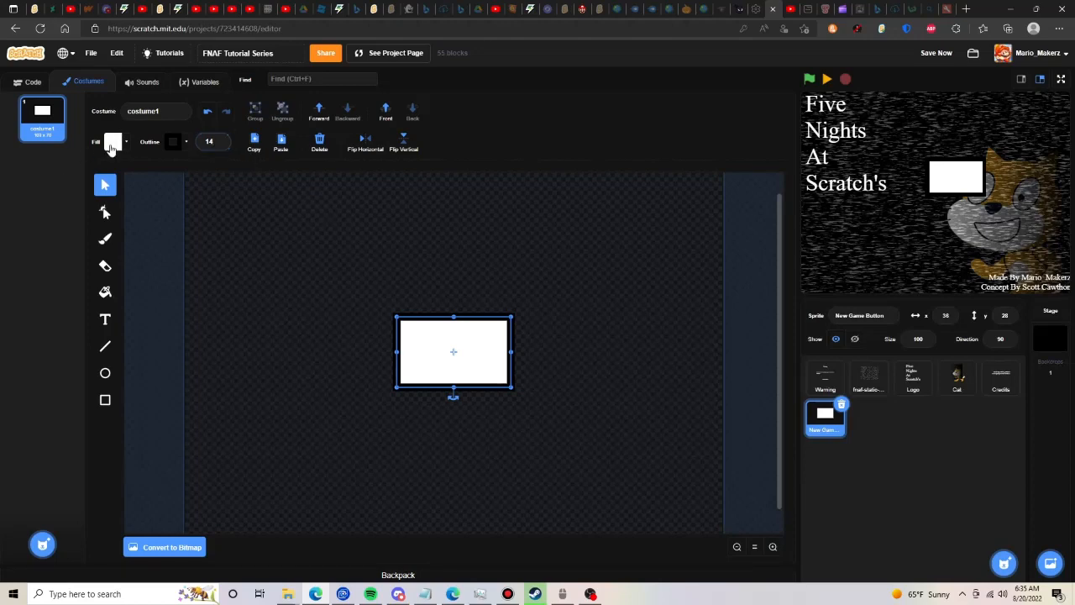
left_click(112, 141)
left_click(103, 168)
left_click(141, 197)
left_click(110, 202)
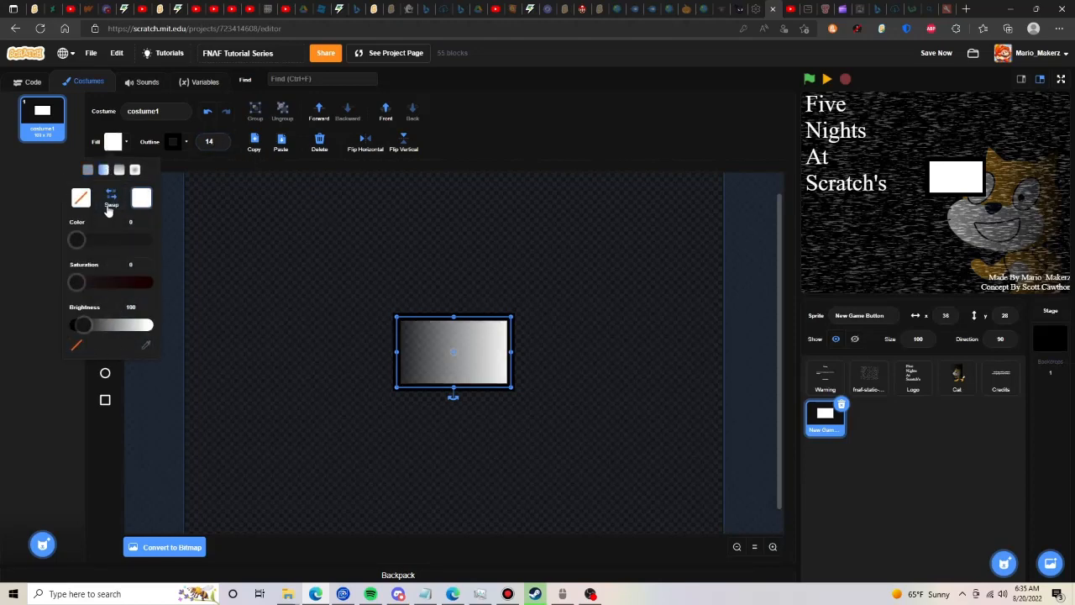
left_click(107, 207)
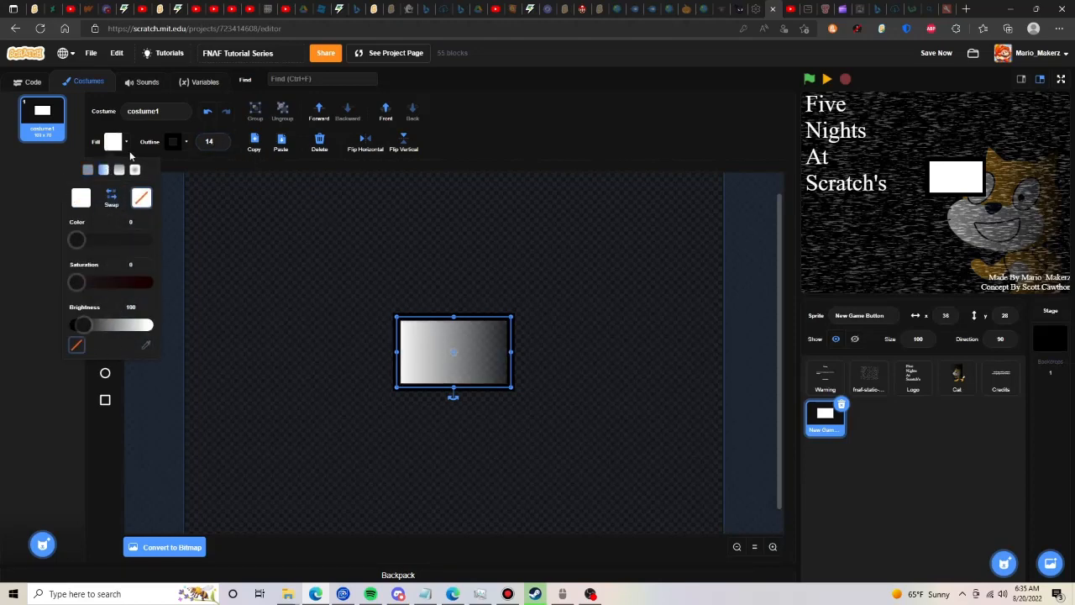
left_click(320, 143)
- Add the white Serif placeholder text "udrdhdhddyddyfsdfd" to the costume and centre it on the canvas
left_click(105, 322)
left_click(458, 376)
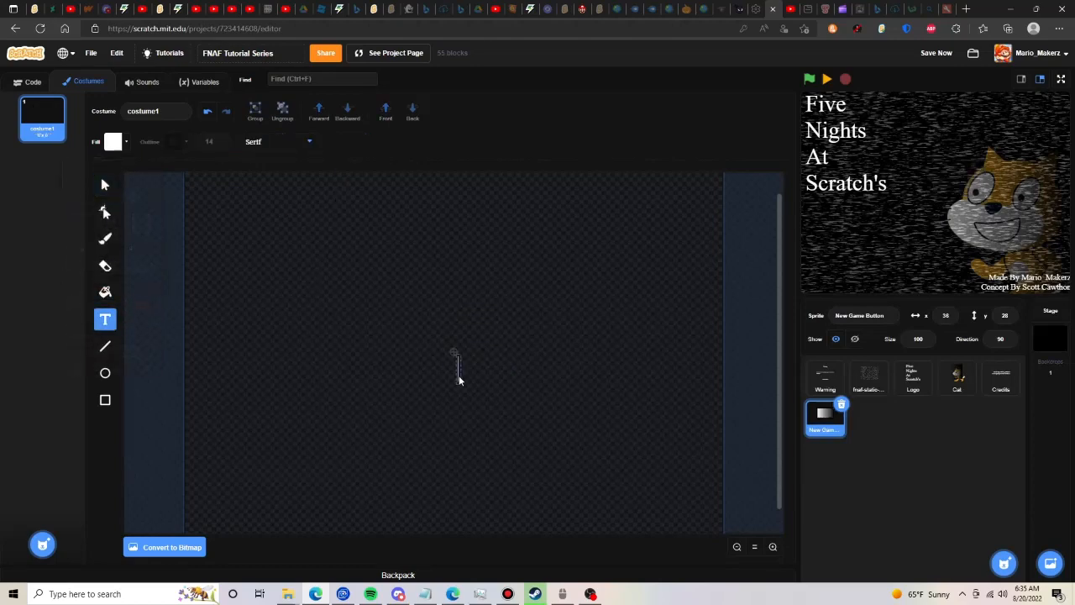
type("udrdhdhddyddyfsdfd")
key("Escape")
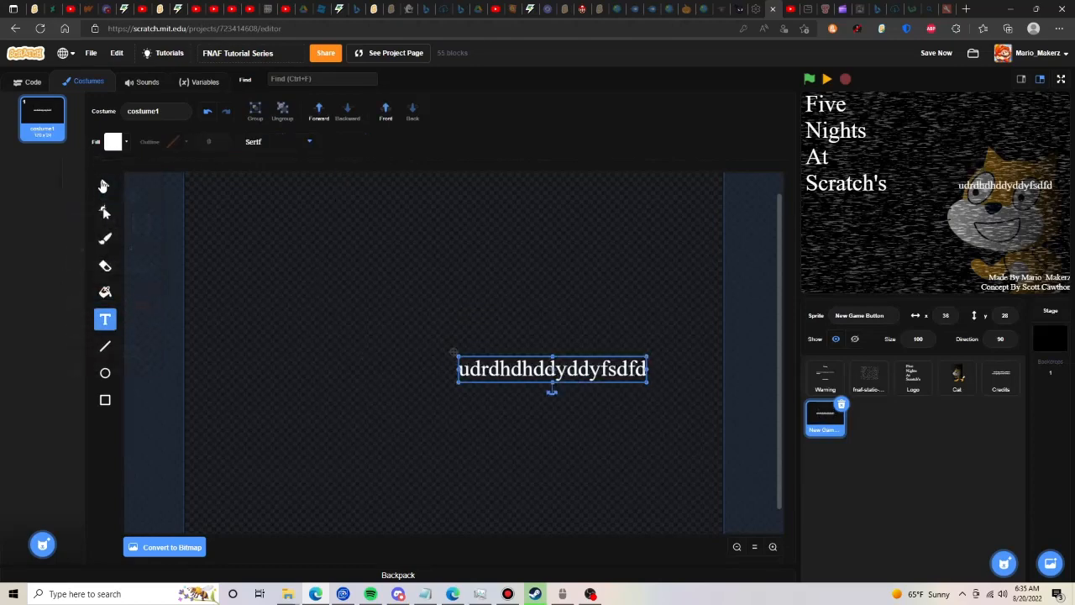
left_click_drag(618, 378, 521, 355)
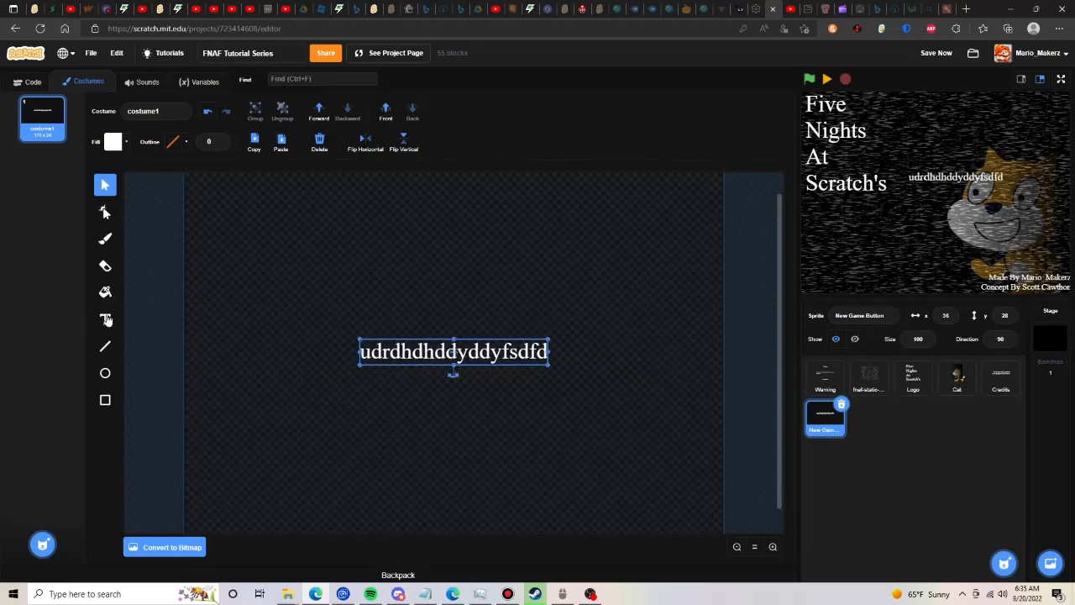
- Replace the placeholder text with "New Game" and centre it on the canvas again
left_click(105, 319)
type("New Game")
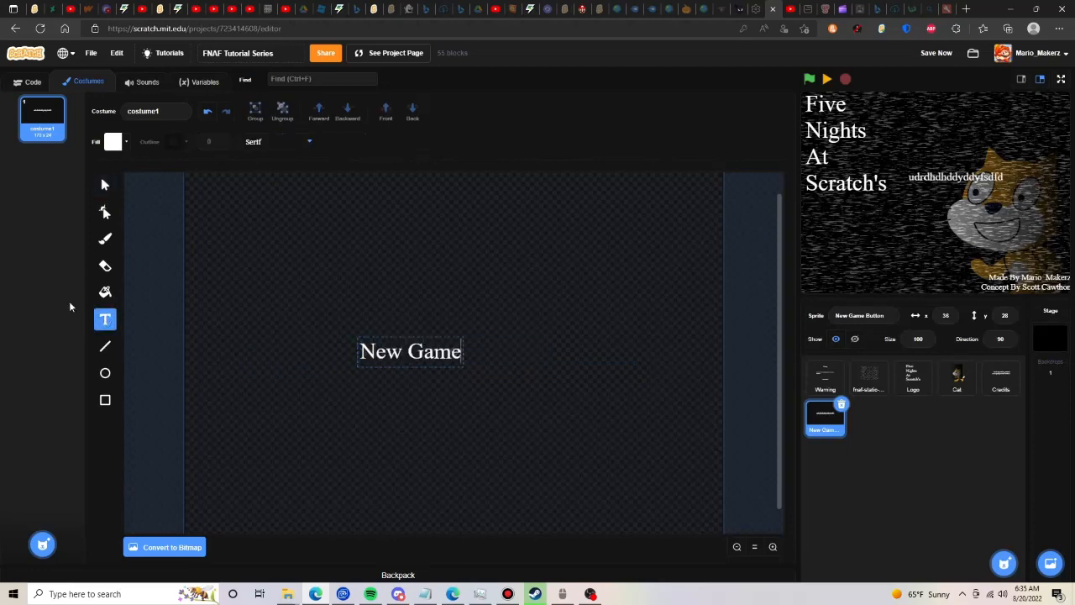
left_click(105, 185)
left_click_drag(441, 362, 487, 361)
left_click(482, 297)
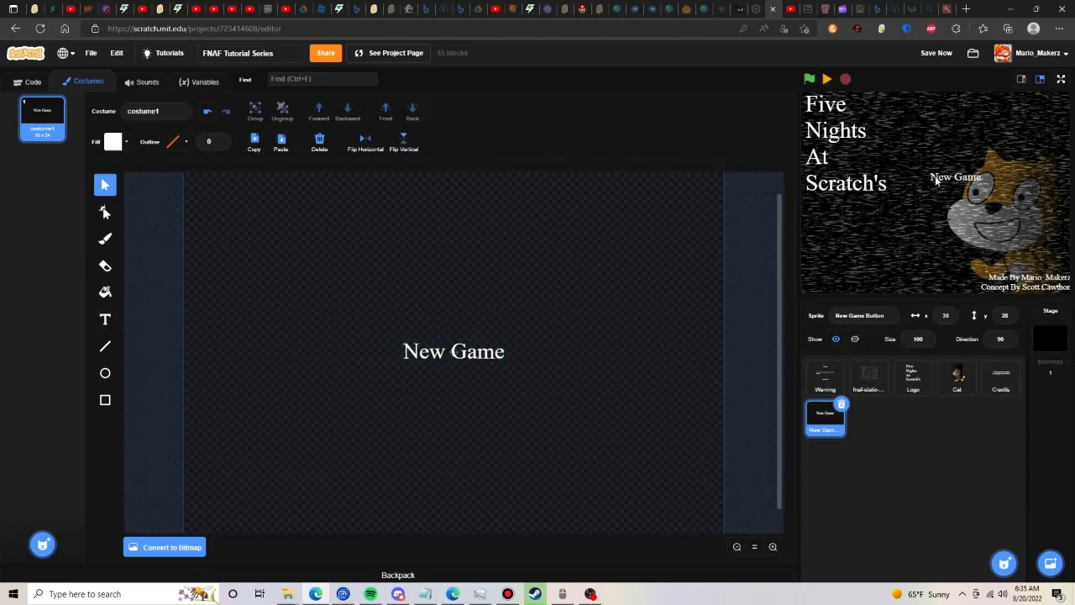
- Enlarge the "New Game" text around its centre and place the sprite directly below the logo on the stage, at x -158, y -27
left_click(497, 350)
mouse_move(505, 338)
left_mouse_down()
mouse_move(561, 312)
mouse_move(503, 359)
left_mouse_up()
left_click(591, 315)
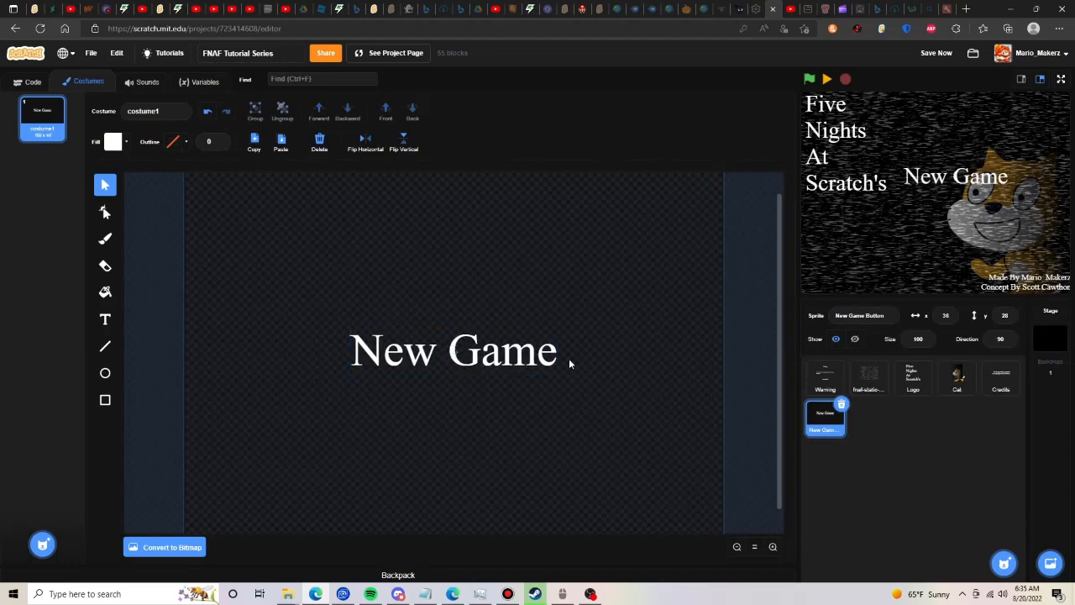
left_click(551, 335)
left_click_drag(533, 337, 511, 351)
left_click(510, 322)
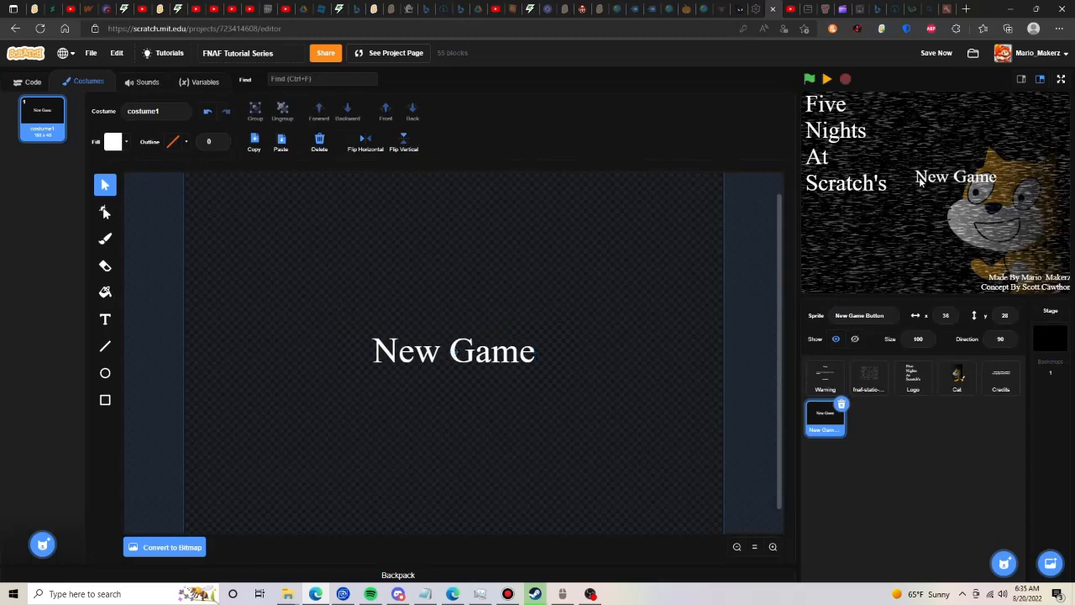
left_click_drag(922, 179, 813, 210)
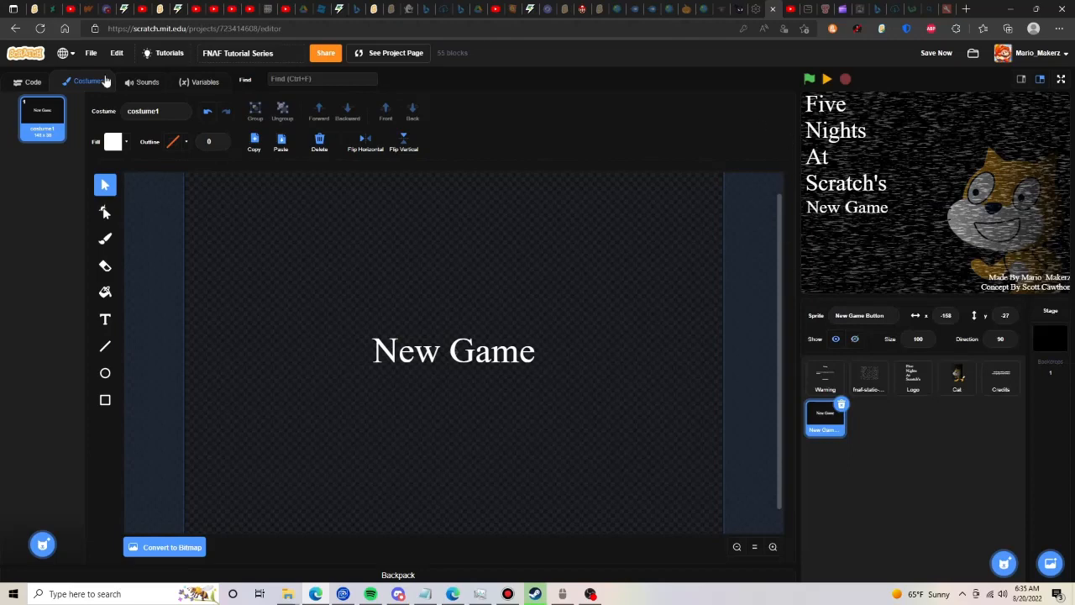
- Duplicate the "New Game" costume and set the Line tool's outline colour to white with saturation 0 and brightness 100
right_click(60, 131)
left_click(76, 139)
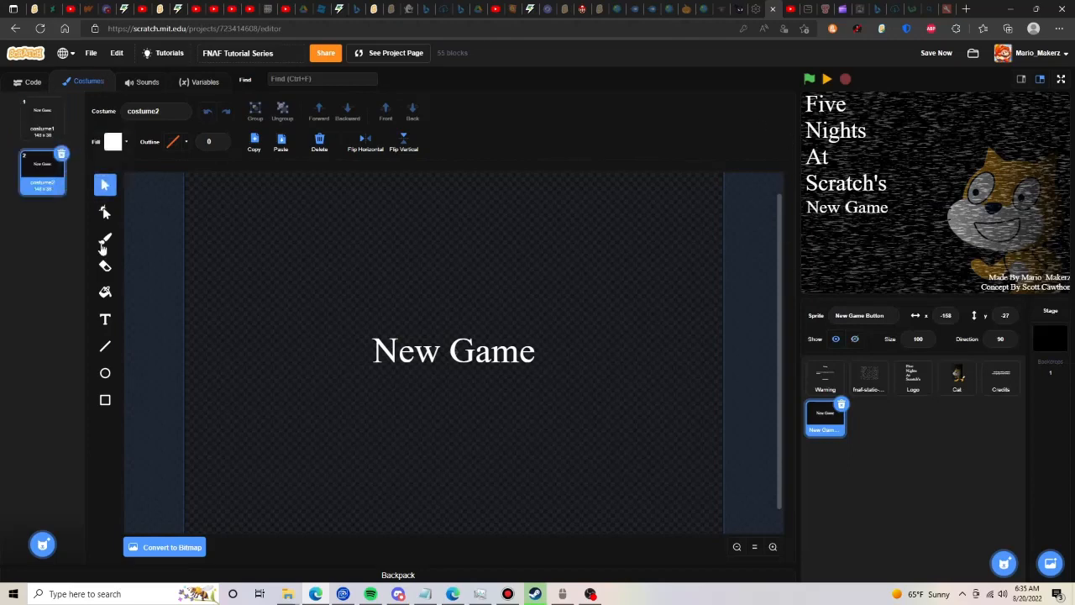
left_click(104, 346)
left_click(174, 141)
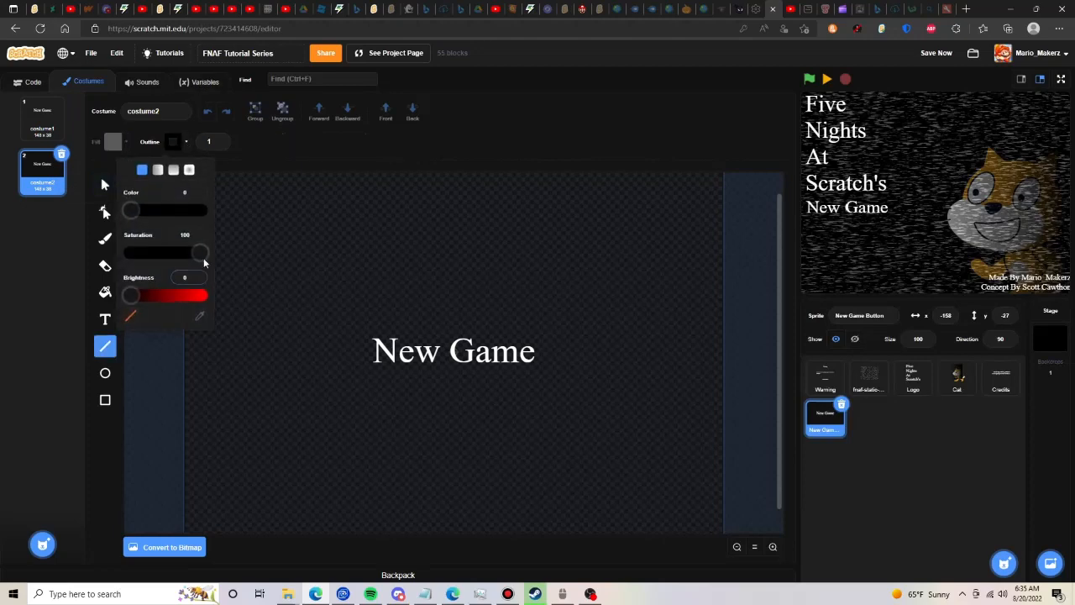
left_click_drag(203, 252, 39, 276)
left_click_drag(130, 295, 617, 484)
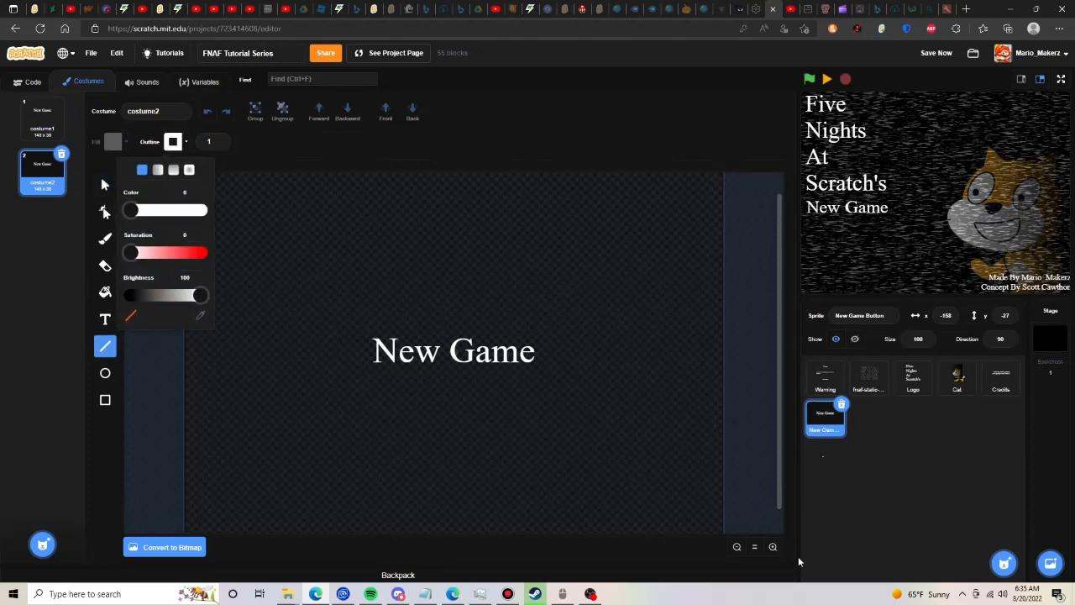
- Set the line width to 4 and draw a "<" arrow directly after "New Game" in the second costume
left_click(773, 546)
left_click(220, 141)
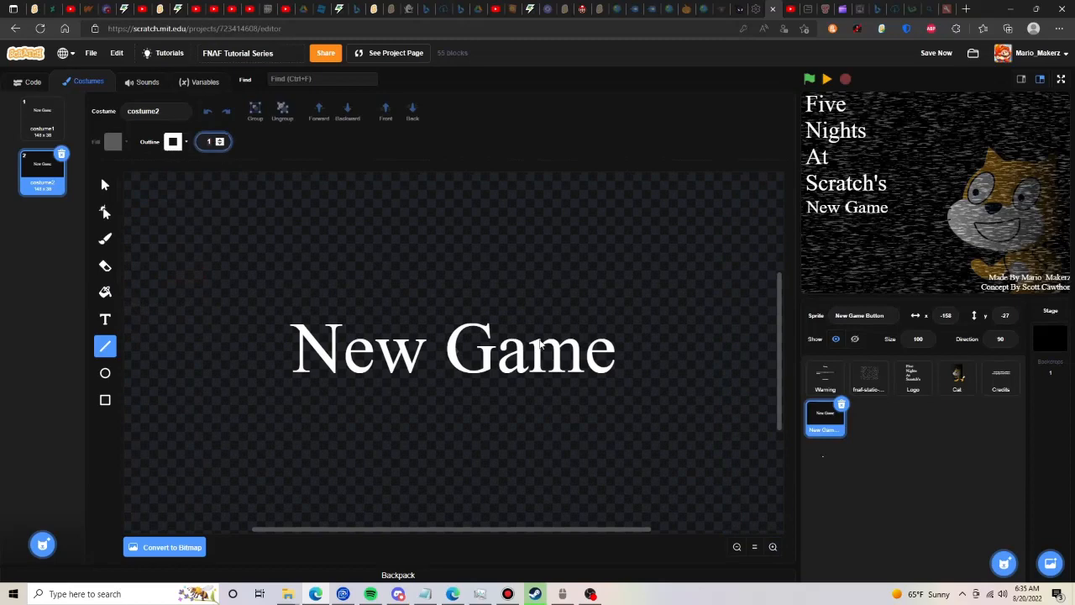
type("4")
mouse_move(655, 334)
left_mouse_down()
mouse_move(620, 356)
mouse_move(657, 382)
left_mouse_up()
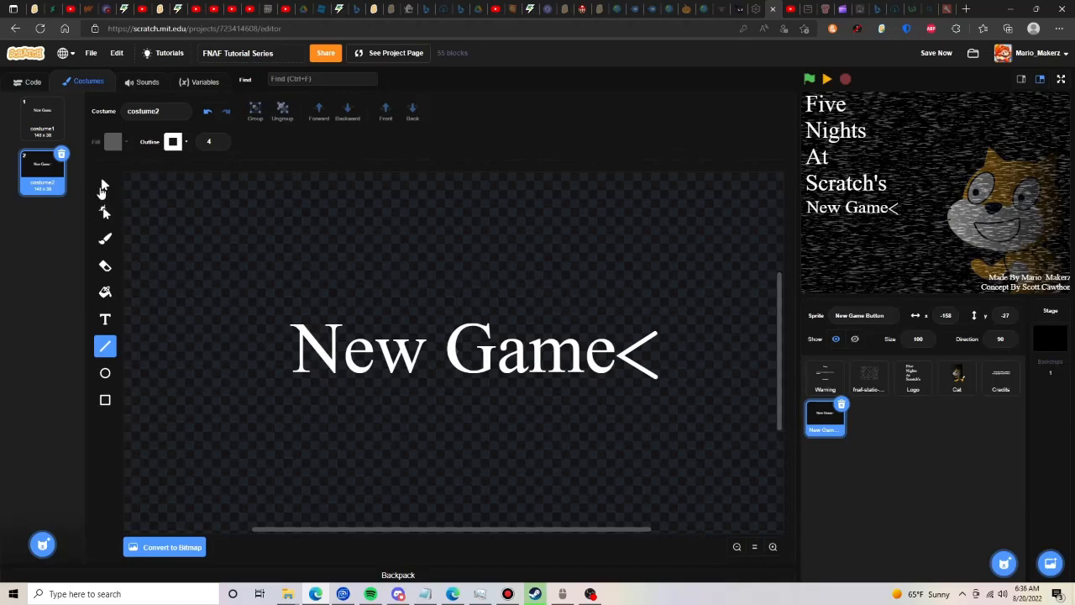
- Duplicate the "<" arrow, place the copy just right of the original, and switch back to the first costume
left_click(104, 186)
left_click(637, 368)
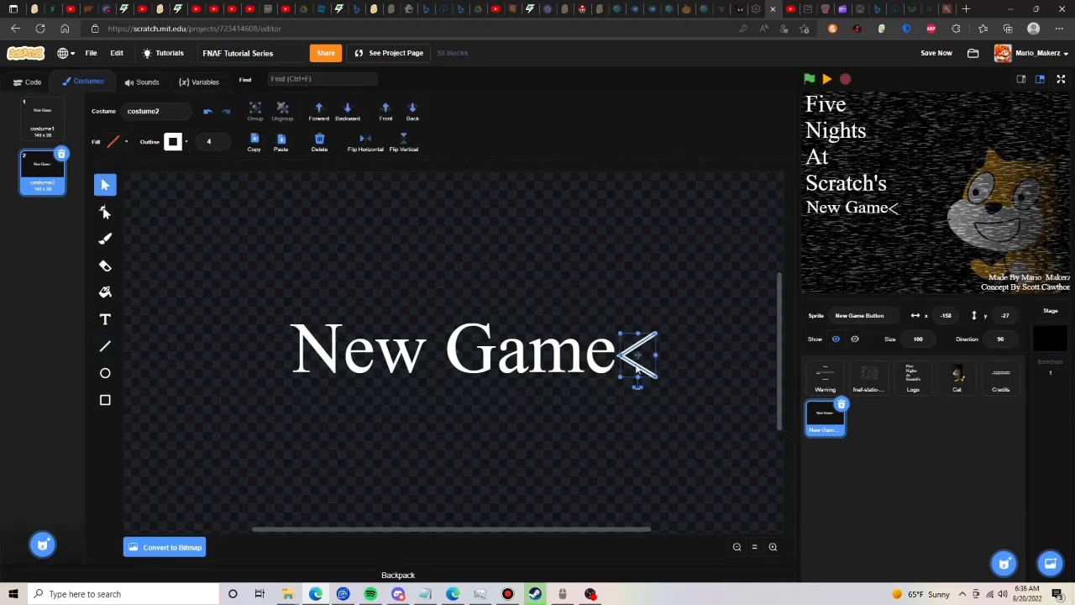
left_click(281, 144)
left_click_drag(653, 387, 680, 378)
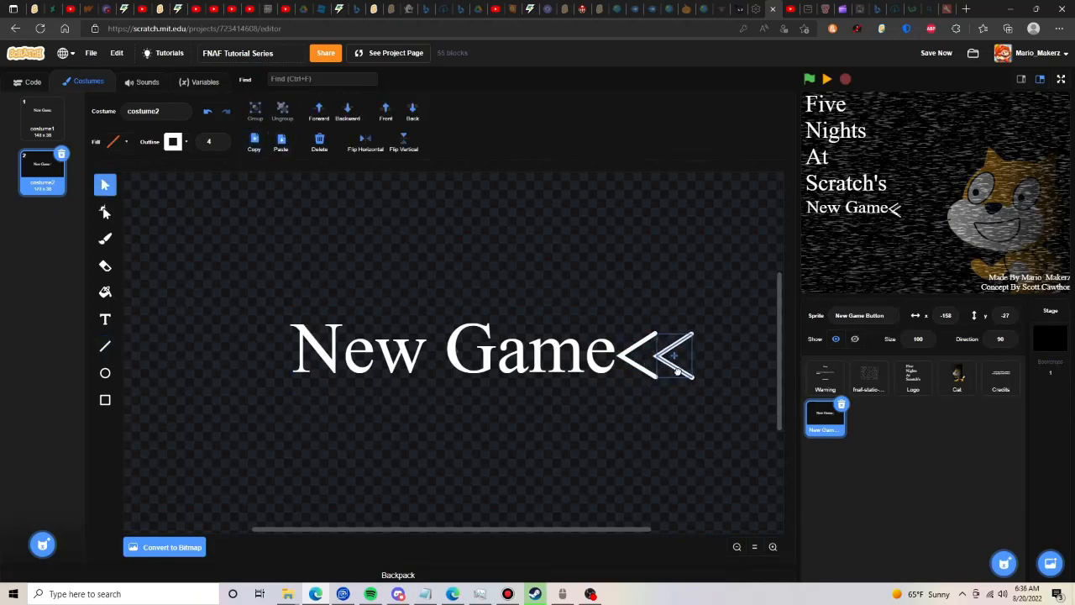
left_click(710, 243)
left_click(23, 113)
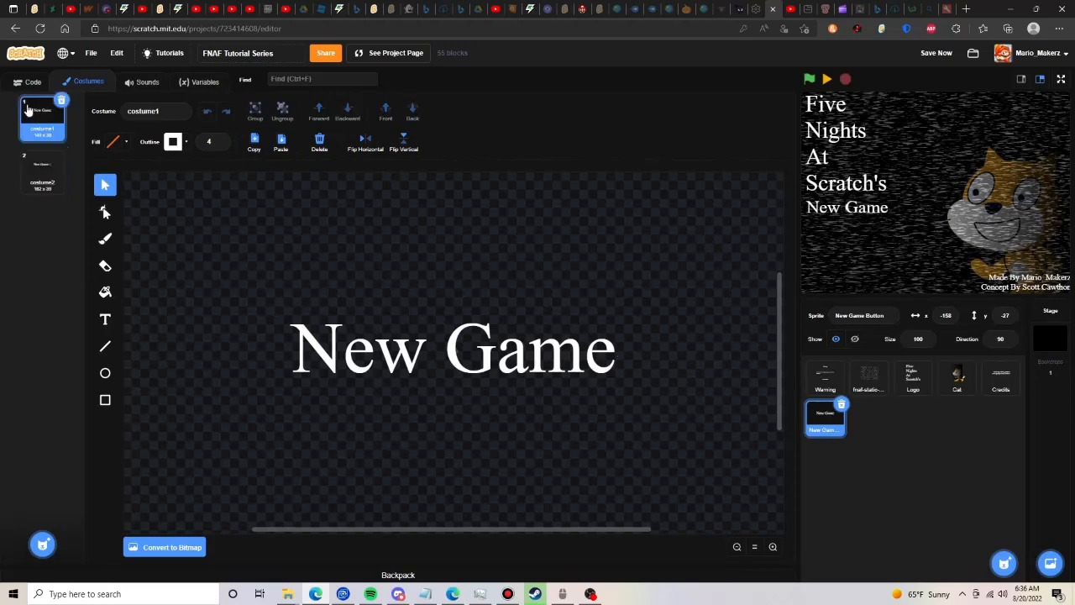
- Upload the sound blip3 to the sprite from Downloads > Five Nights At Freddy's Files > Sounds > Cameras
left_click(27, 82)
left_click(158, 87)
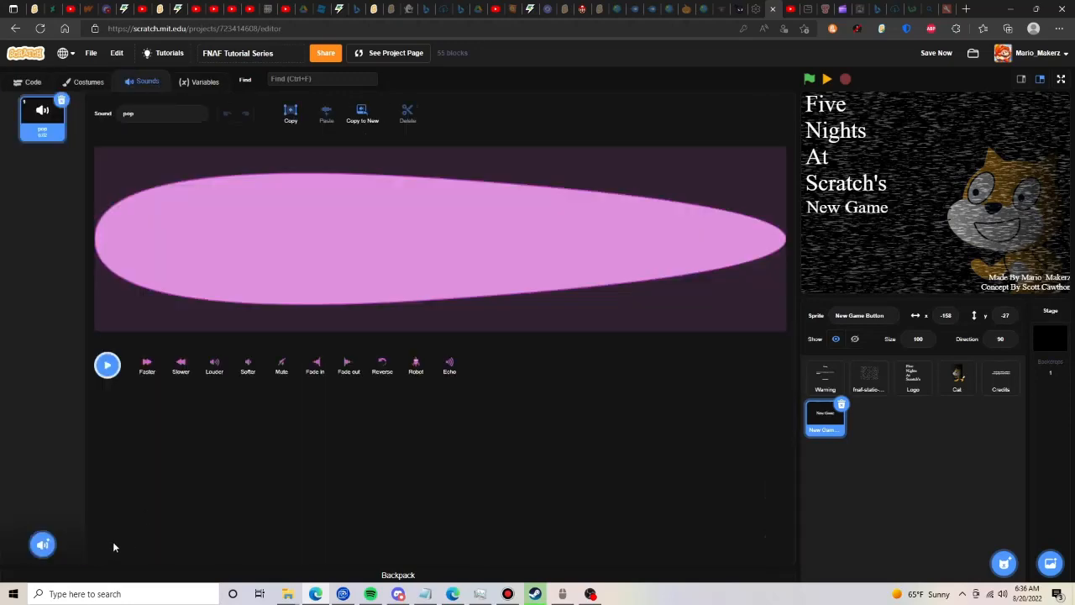
mouse_move(38, 544)
left_click(43, 518)
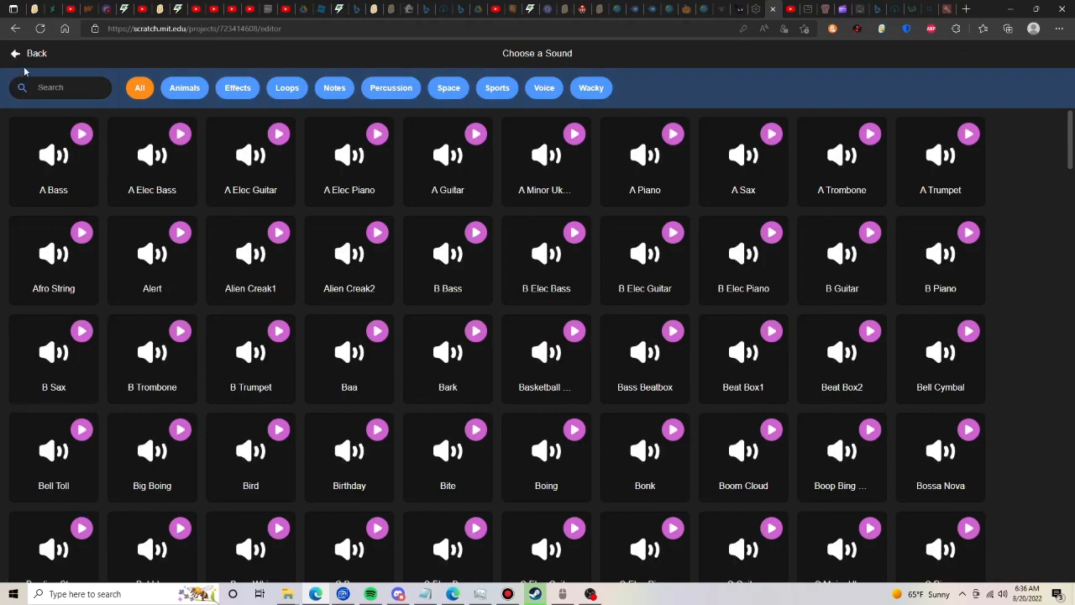
left_click(24, 56)
left_click(43, 464)
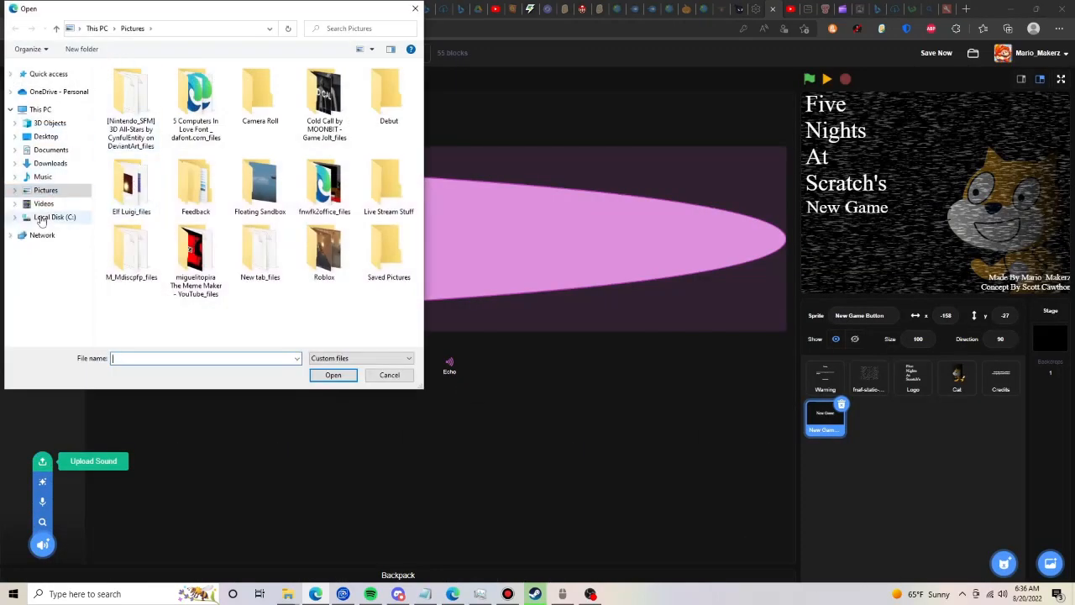
left_click(40, 167)
mouse_move(419, 76)
left_mouse_down()
mouse_move(421, 334)
mouse_move(419, 84)
left_mouse_up()
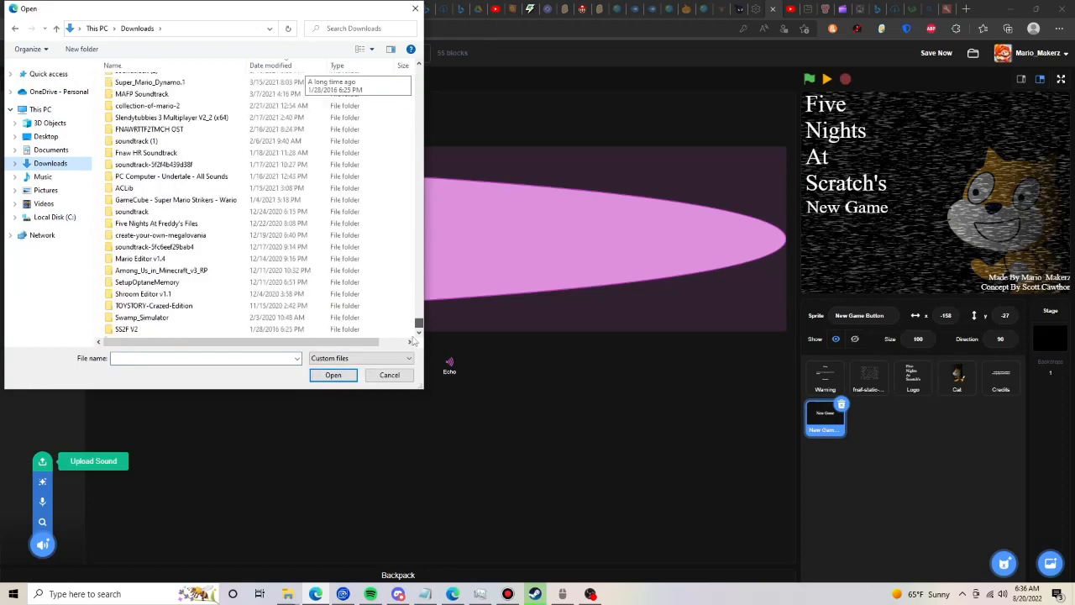
double_click(209, 225)
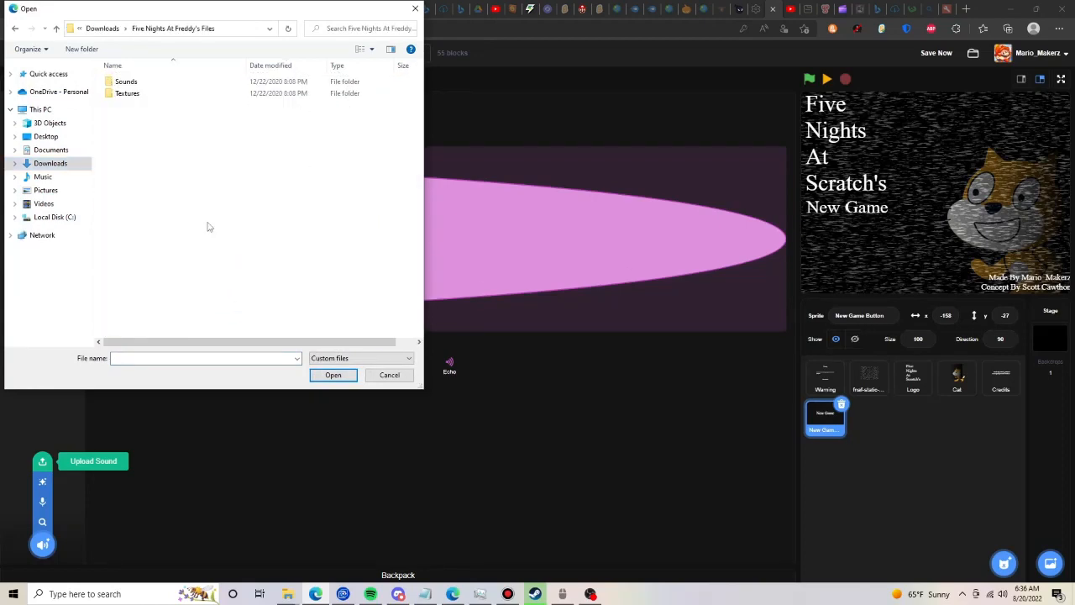
double_click(157, 83)
double_click(146, 116)
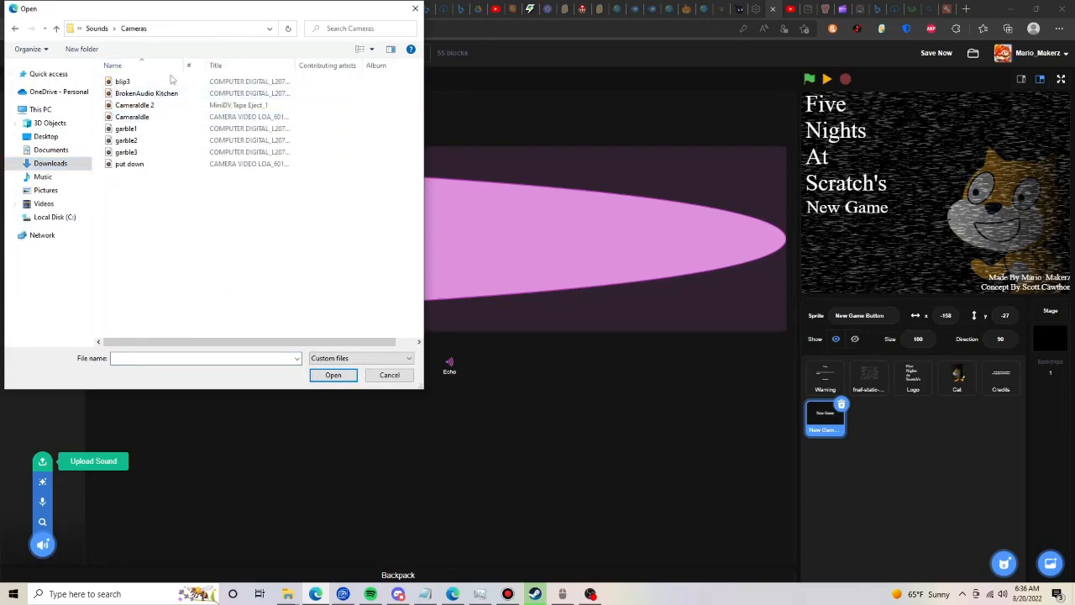
double_click(158, 80)
- Give the New Game Button a green-flag script that goes to x -158, y -27 and hides the sprite
left_click(809, 78)
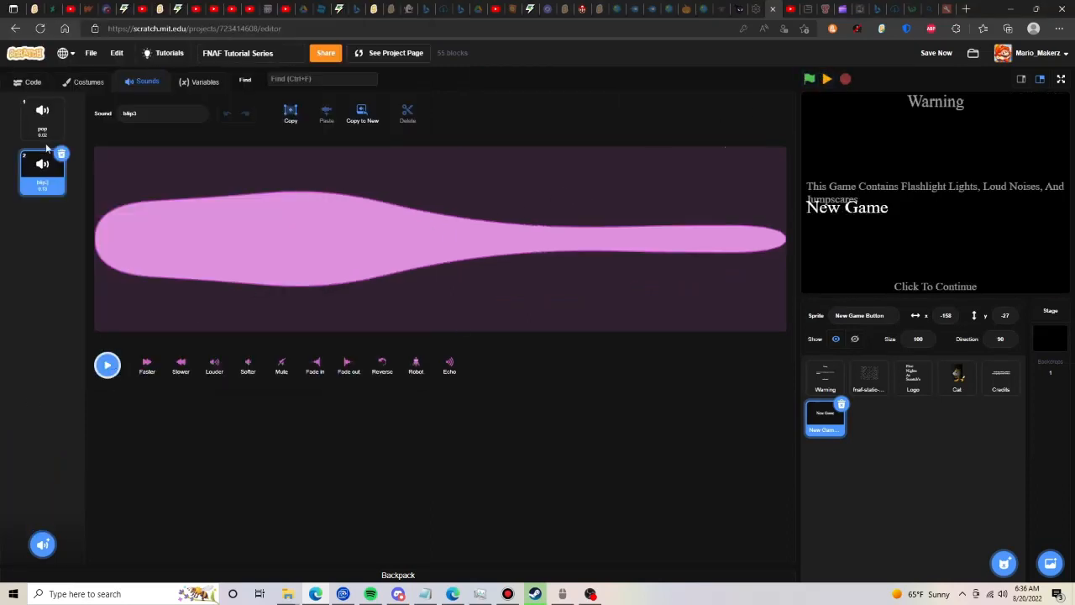
left_click(42, 115)
left_click(24, 81)
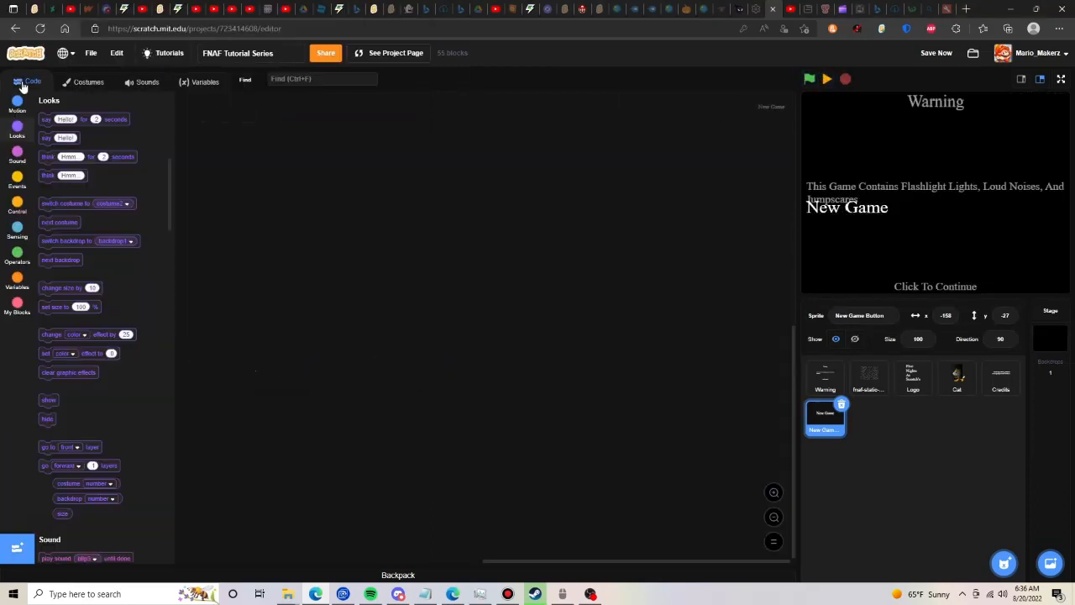
left_click(15, 183)
left_click_drag(77, 124, 361, 196)
left_click(17, 129)
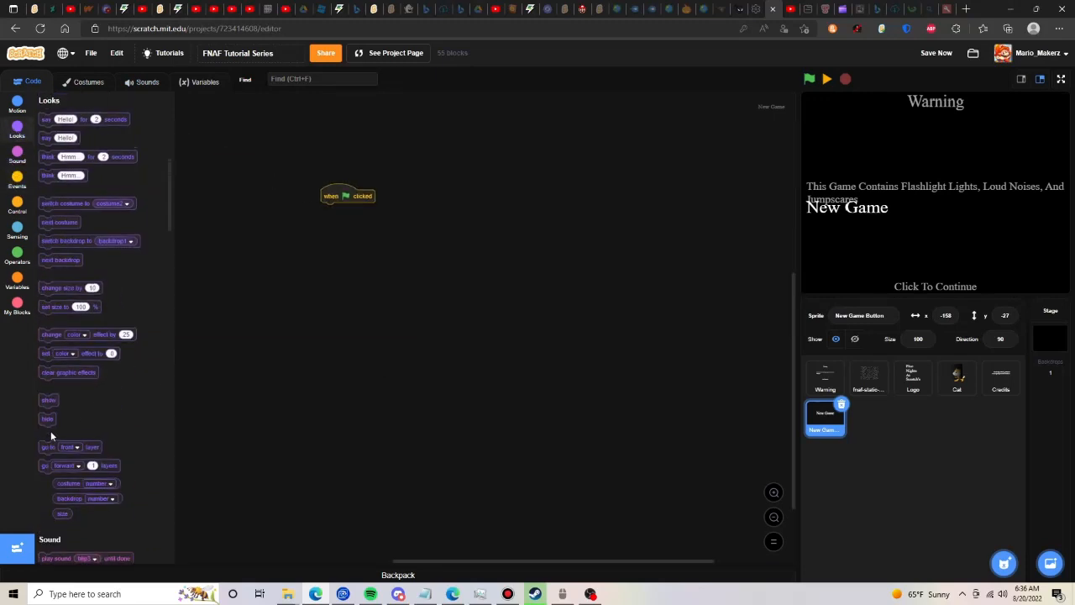
left_click(47, 418)
left_click_drag(47, 418, 331, 210)
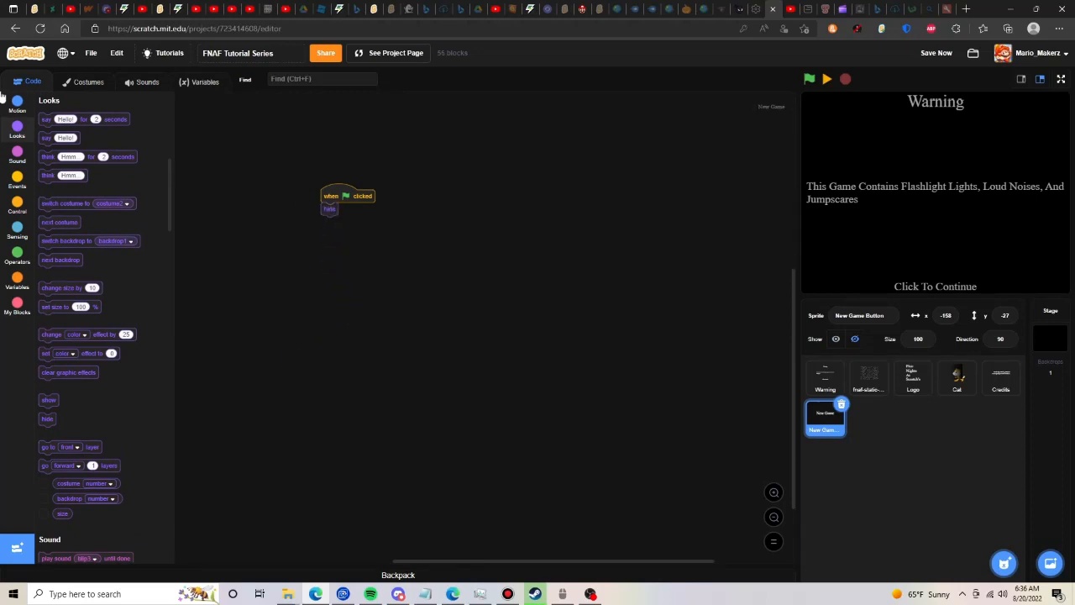
left_click(16, 103)
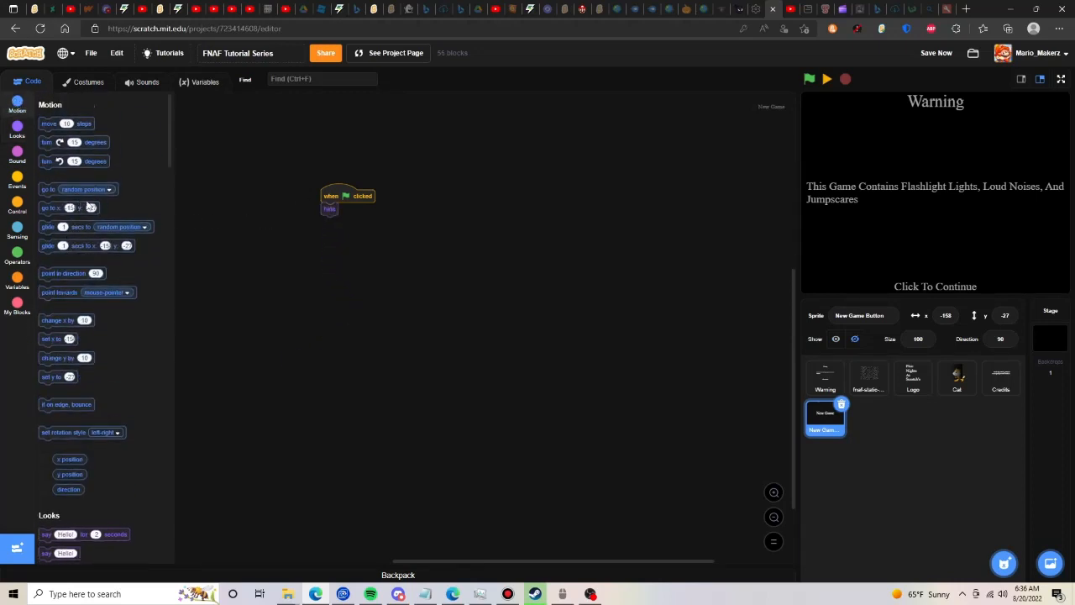
left_click_drag(90, 206, 356, 199)
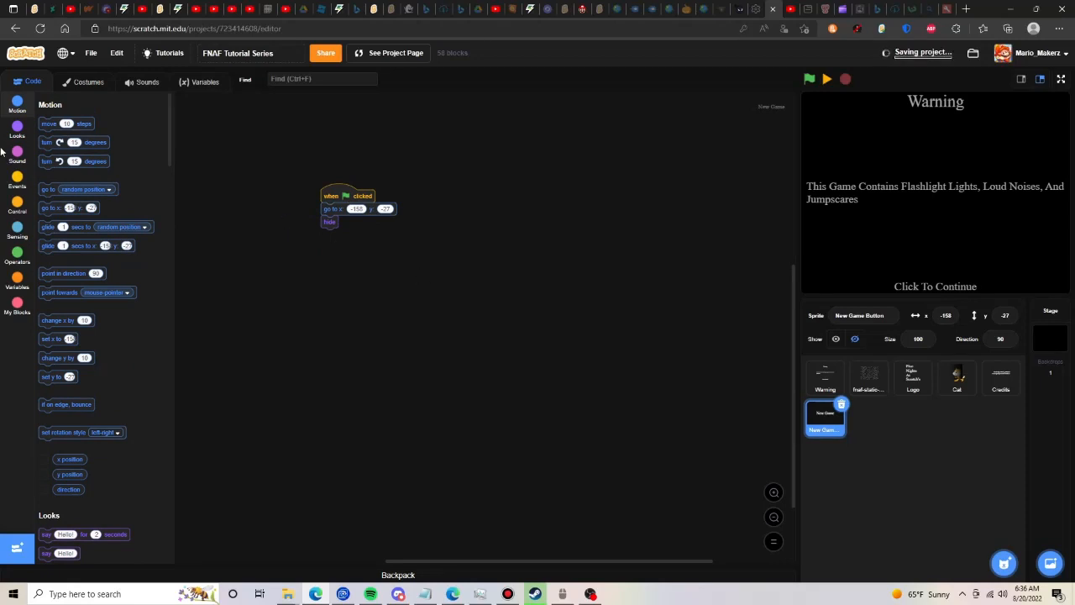
- Add a "when I receive Menu" script that shows the sprite and repeats "go to front layer" 2 times
left_click(17, 178)
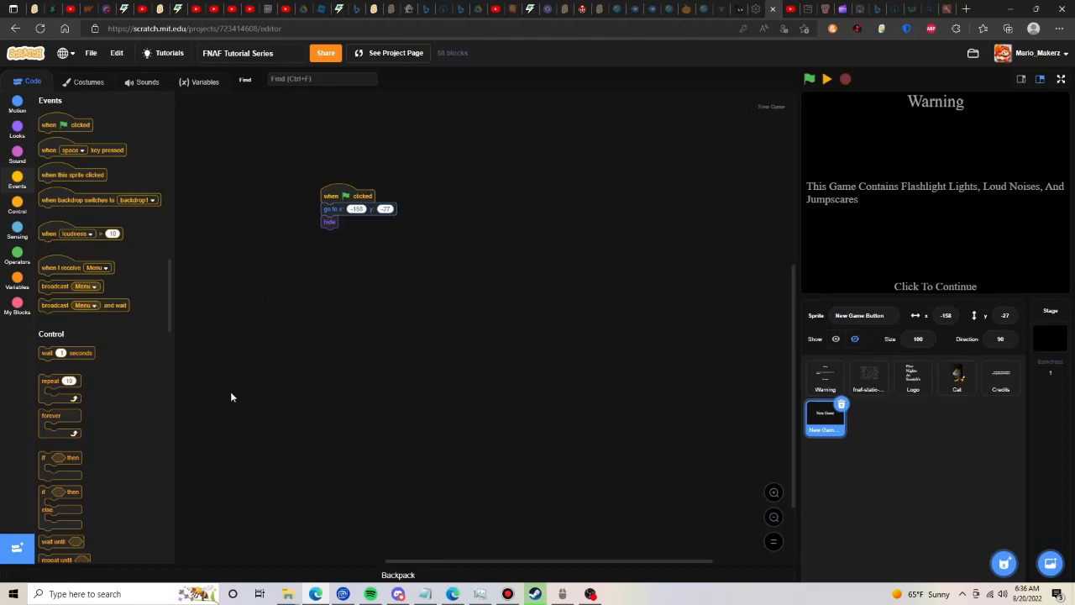
left_click_drag(66, 267, 353, 296)
left_click(9, 136)
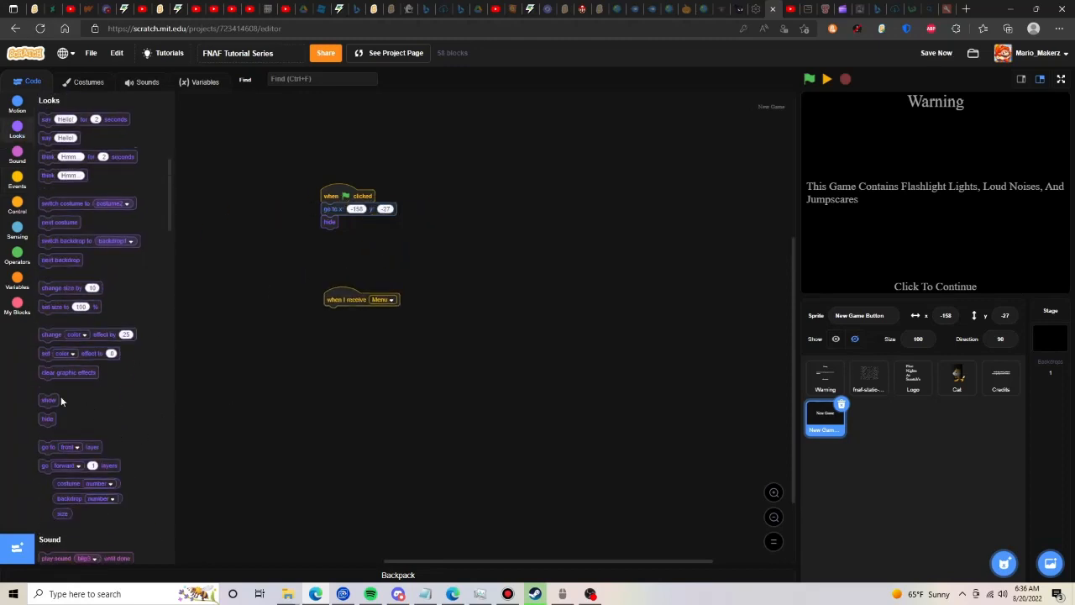
left_click_drag(60, 401, 334, 315)
left_click(10, 216)
left_click_drag(69, 146, 354, 325)
type("2")
left_click(17, 130)
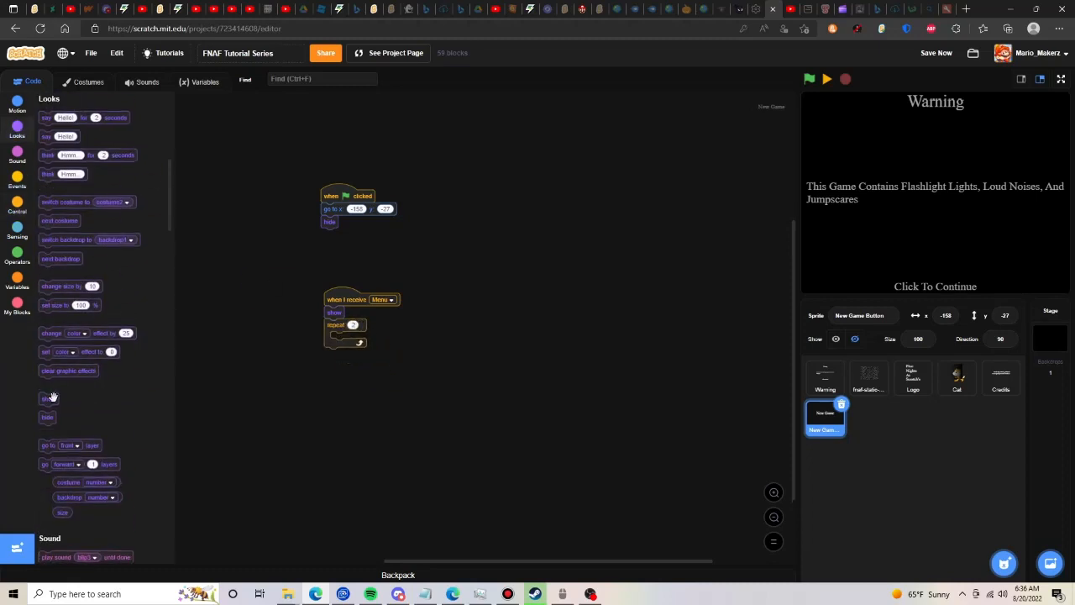
left_click_drag(72, 446, 357, 342)
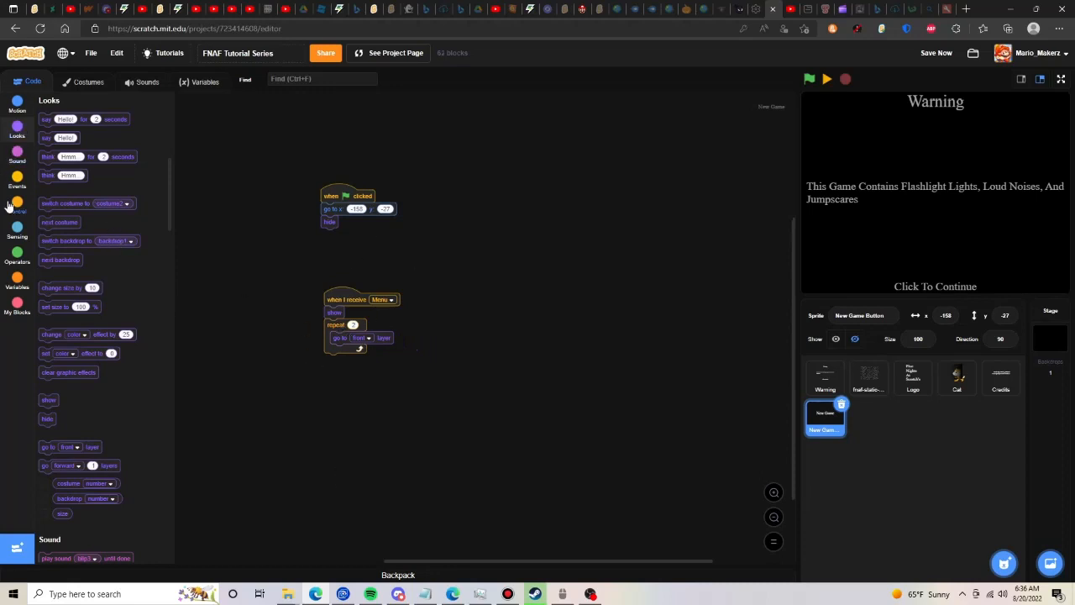
- Duplicate the "when I receive Menu" script beside the others and discard the copy's attached blocks, keeping only its hat block
left_click(16, 180)
right_click(344, 292)
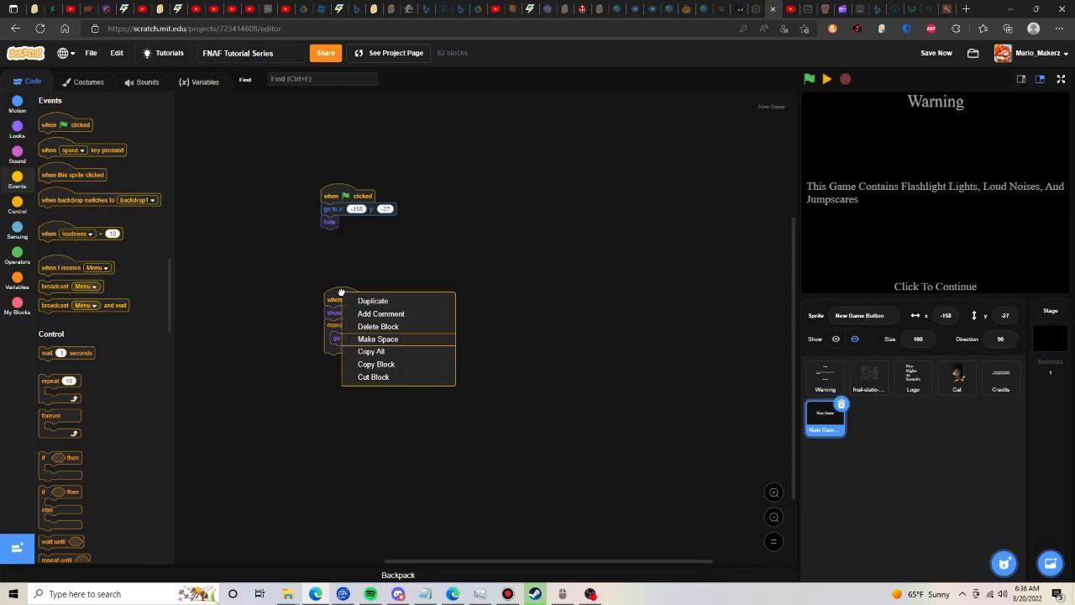
left_click(359, 300)
left_click(504, 252)
left_click_drag(511, 264, 108, 255)
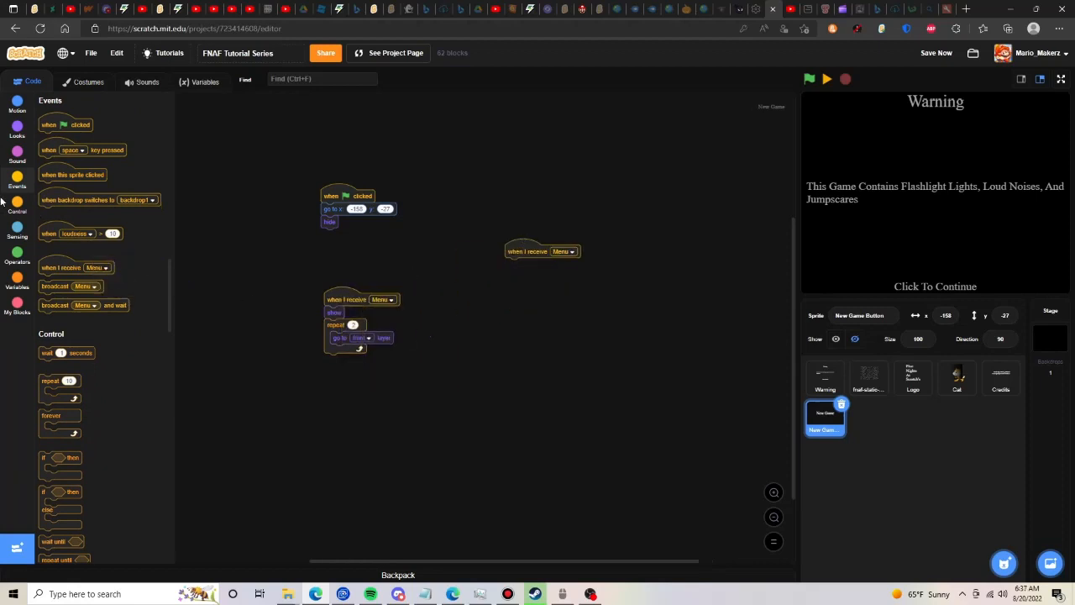
- Under the second Menu hat, build a forever loop that waits until touching mouse-pointer and switches costume to costume2
left_click(17, 204)
left_click_drag(69, 200, 534, 276)
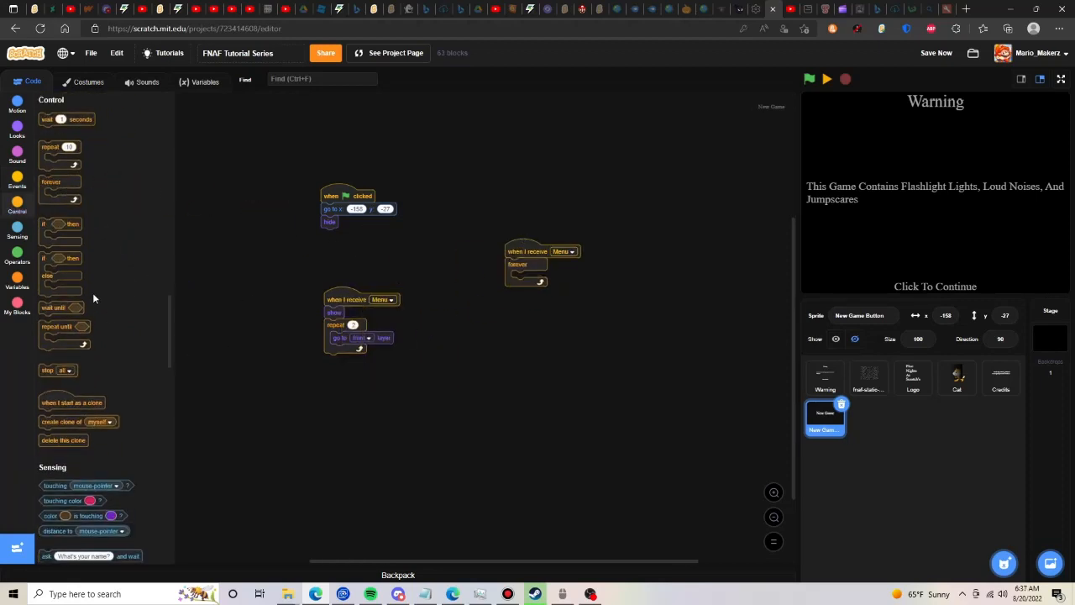
left_click_drag(70, 309, 538, 272)
left_click(17, 232)
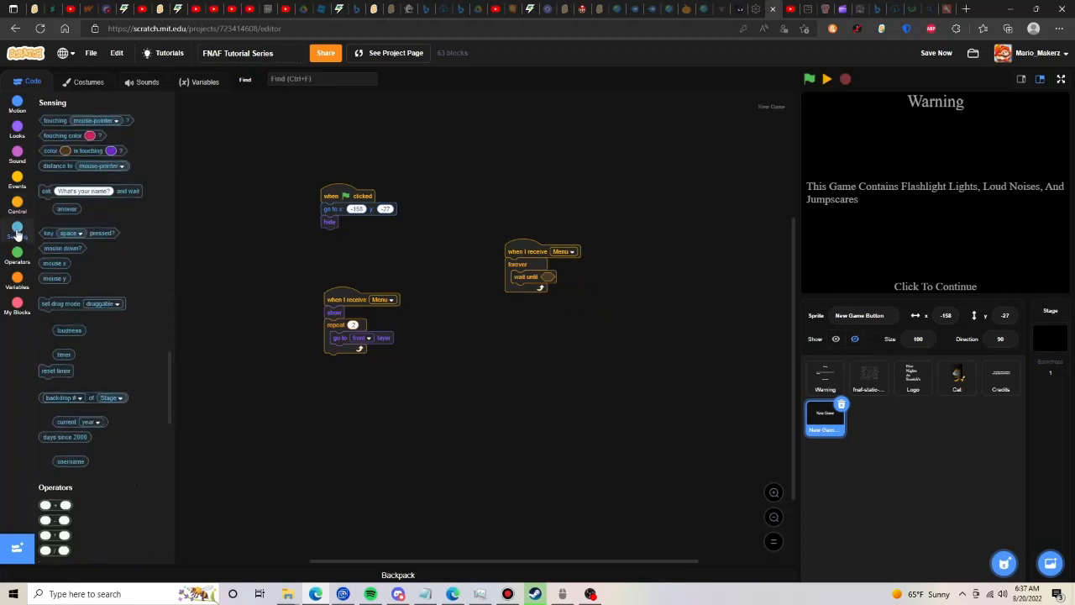
left_click_drag(63, 119, 571, 277)
left_click(16, 128)
left_click_drag(88, 202, 558, 290)
- Insert "switch costume to costume1" before the show block in the first Menu script
left_click_drag(111, 204, 382, 302)
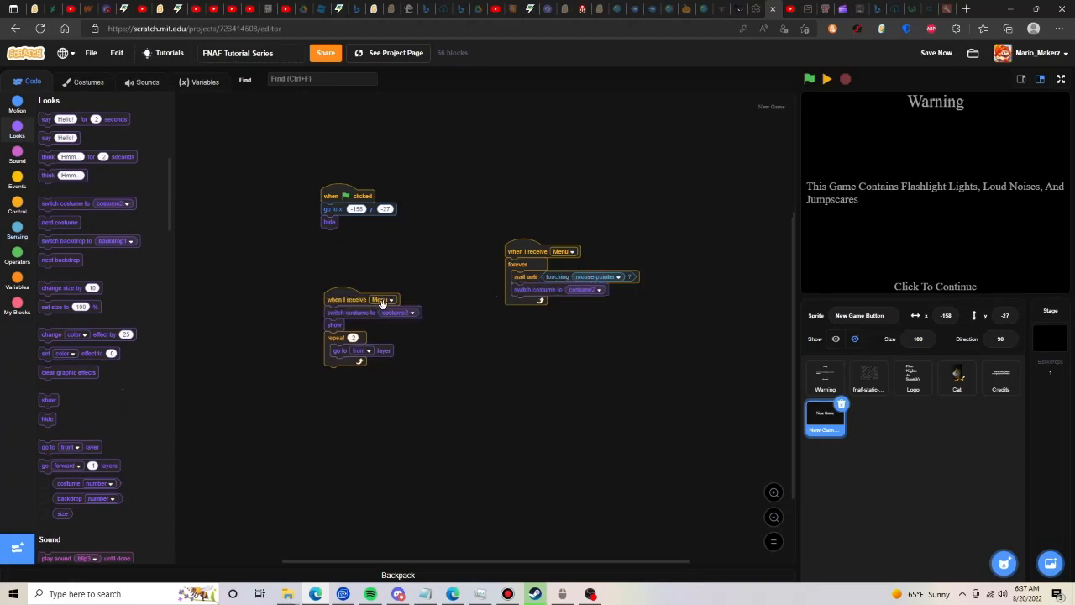
left_click(388, 317)
left_click(387, 316)
left_click(382, 330)
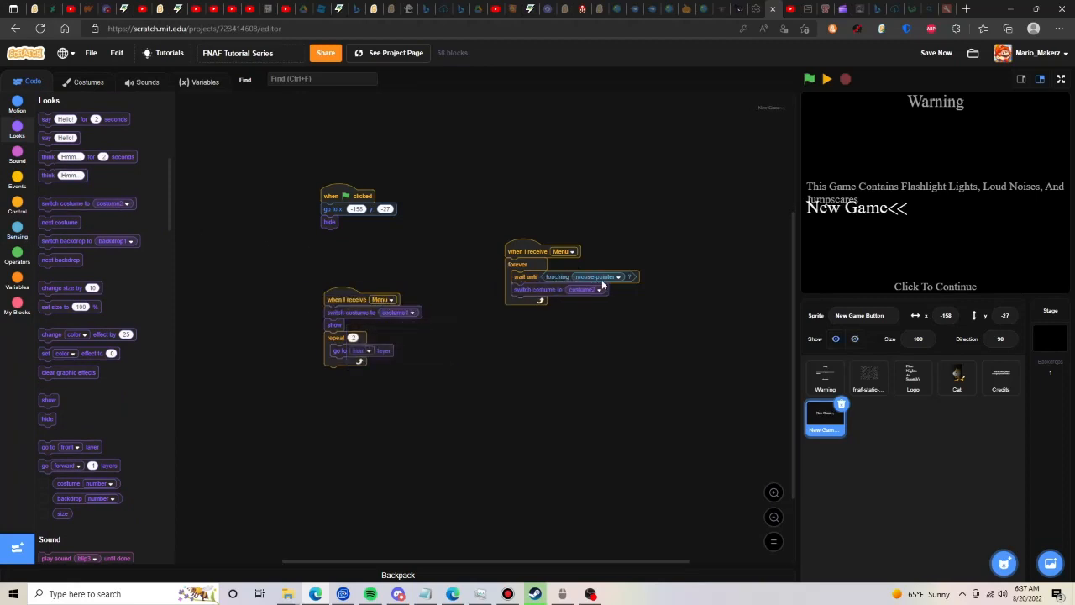
- Duplicate the wait-until and switch-costume pair at the end of the forever loop and set the copy's costume to costume1
right_click(540, 270)
left_click(556, 283)
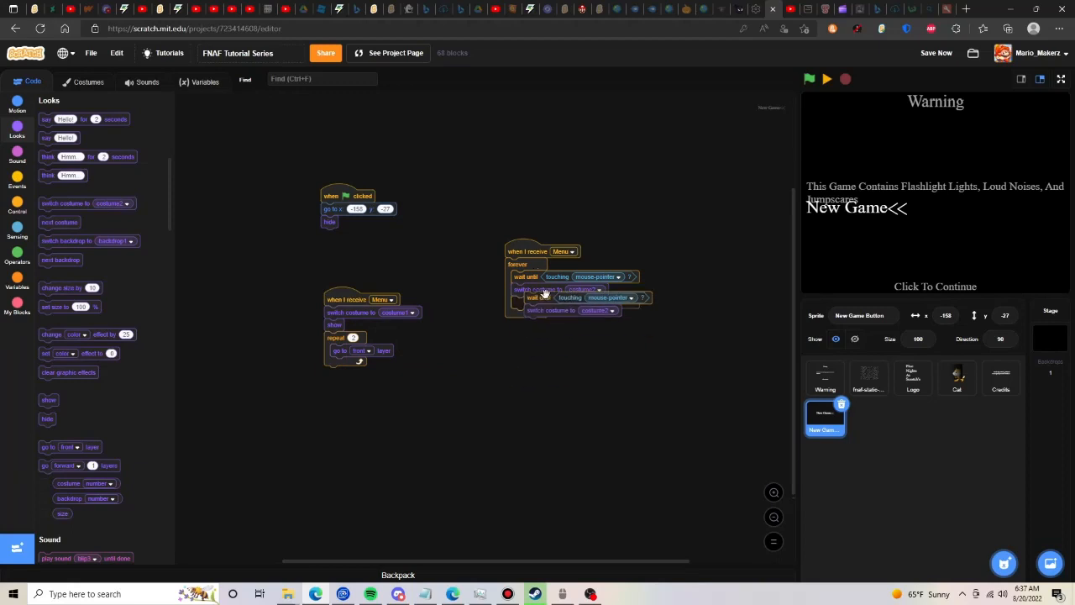
left_click(601, 317)
left_click(598, 316)
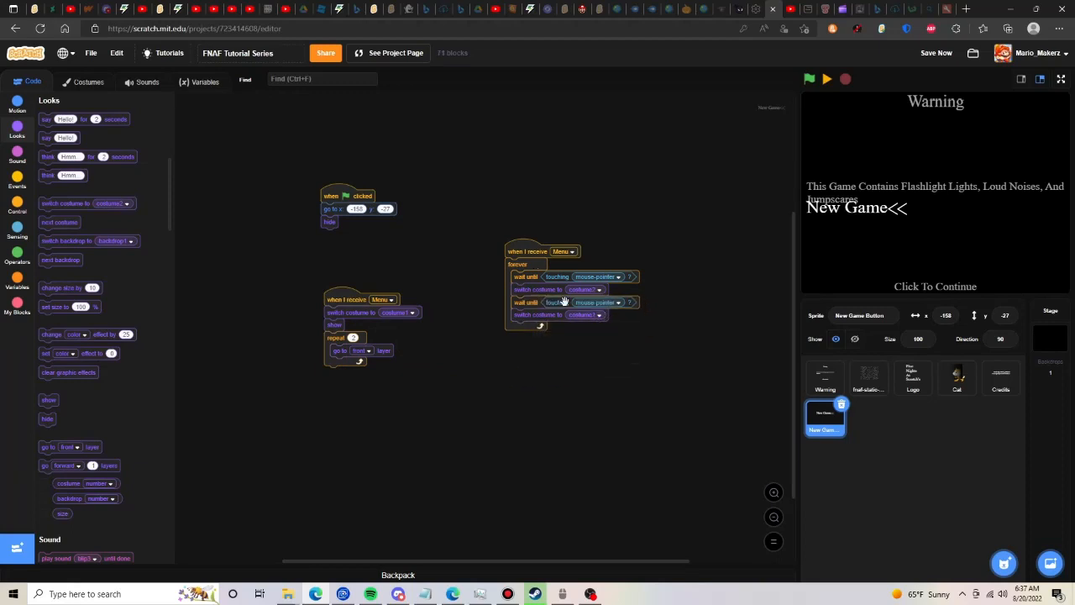
- Wrap the second wait-until's "touching mouse-pointer" condition in a "not" operator
left_click_drag(557, 302, 577, 315)
left_click_drag(613, 359, 622, 456)
left_click(17, 254)
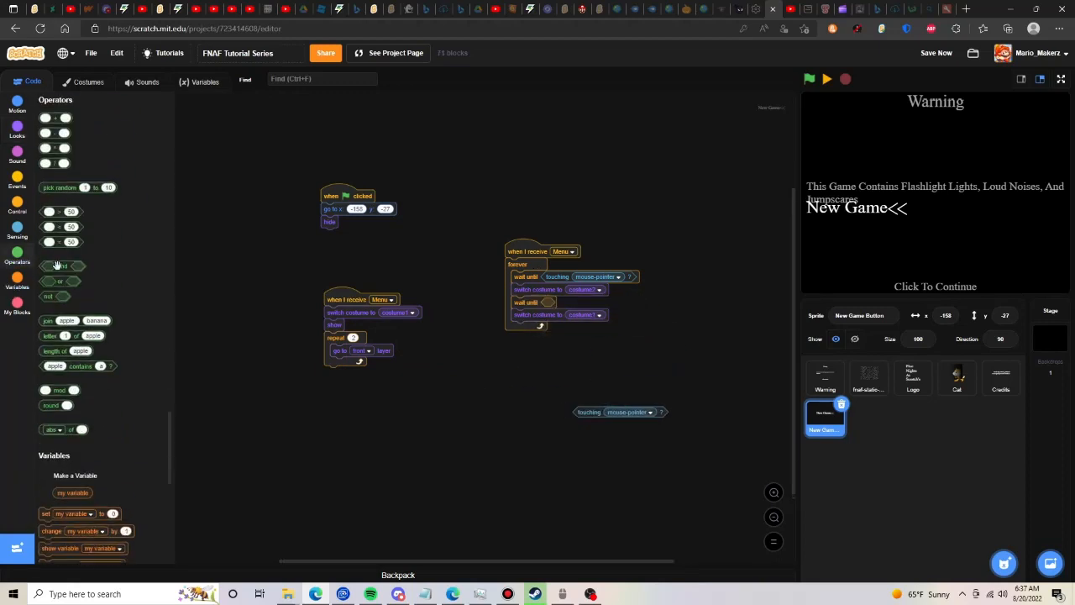
left_click_drag(53, 293, 547, 302)
left_click_drag(598, 414, 596, 303)
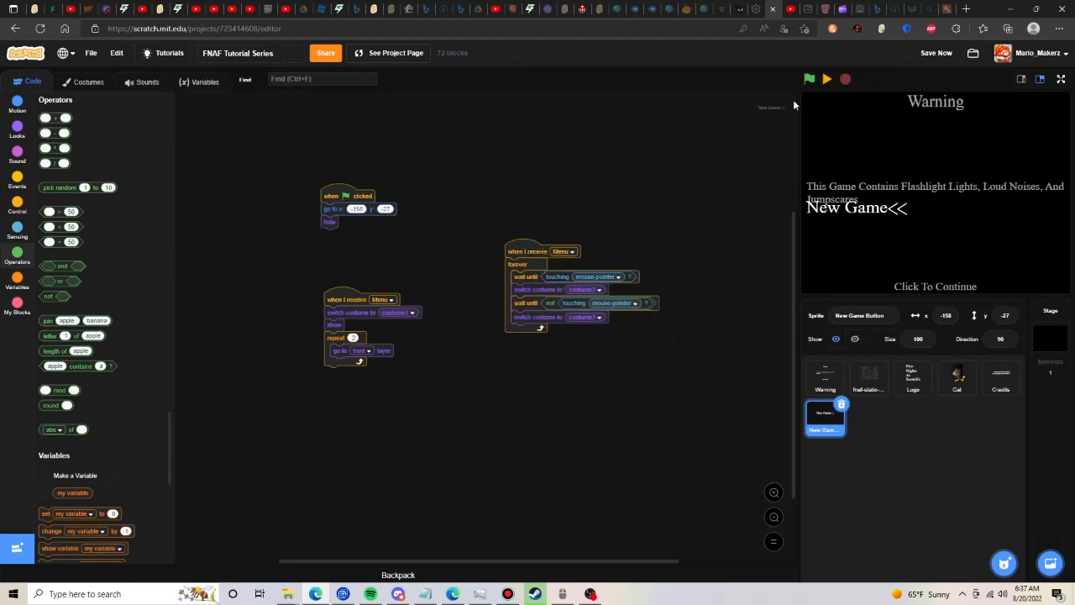
- Run the project past the warning screen and insert "start sound blip3" after the switch to costume2 in the forever loop
left_click(808, 79)
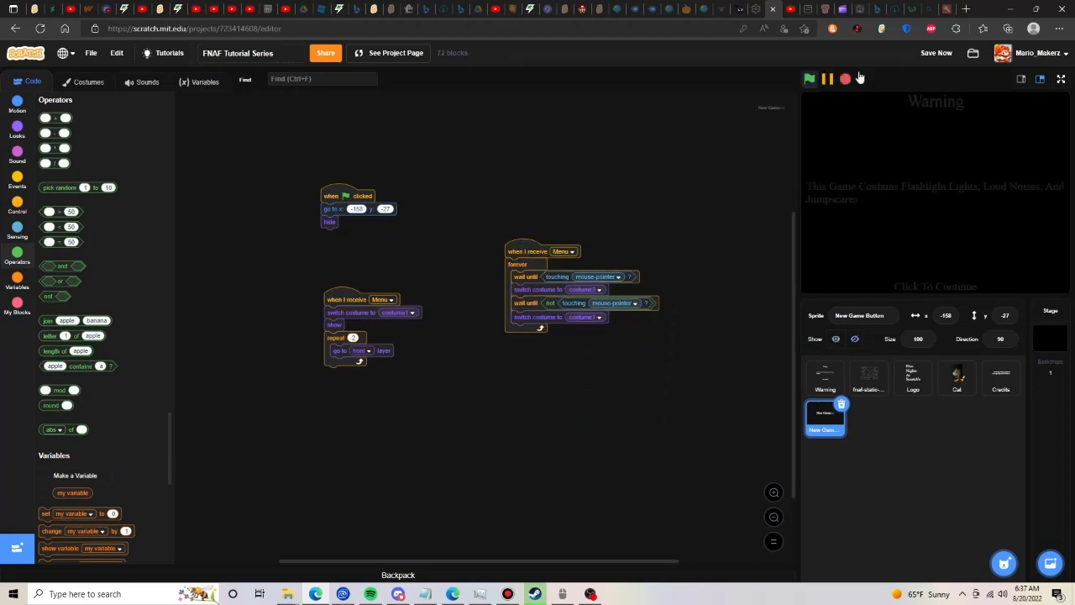
left_click(930, 200)
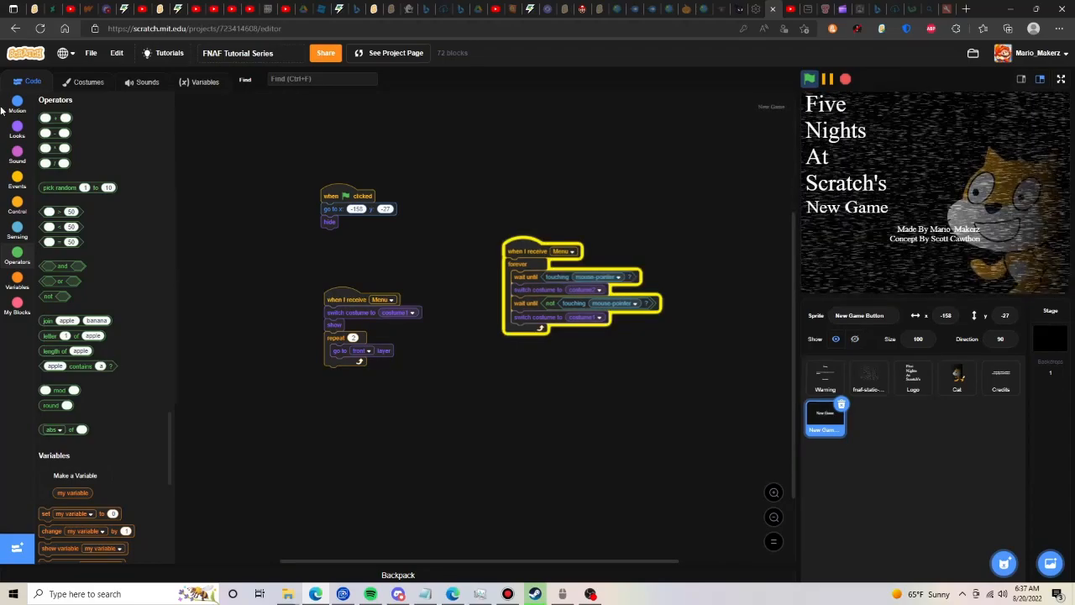
left_click(17, 155)
left_click_drag(65, 138, 534, 302)
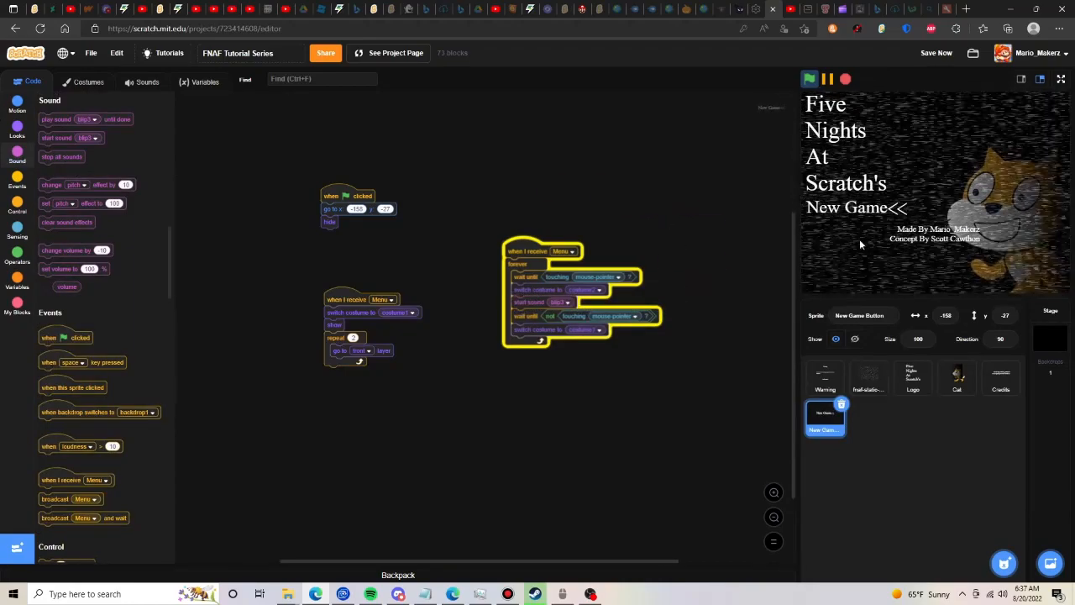
- Set the Credits sprite's green-flag position to x 0, y 0, run that script, and make the sprite visible again
left_click(1000, 377)
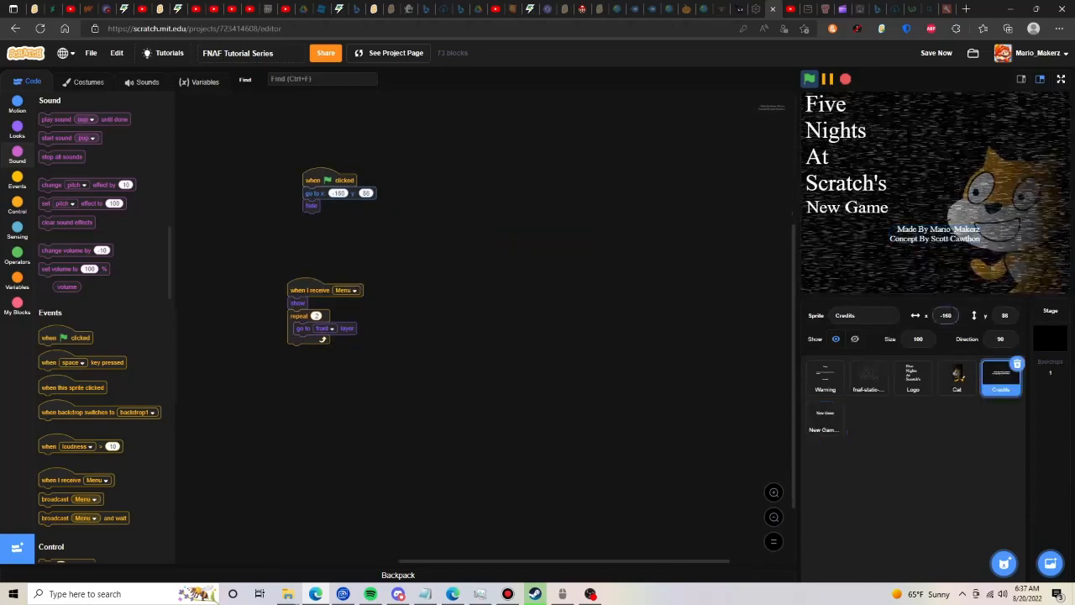
left_click(339, 193)
type("0")
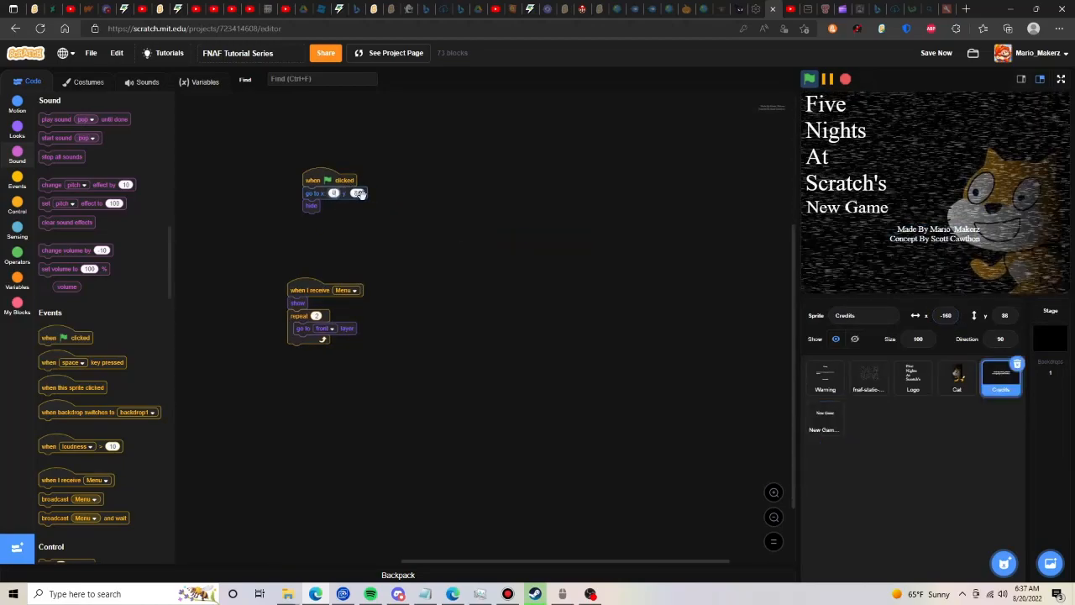
left_click(360, 194)
type("0")
left_click(341, 180)
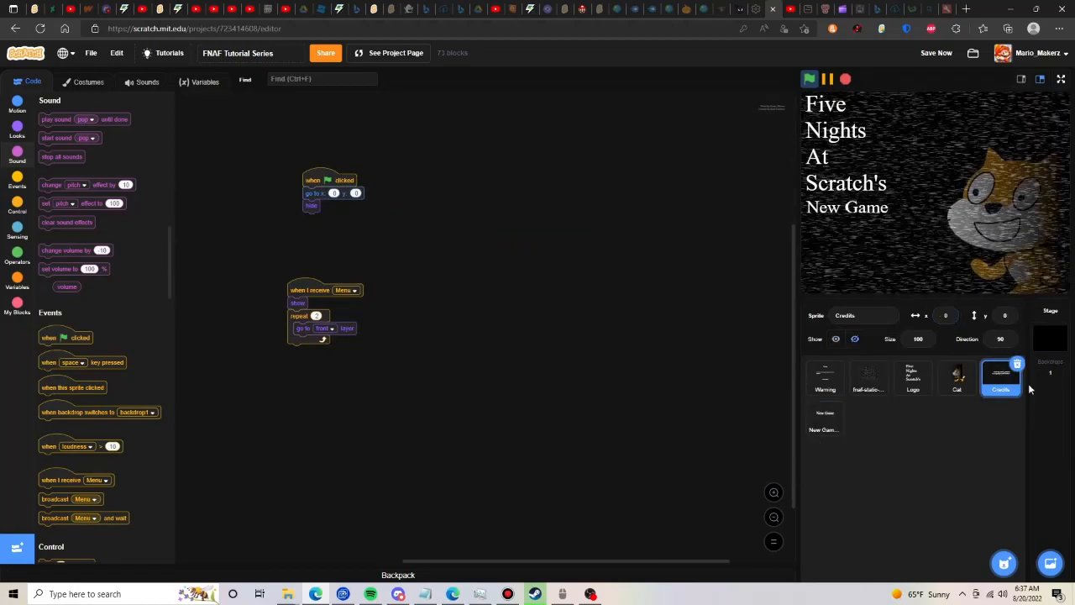
left_click(834, 339)
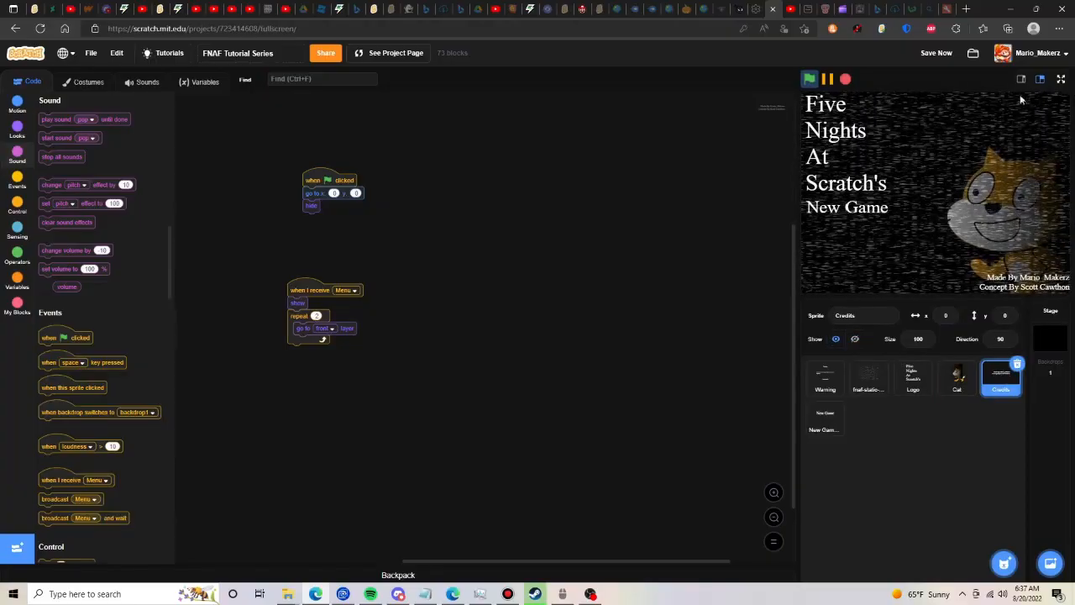
- Check the running menu and its New Game button in full screen, and pause the project back in the editor
left_click(1061, 78)
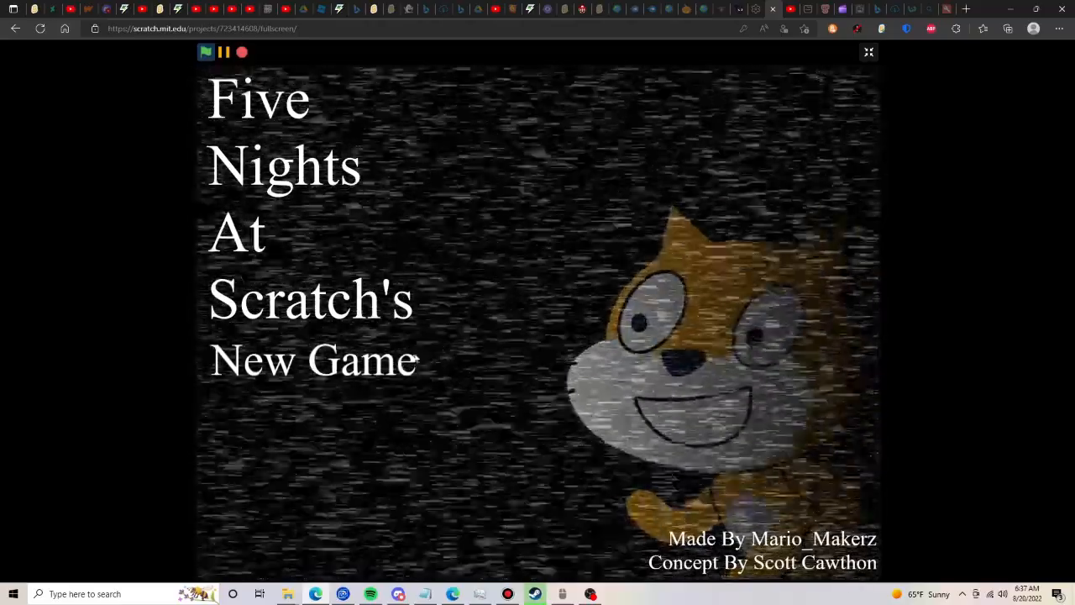
left_click(870, 53)
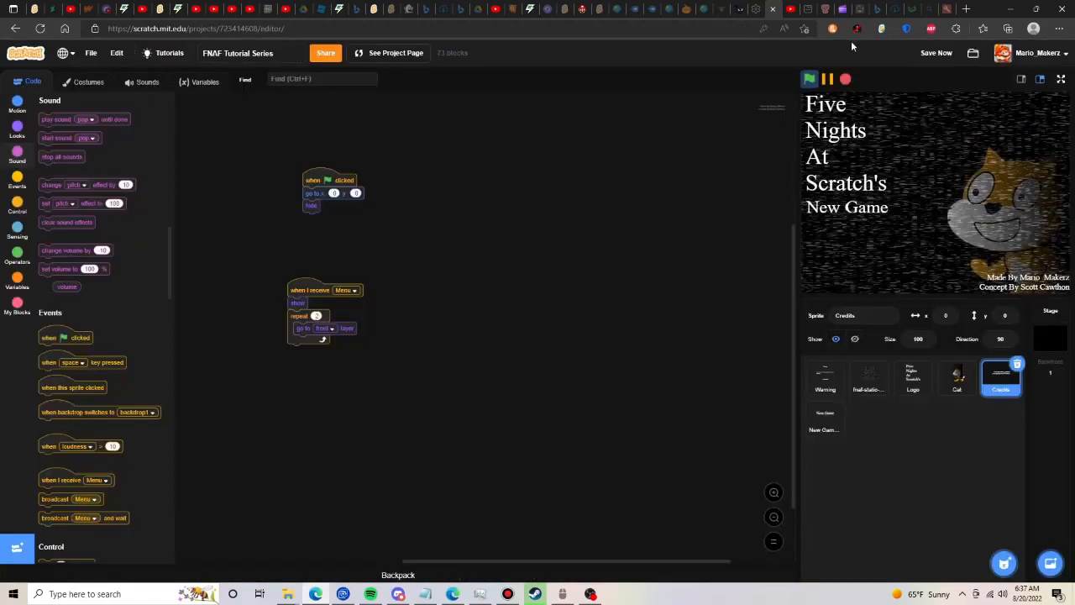
left_click(828, 78)
- Duplicate the New Game Button sprite and name the copy "Continue Button"
left_click(827, 414)
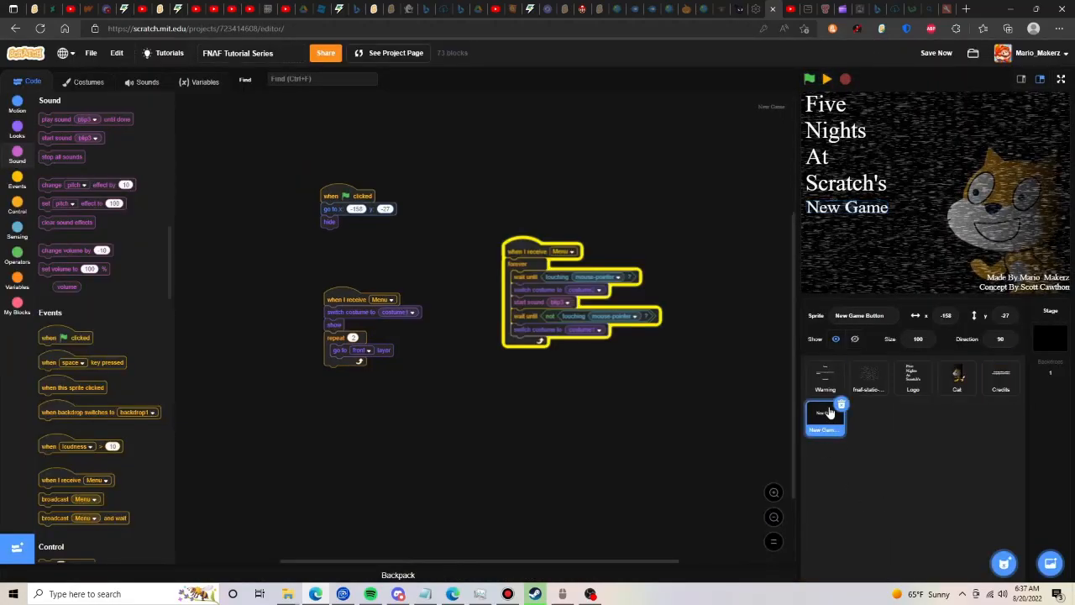
right_click(830, 411)
left_click(846, 424)
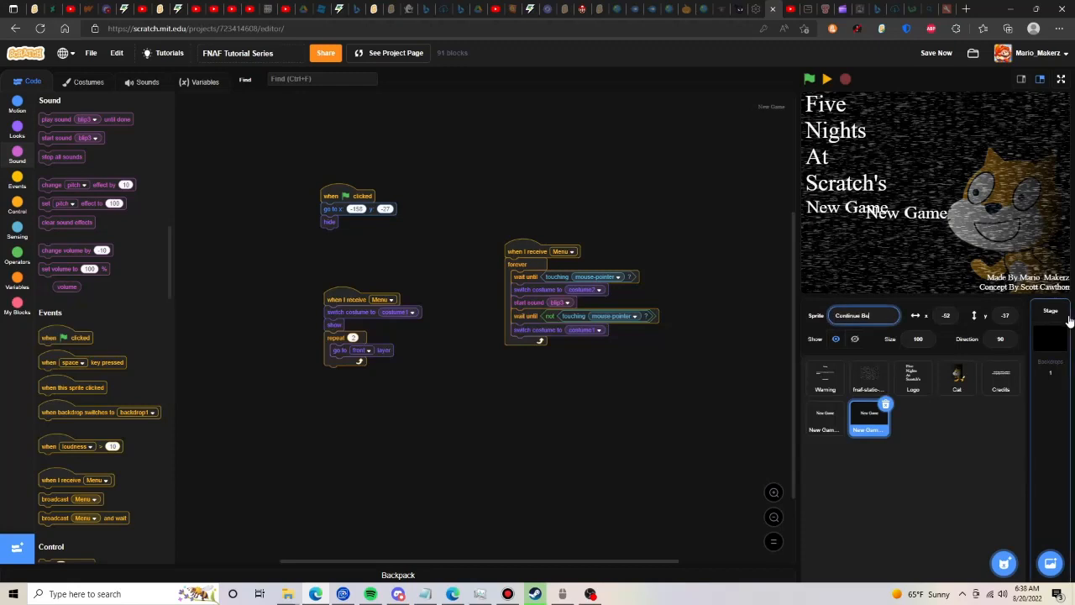
key("Return")
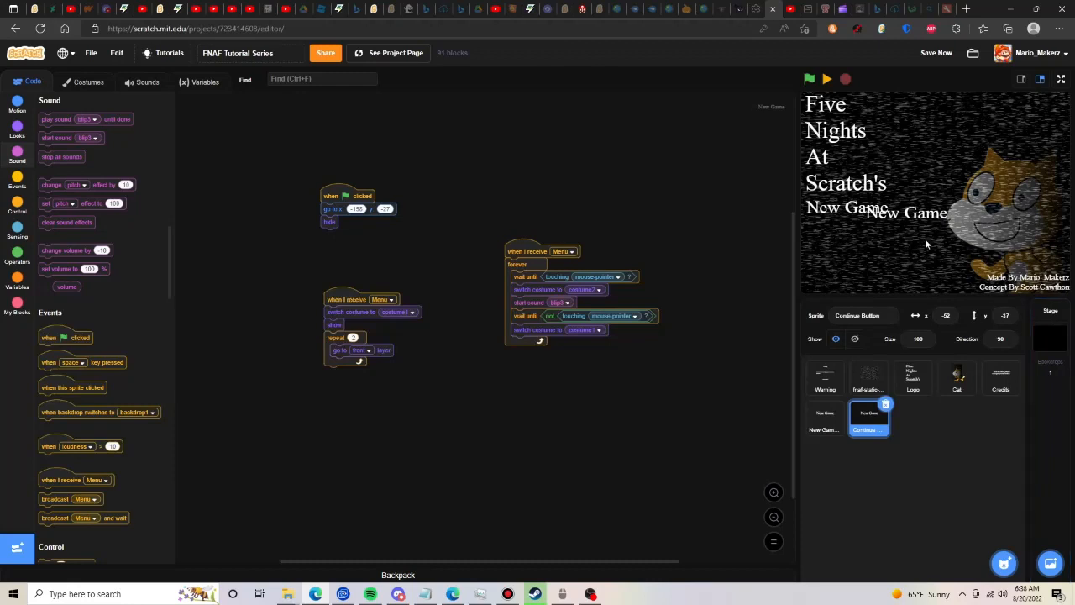
- Place the Continue Button directly below New Game on the stage and set its green-flag y position to -57
left_click_drag(907, 217, 846, 228)
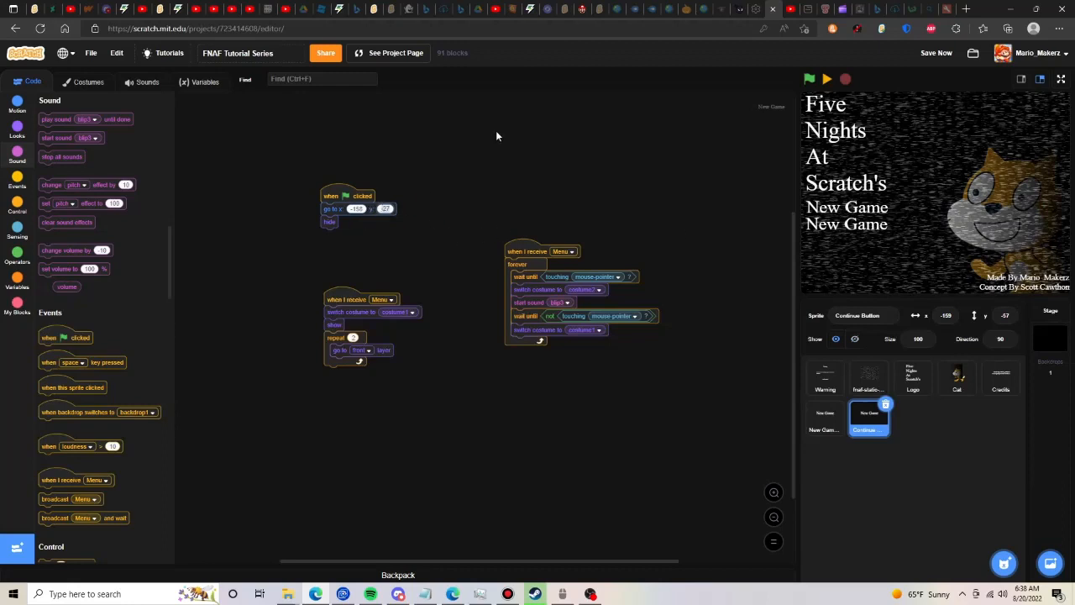
type("-58")
key("BackSpace")
type("7")
- Replace the "New Game" text in the Continue Button's first costume with "Continue" and centre it on the canvas
left_click(88, 82)
left_click(108, 321)
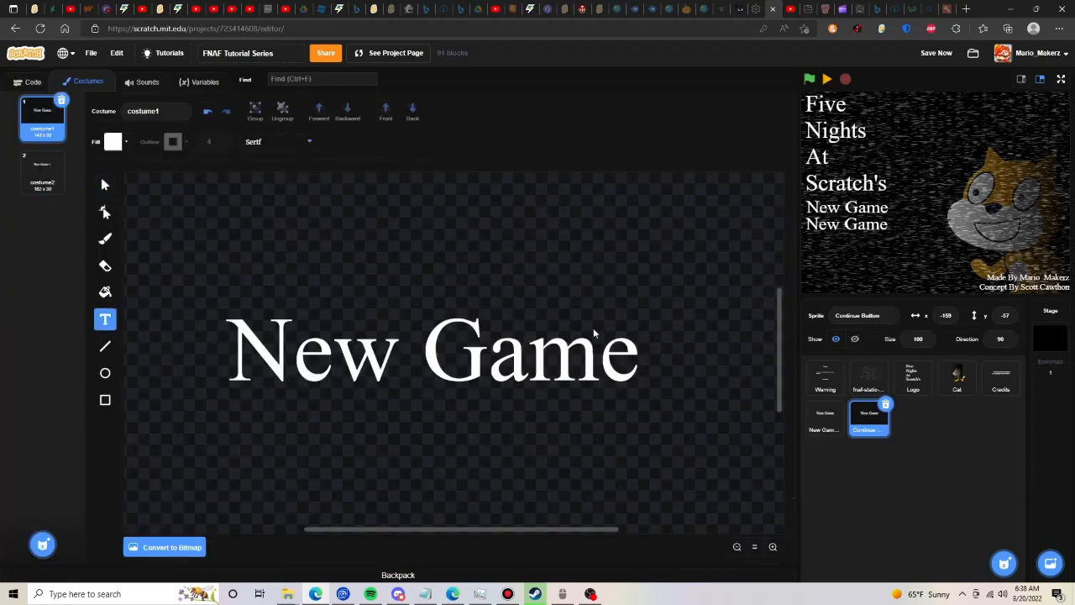
left_click(640, 336)
left_click_drag(640, 336, 238, 338)
type("Cot")
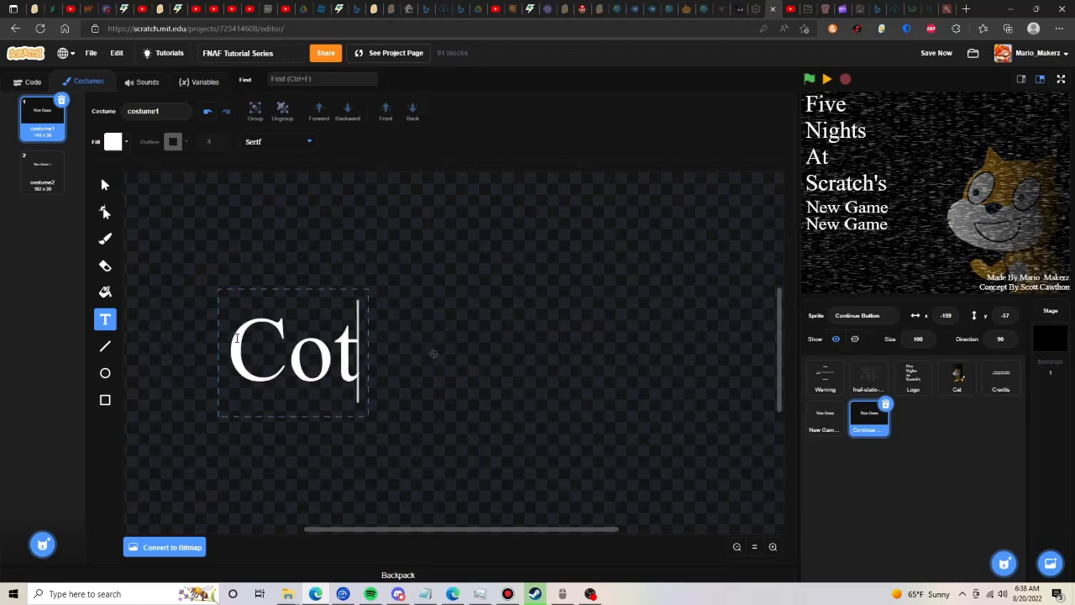
key("BackSpace")
type("ntinue")
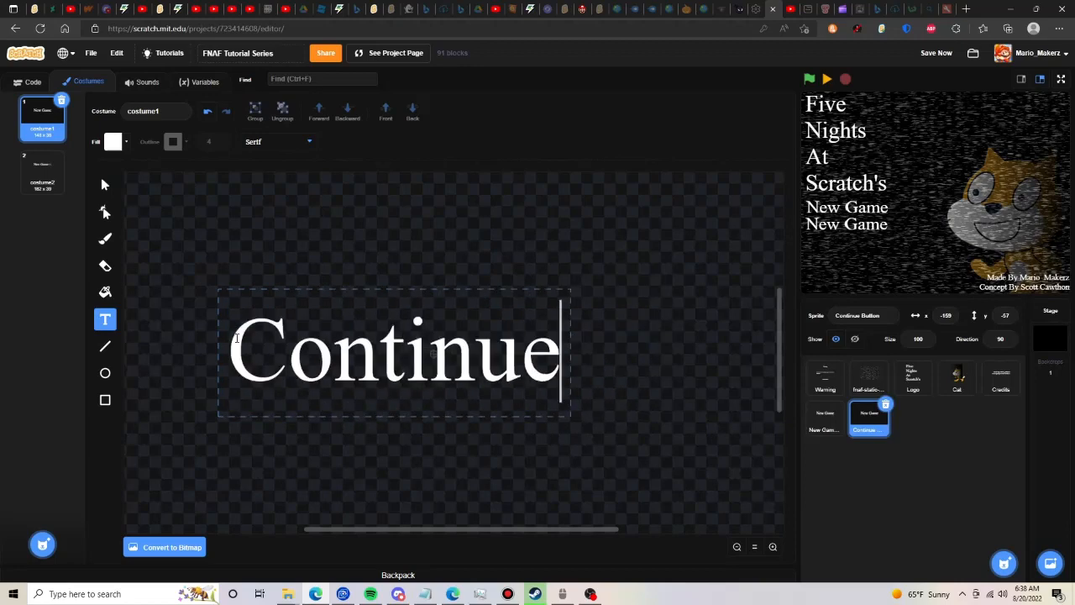
left_click(105, 184)
left_click_drag(500, 356, 540, 356)
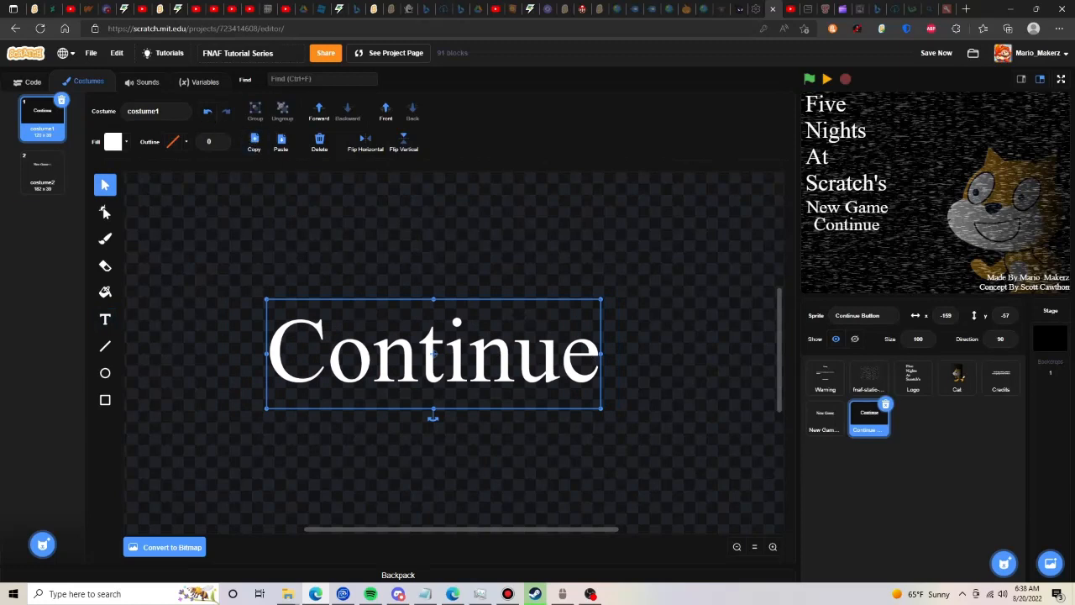
- Replace the "New Game" text in the Continue Button's second costume with a copy of the "Continue" text, keeping the arrows
left_click(42, 172)
left_click(320, 141)
key("ctrl+v")
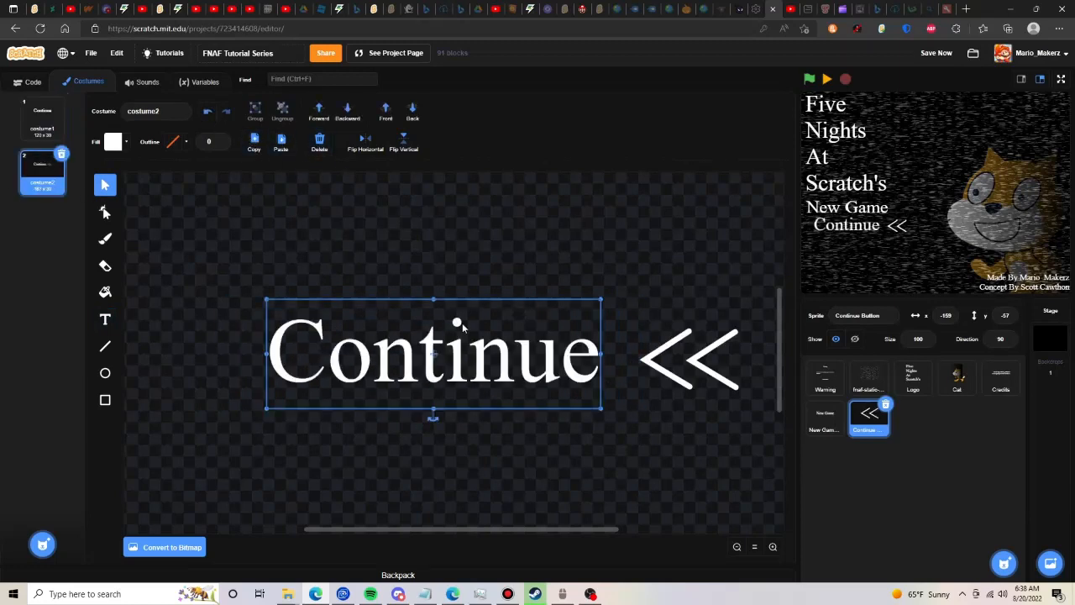
left_click(525, 220)
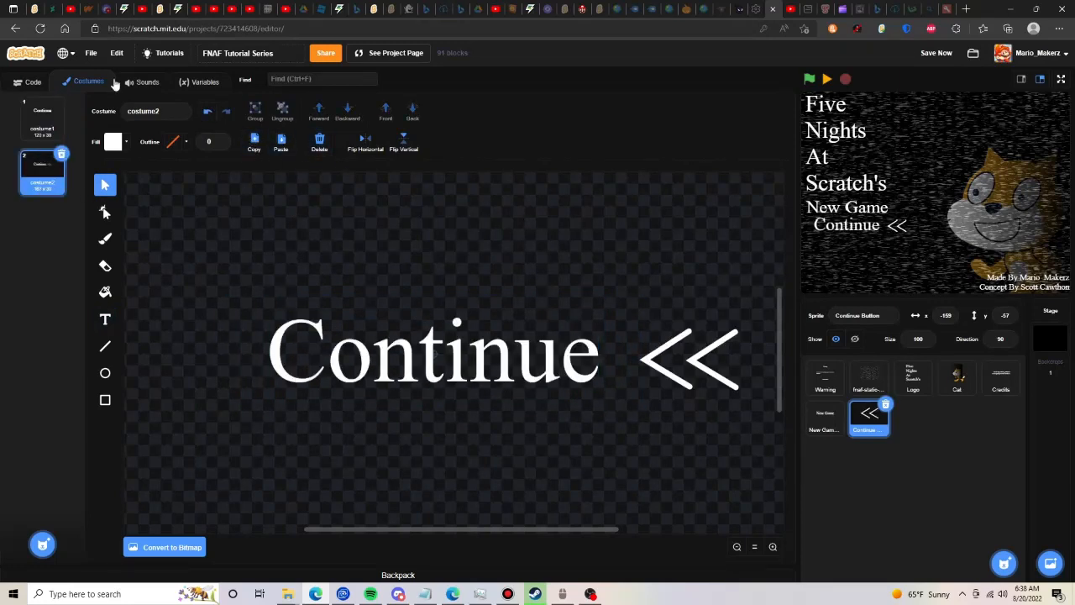
- Return to the first costume, align Continue with New Game's left edge on the stage, and set the green-flag x position to -171
left_click(42, 120)
left_click(18, 83)
left_click(10, 107)
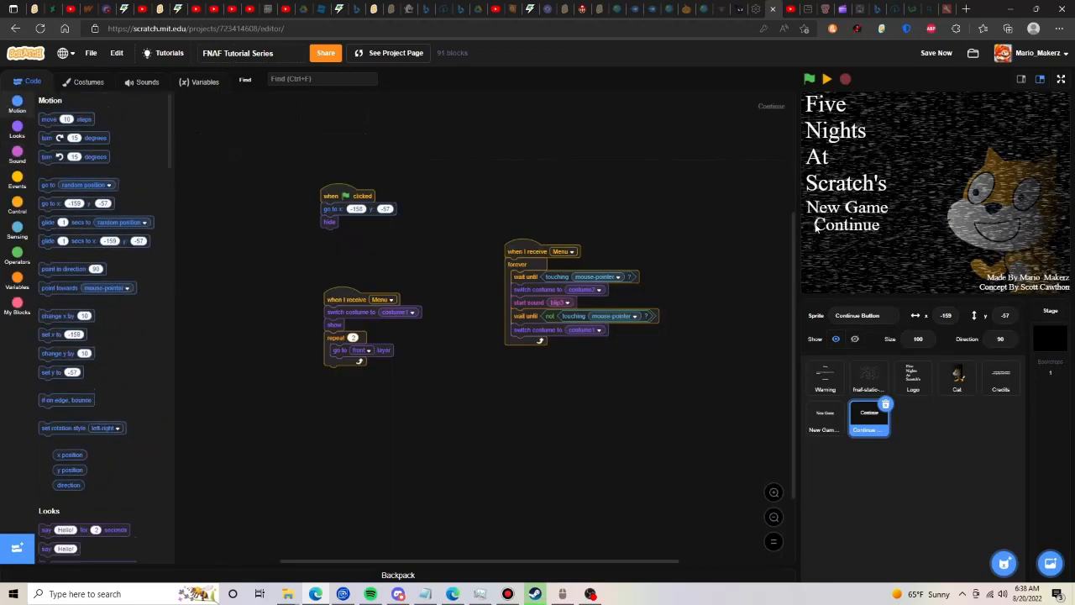
left_click_drag(816, 226, 810, 227)
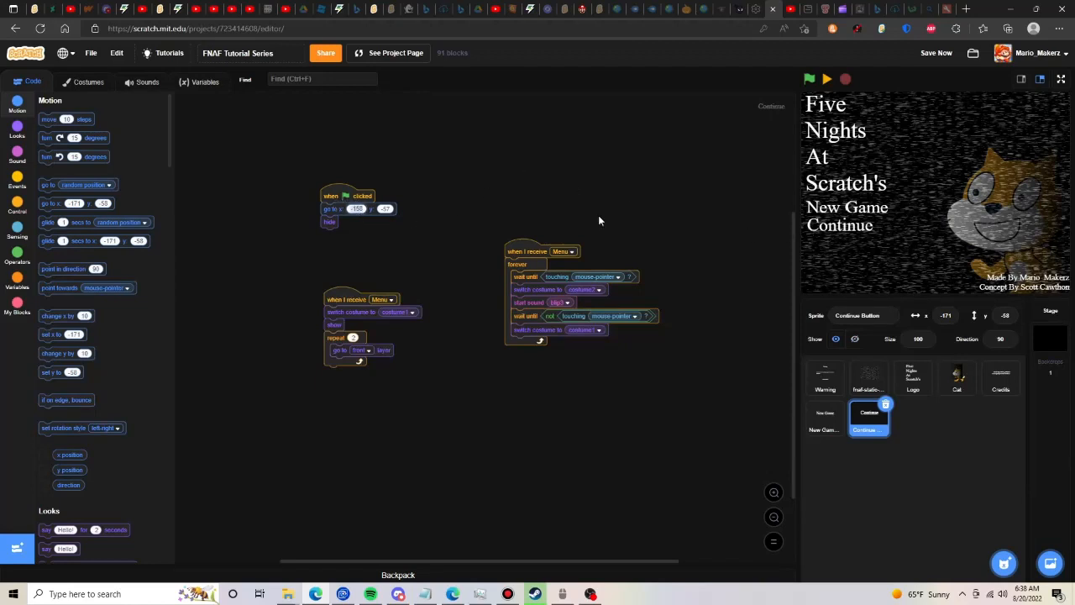
type("1")
key("BackSpace")
key("BackSpace")
key("BackSpace")
type("171")
key("Return")
- Resume the project, run the Continue Button's Menu scripts to test its hover effect, and save the project
left_click(828, 81)
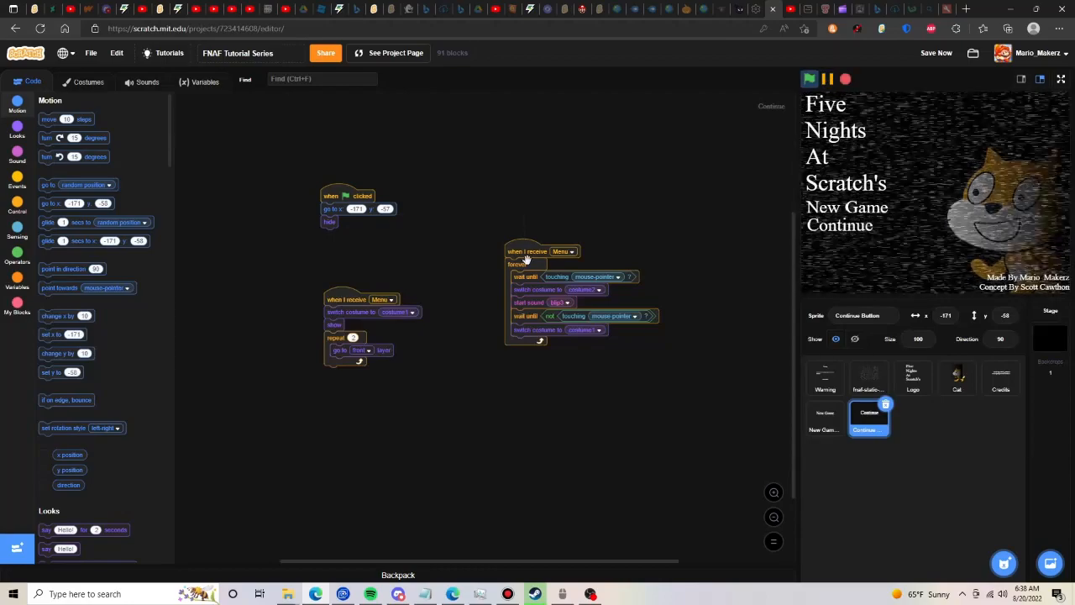
left_click(515, 251)
left_click(327, 298)
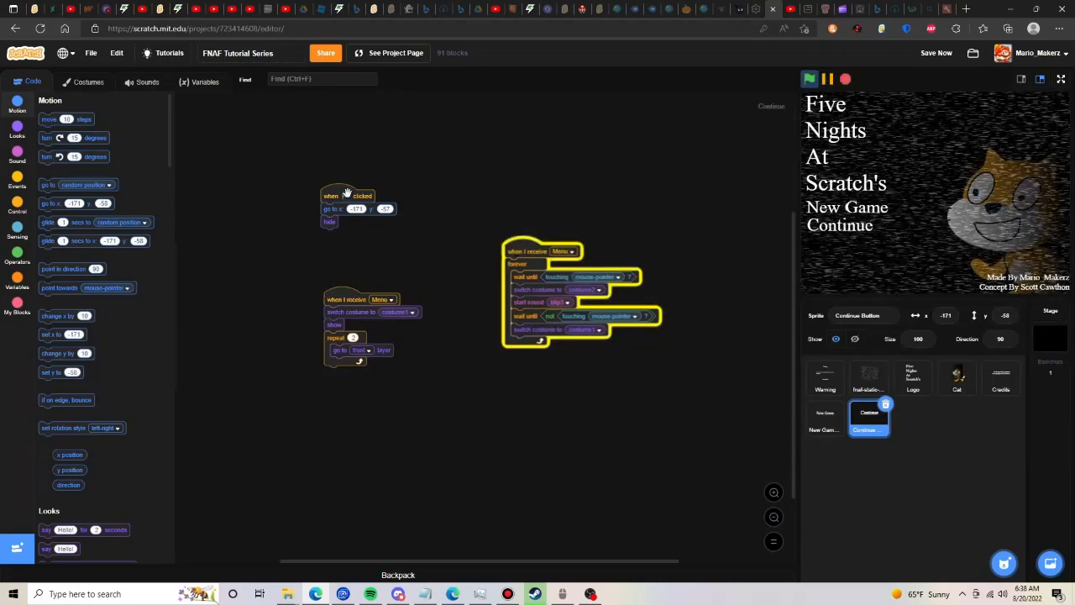
mouse_move(855, 229)
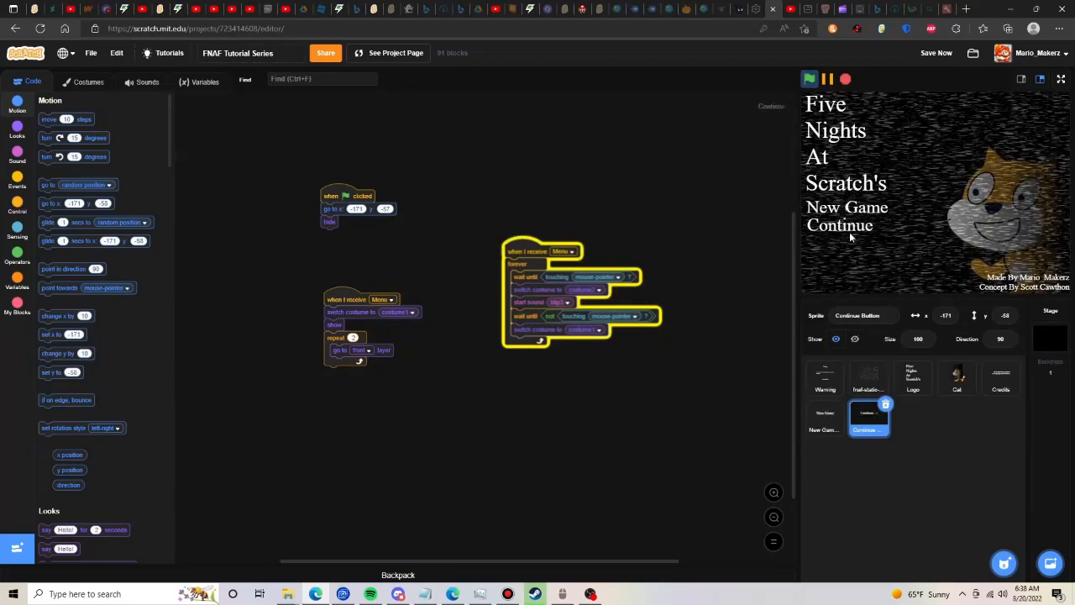
left_click(935, 56)
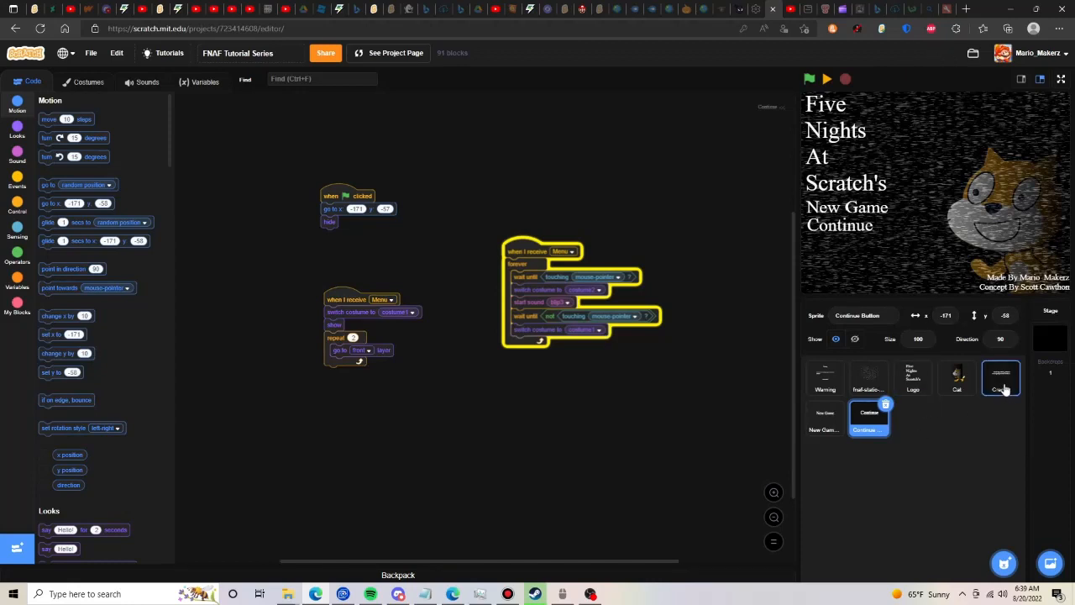
- Add a script to the New Game Button that sends a broadcast when the sprite is clicked
left_click(827, 419)
left_click(17, 179)
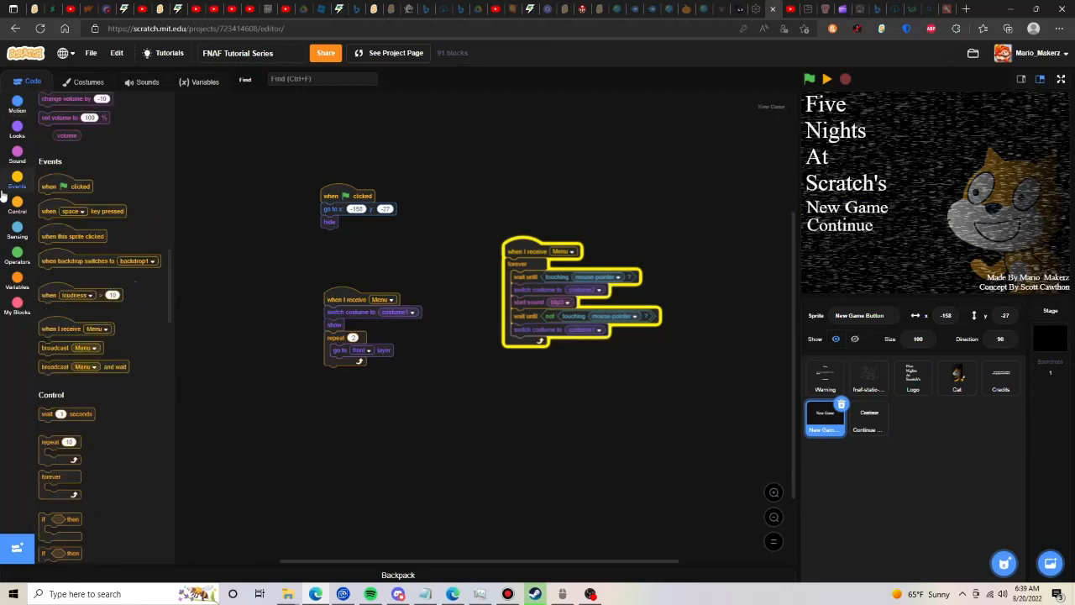
left_click_drag(54, 172, 452, 329)
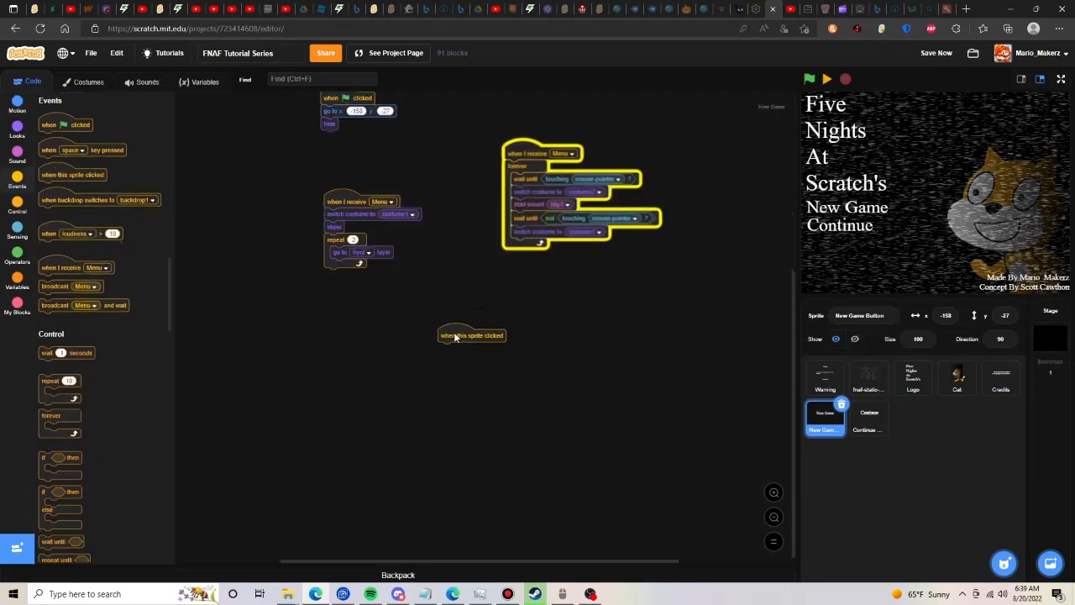
left_click_drag(96, 284, 486, 348)
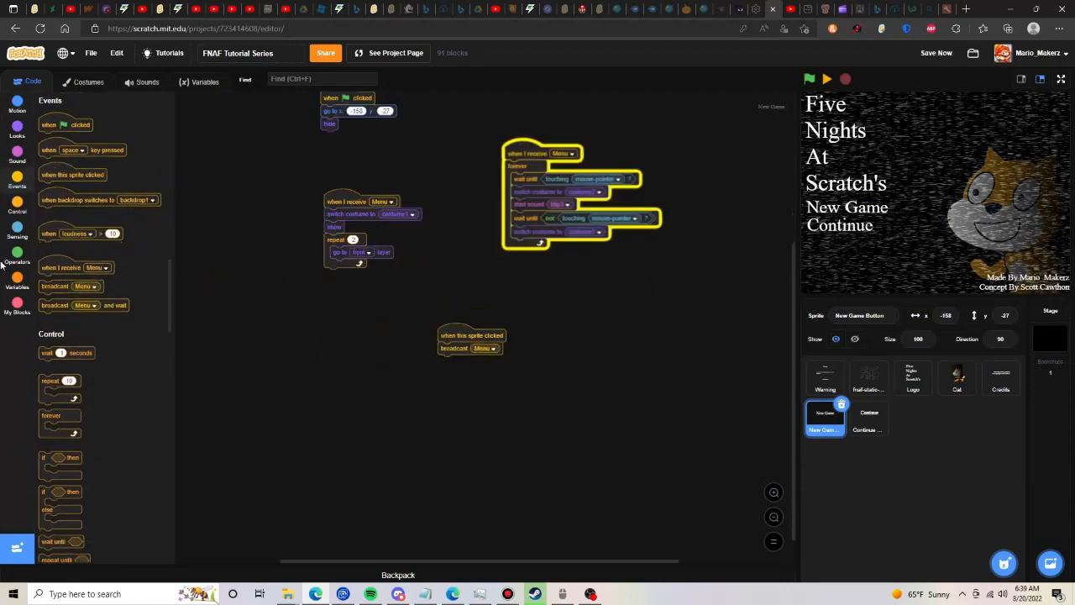
- Create a variable "Night" for all sprites and set it to 1 before the broadcast in the click script
left_click(17, 288)
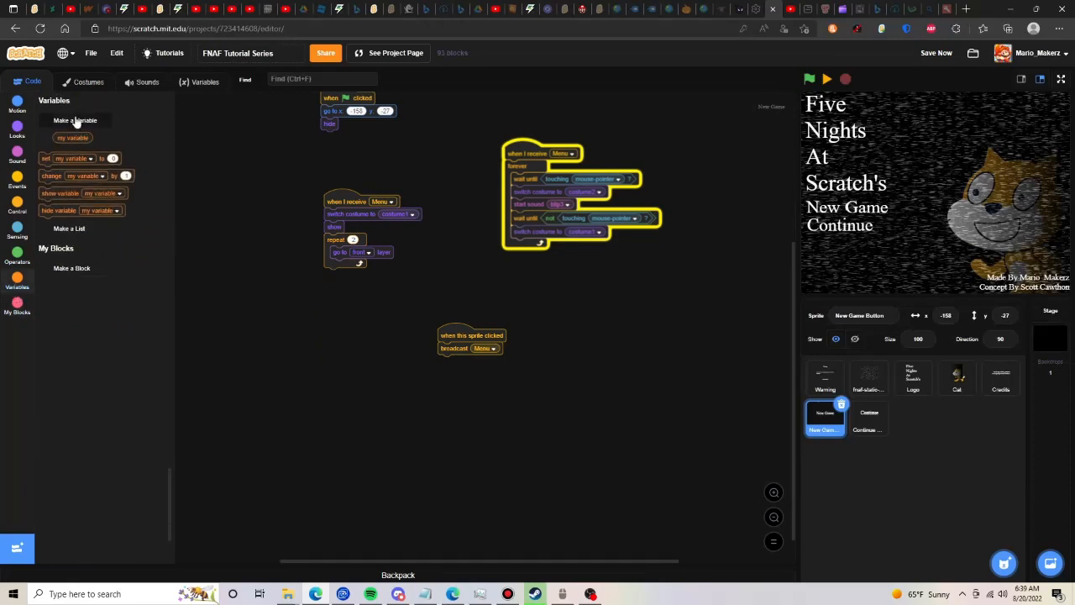
left_click(78, 119)
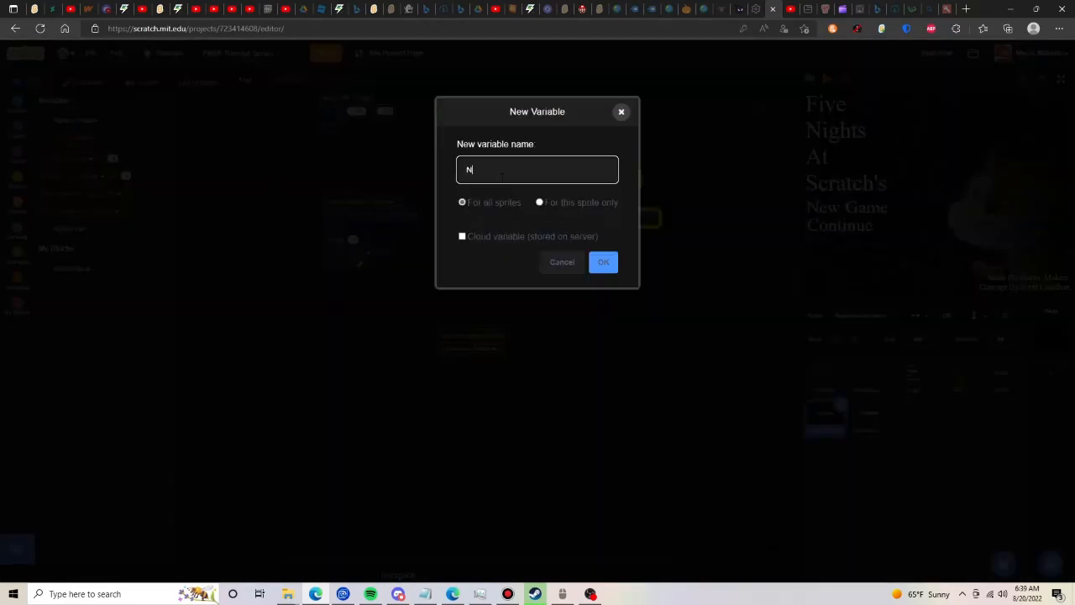
left_click(591, 266)
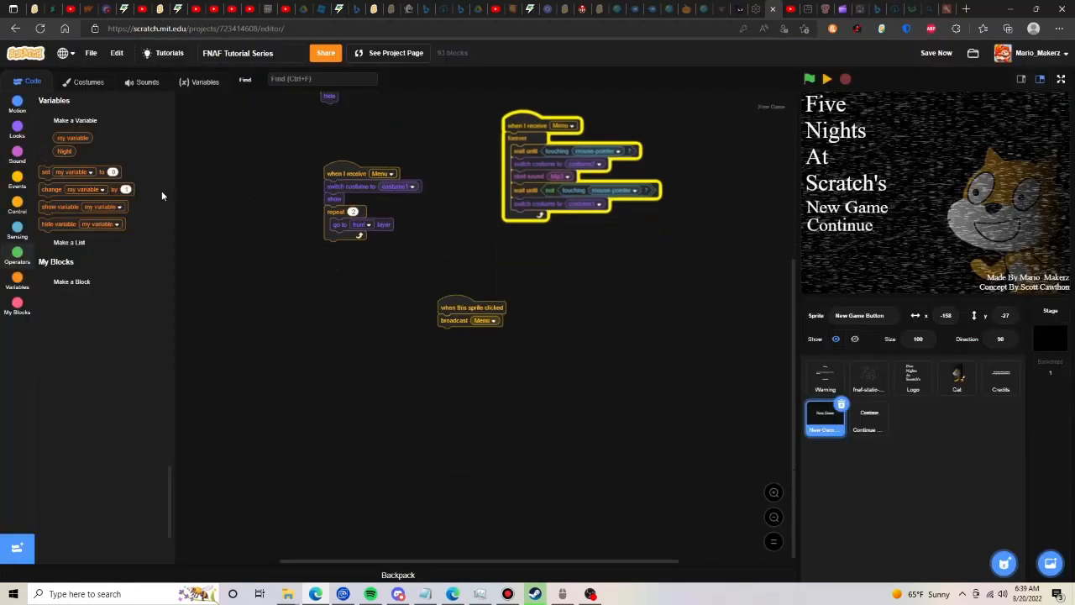
left_click_drag(64, 174, 460, 321)
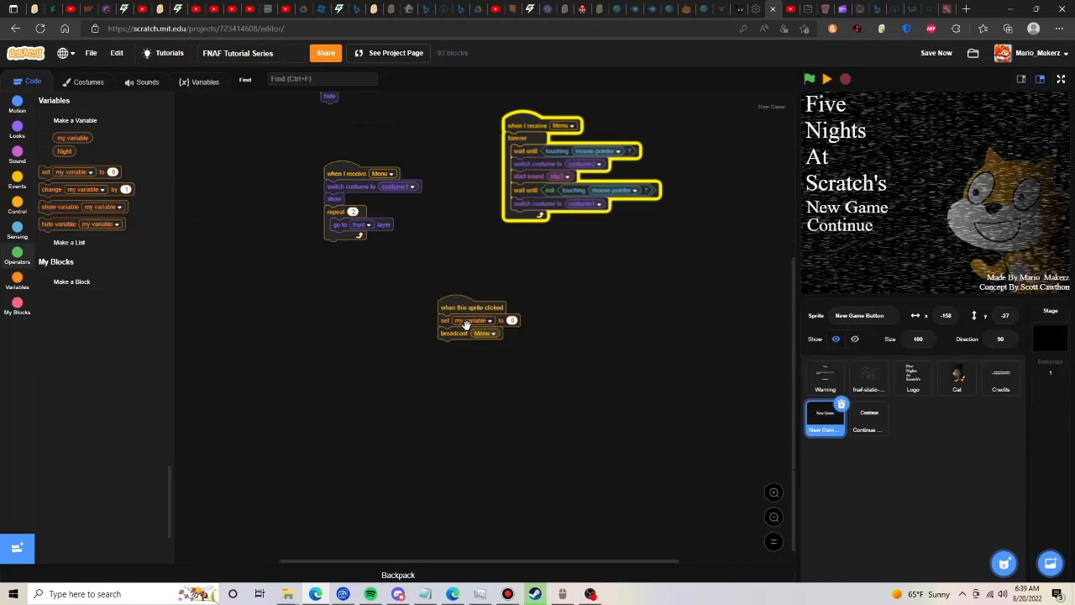
left_click(474, 320)
left_click(408, 362)
- Make the click script broadcast a new message "Newspaper" and then hide the New Game Button
left_click(487, 332)
left_click(488, 360)
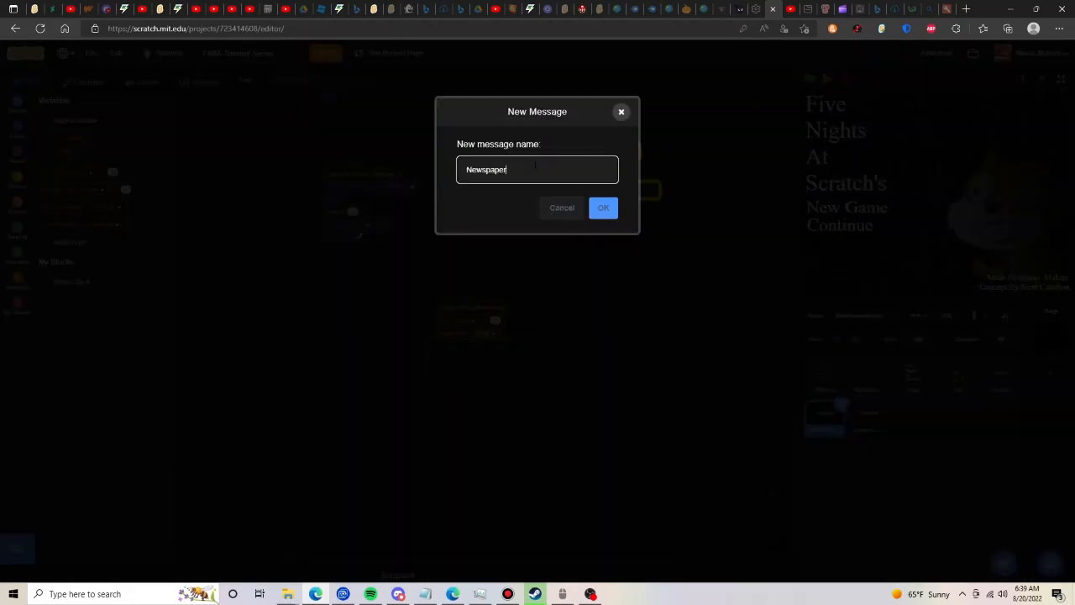
key("Return")
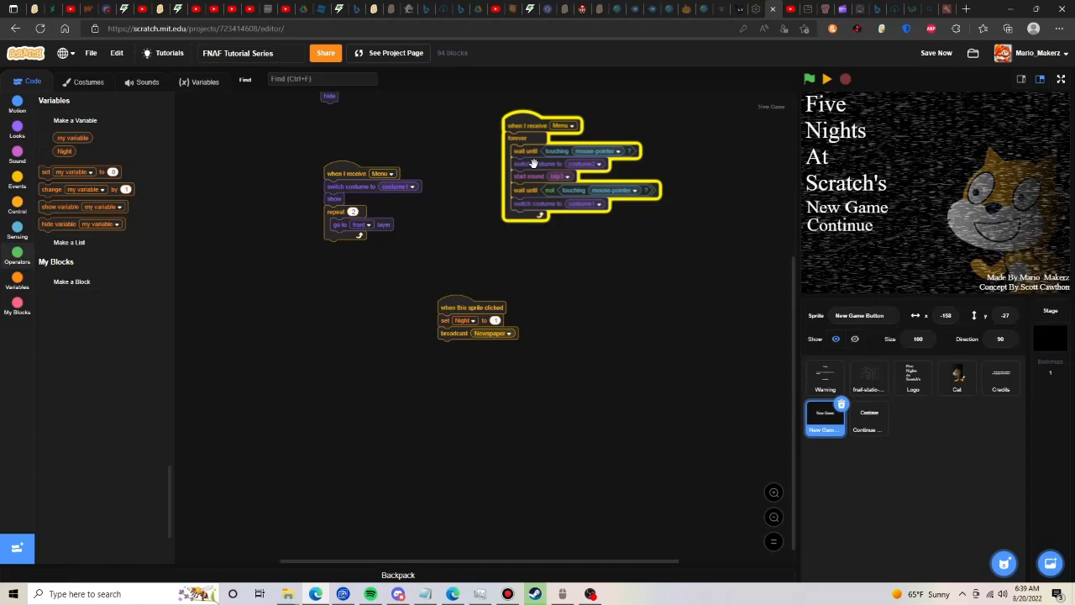
left_click(17, 180)
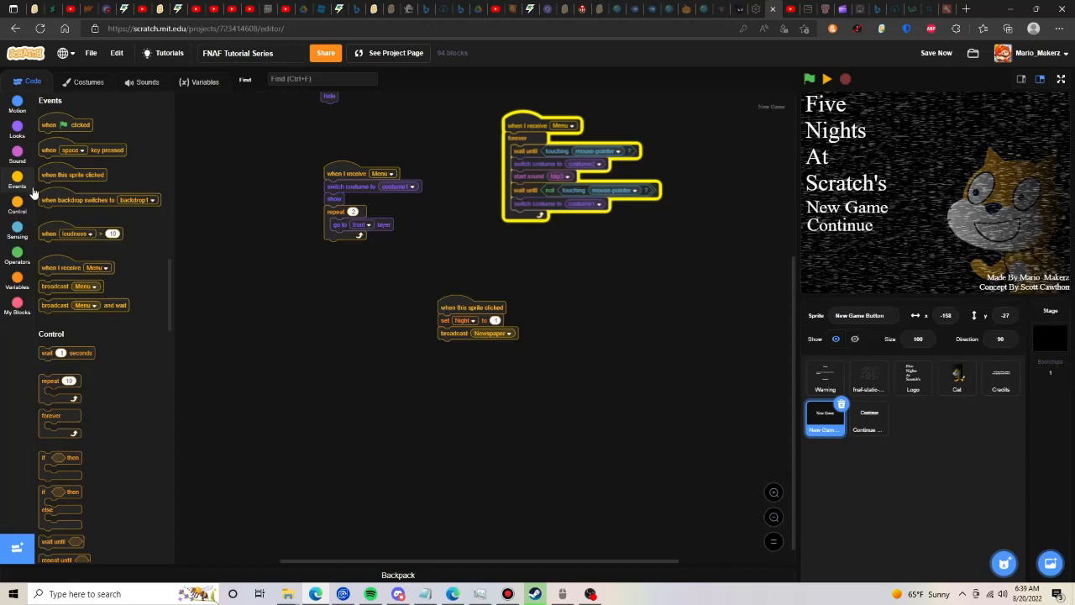
left_click(17, 130)
left_click_drag(57, 417, 454, 349)
- Add a script to the Continue Button that hides it on receiving "Newspaper", and return to the New Game Button
left_click(870, 420)
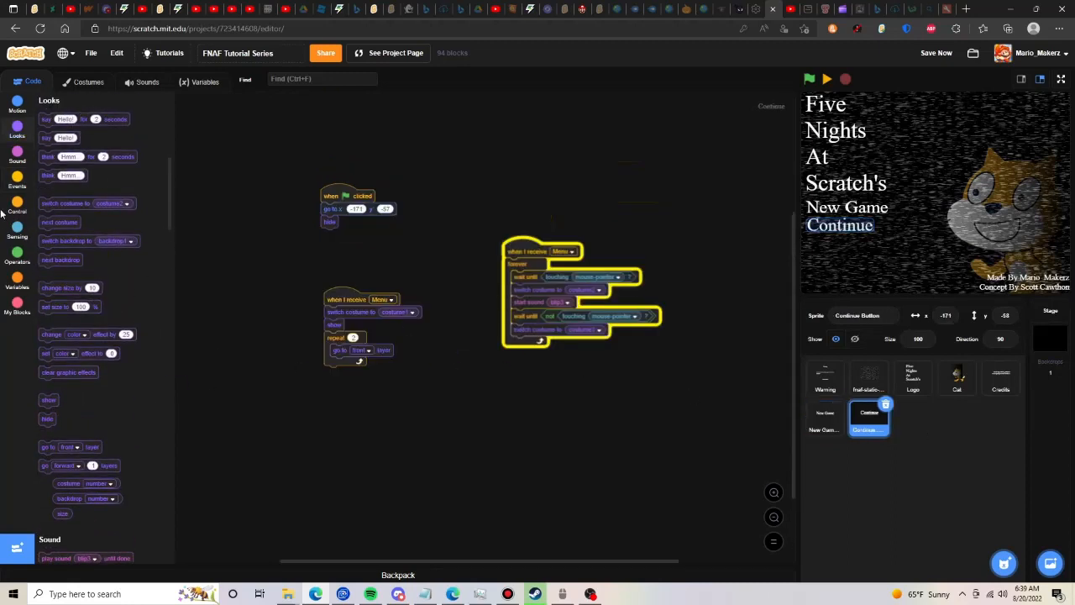
left_click(17, 179)
left_click_drag(446, 445, 522, 427)
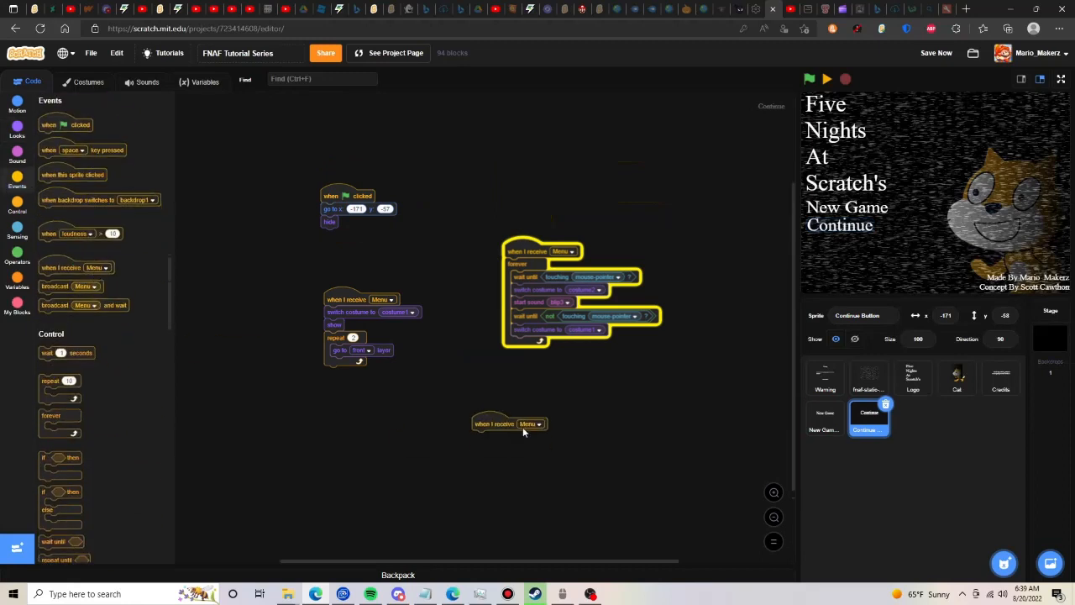
left_click(522, 426)
left_click(538, 482)
left_click(10, 126)
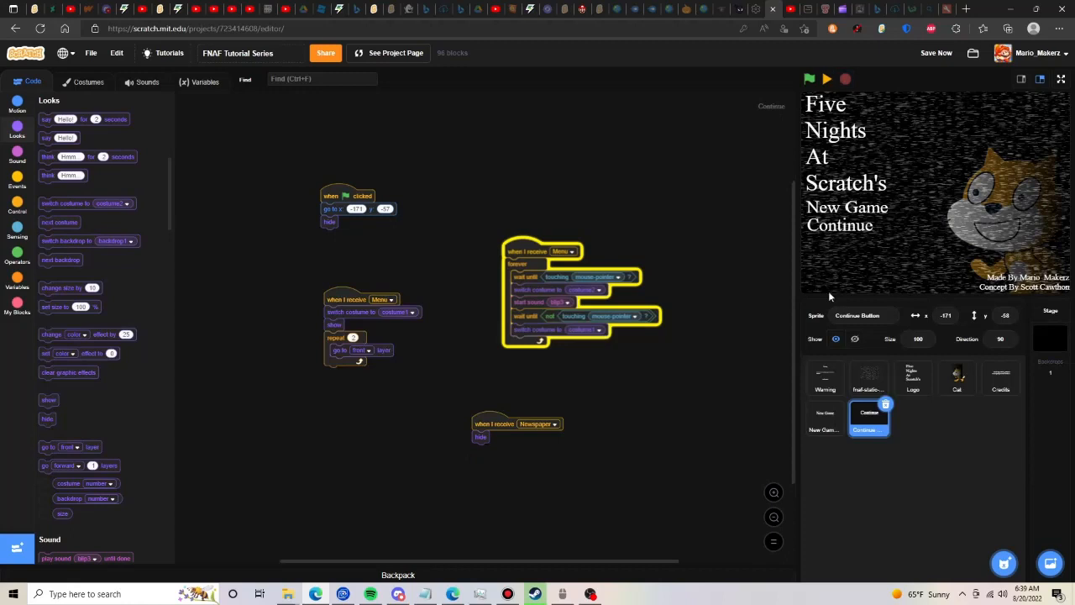
left_click(824, 416)
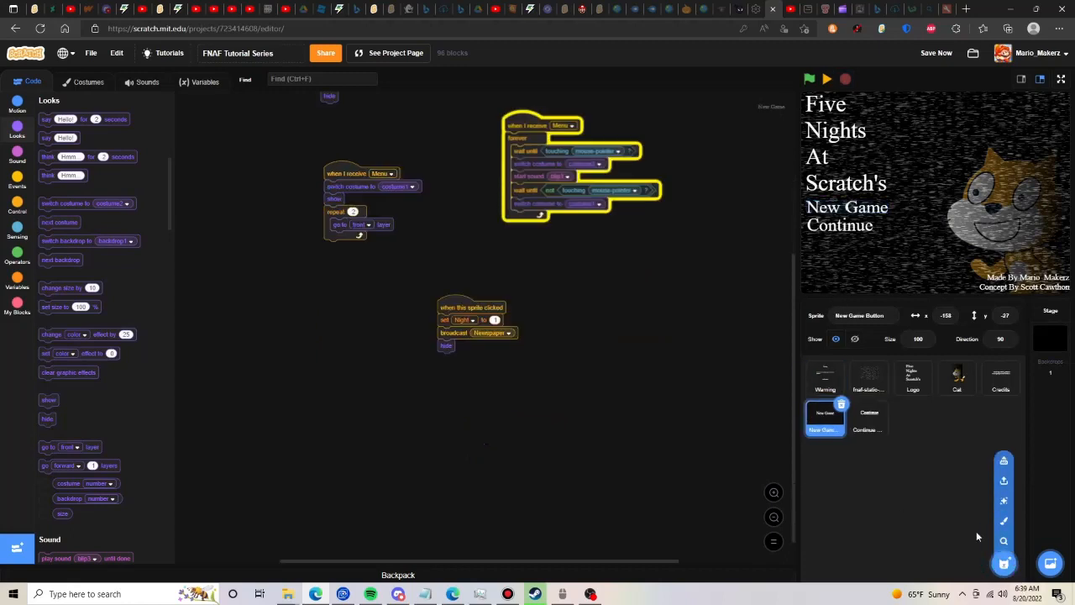
- Create a new painted sprite and name it "Newspaper"
left_click(997, 526)
left_click(878, 322)
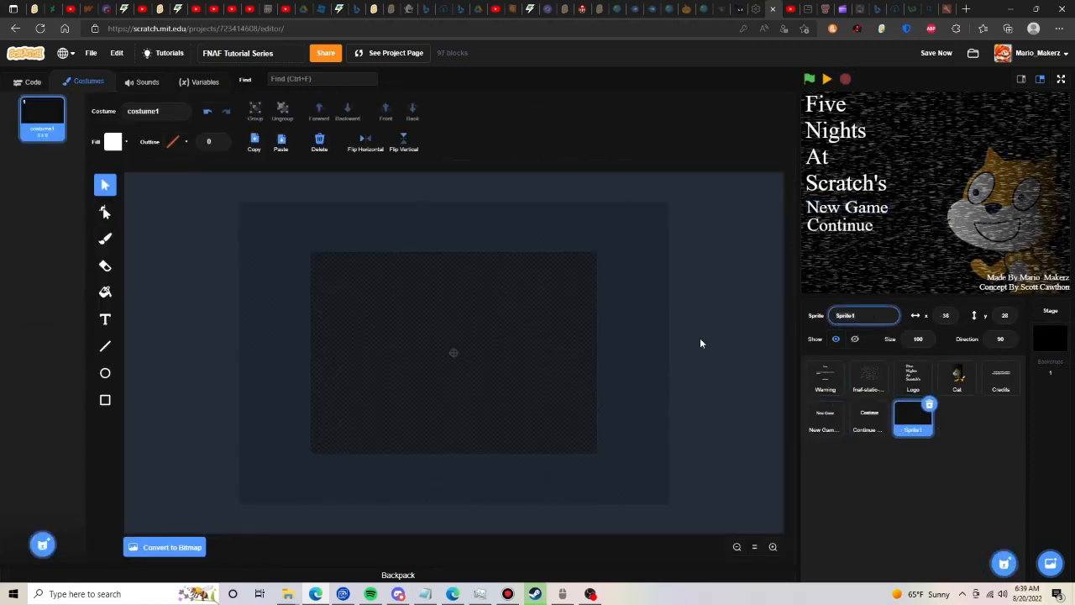
type("Newspaper")
key("Return")
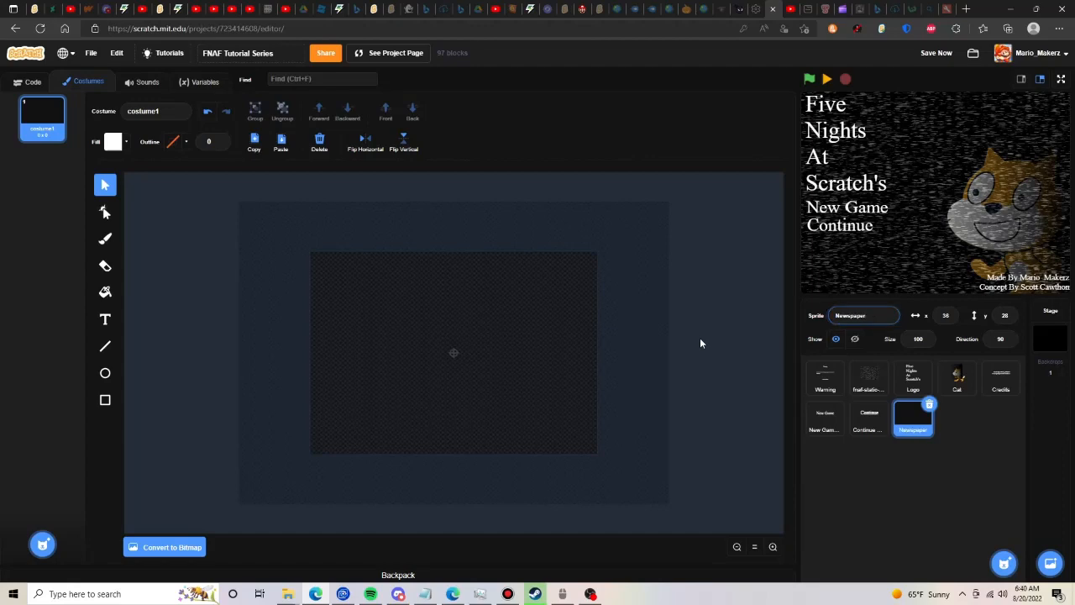
- Draw a light grey rectangle slightly larger than the stage area in the Newspaper costume and centre it on the canvas
left_click(104, 400)
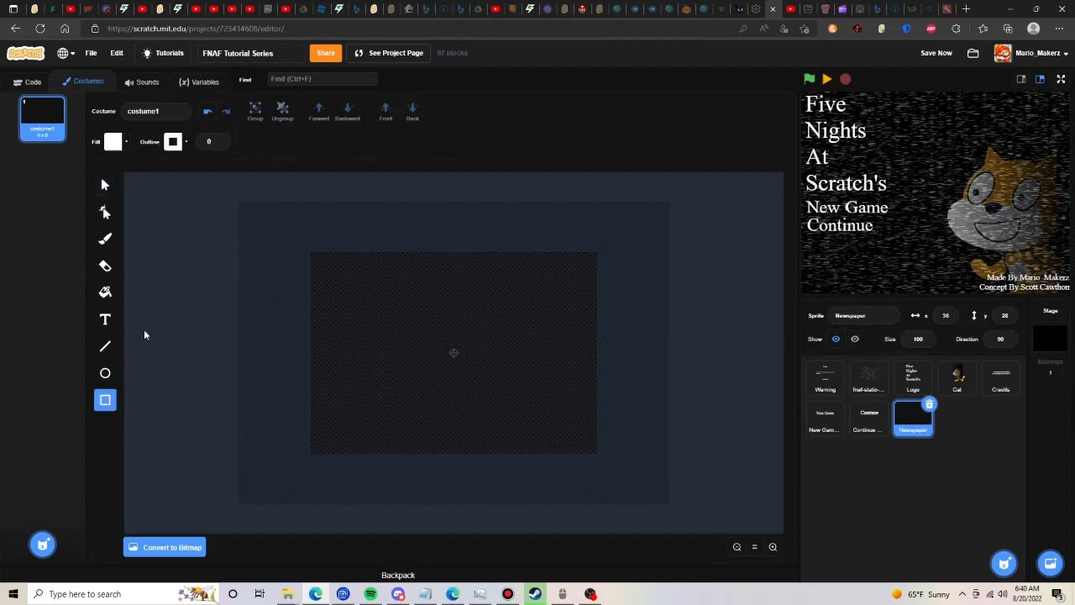
left_click(110, 142)
left_click_drag(143, 294, 126, 295)
left_click_drag(307, 241, 577, 468)
left_click(104, 185)
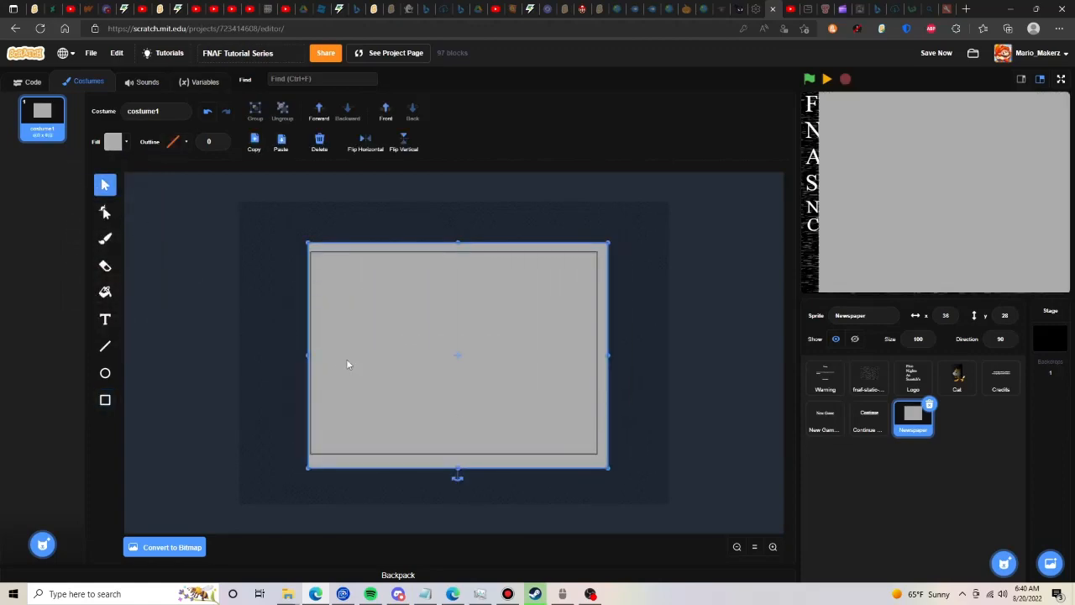
left_click_drag(346, 359, 334, 355)
left_click(208, 342)
mouse_move(43, 543)
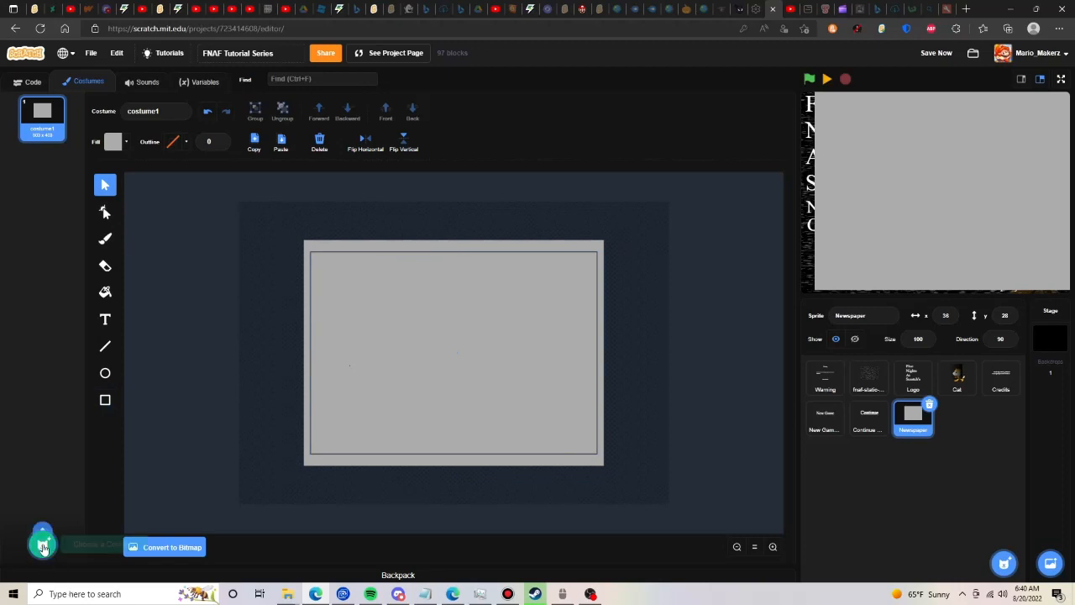
left_click(43, 502)
left_click(62, 154)
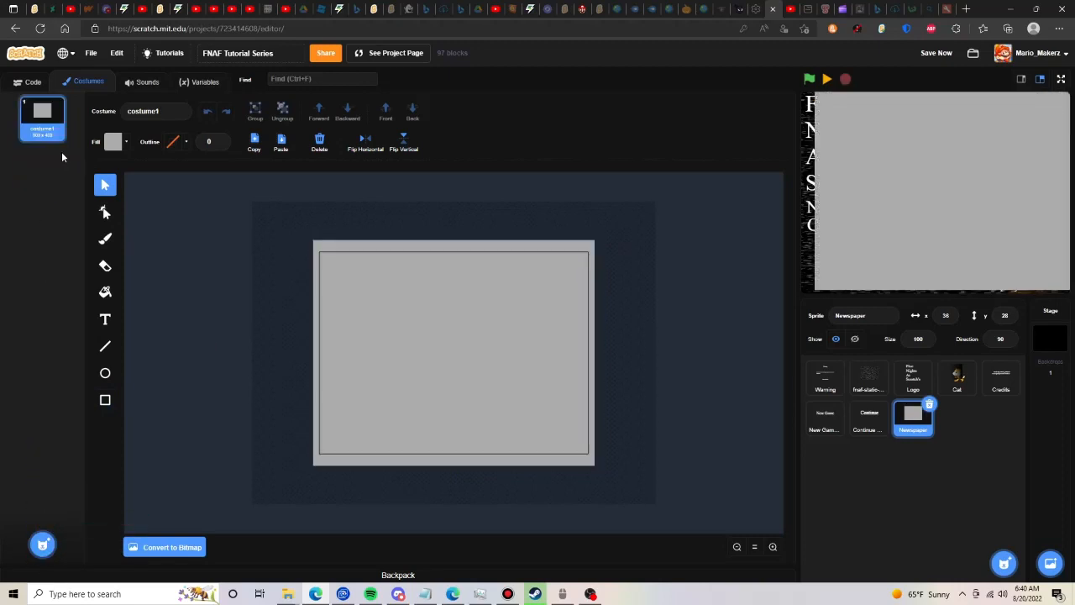
- Set the Newspaper sprite's position to x 0, y 0
double_click(946, 315)
type("0")
double_click(1004, 316)
type("0")
left_click(753, 482)
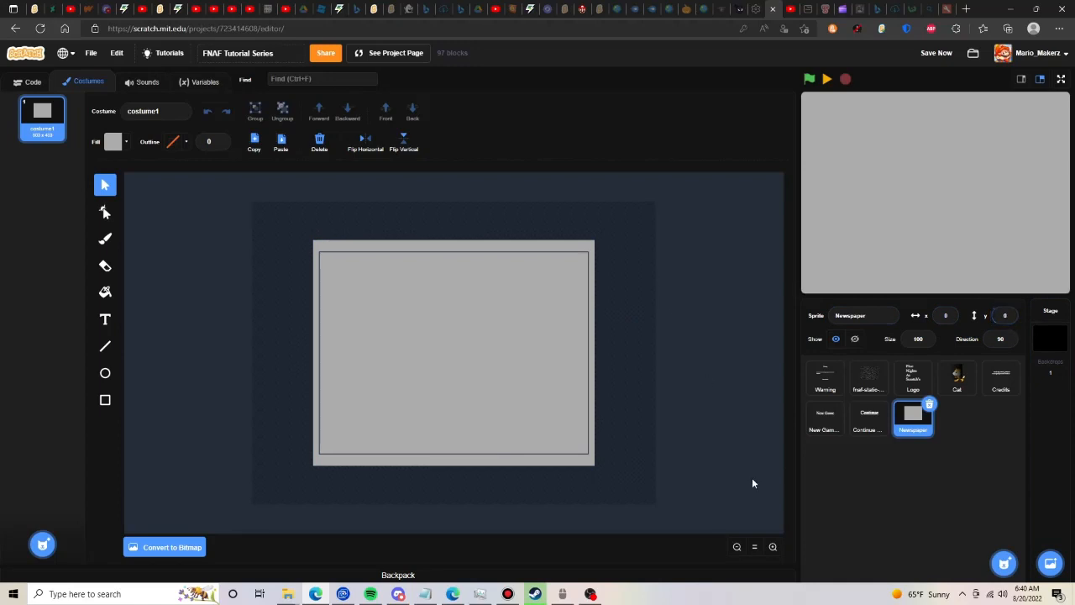
- Draw a wide, flat black rectangle across the middle and right part of the grey newspaper background
left_click(773, 546)
left_click(105, 400)
left_click(114, 143)
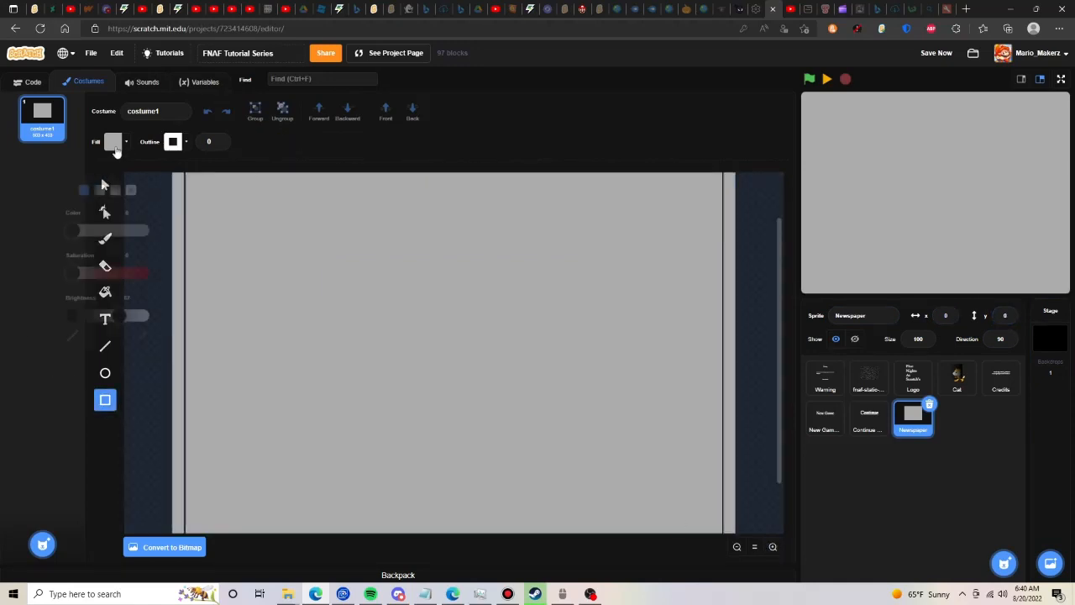
left_click_drag(124, 296, 74, 297)
left_click_drag(348, 286, 711, 341)
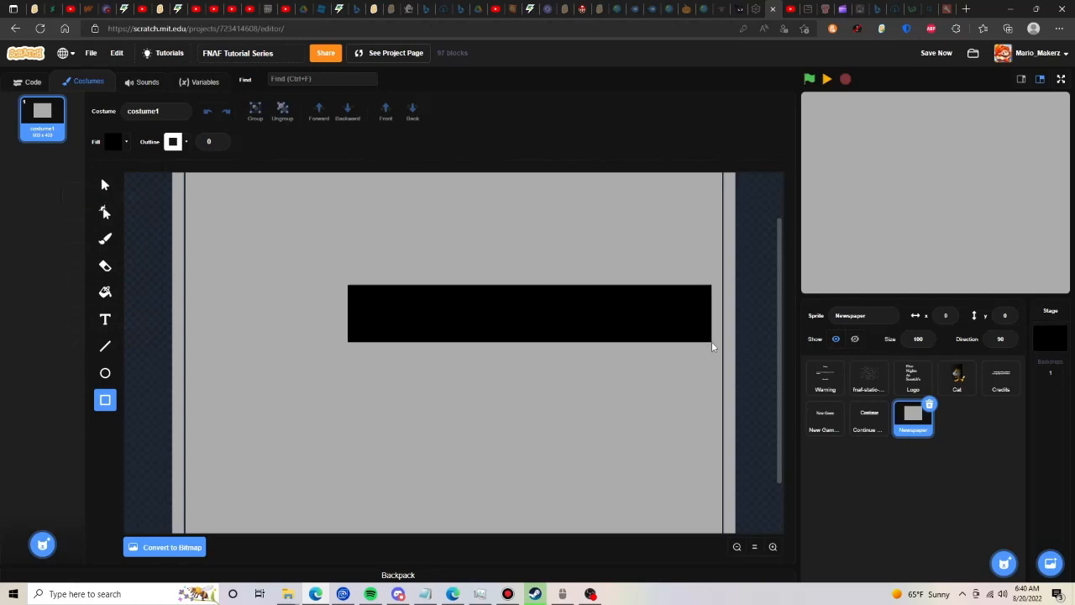
- Move the black bar up towards the centre of the newspaper and add white "NOW HIRING!" serif text on it
left_click_drag(542, 312, 457, 294)
left_click(104, 321)
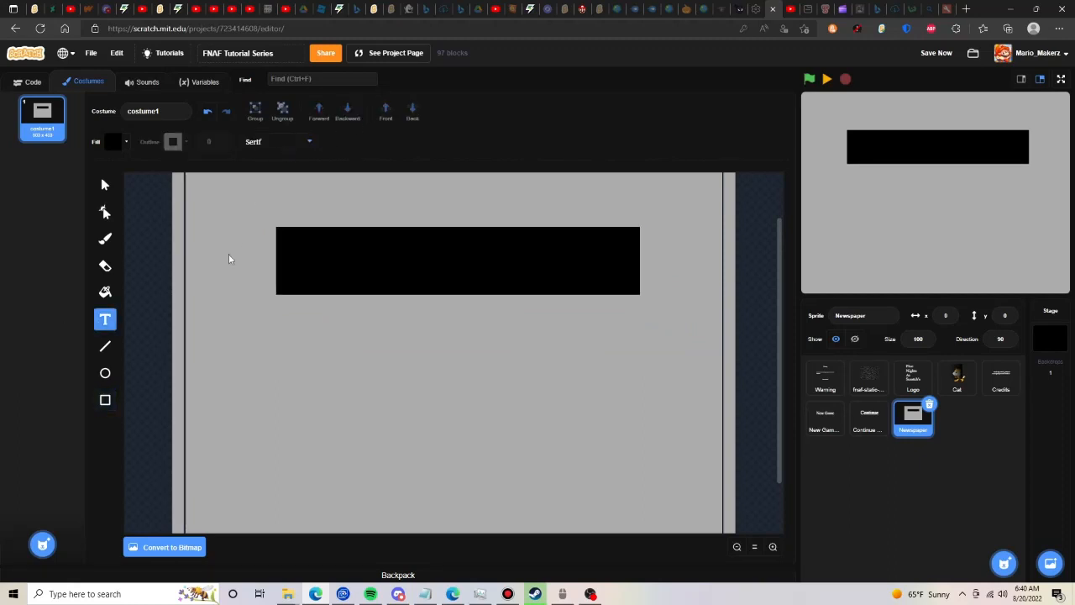
left_click(112, 141)
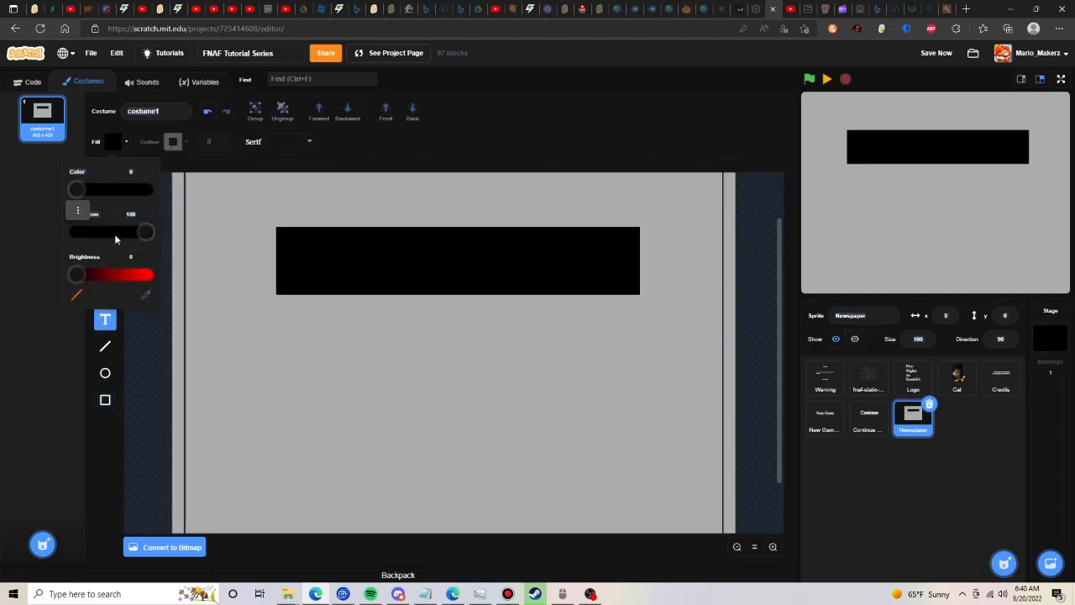
left_click_drag(143, 232, 53, 239)
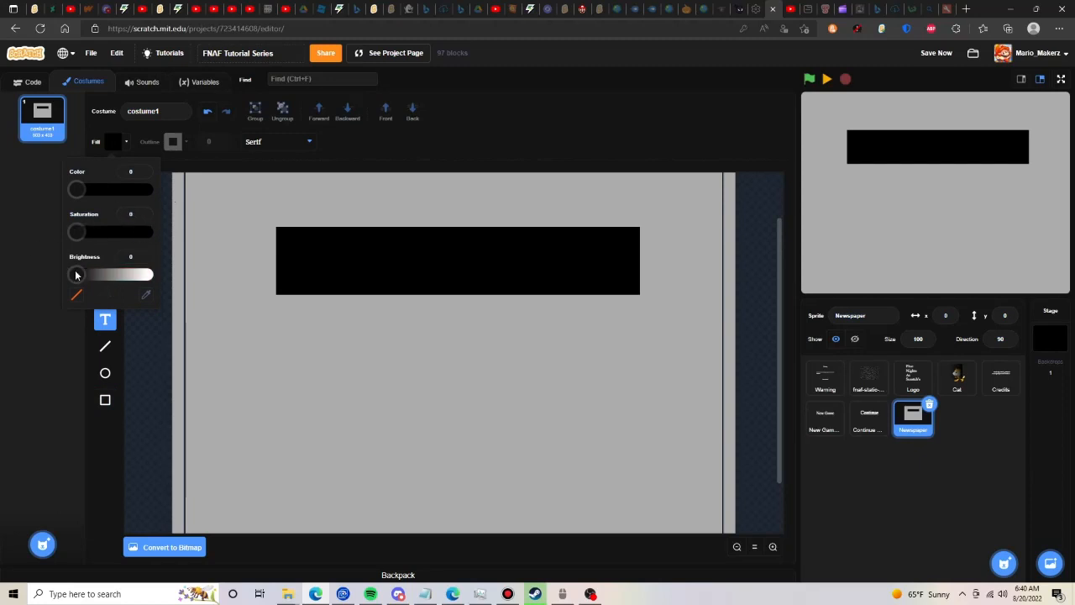
left_click_drag(75, 275, 307, 276)
left_click(296, 272)
type("NOW")
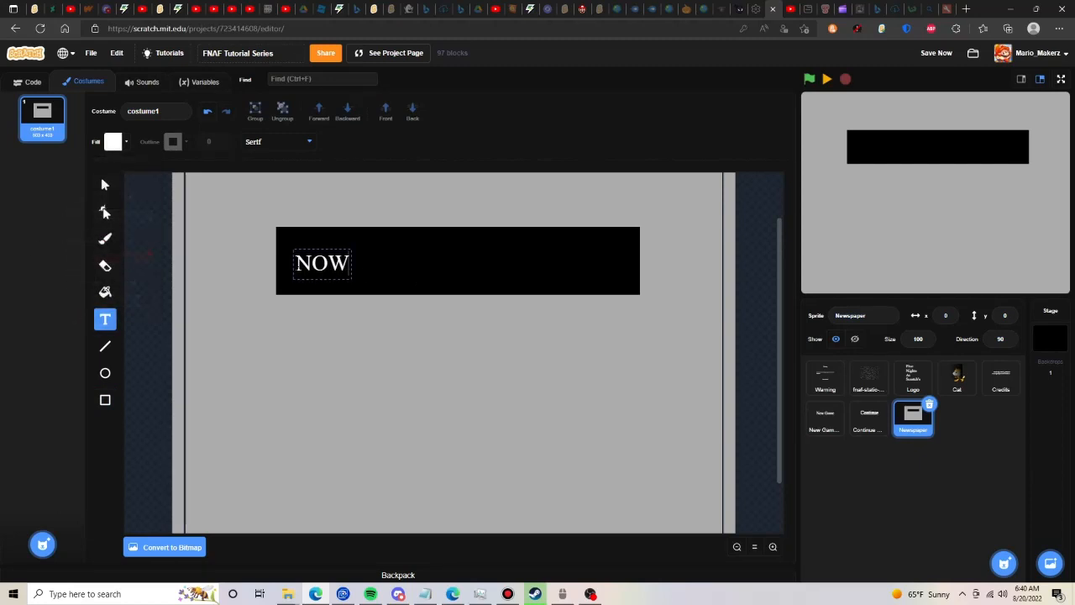
type(" HIRING!")
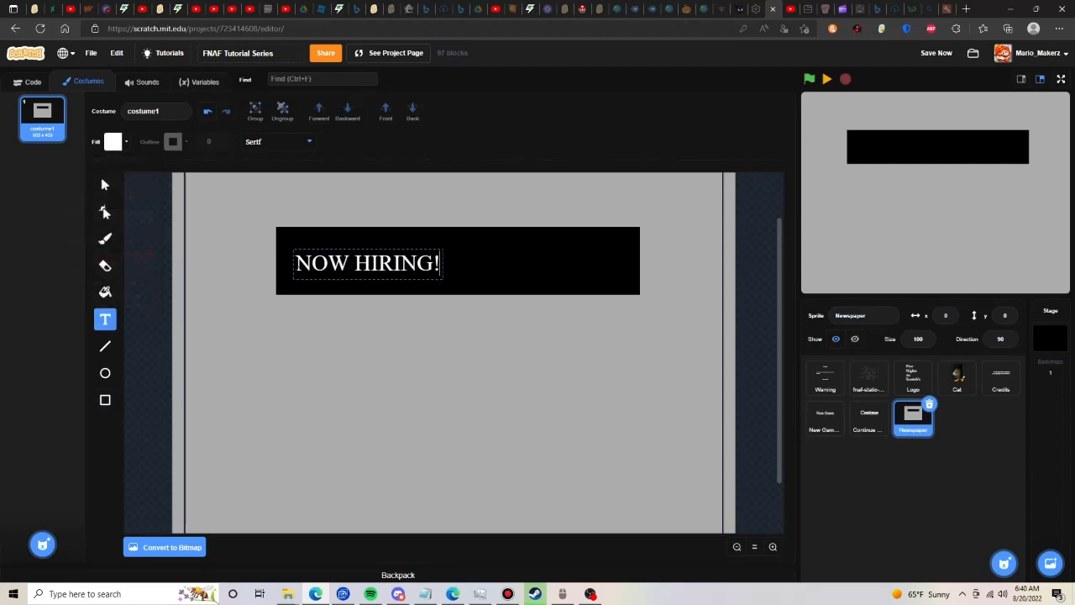
- Enlarge the "NOW HIRING!" text to nearly fill the black bar, and centre the bar and text together on the canvas
left_click(105, 185)
left_click_drag(440, 251, 555, 221)
left_click_drag(530, 252, 504, 343)
left_click(541, 360, "shift")
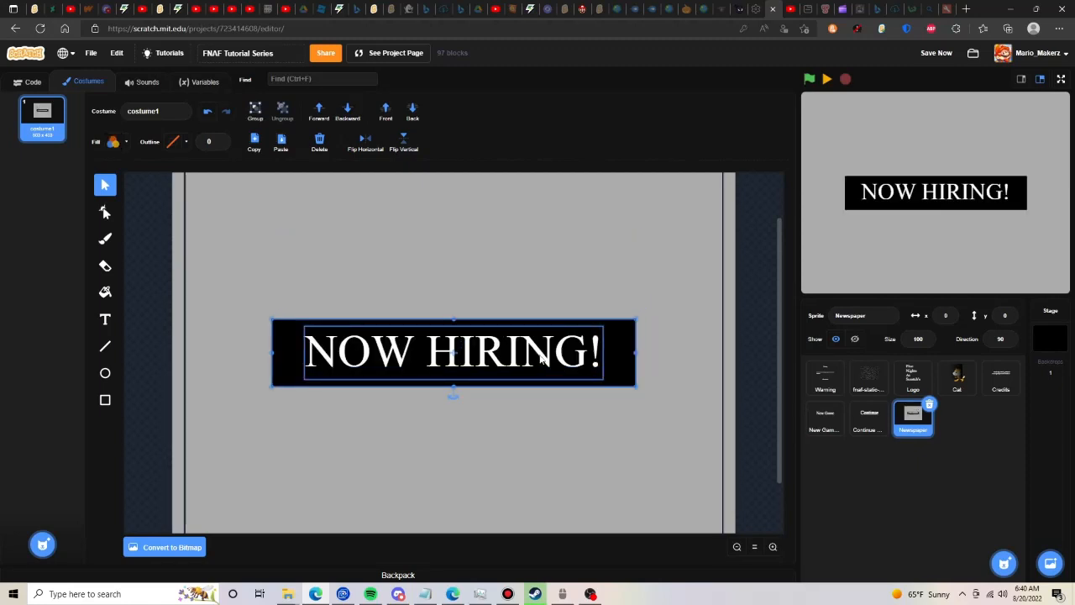
- Move the "NOW HIRING!" banner straight up into the upper part of the newspaper, keeping it horizontally centred
left_click(754, 546)
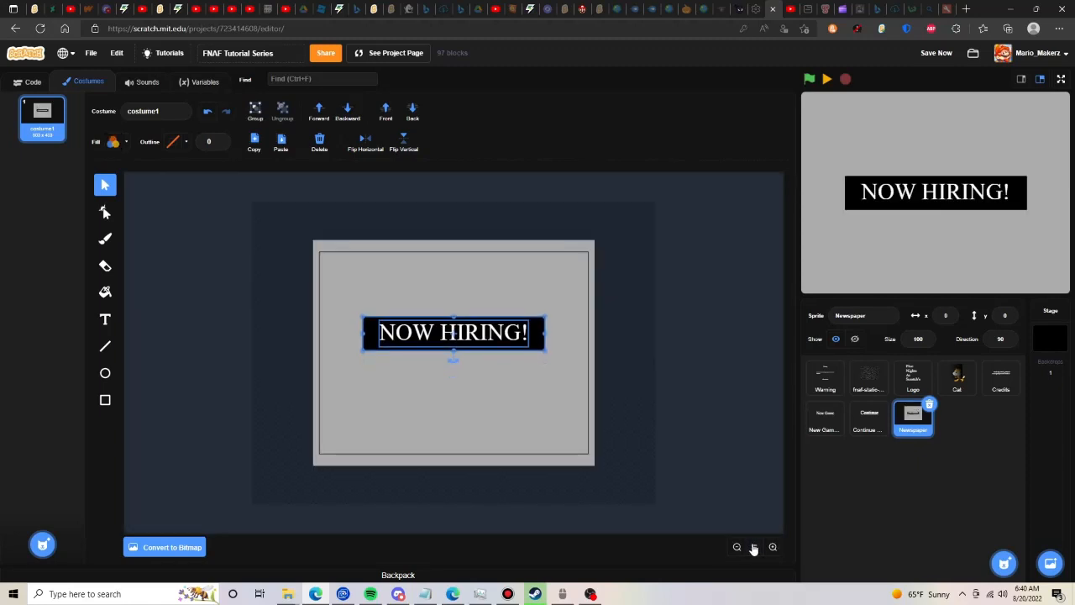
key("Up")
key("Up")
key("Up")
key("Up")
key("Up")
key("Up")
key("Up")
key("Up")
key("Up")
key("Up")
key("Up")
key("Up")
key("Up")
key("Up")
key("Up")
key("Up")
key("Up")
key("Up")
key("Up")
key("Up")
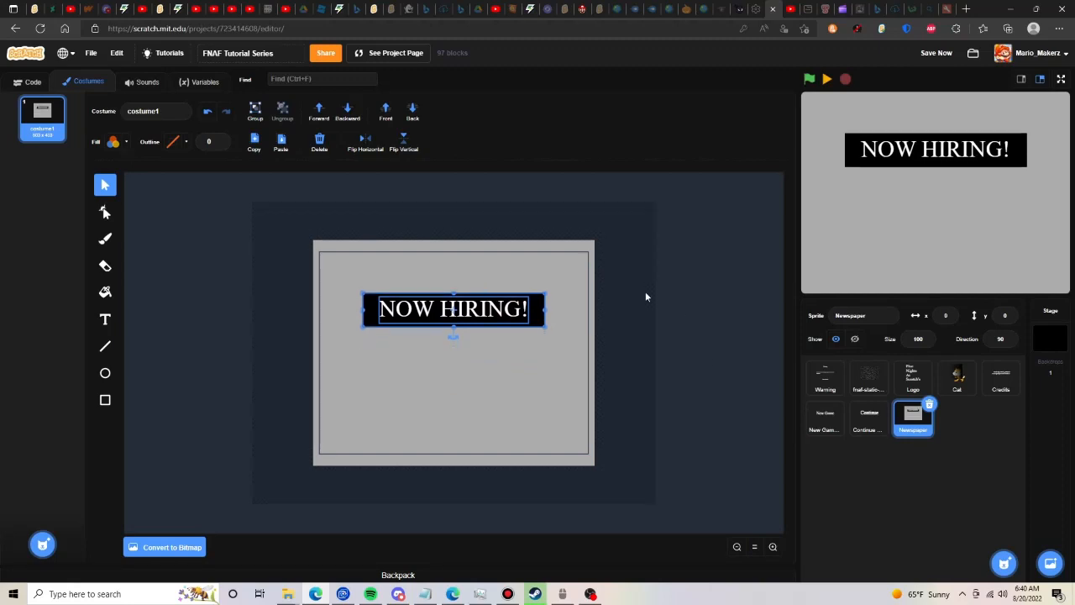
key("Up")
key("Up")
key("Up")
key("Up")
key("Up")
key("Up")
key("Up")
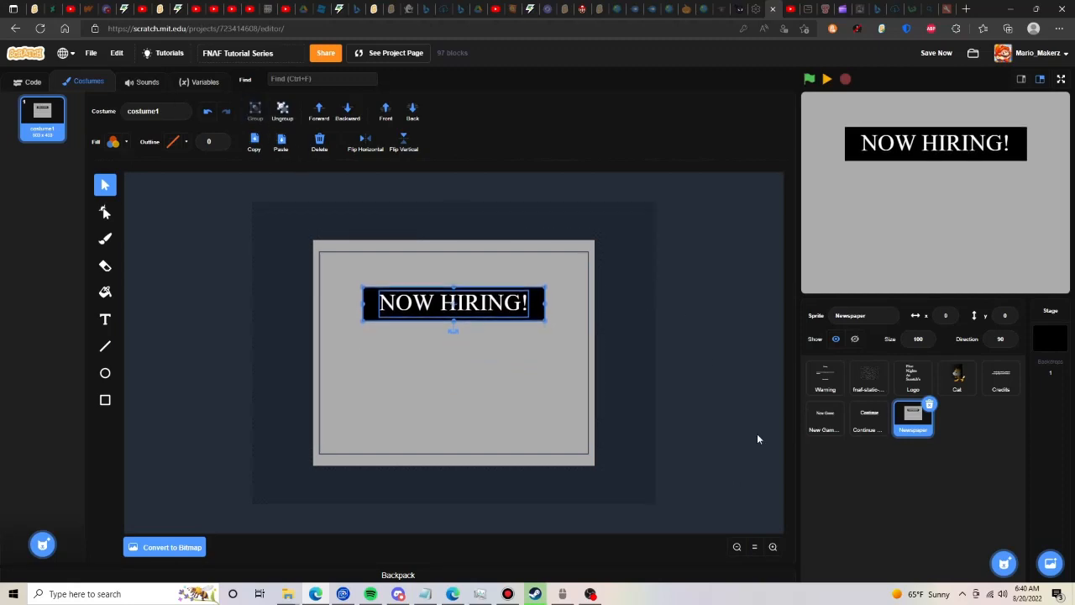
left_click(748, 379)
left_click(773, 547)
left_click(529, 262)
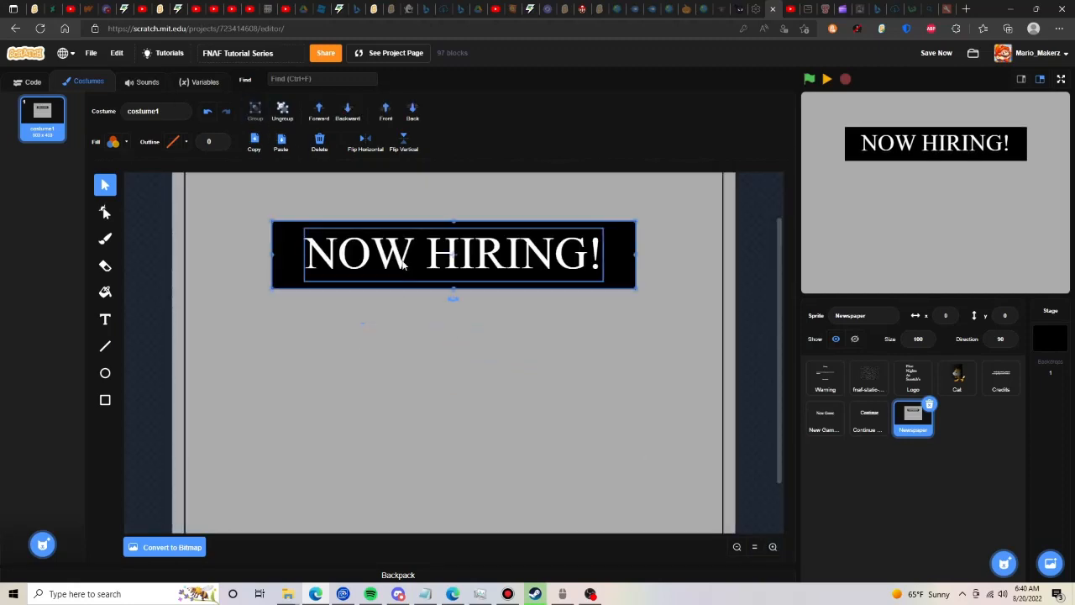
key("Up")
key("Up")
key("Up")
key("Up")
key("Up")
key("Up")
- Draw a nearly square black picture box just below the banner's left end and nudge it slightly to the right
left_click(105, 214)
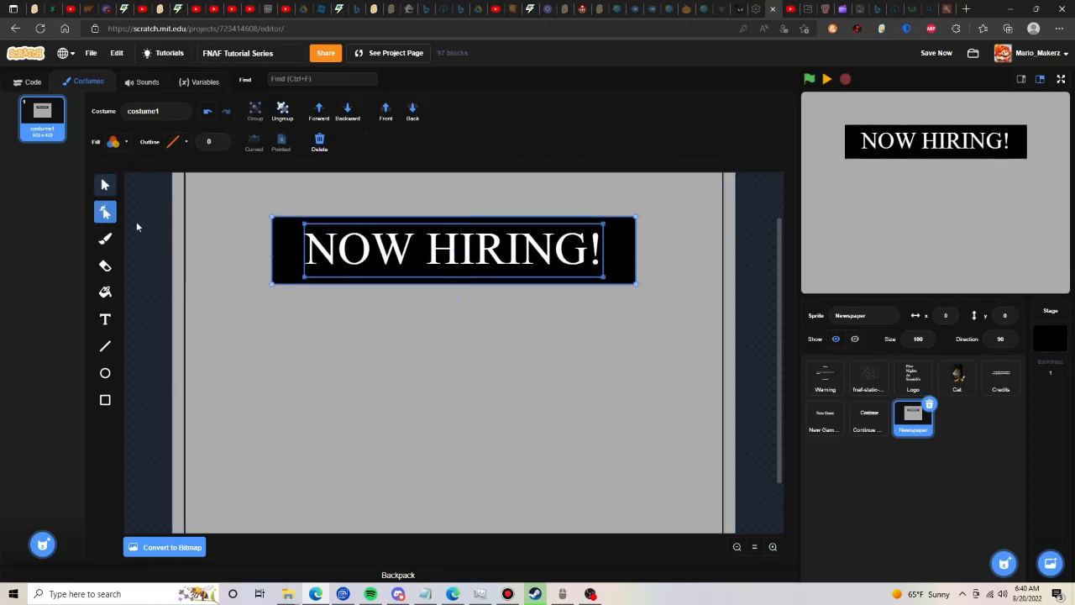
left_click(307, 283)
left_click(108, 400)
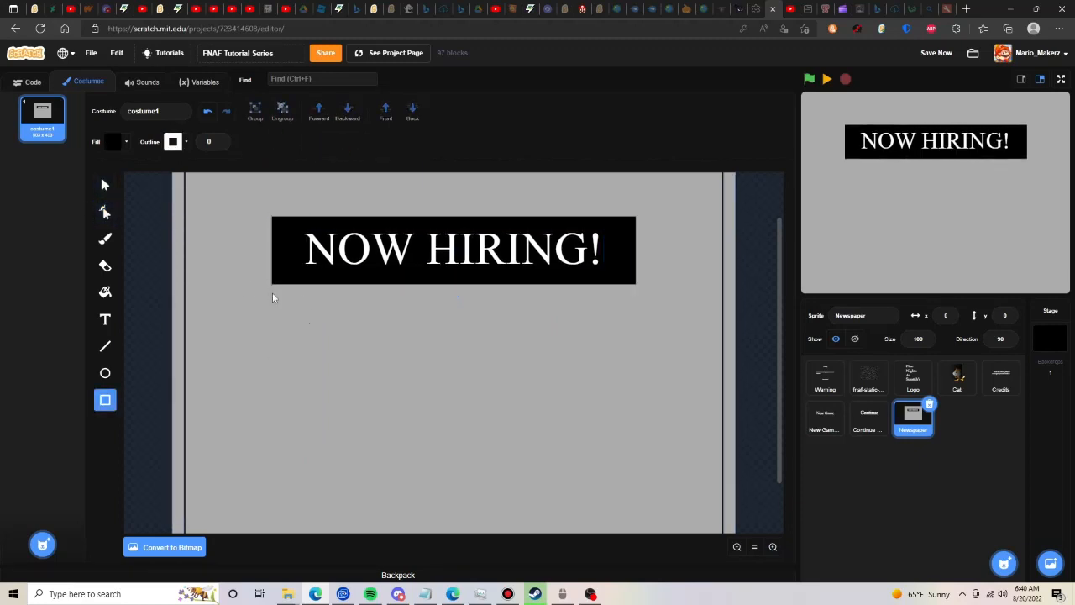
mouse_move(272, 294)
left_mouse_down()
mouse_move(328, 354)
mouse_move(398, 402)
mouse_move(406, 456)
mouse_move(411, 444)
left_mouse_up()
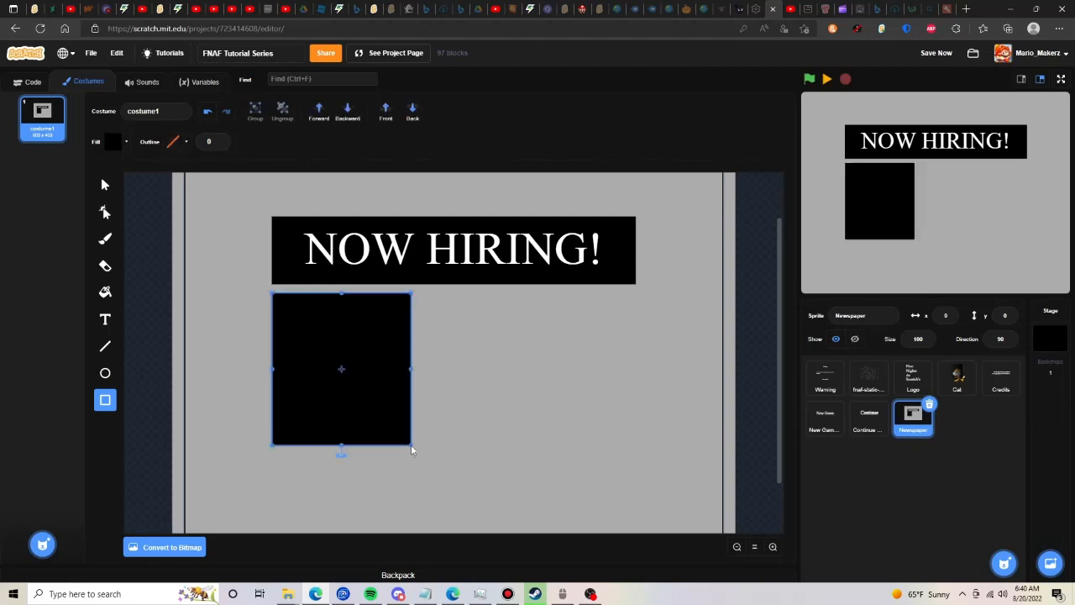
left_click(105, 184)
key("Right")
key("Right")
key("Right")
key("Right")
key("Right")
key("Right")
key("Right")
key("Right")
key("Right")
key("Right")
key("Right")
key("Right")
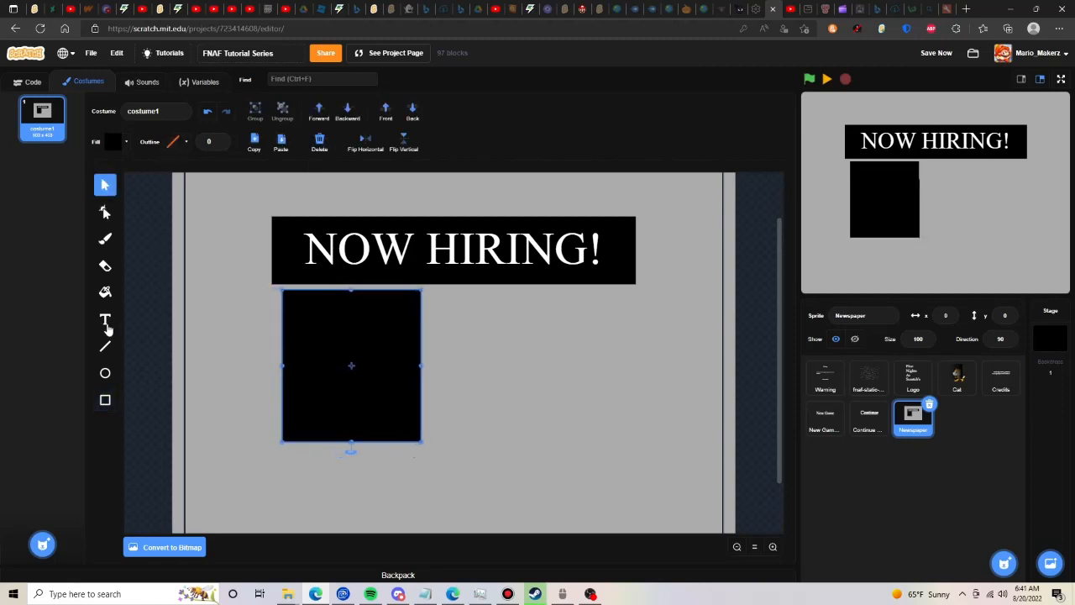
- Start a black serif text block beside the black picture box with the first line "Scratch Headquarters"
left_click(106, 321)
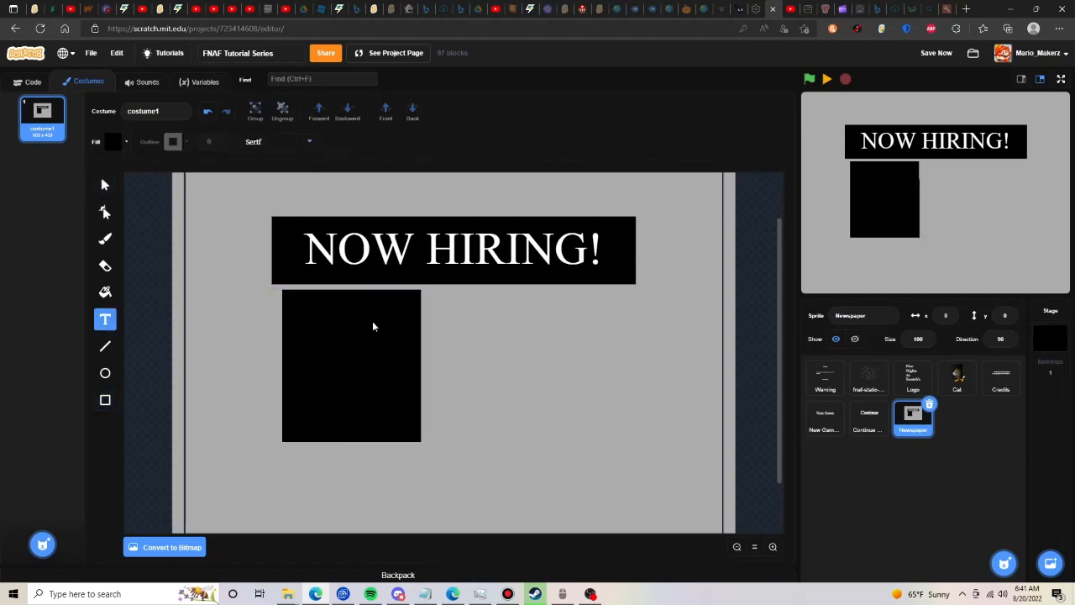
left_click(453, 314)
type("Scratch Headqu")
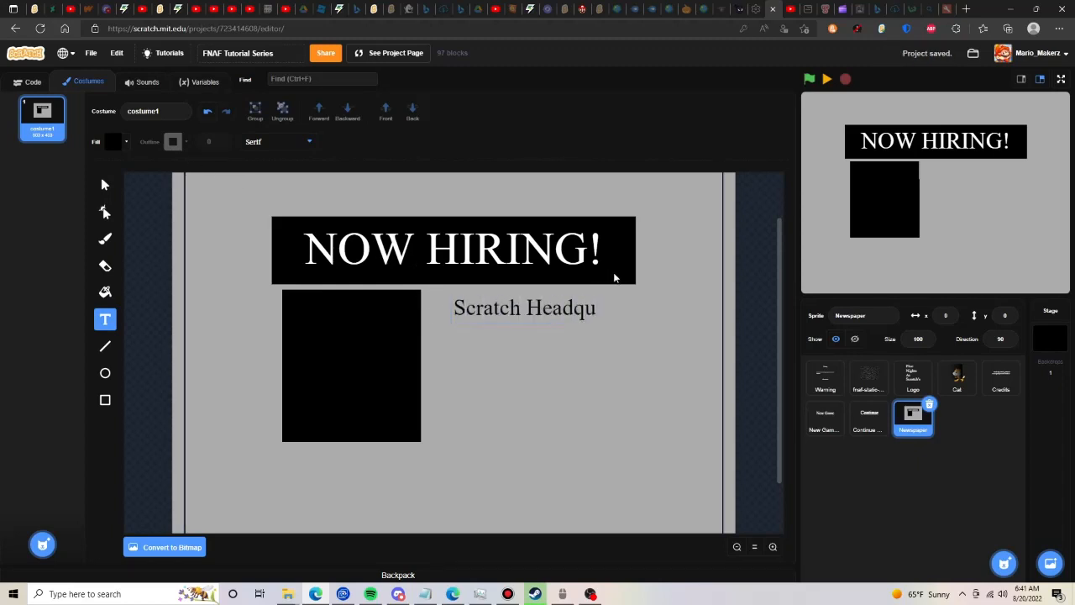
type("arters")
key("Return")
- Add "Looking For Nightguard" as the second line of the text block
type("Looking For Nig")
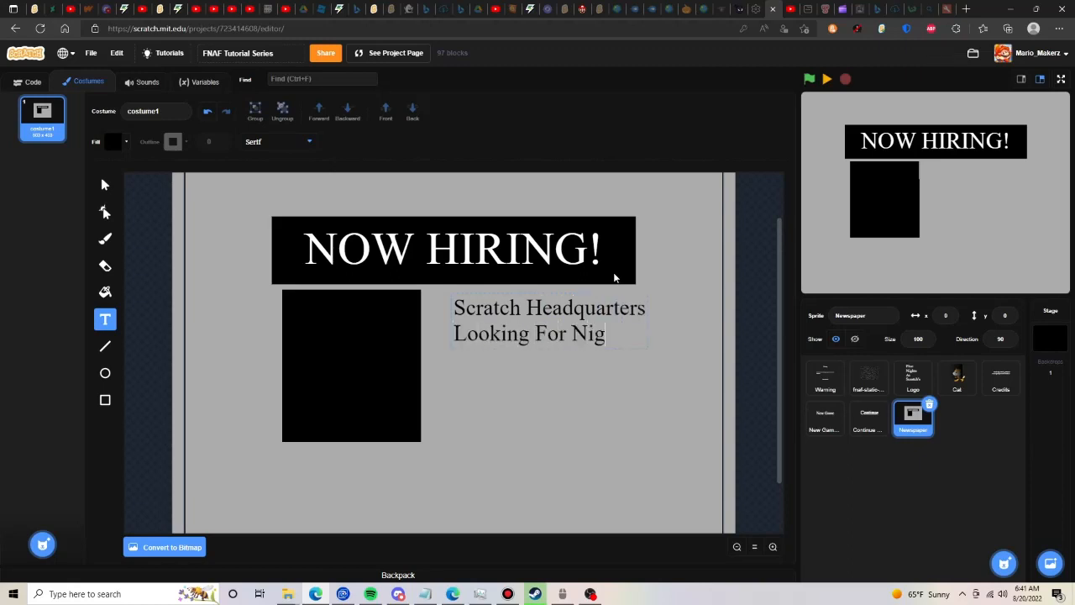
type("th")
key("BackSpace")
key("BackSpace")
type("htg")
key("BackSpace")
type("tguard")
key("Return")
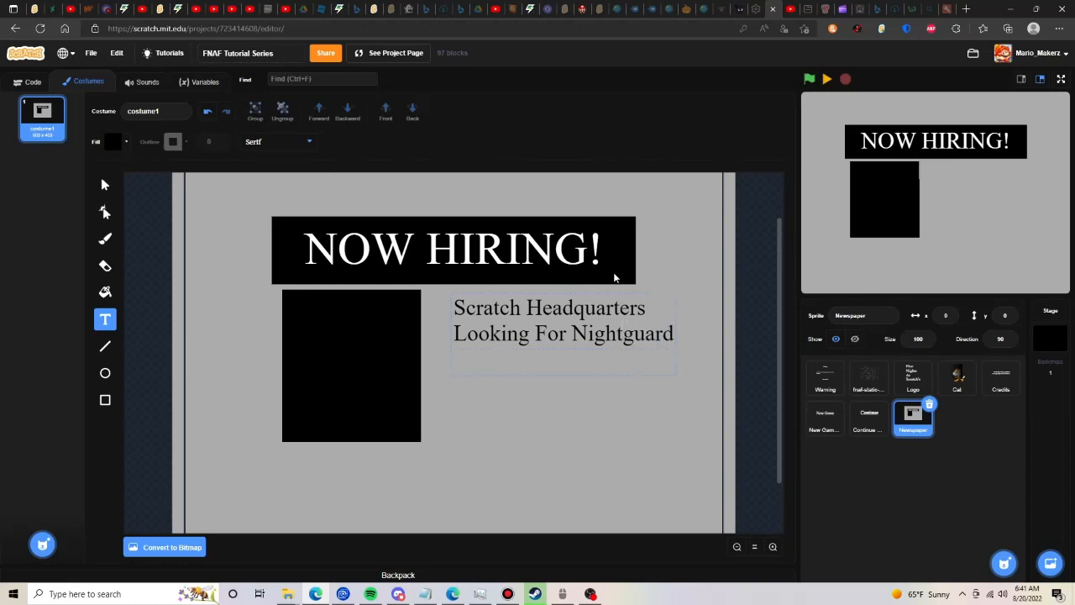
- Add "To Work The Night Shift" as the third line of the text block, followed by a blank line
type("To Wor")
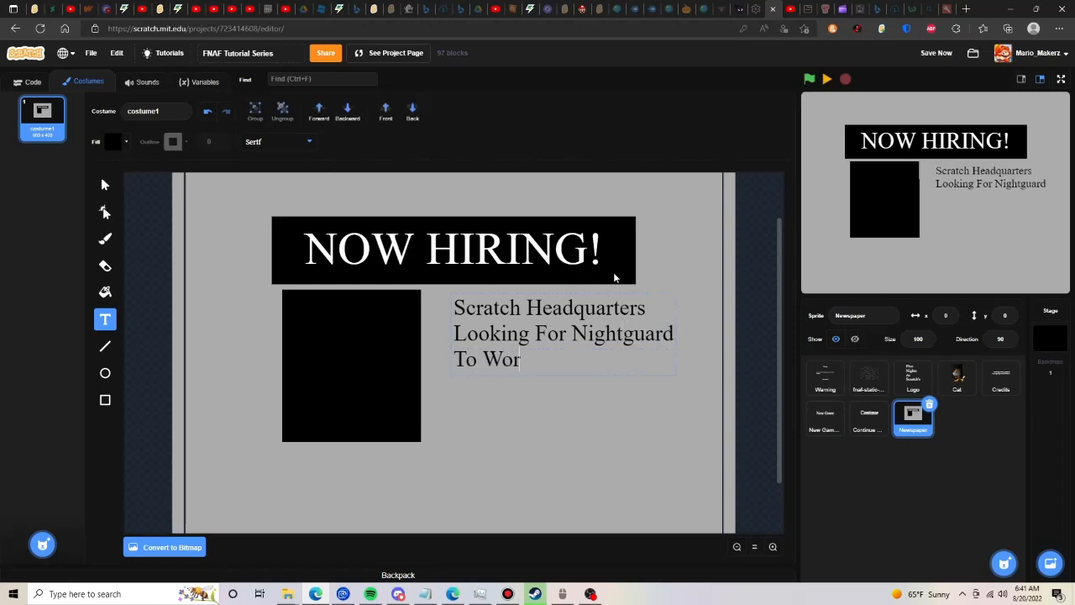
type("k The Night Shif")
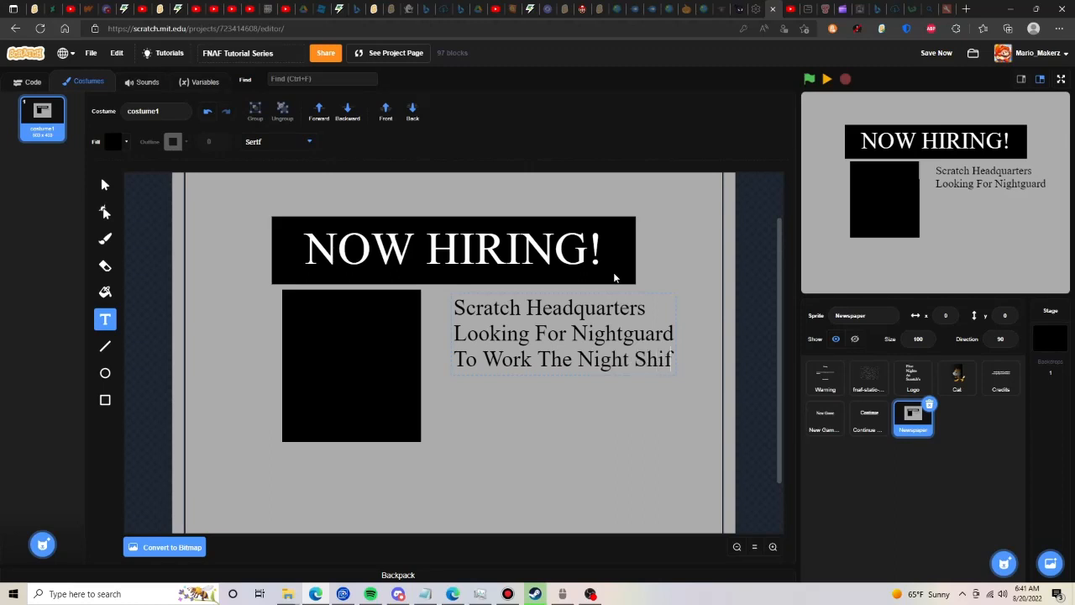
type("t")
key("Return")
key("Return")
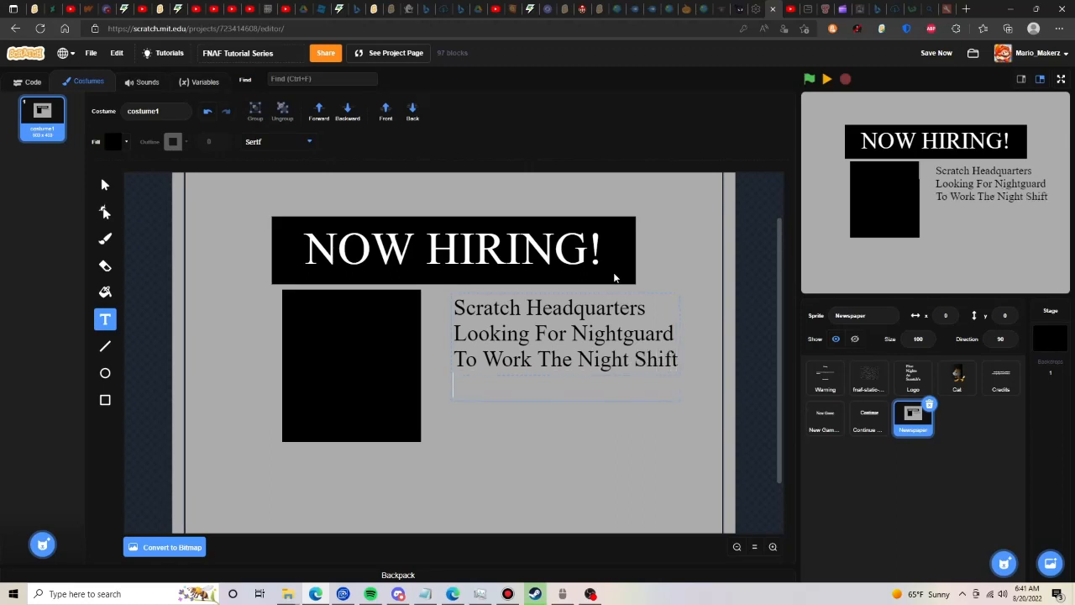
- Add the lines "To Watch Over Building" and "From 12 AM To 6AM" at the end of the text block
type("To Watch")
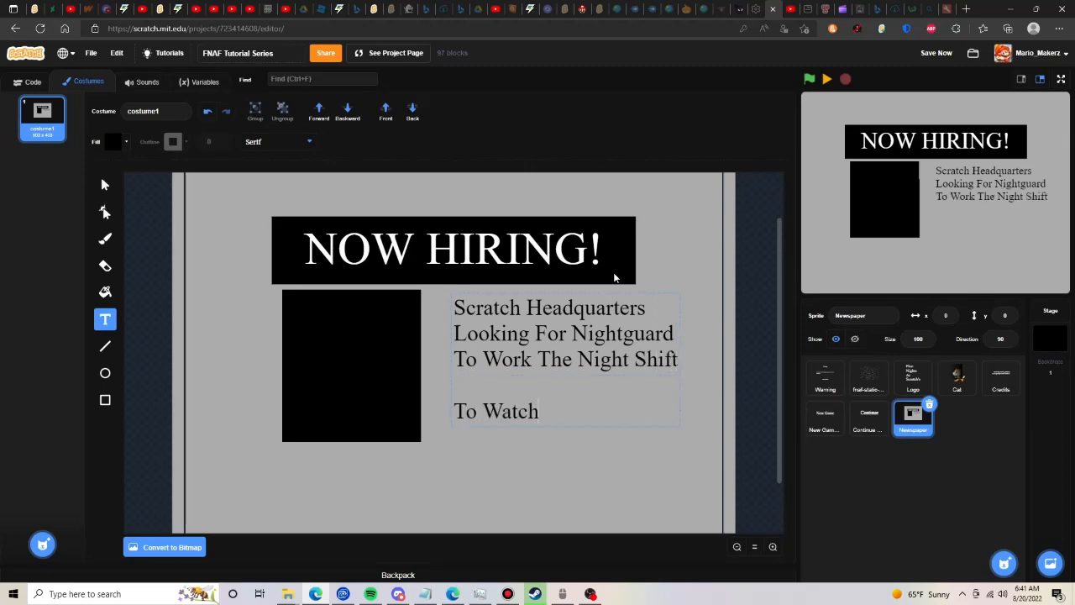
type(" Over Building Fr")
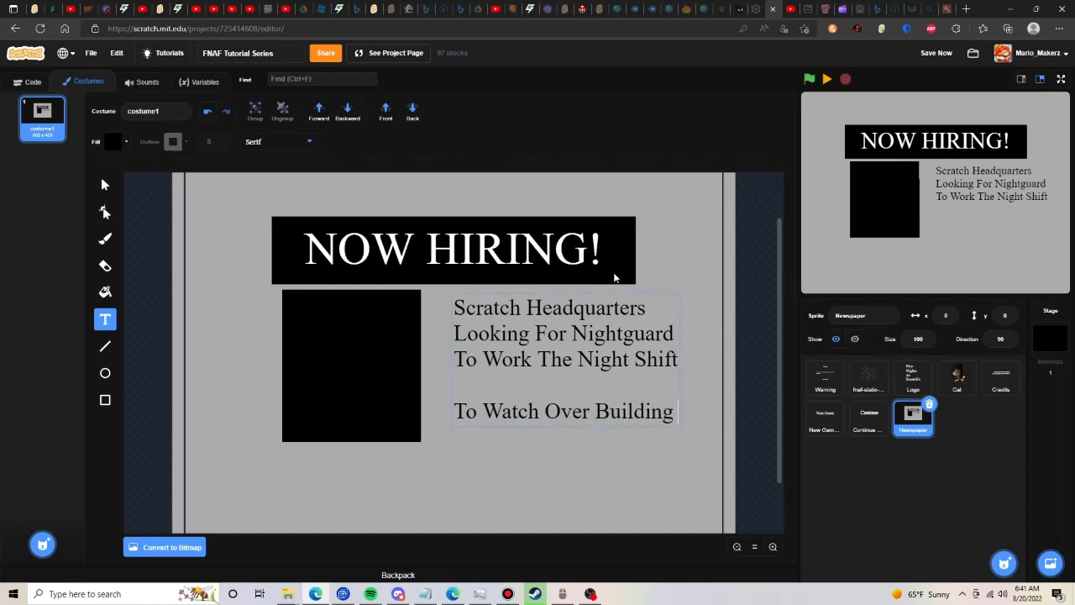
key("BackSpace")
key("BackSpace")
key("BackSpace")
key("Return")
type("From 1")
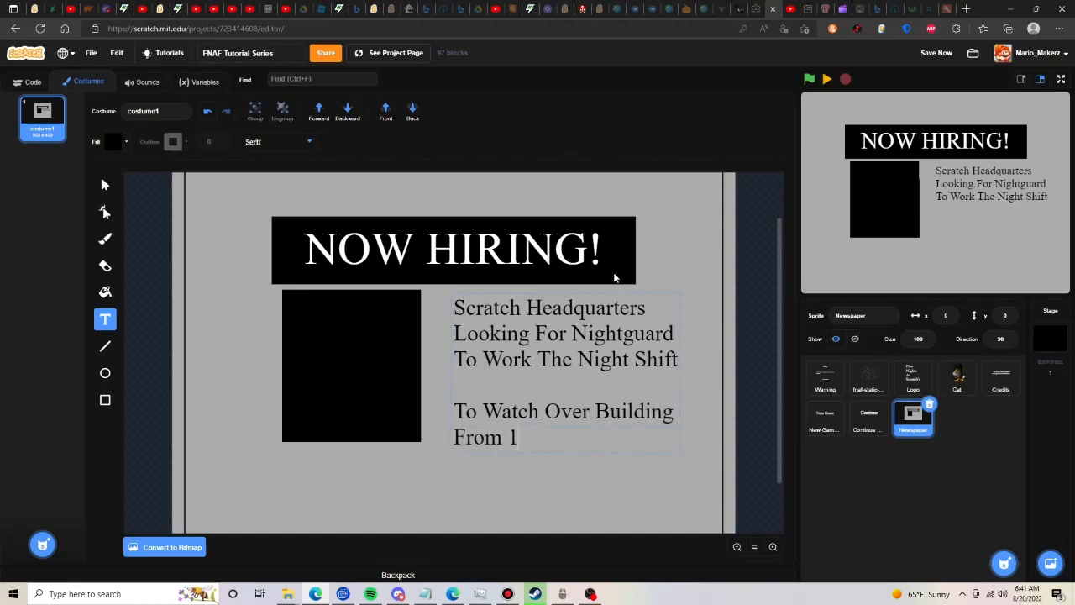
type("2 AM T")
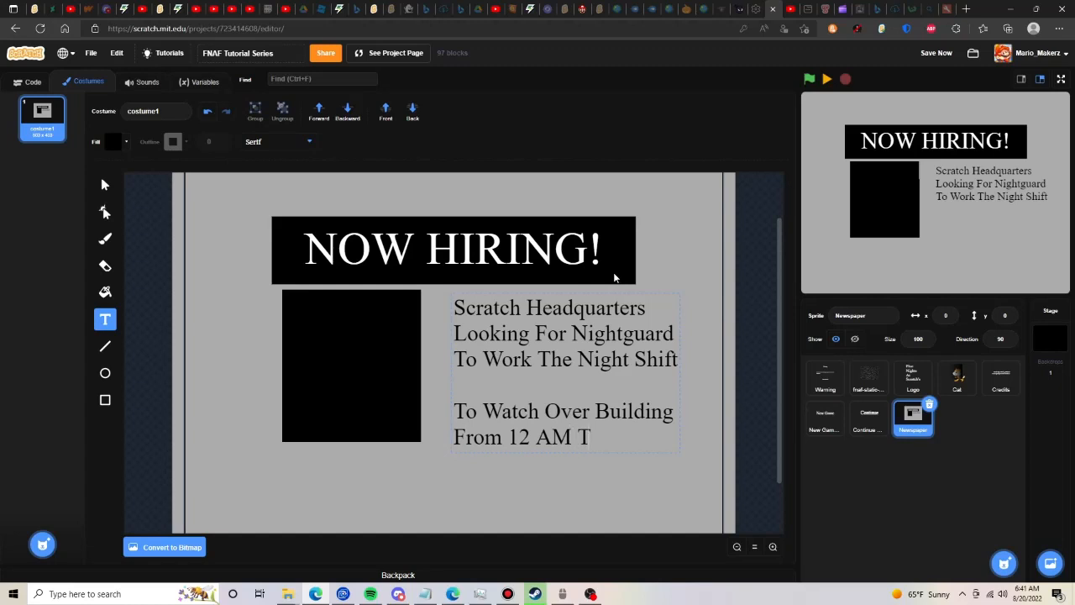
type("o 6AM")
- Move the job description closer to the black picture box and narrow it to end at the banner's right edge
left_click(221, 179)
left_click_drag(562, 364, 548, 359)
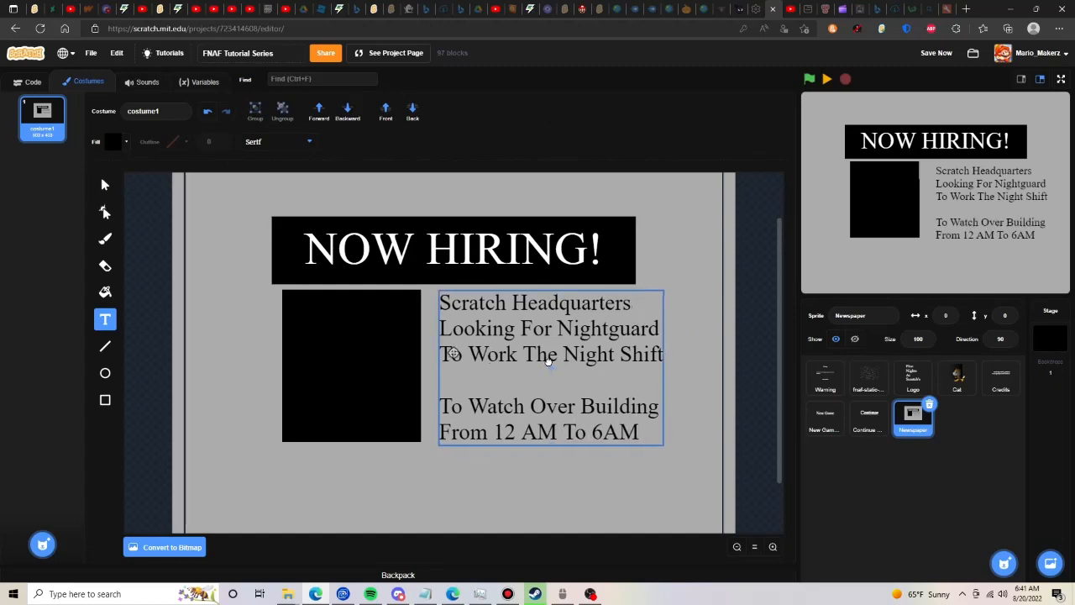
left_click_drag(661, 367, 631, 367)
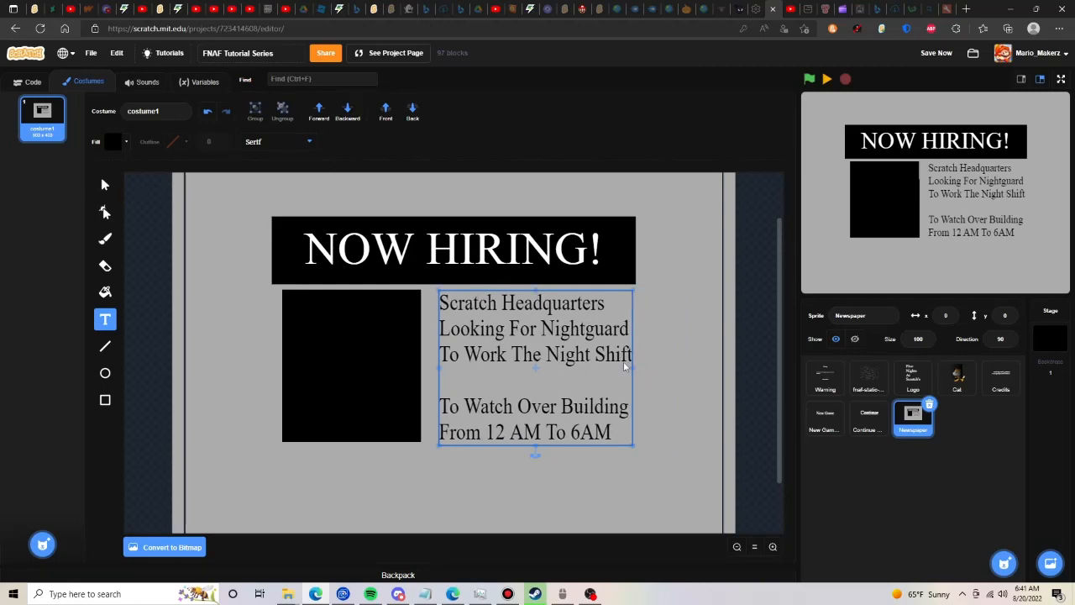
- Add the text "$14 Per Hour" directly below the black picture box, aligned with its left edge
scroll(445, 394, "down", 1)
left_click(298, 391)
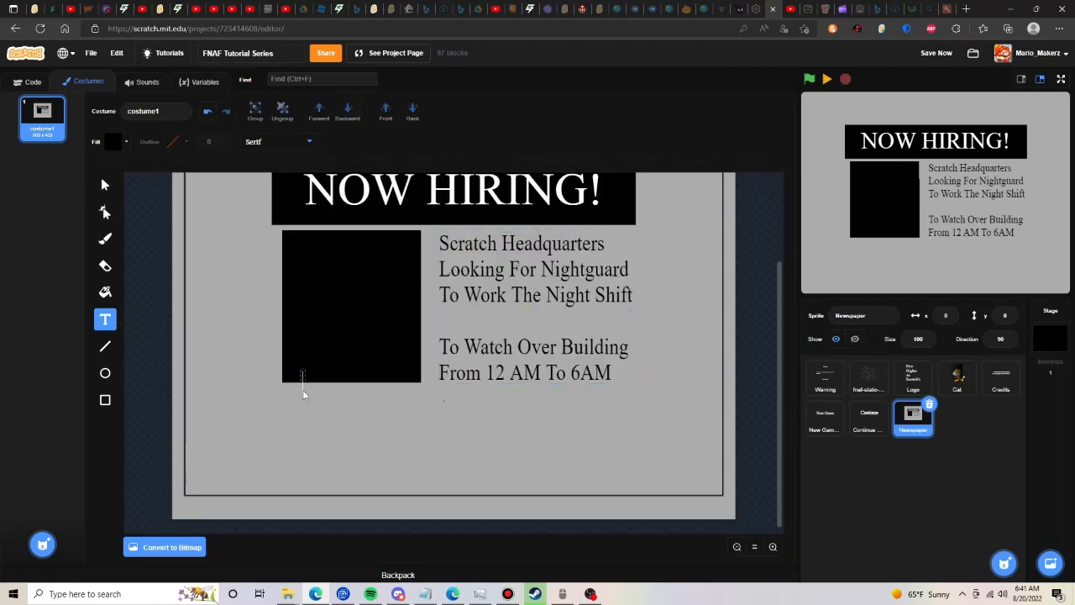
left_click(283, 409)
type("$14 Per Hours")
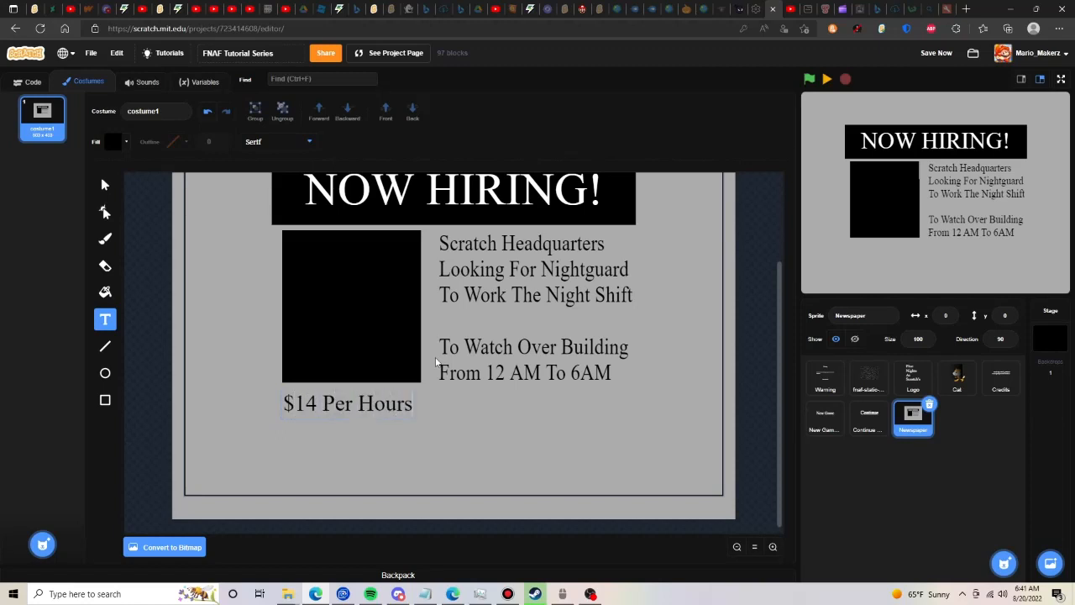
key("BackSpace")
- Duplicate the "$14 Per Hour" text, place the copy directly beneath it, and change the copy to "$400 Per Week"
left_click(105, 185)
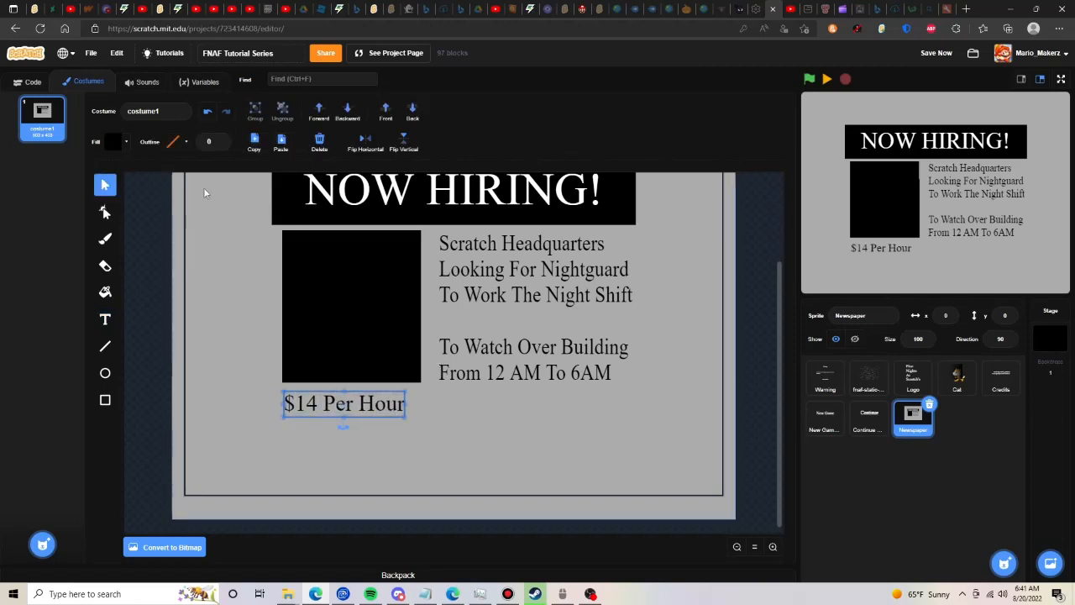
left_click(253, 144)
left_click(280, 141)
left_click_drag(345, 415, 320, 428)
left_click(105, 320)
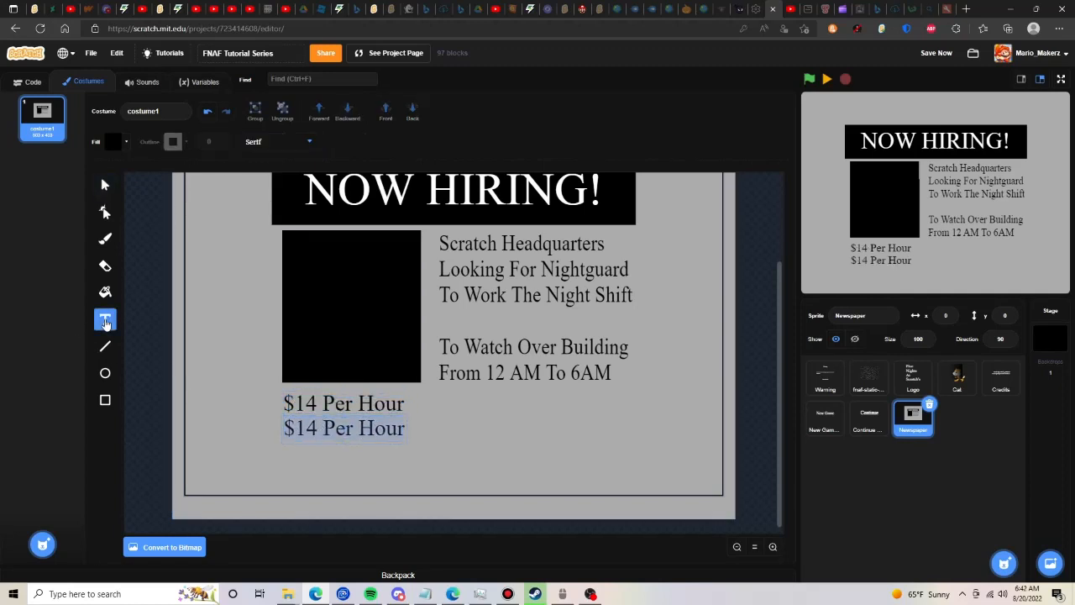
type("$4")
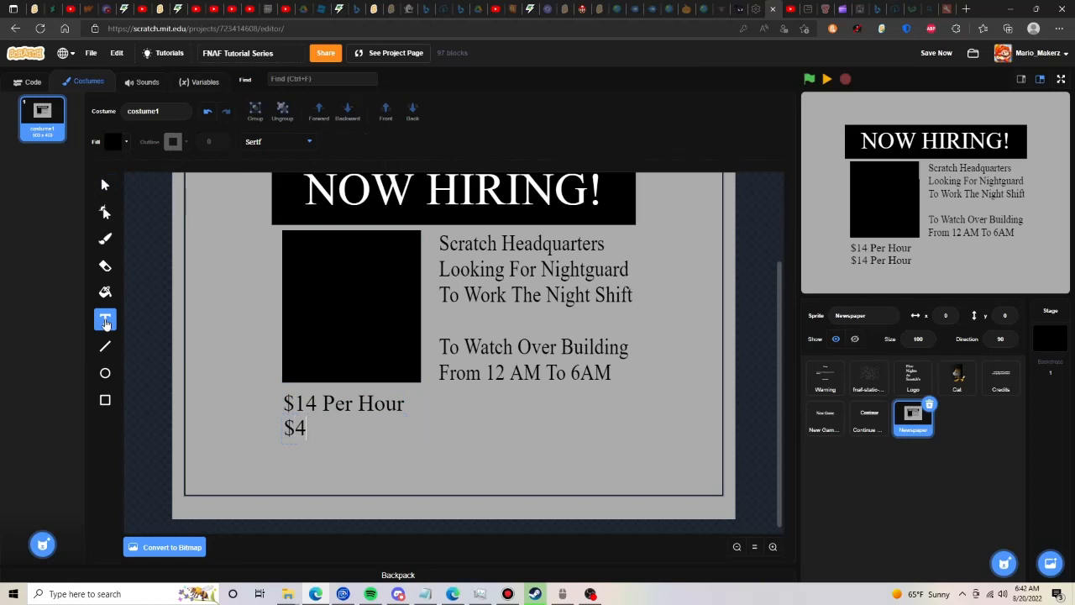
type("00 Per Week")
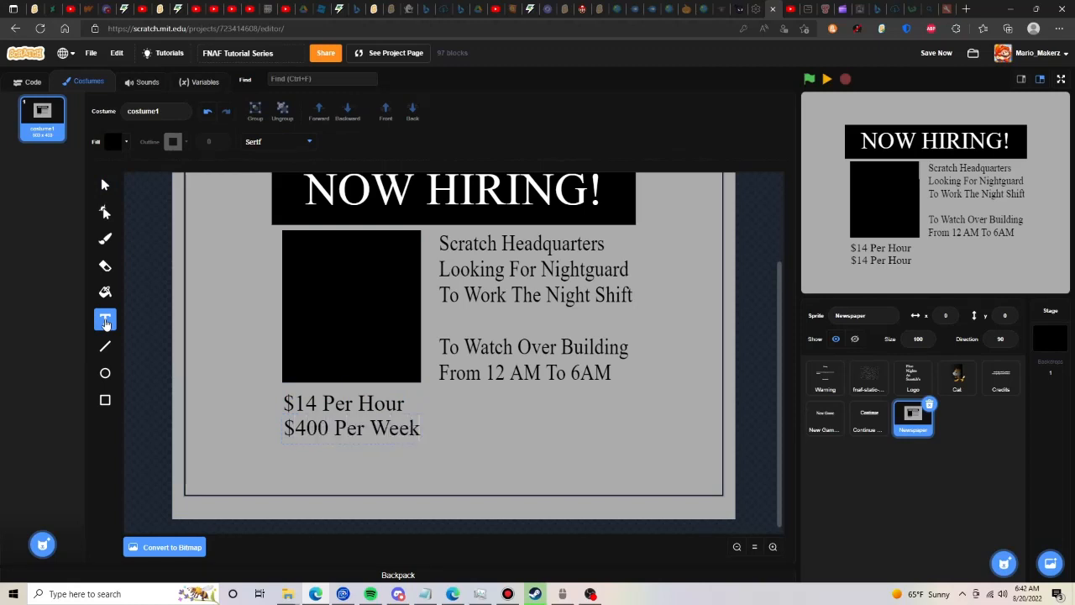
left_click(144, 227)
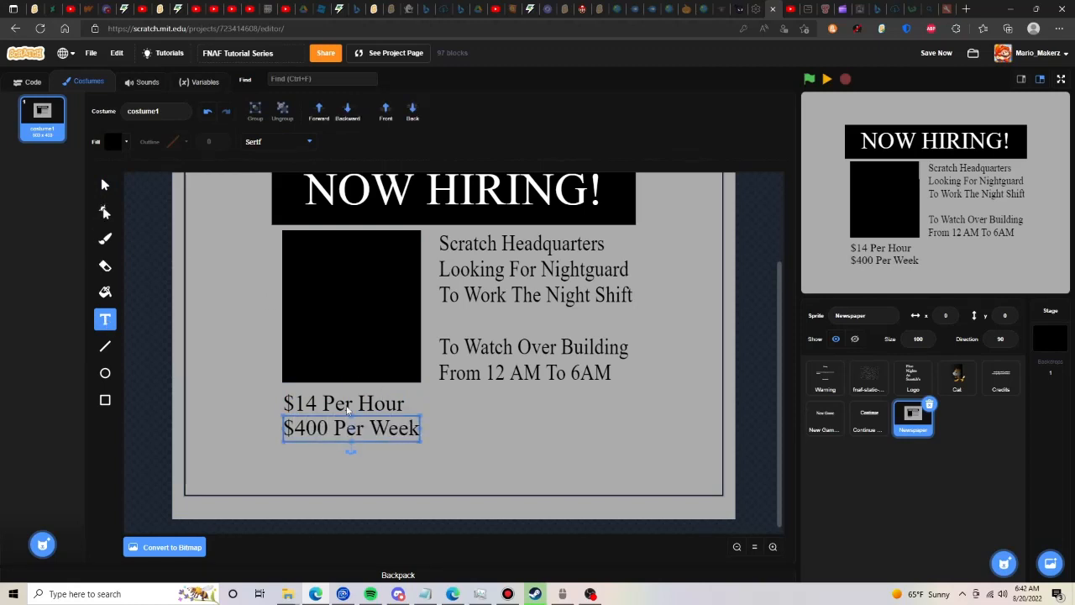
left_click(340, 404)
left_click(100, 189)
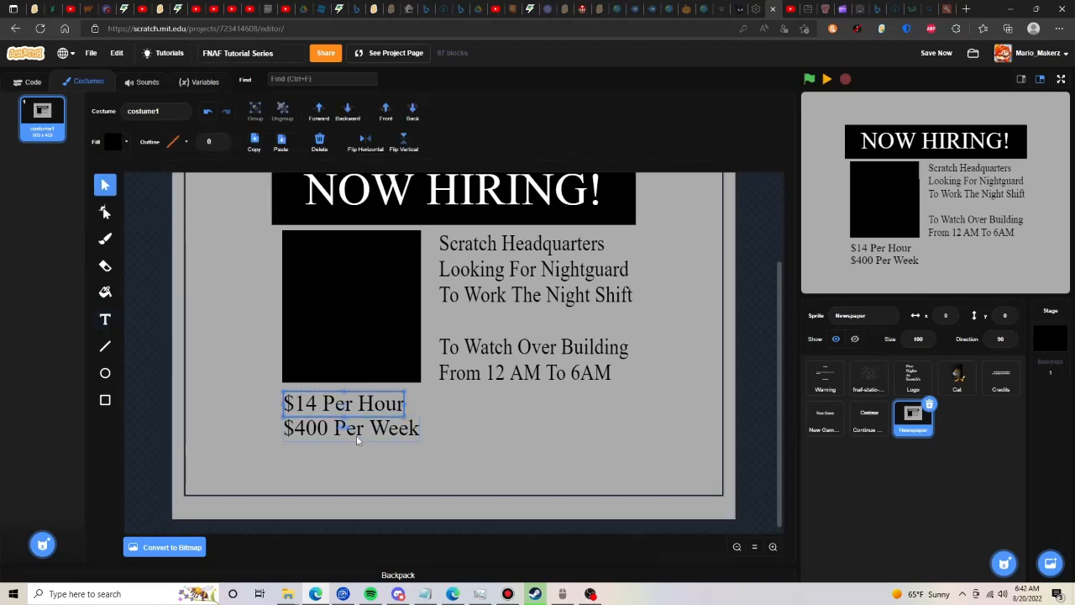
left_click(356, 435, "shift")
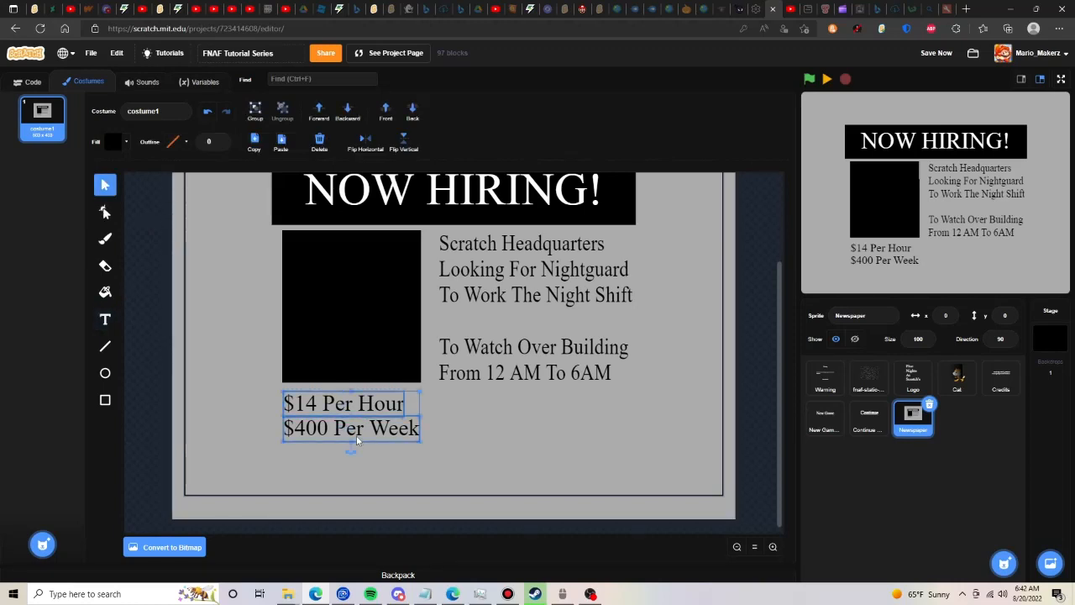
- Give the picture box beside the job description a black outline of width 6 and remove its fill
left_click(399, 300)
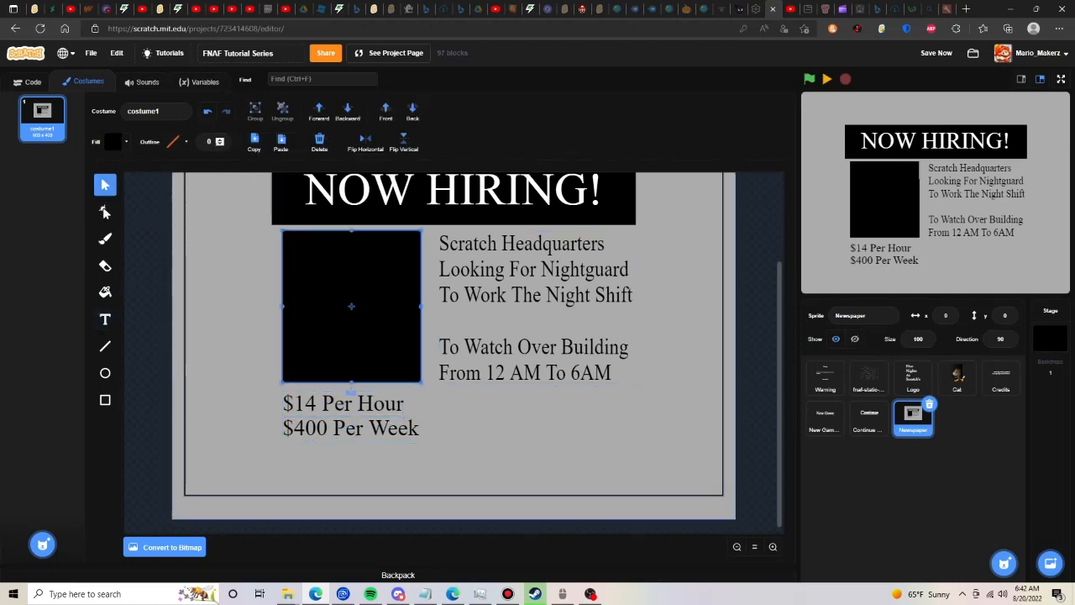
left_click(219, 139)
left_click(219, 139)
left_click(219, 140)
left_click(219, 139)
left_click(219, 139)
left_click(219, 139)
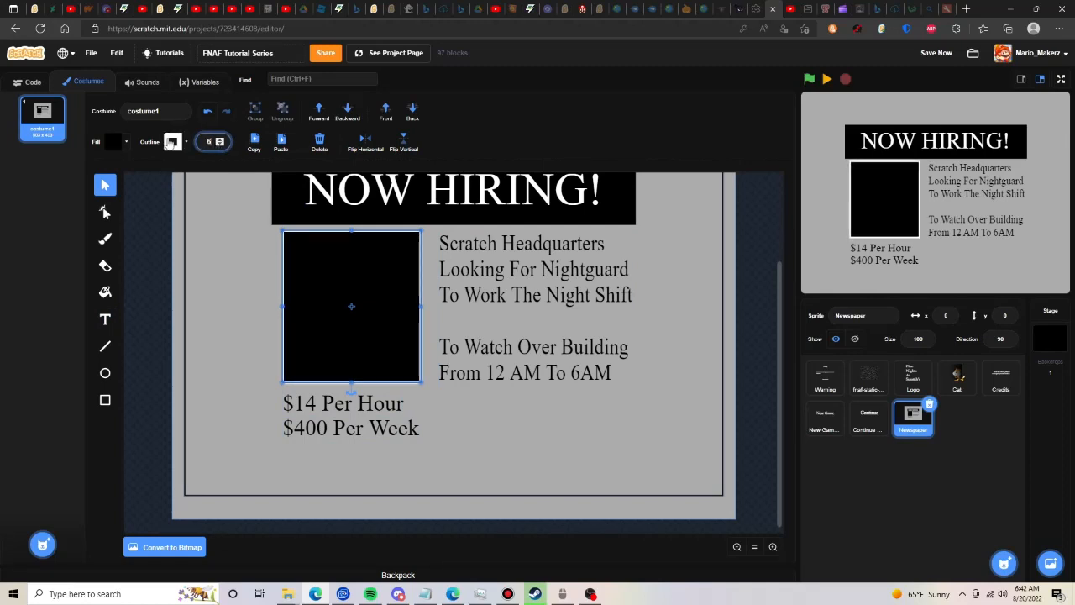
left_click(173, 141)
left_click_drag(198, 299, 95, 164)
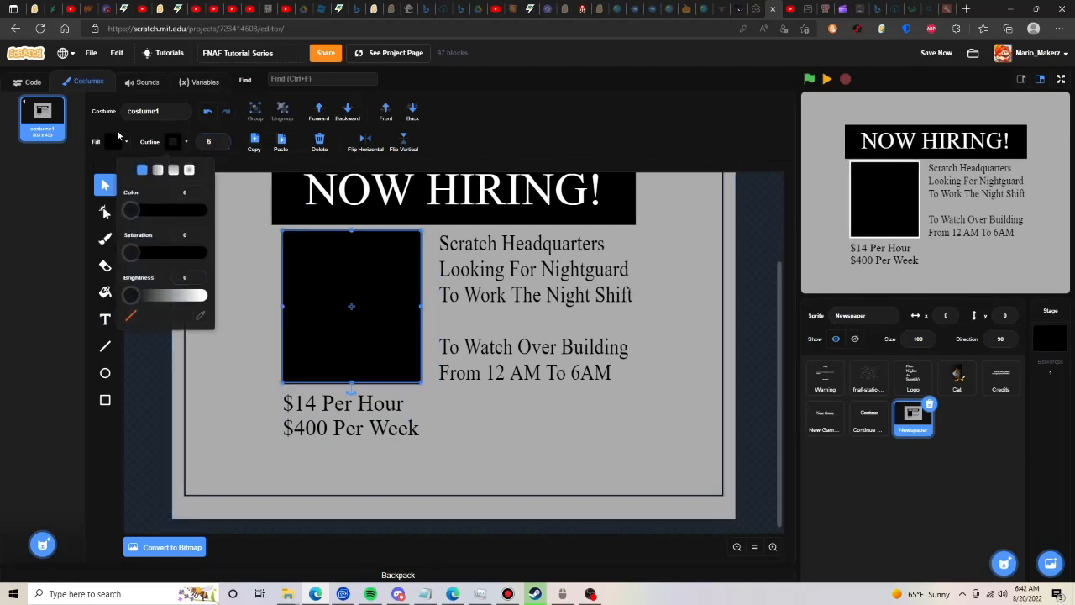
left_click(114, 140)
left_click(151, 365)
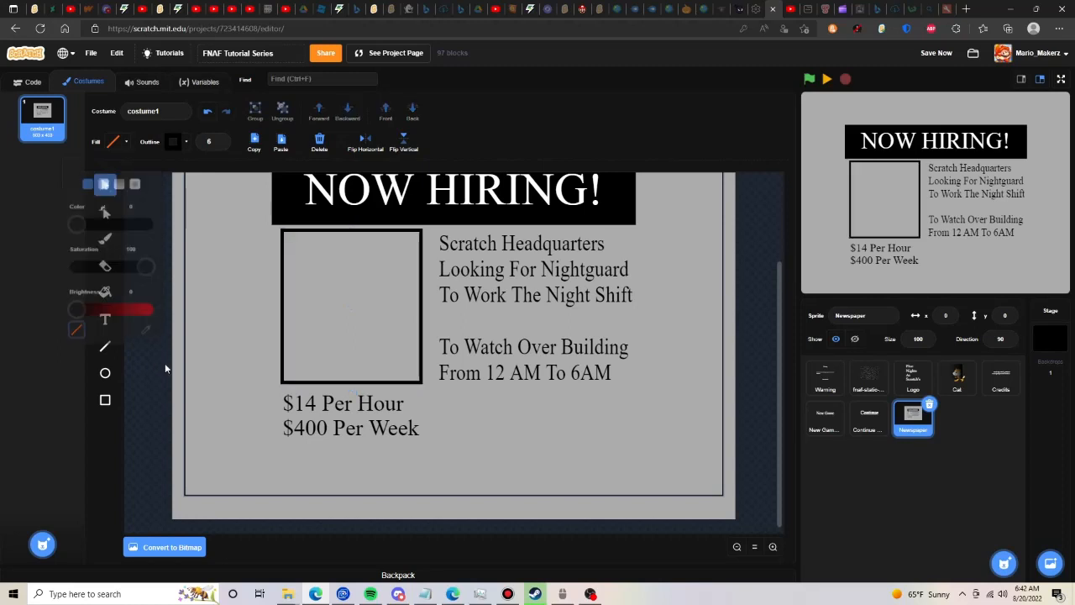
- Copy the cat from the Cat sprite, strip its dark overlay in a temporary Newspaper costume, and paste the plain cat onto the newspaper costume
left_click(969, 391)
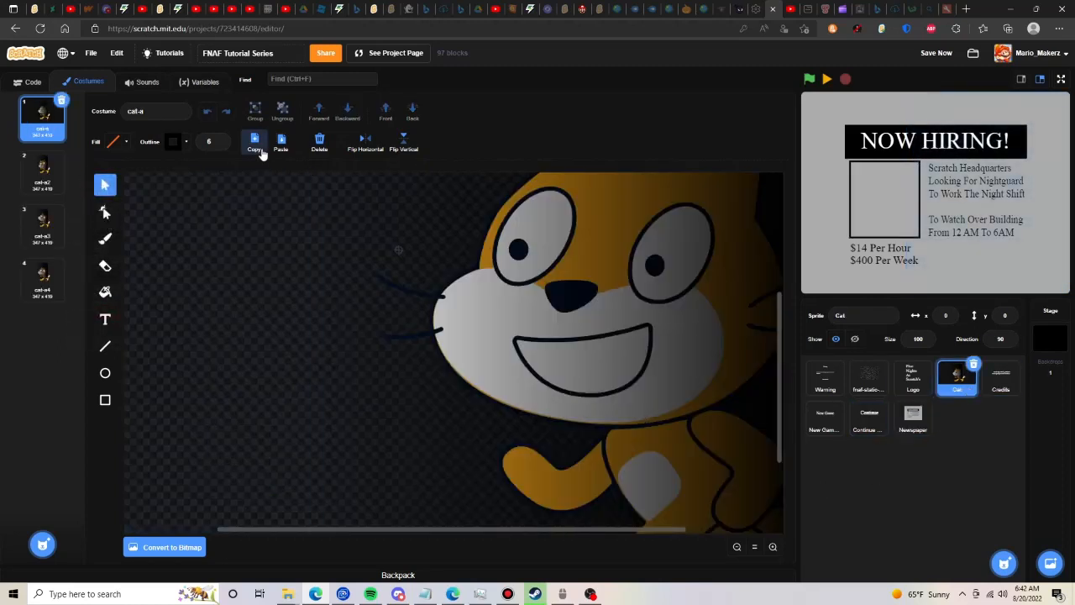
left_click(913, 416)
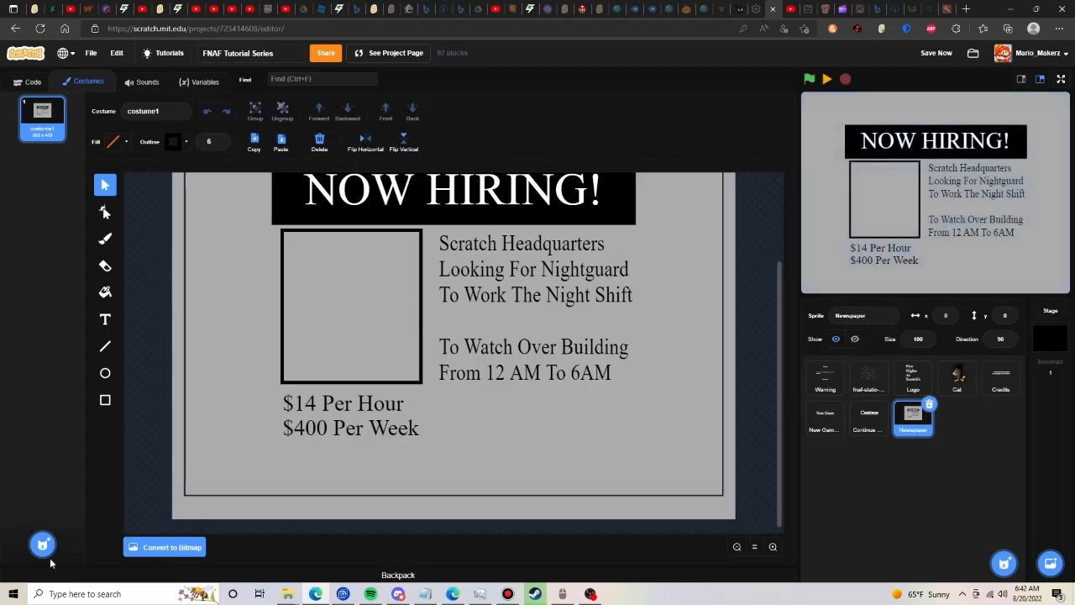
left_click(42, 501)
key("ctrl+v")
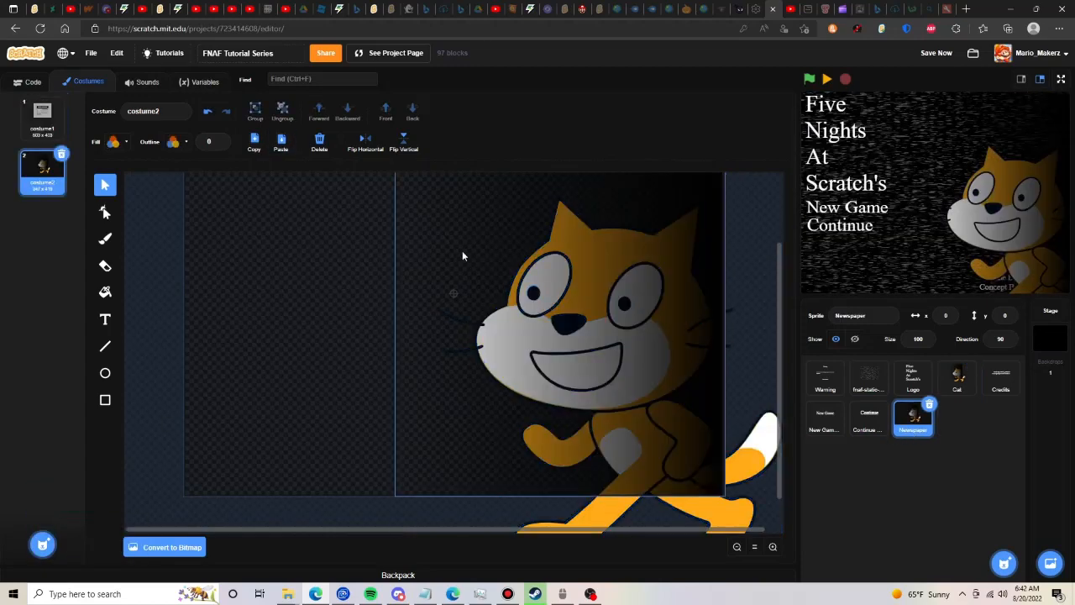
left_click(282, 153)
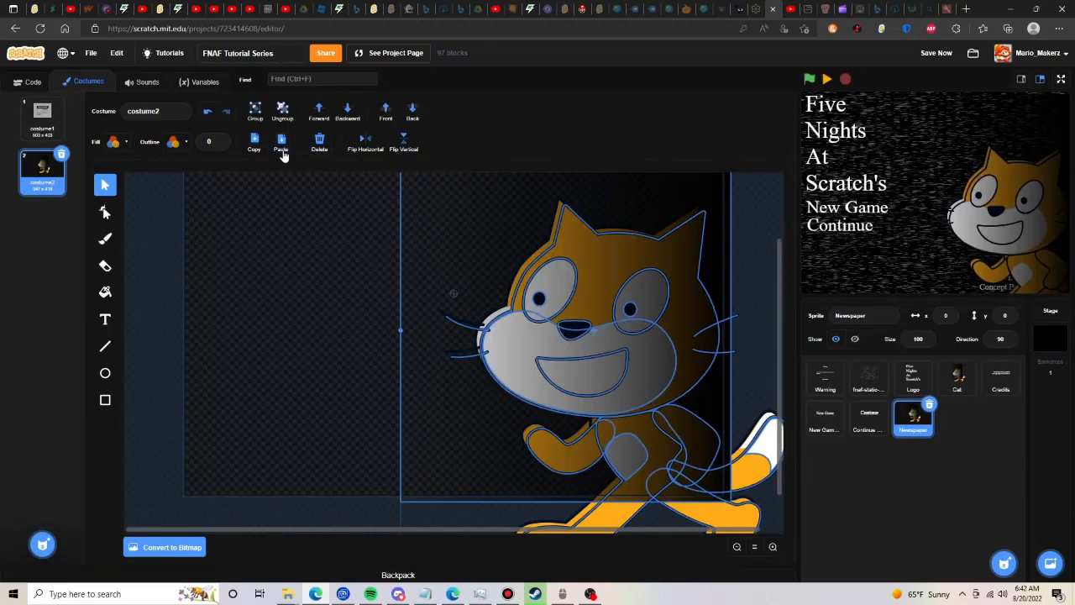
left_click(319, 141)
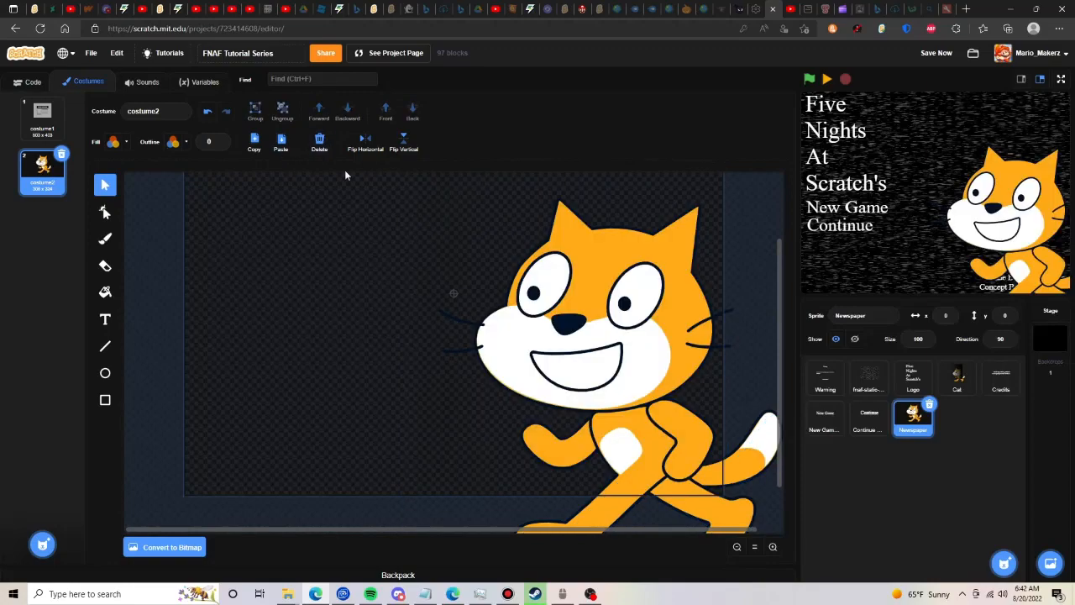
left_click(61, 155)
left_click(282, 149)
- Shrink the pasted cat and move it inside the picture frame
scroll(744, 244, "up", 2)
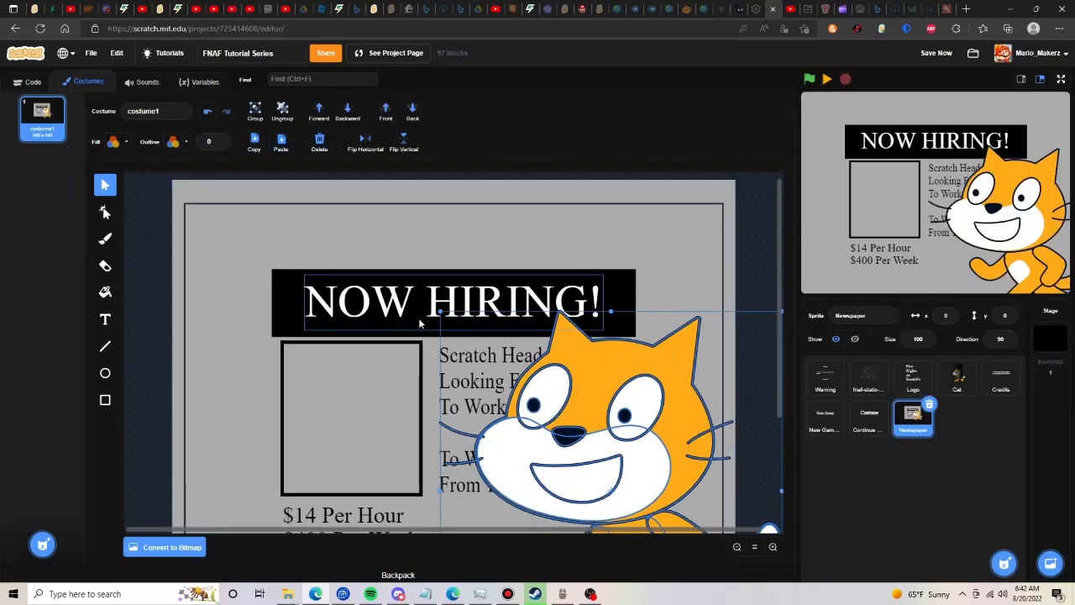
scroll(458, 327, "down", 3)
left_click_drag(440, 311, 681, 414)
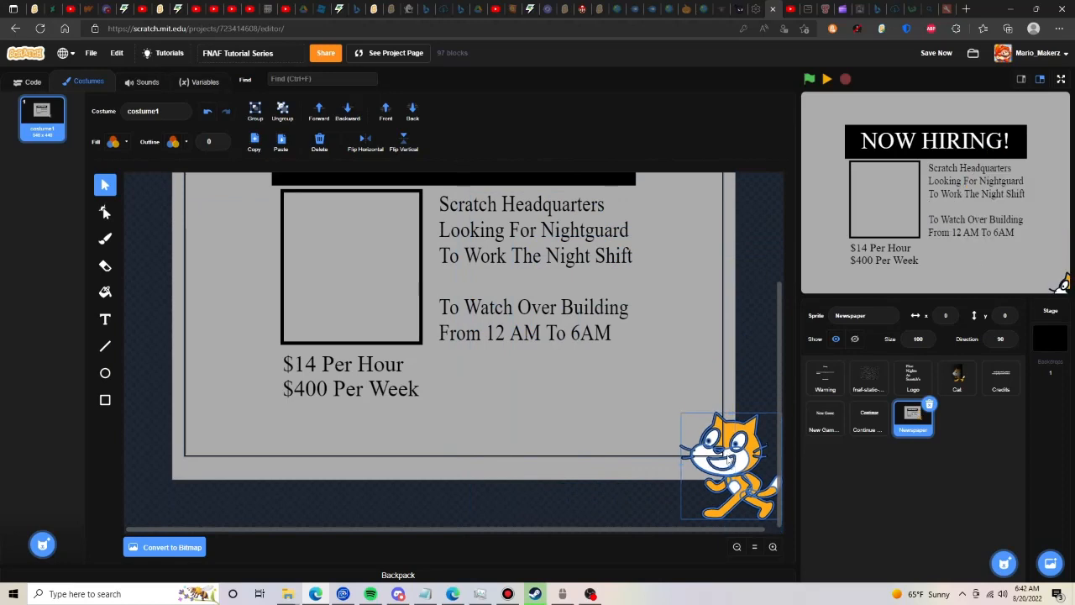
left_click_drag(726, 458, 331, 282)
- Set the cat's outline width to 2, flip it horizontally and enlarge it to span the picture frame's width
left_click(221, 141)
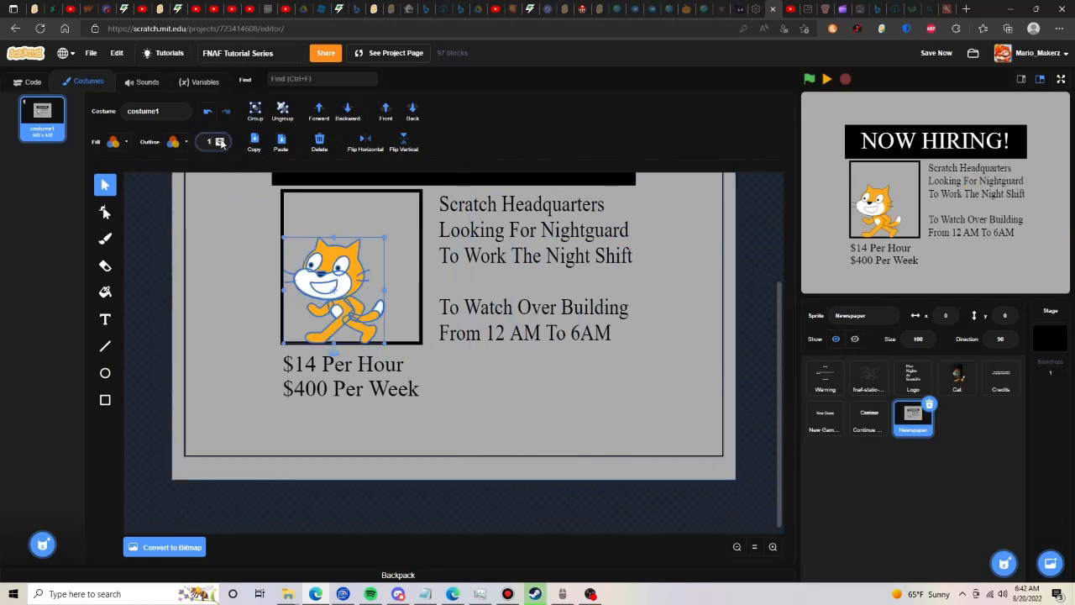
left_click(221, 141)
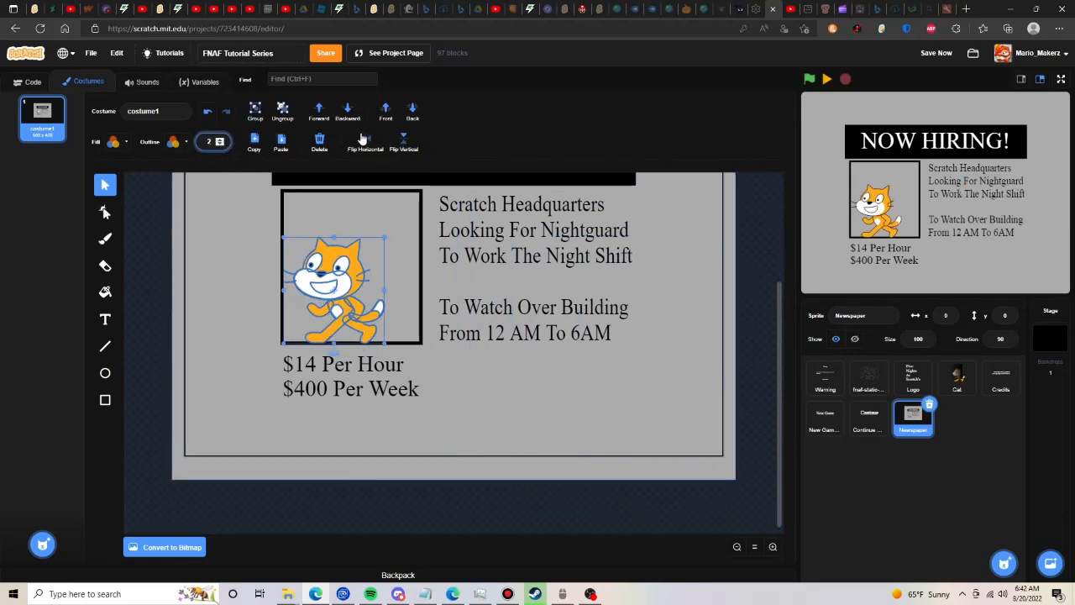
left_click_drag(333, 266, 333, 288)
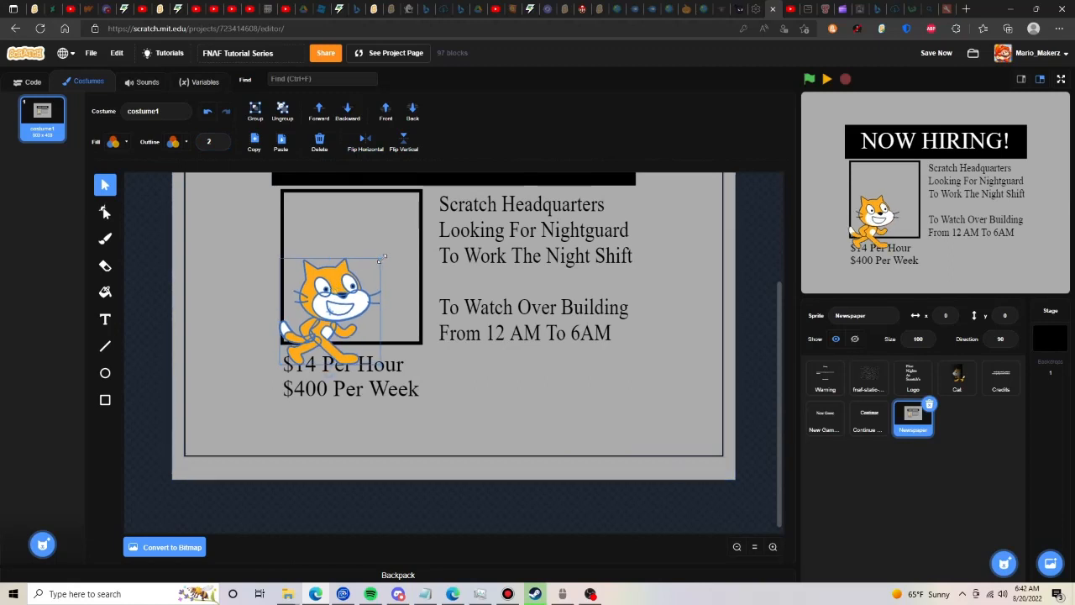
left_click_drag(380, 259, 423, 218)
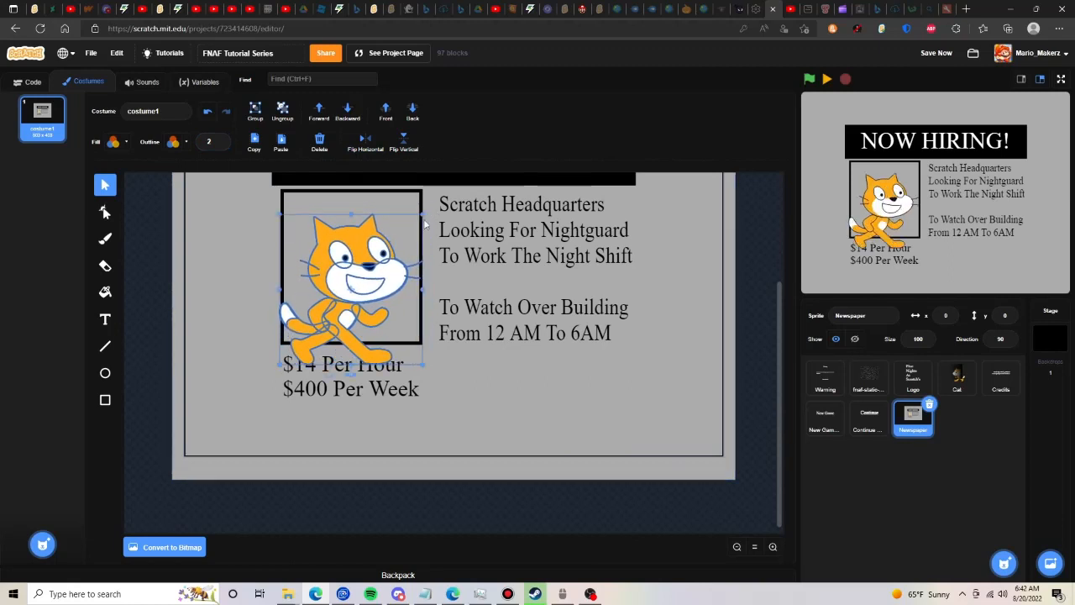
- Erase the cat's feet where they stick out below the picture frame
left_click(105, 266)
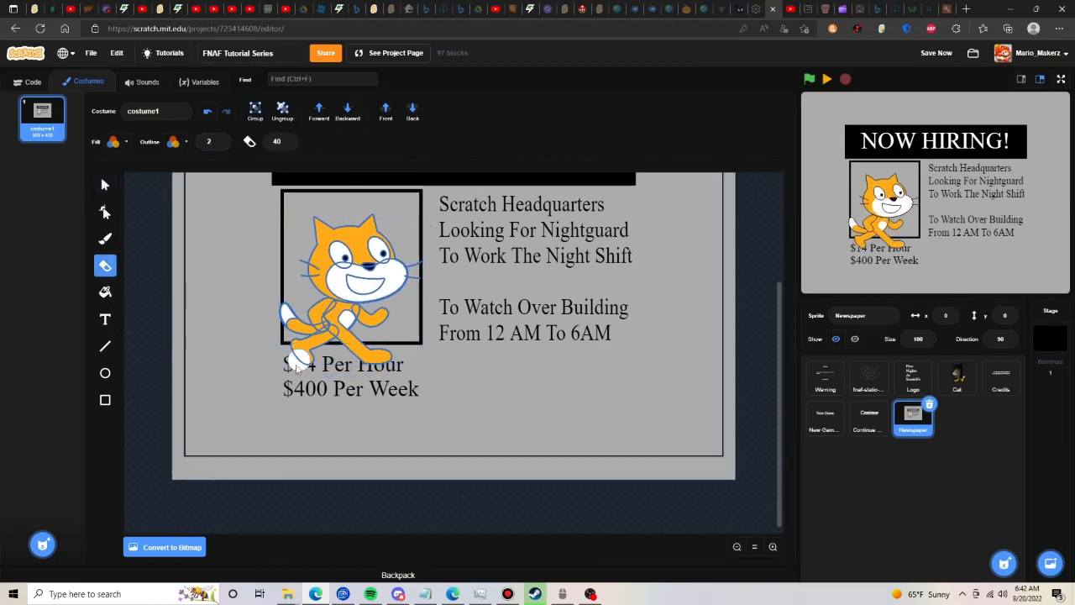
mouse_move(287, 353)
left_mouse_down()
mouse_move(382, 354)
mouse_move(369, 355)
left_mouse_up()
left_click(105, 185)
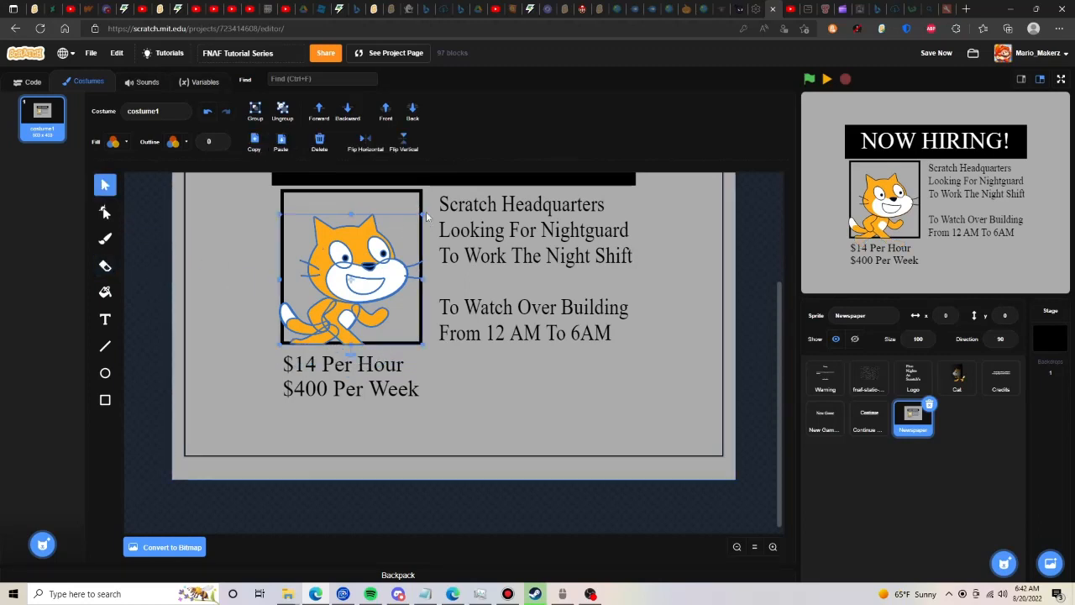
- Try to erase the part of the cat's tail that sticks out past the picture frame
left_click(403, 227)
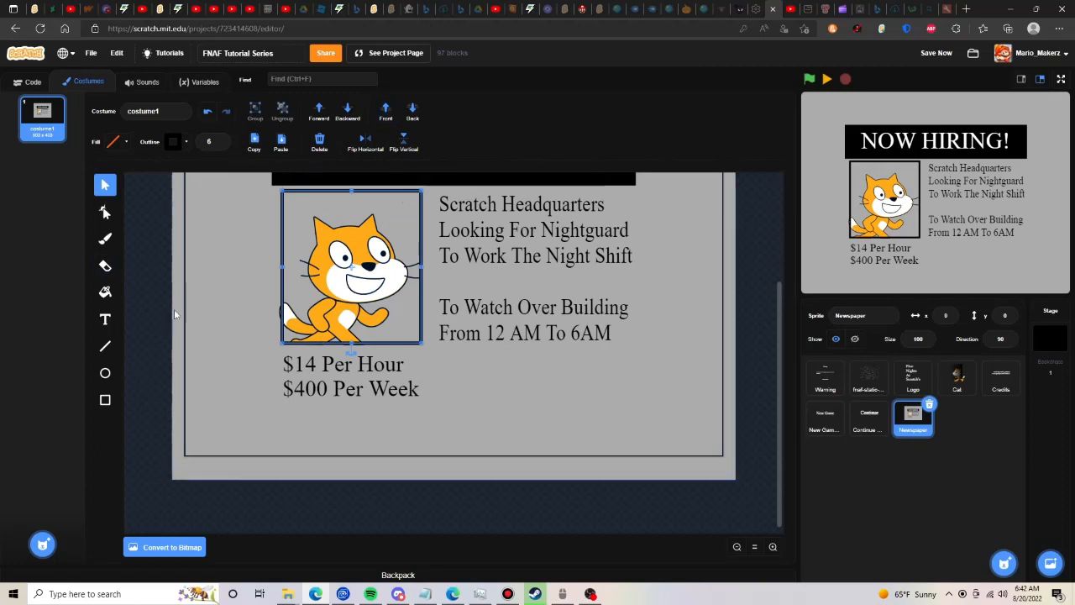
left_click(301, 325)
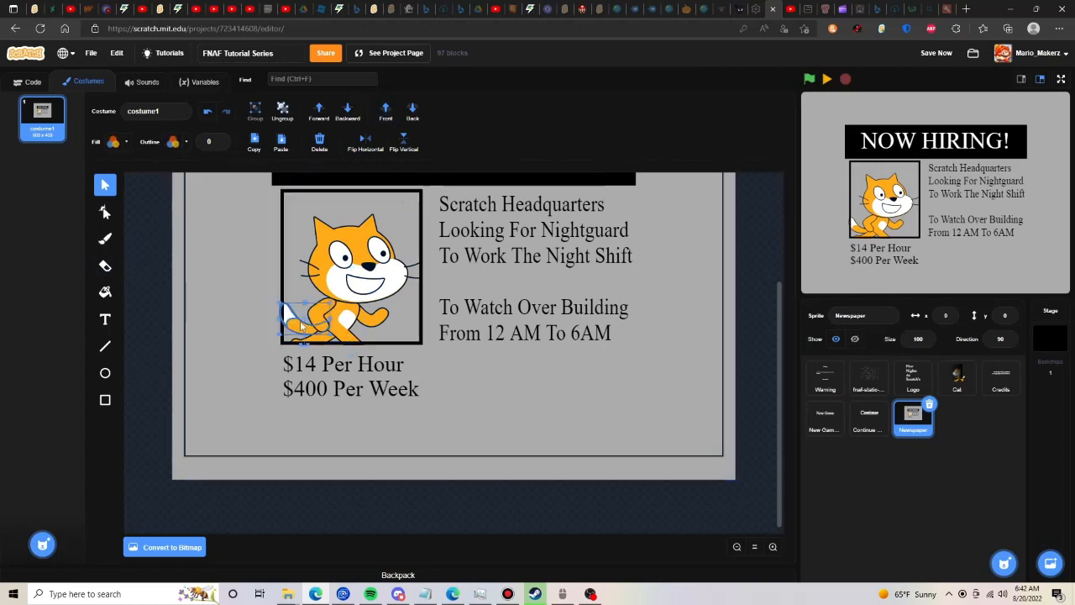
left_click(105, 266)
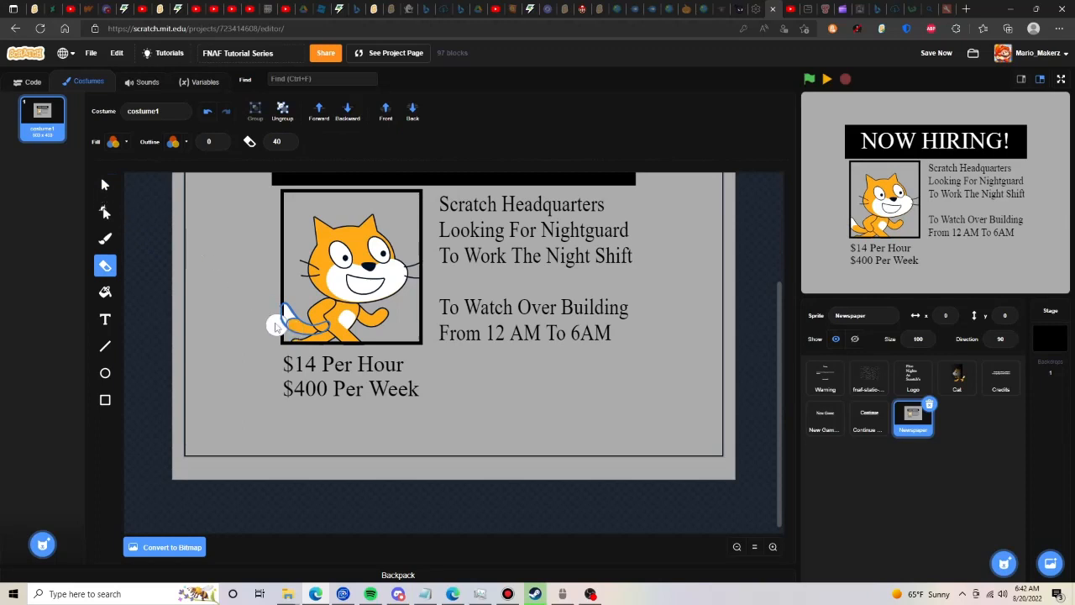
left_click(268, 304)
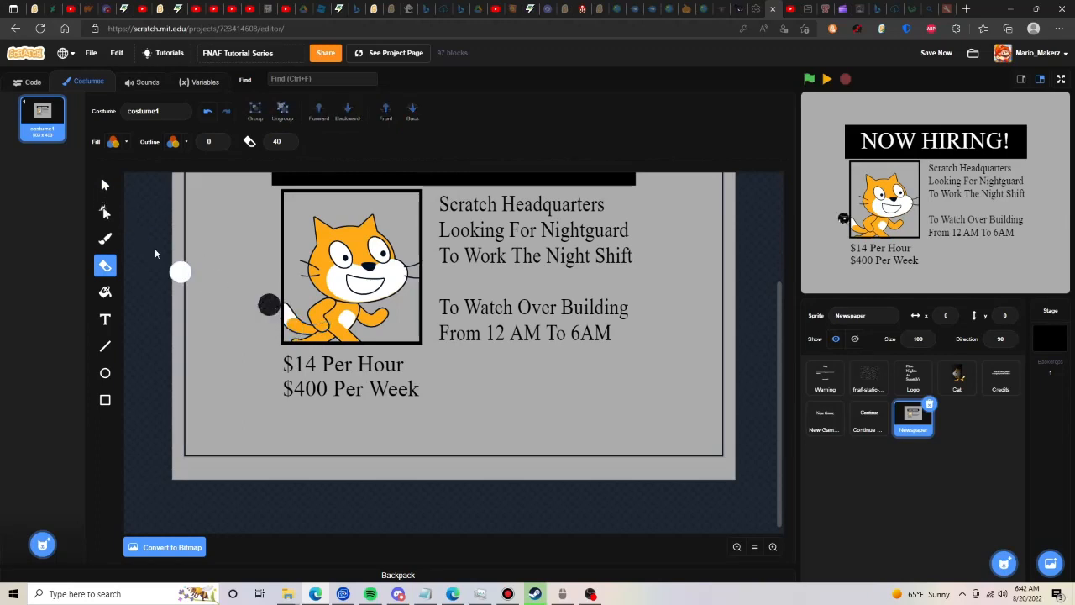
left_click(207, 111)
- Trim the cat's tail tip along the outside of the picture frame's left edge with the Eraser
left_click(104, 185)
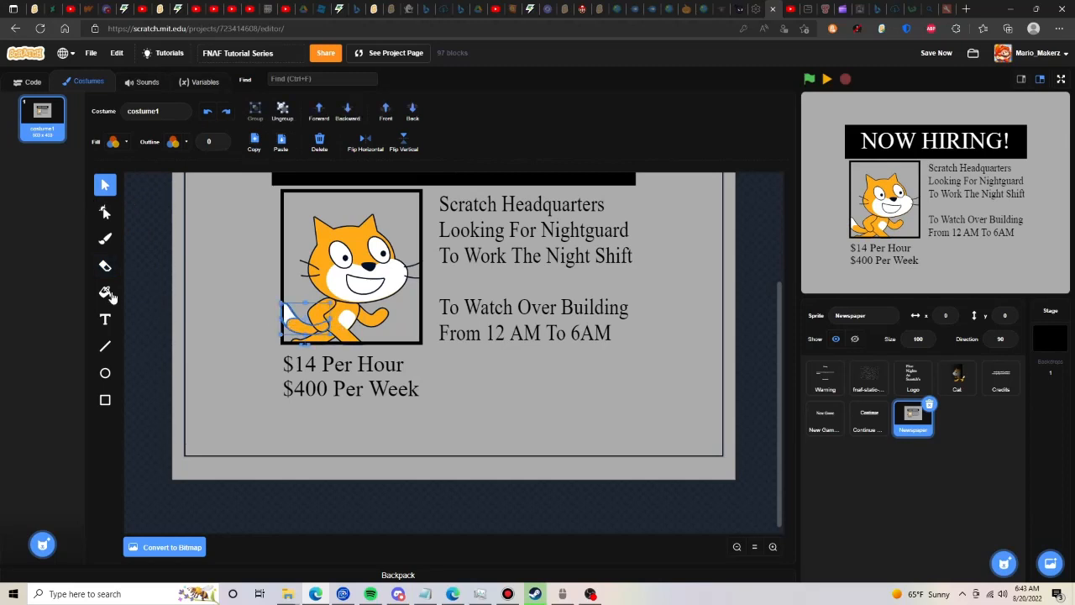
left_click(105, 265)
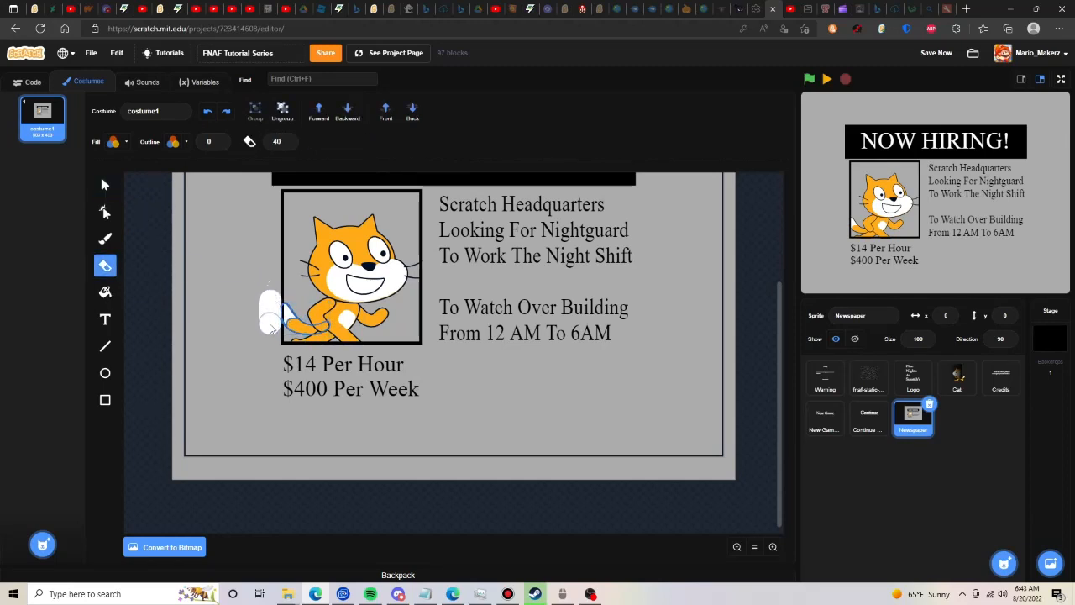
left_click(105, 185)
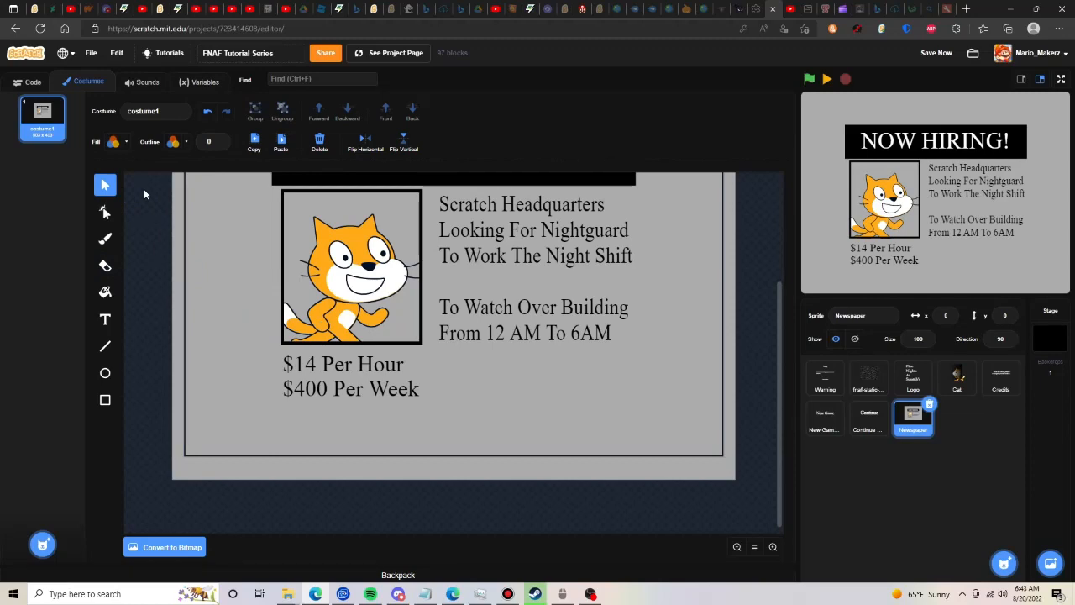
- Draw a rectangle around the whole ad from the banner's upper-left corner, with a black outline of width 6 and no fill
scroll(133, 189, "up", 2)
left_click(273, 285)
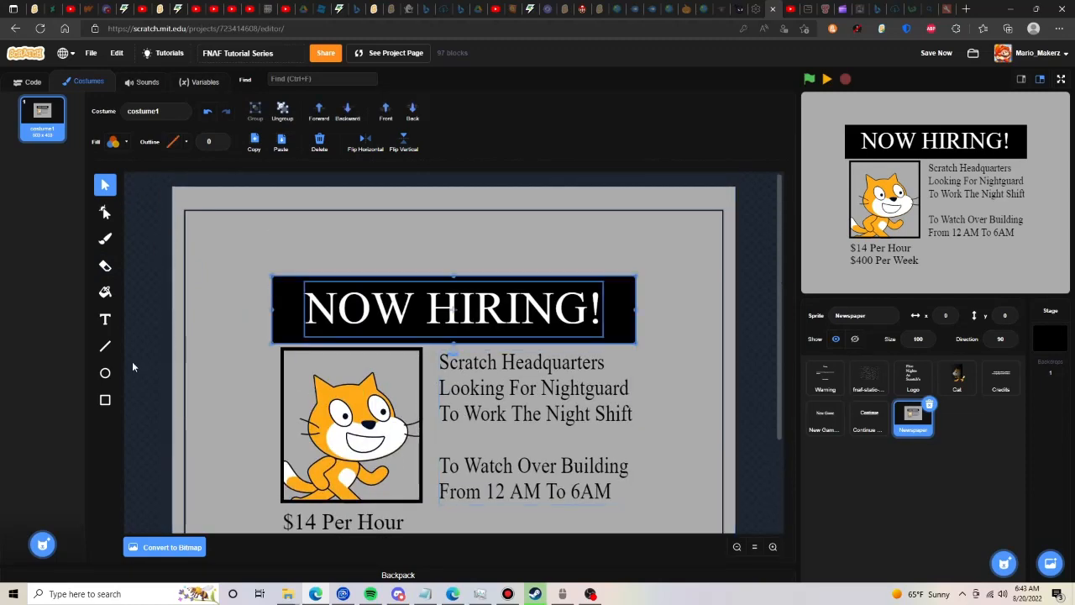
left_click(105, 212)
left_click(297, 352)
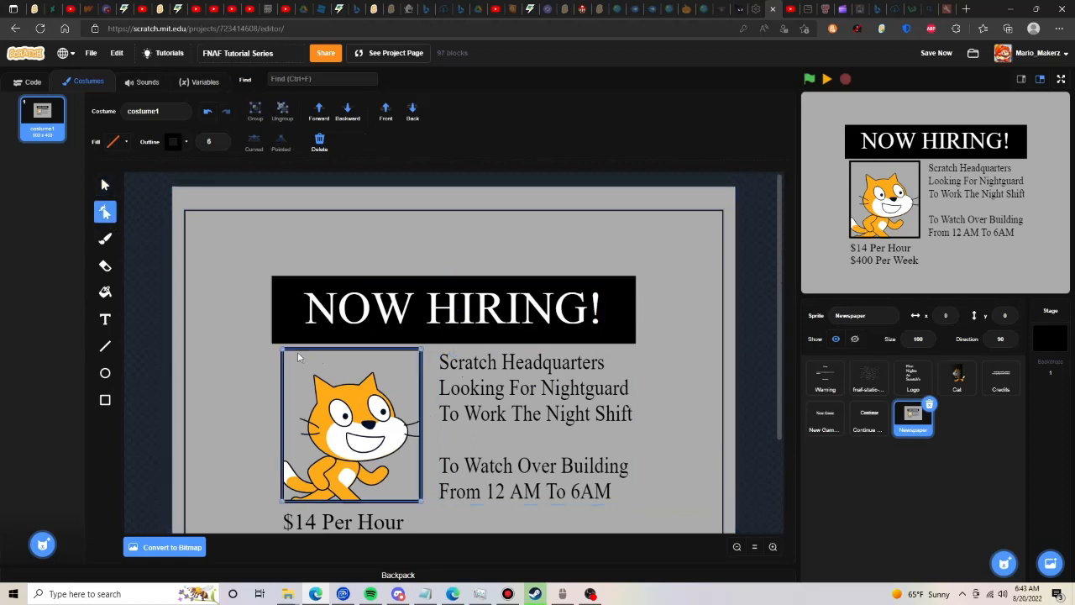
left_click(105, 400)
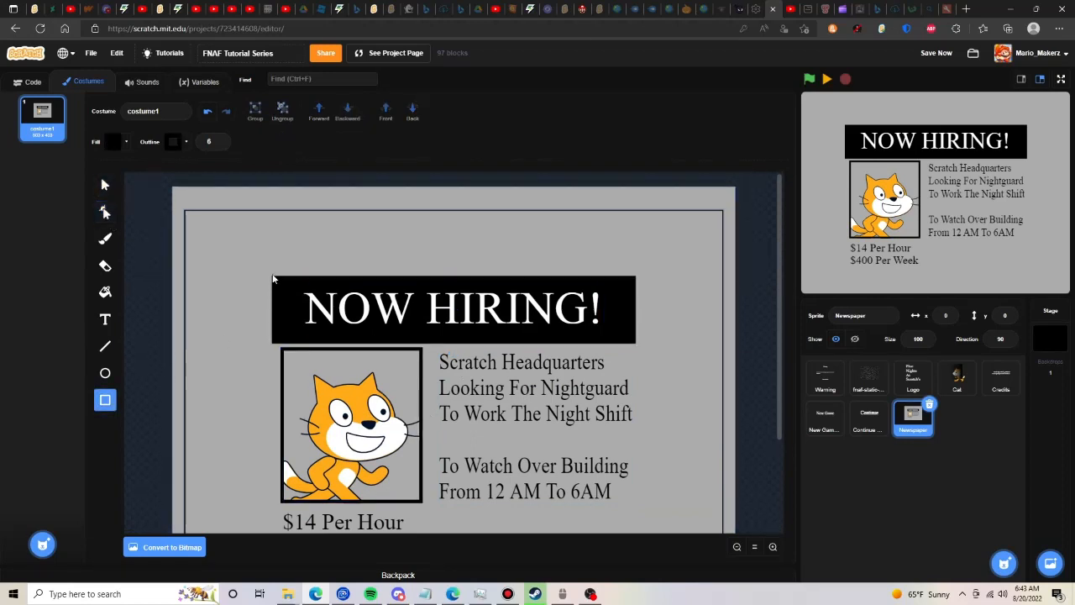
mouse_move(271, 281)
left_mouse_down()
mouse_move(632, 347)
mouse_move(670, 471)
left_mouse_up()
scroll(396, 307, "down", 2)
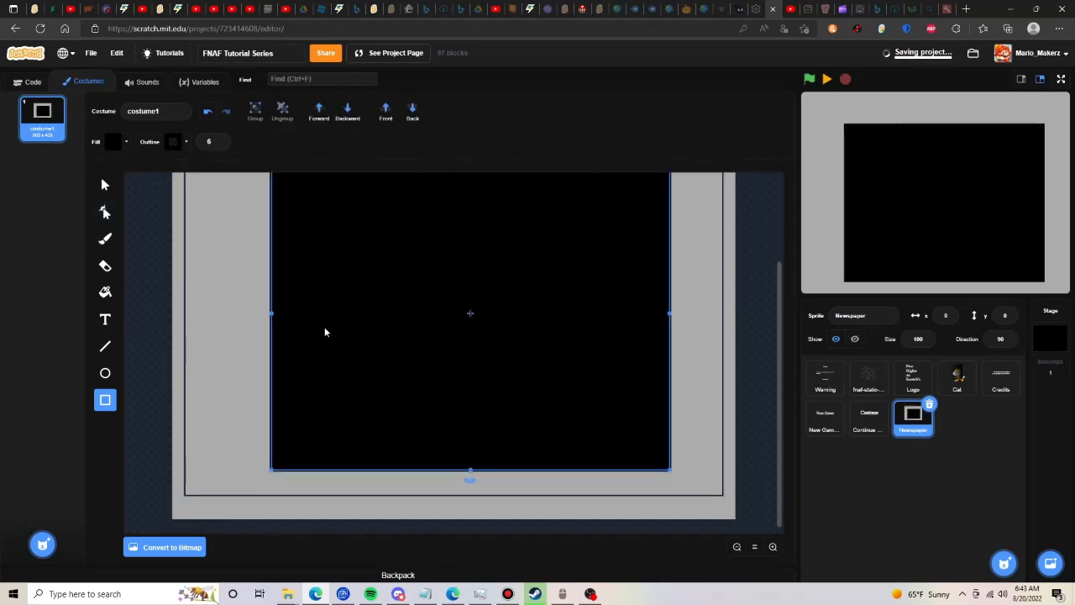
left_click(120, 143)
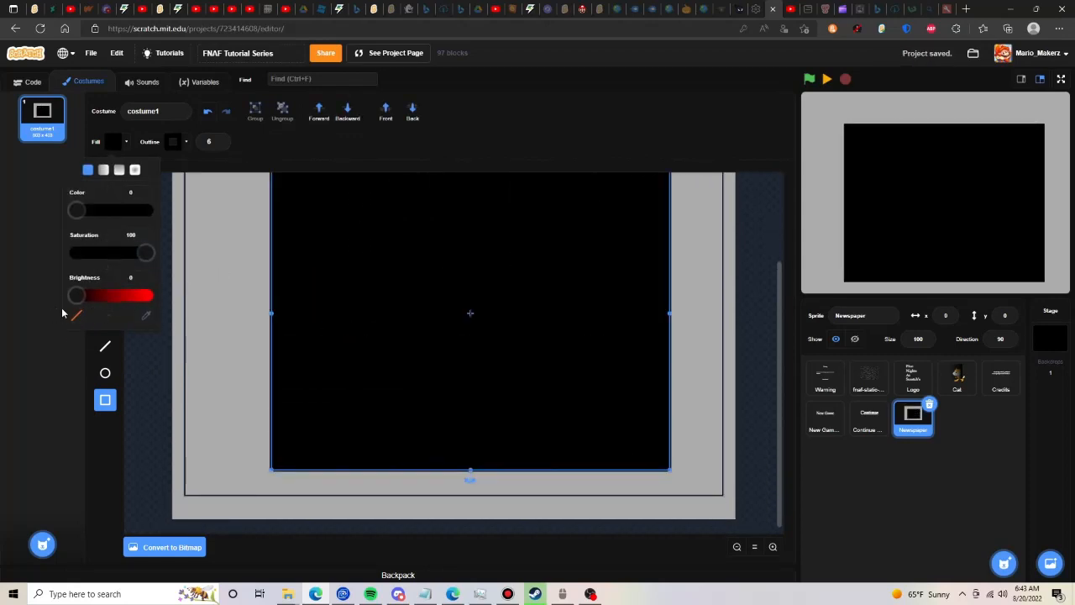
left_click(75, 315)
left_click(242, 284)
- Narrow the rectangle around the ad so its right edge lines up with the NOW HIRING! banner's right edge
left_click(102, 179)
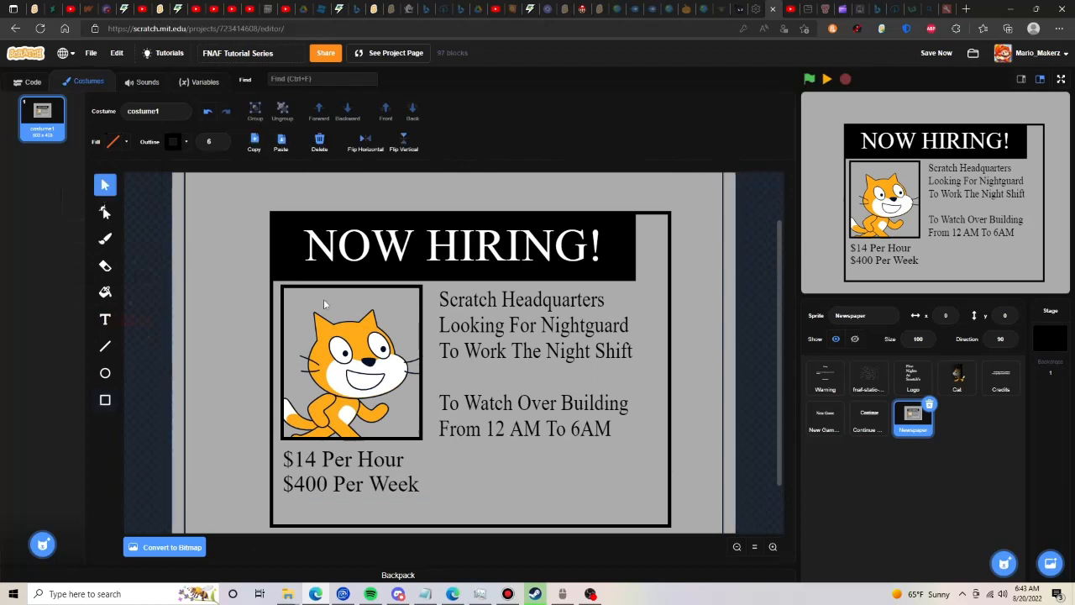
left_click(273, 300)
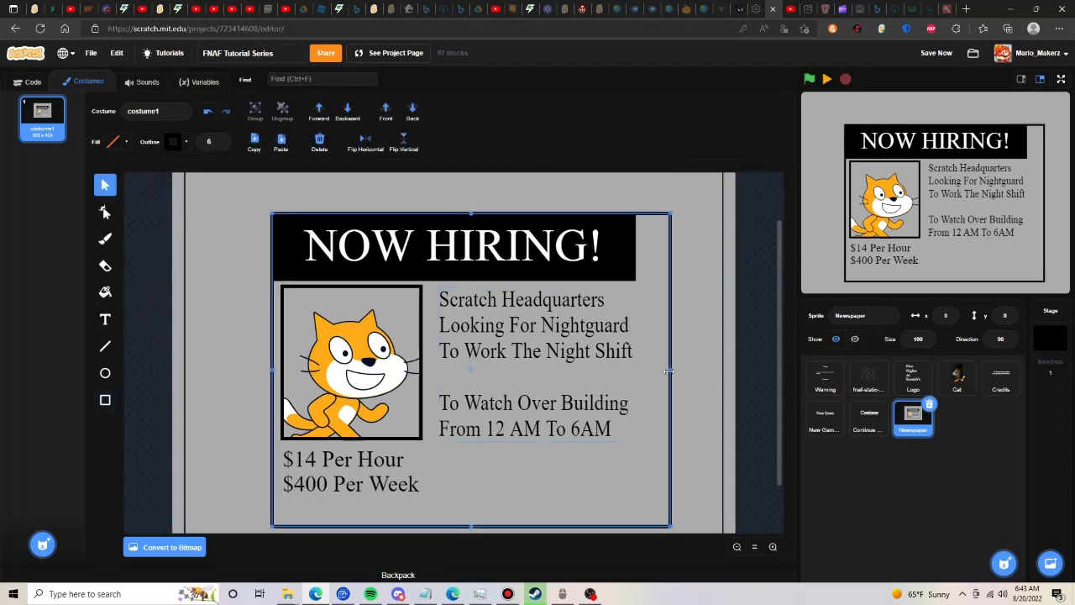
left_click_drag(668, 370, 633, 376)
left_click_drag(455, 214, 454, 217)
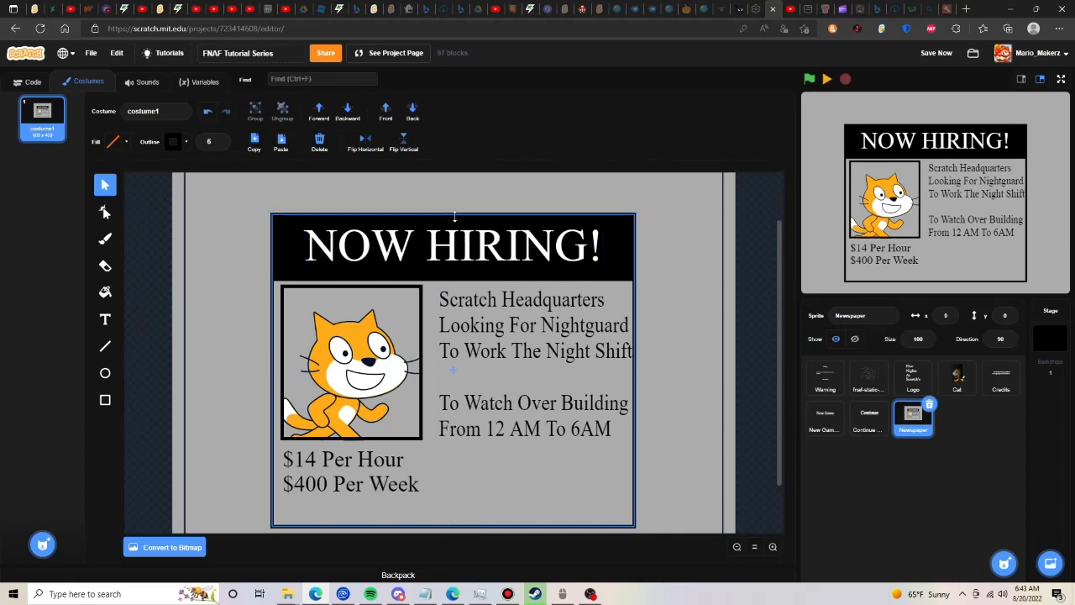
scroll(452, 468, "down", 2)
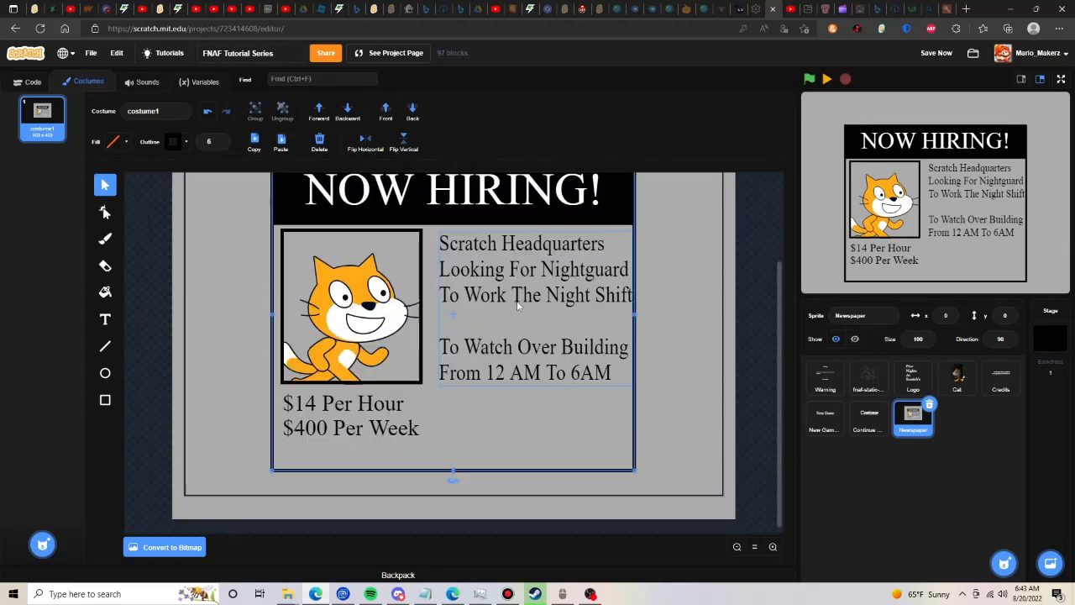
- Extend the ad border's bottom edge downward and add a "Call" line with a phone number ending in SCRATCH below the weekly pay
mouse_move(451, 474)
left_mouse_down()
mouse_move(451, 453)
mouse_move(452, 483)
left_mouse_up()
left_click(396, 437)
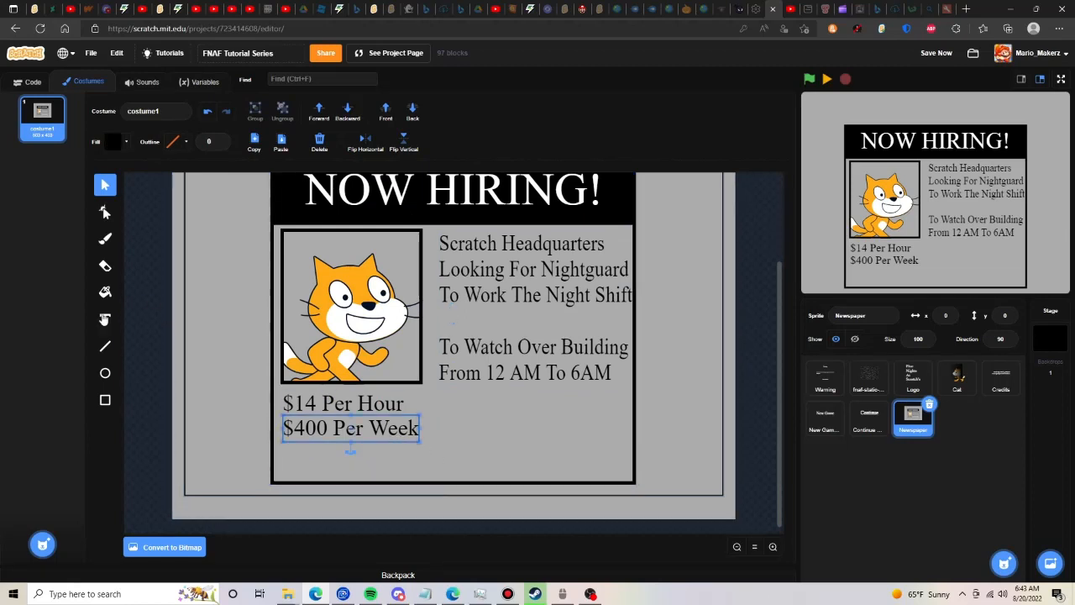
key("t")
left_click(386, 468)
type("Call")
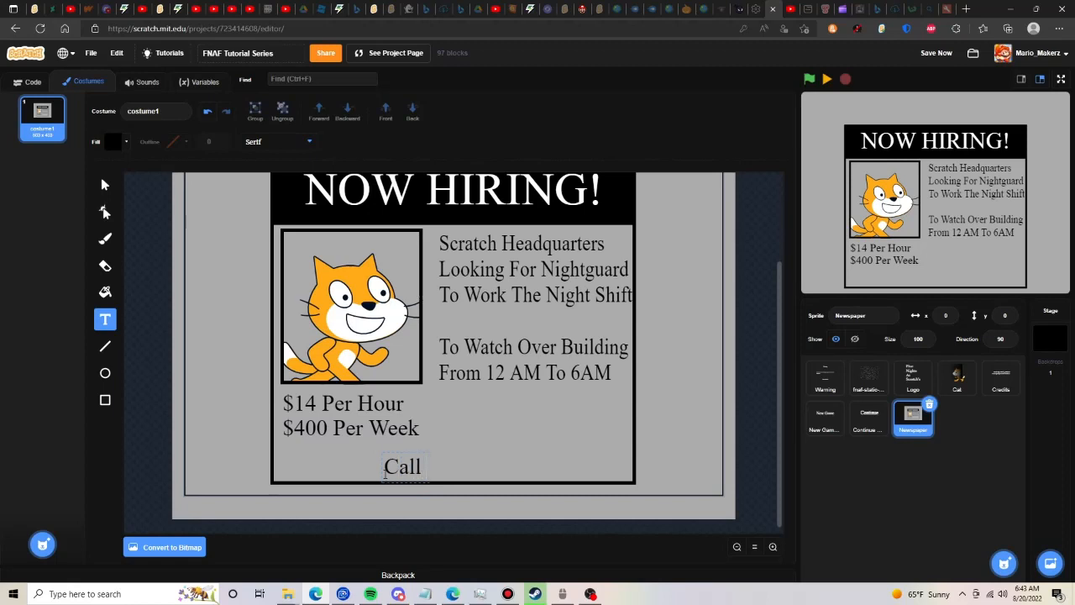
type(" 1")
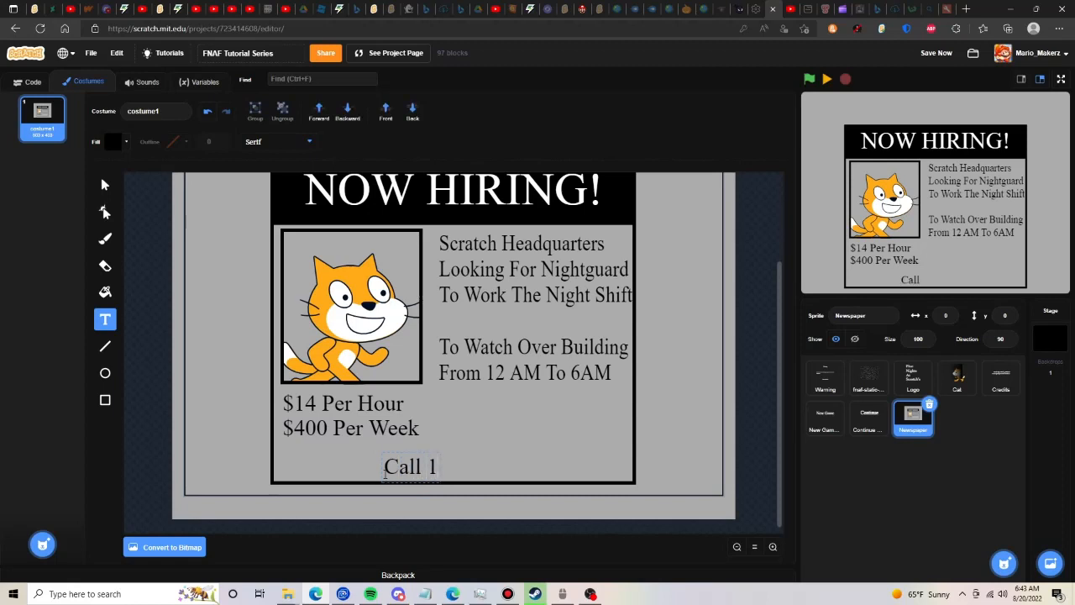
type("11-111-SCRATCH")
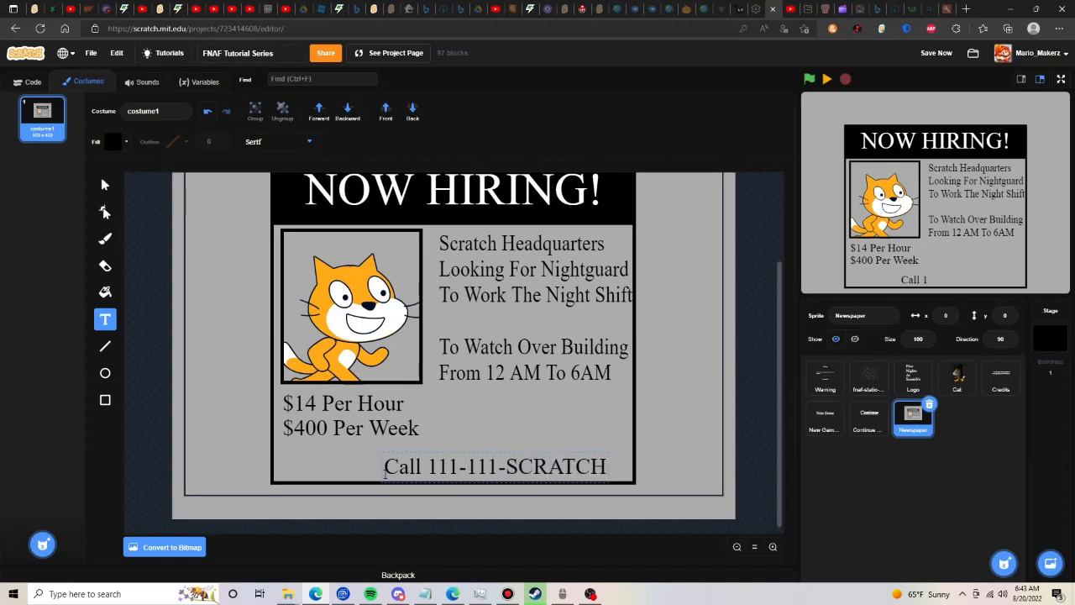
- Replace the phone number's SCRATCH ending with digits and move the Call line directly under the weekly pay at the ad's left side
key("BackSpace")
key("BackSpace")
key("BackSpace")
key("BackSpace")
key("BackSpace")
key("BackSpace")
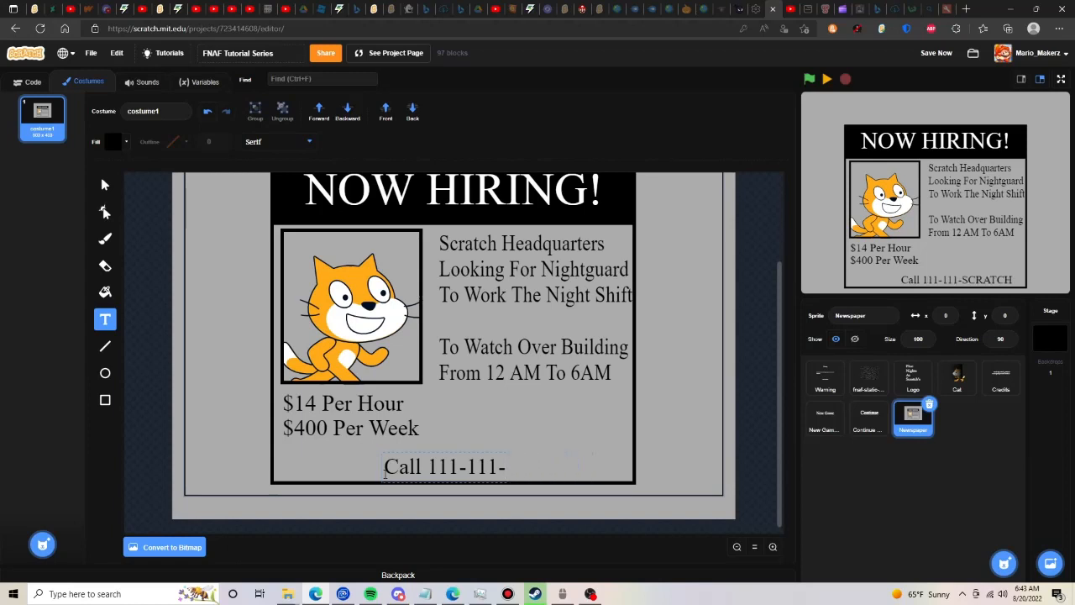
type("1134")
left_click(104, 184)
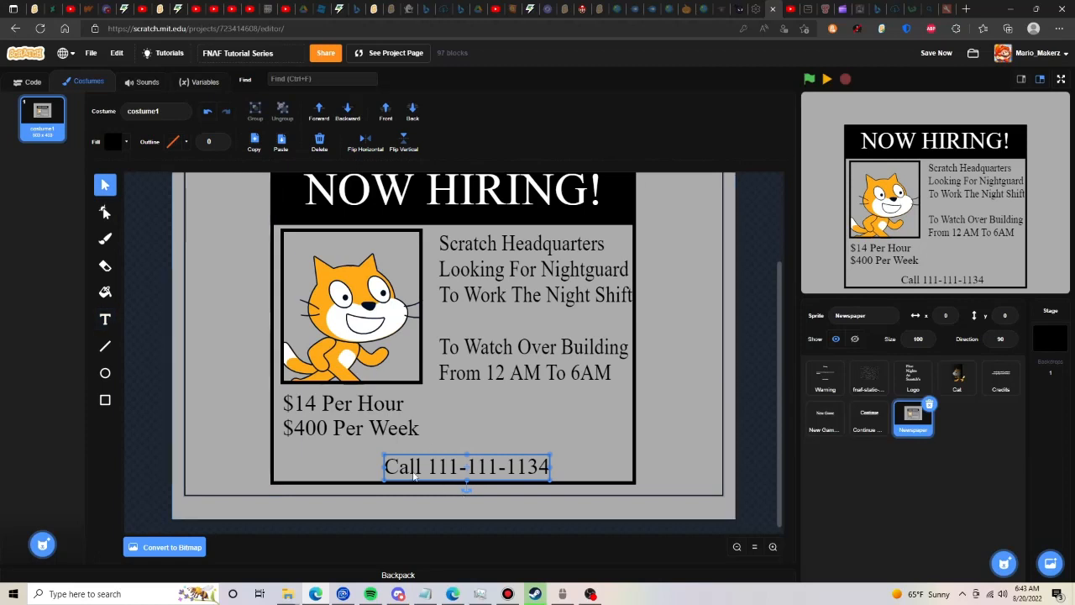
left_click_drag(413, 476, 298, 468)
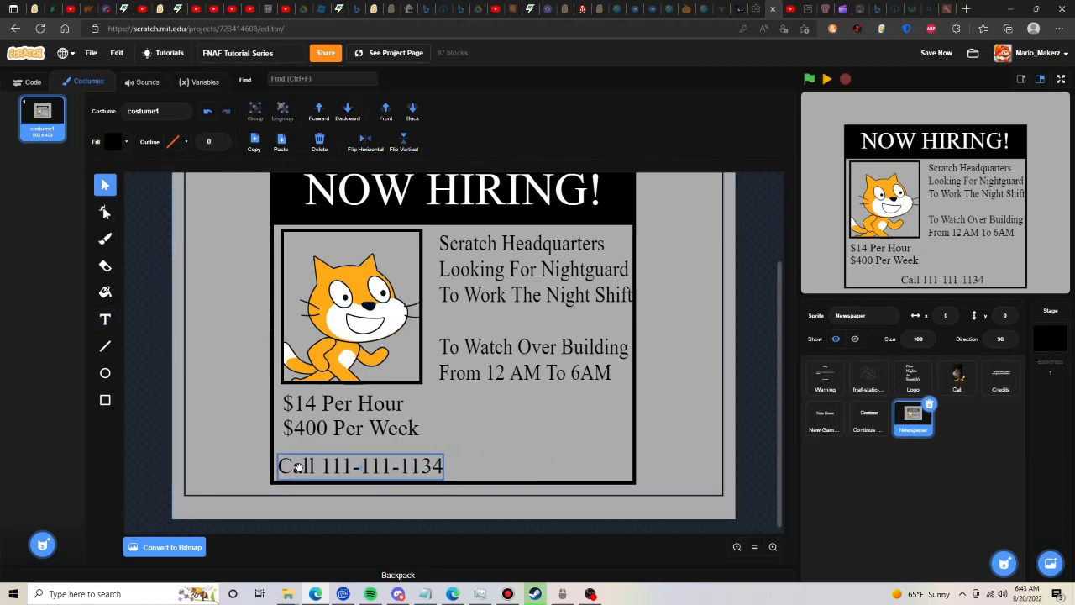
- Add the text "Shift Starts Once" to the right of the weekly pay line
left_click(104, 322)
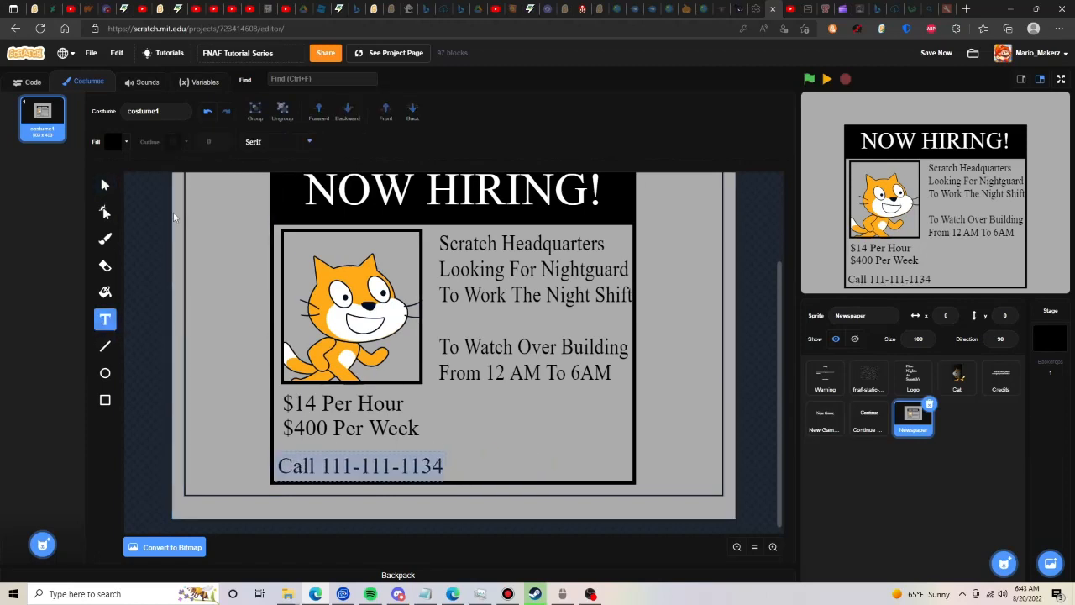
left_click(487, 446)
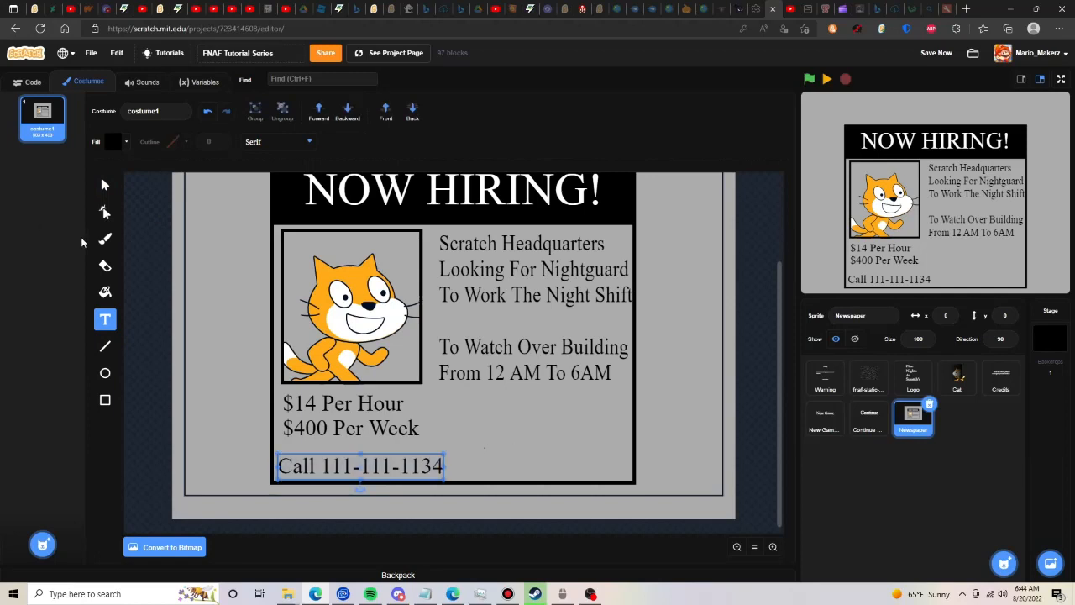
left_click(104, 185)
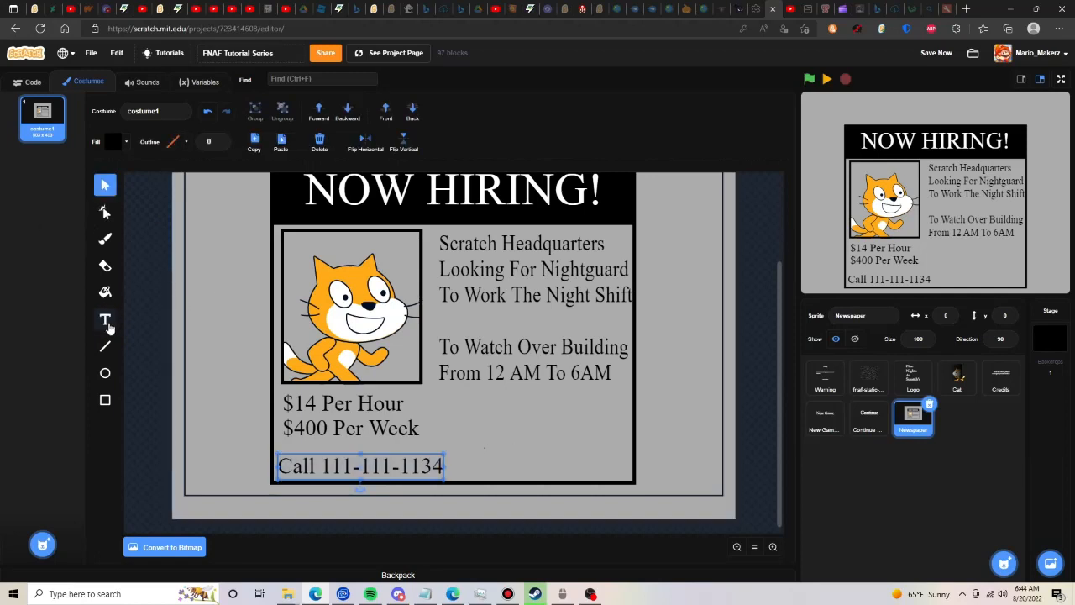
left_click(105, 324)
left_click(474, 441)
type("S")
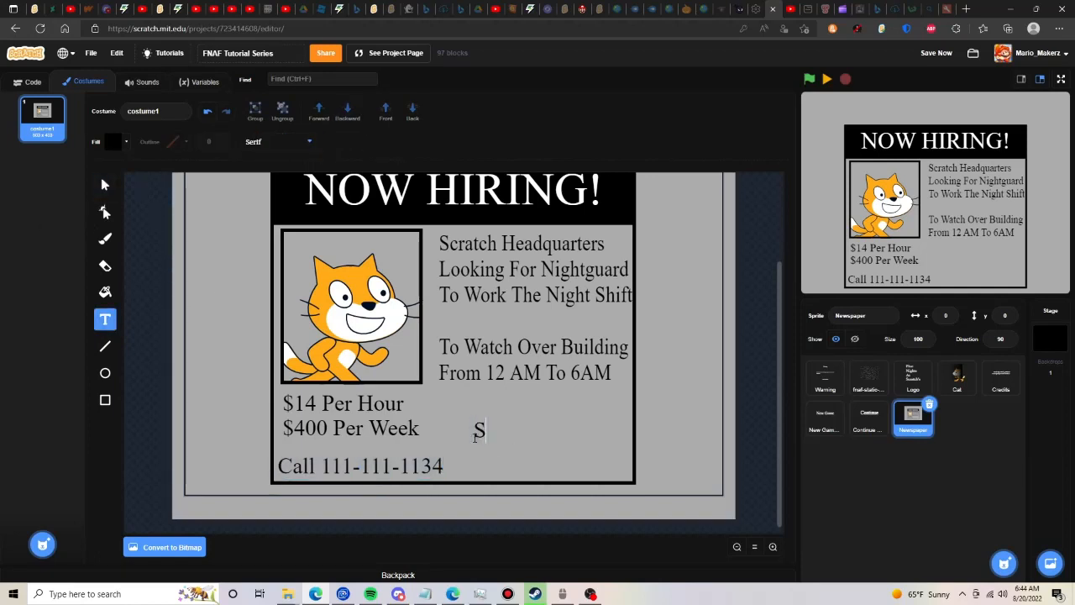
type("hift Start")
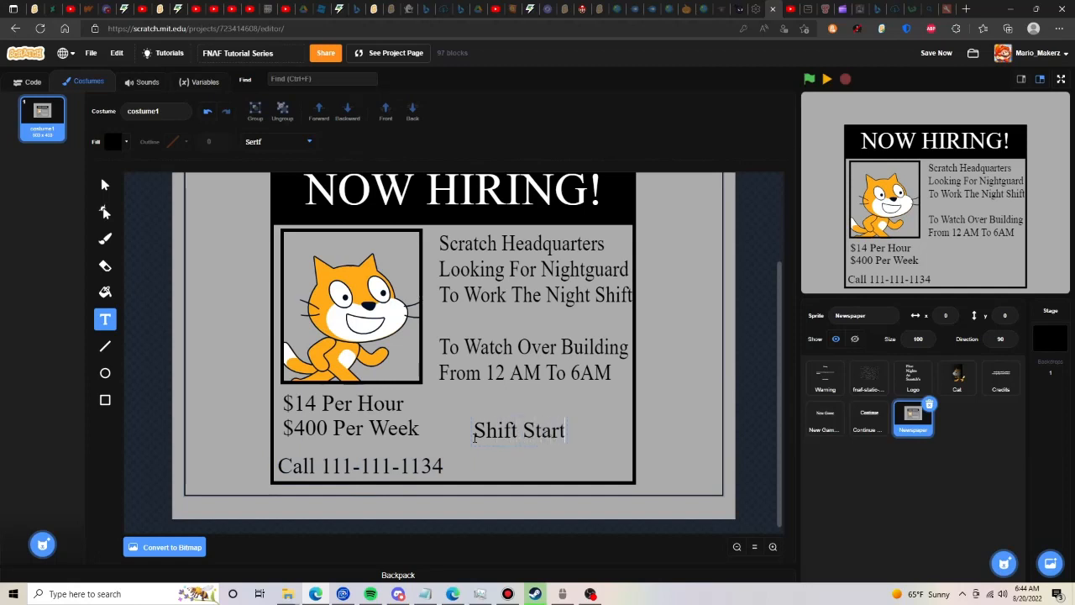
type("s O")
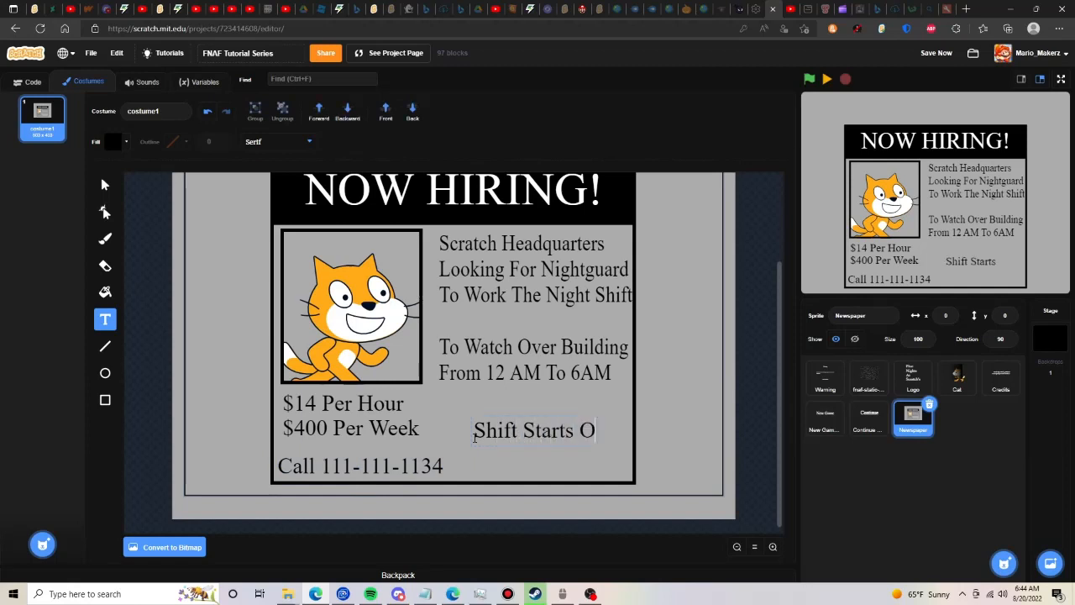
type("Whe")
key("BackSpace")
key("BackSpace")
key("BackSpace")
type("Once")
- Add "Nightguard Is Avaliable" on two lines below "Shift Starts Once" and move the text block inside the ad's border
key("Return")
type("Applicant I")
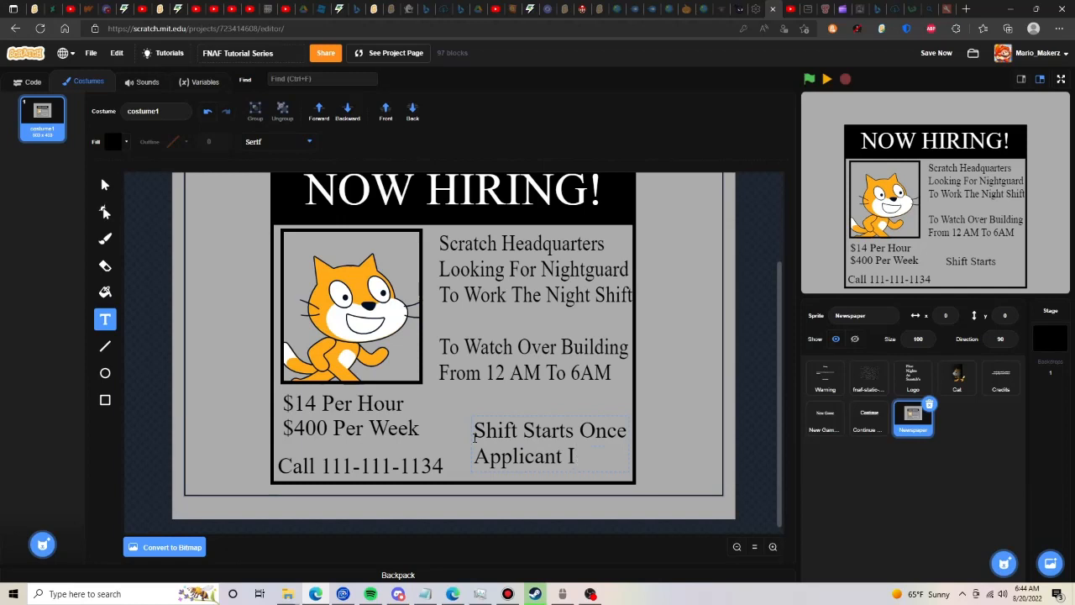
key("BackSpace")
key("BackSpace")
key("BackSpace")
key("BackSpace")
key("BackSpace")
key("BackSpace")
key("BackSpace")
key("BackSpace")
key("BackSpace")
key("BackSpace")
key("BackSpace")
type("Nig")
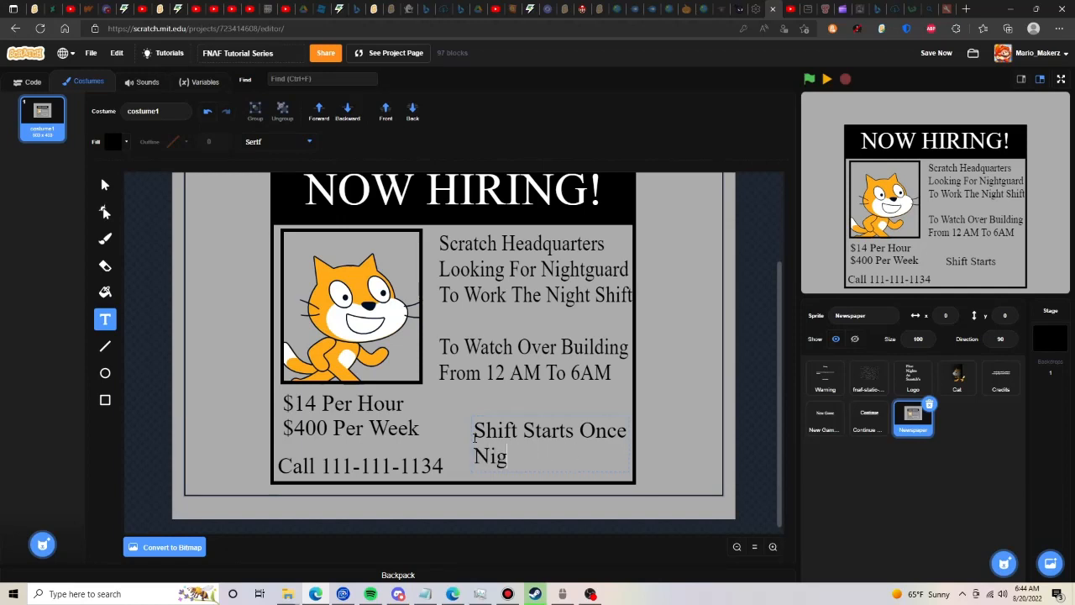
type("htguard Is")
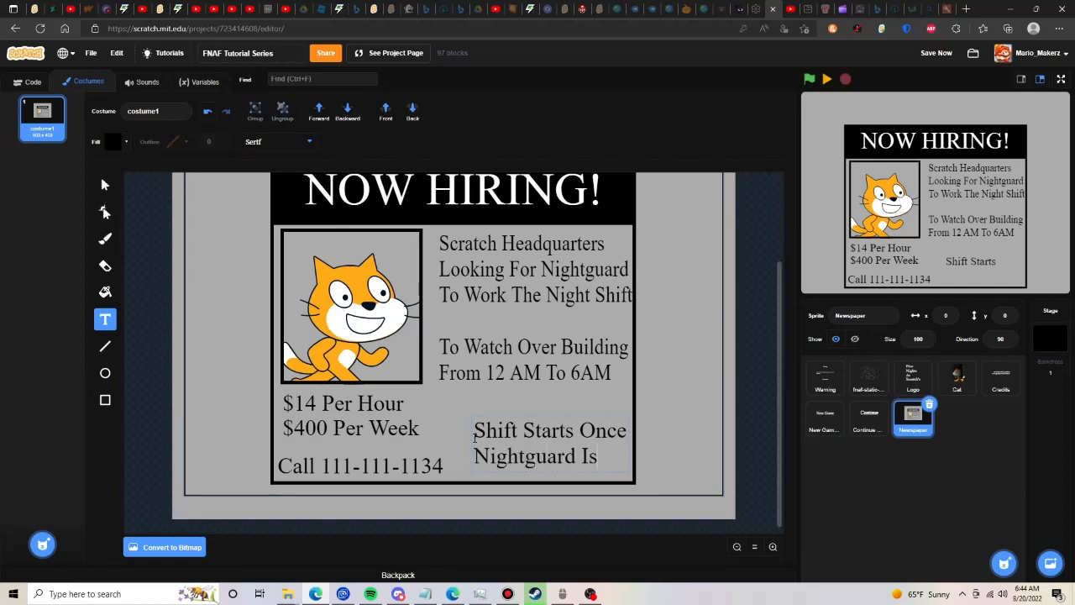
type(" Avaliable")
key("Escape")
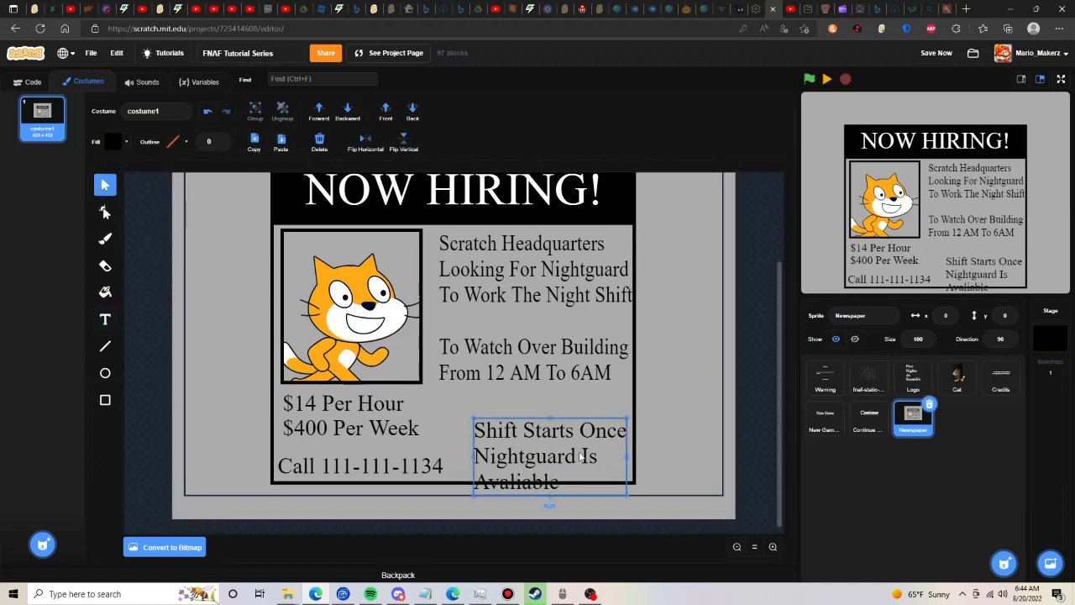
left_click_drag(581, 456, 552, 448)
- Group the NOW HIRING! banner, the border, all ad texts and the framed cat picture into one object
left_click(736, 546)
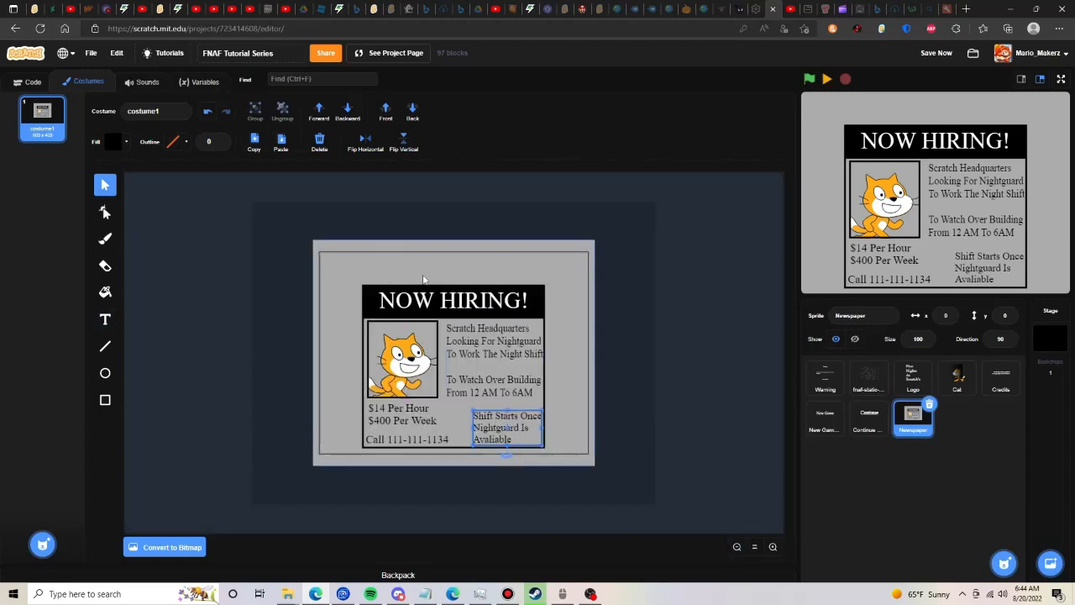
left_click(420, 305)
left_click(364, 334, "shift")
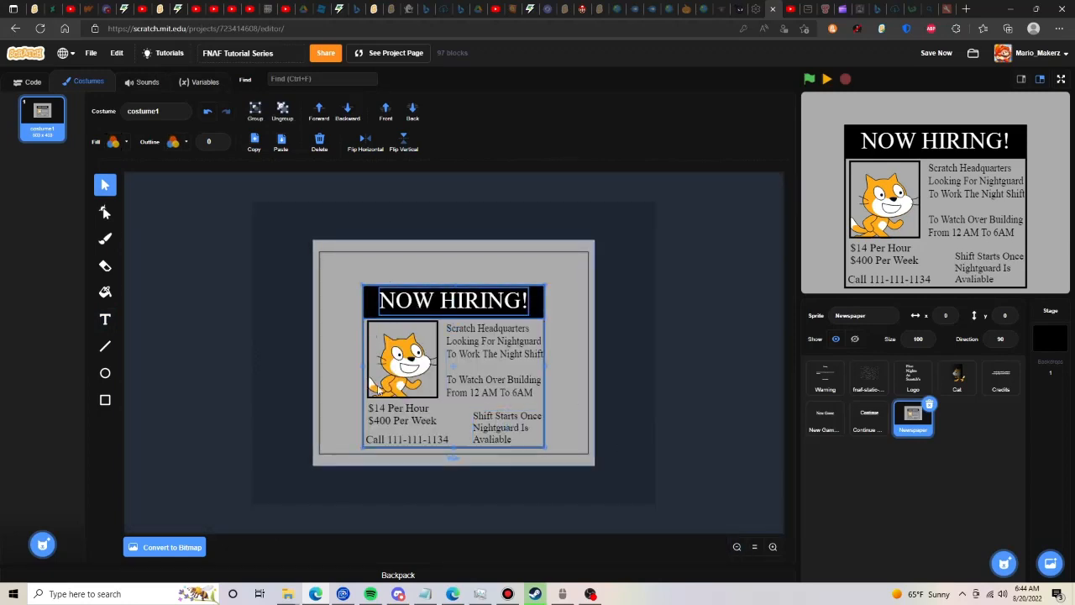
left_click(395, 408, "shift")
left_click(399, 420, "shift")
left_click(408, 438, "shift")
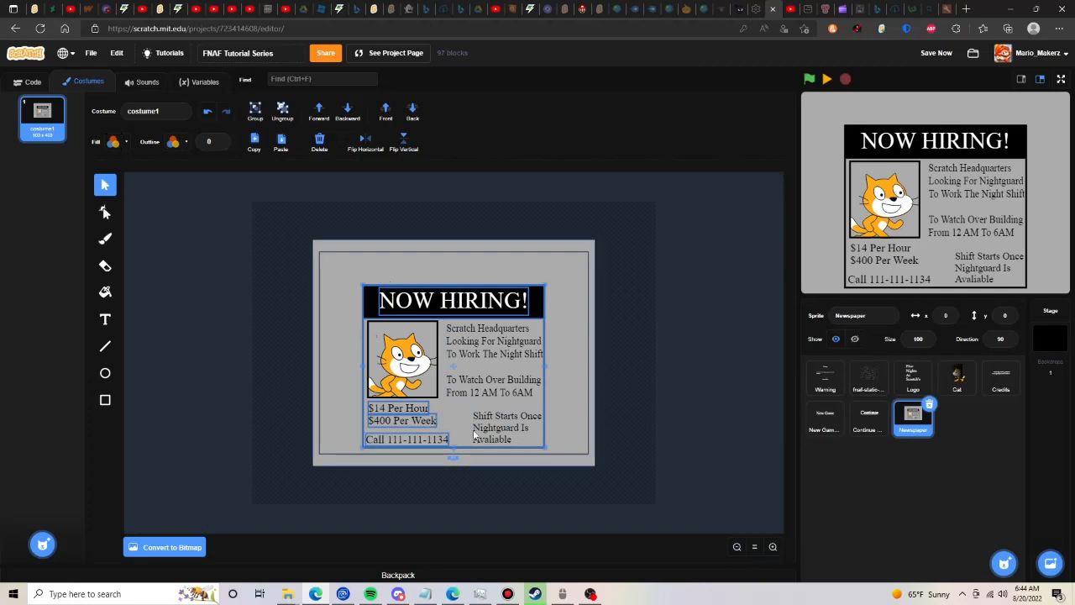
left_click(482, 440, "shift")
left_click(461, 378, "shift")
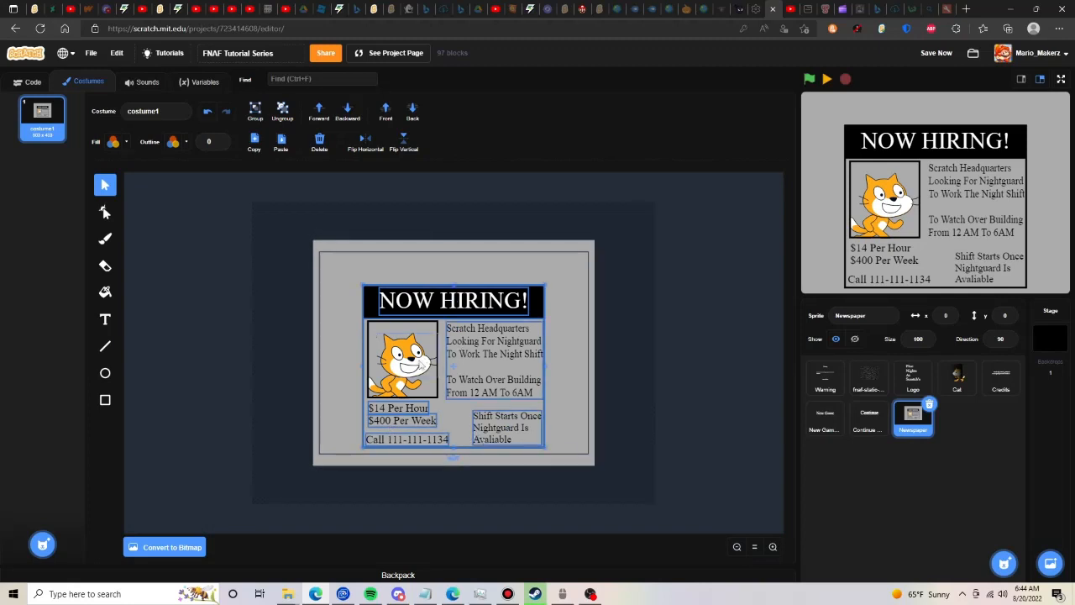
left_click(417, 367, "shift")
left_click(398, 390, "shift")
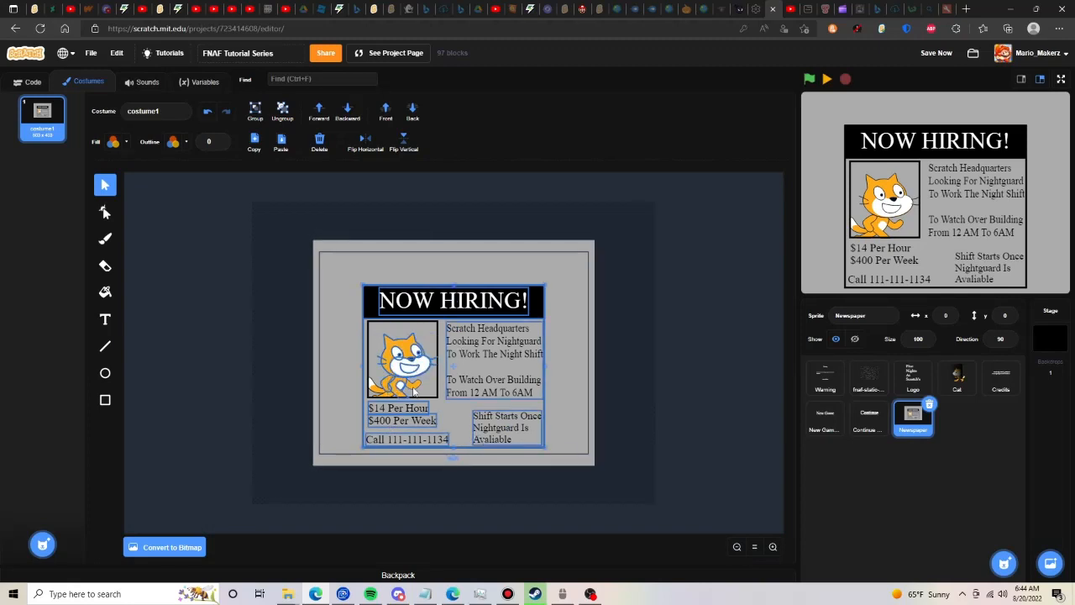
left_click(384, 397, "shift")
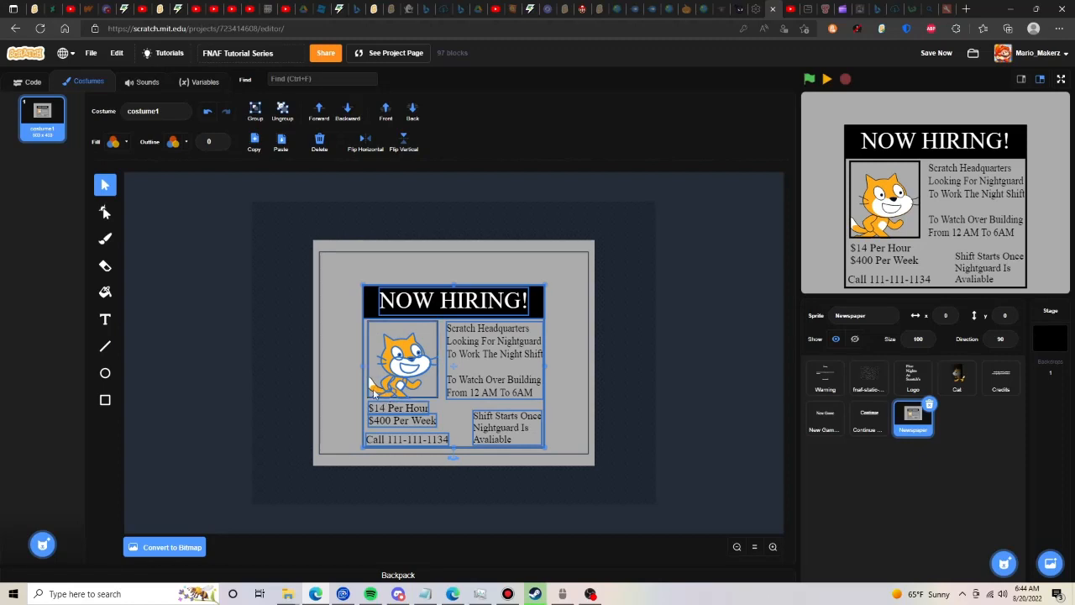
left_click(254, 120)
- Move the grouped ad slightly up on the page and tilt it a little counterclockwise
left_click_drag(484, 340, 484, 327)
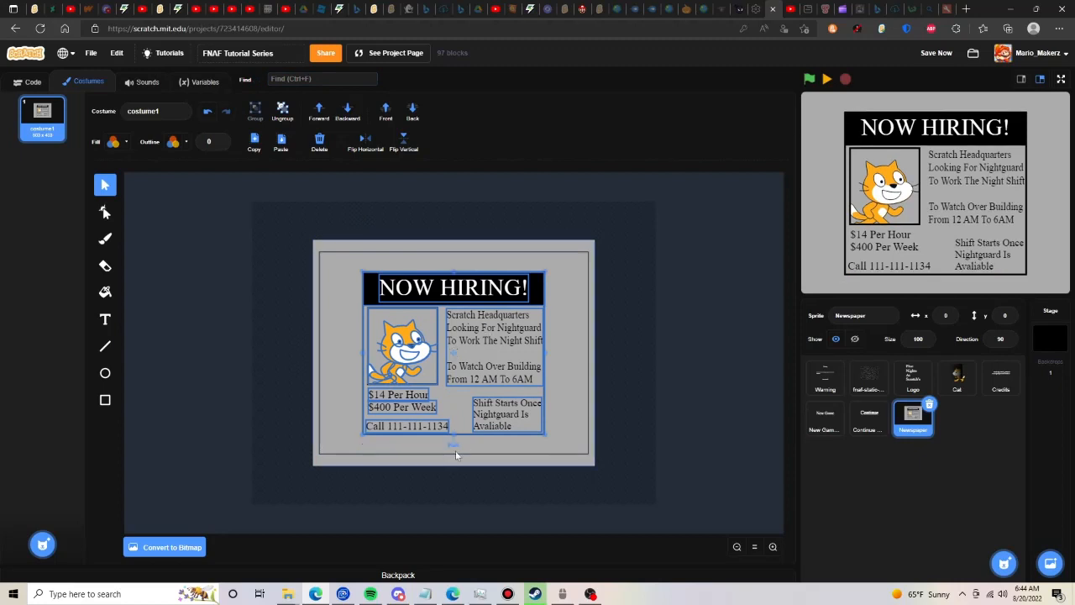
left_click_drag(454, 446, 464, 449)
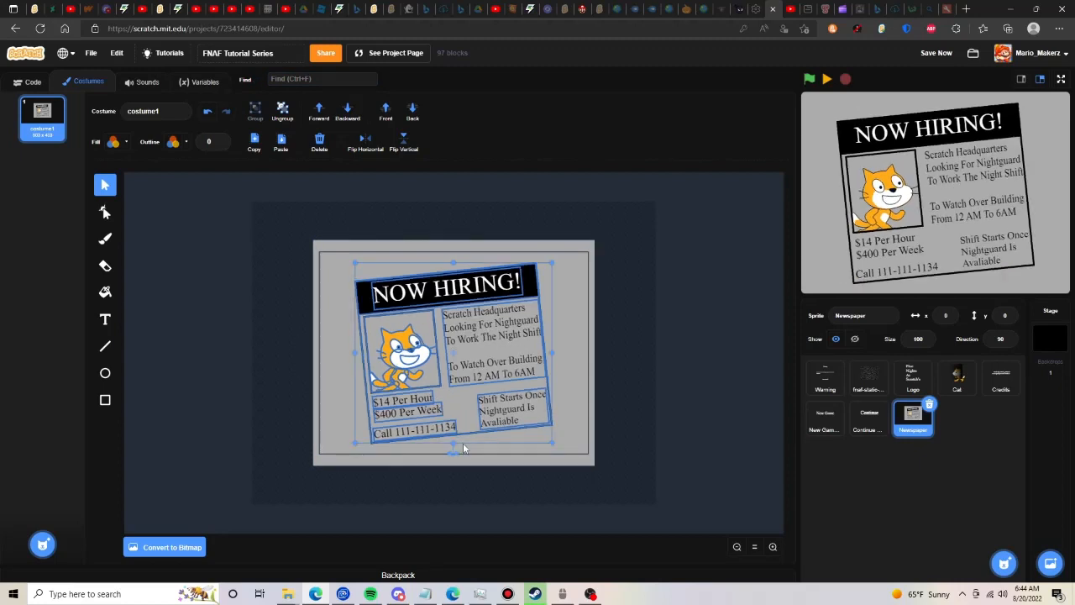
left_click(219, 333)
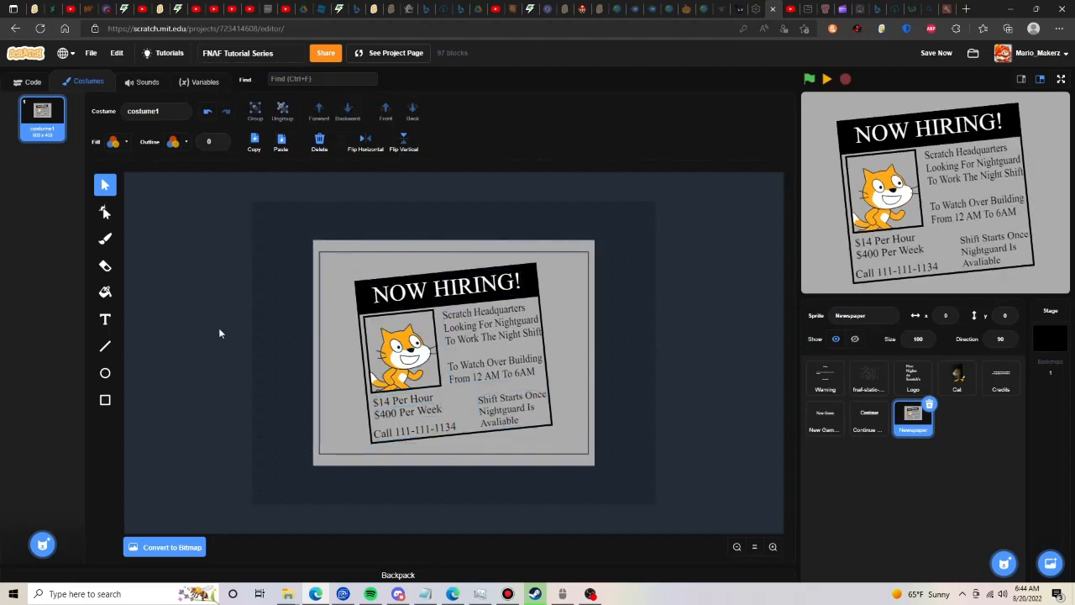
- Draw a black line of width 6 from the ad's upper-left corner past the page's top edge, continuing the tilted left side
left_click(105, 211)
left_click(361, 328)
key("l")
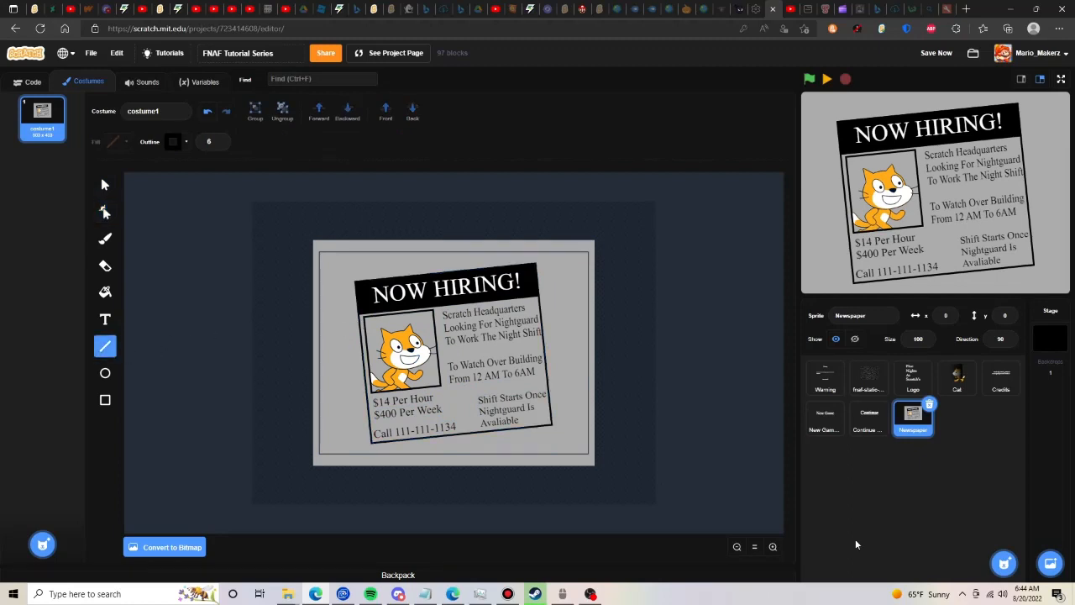
left_click(773, 547)
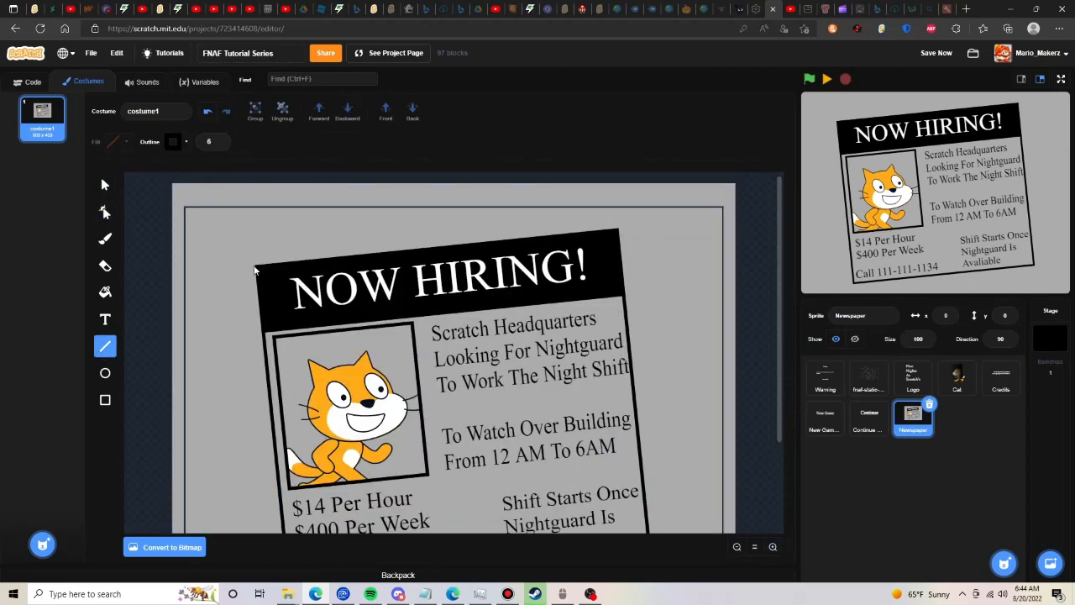
left_click_drag(256, 269, 245, 177)
key("a")
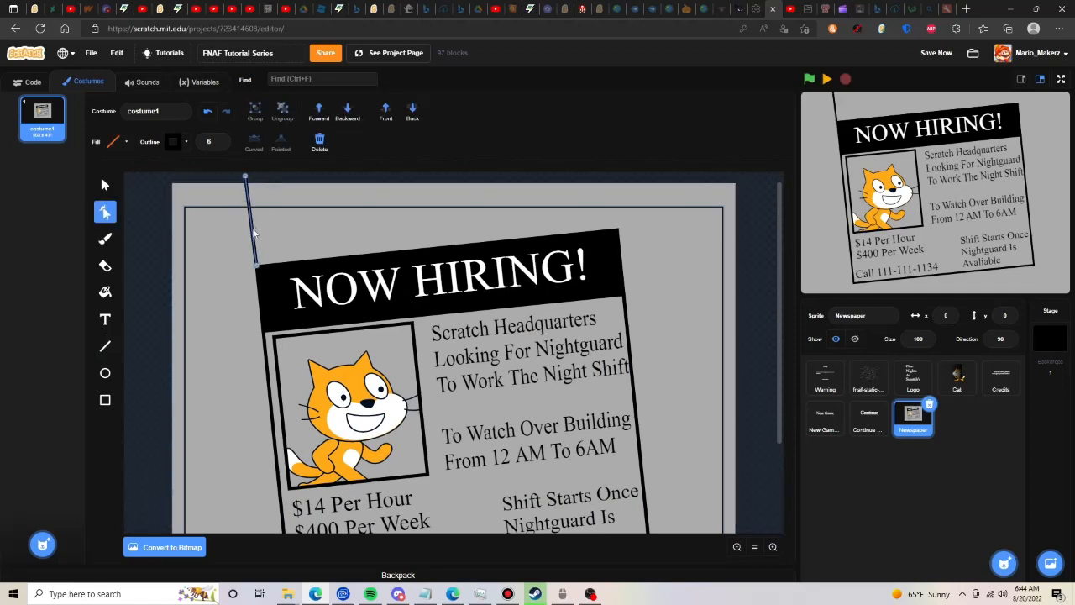
left_click(154, 213)
left_click(252, 207)
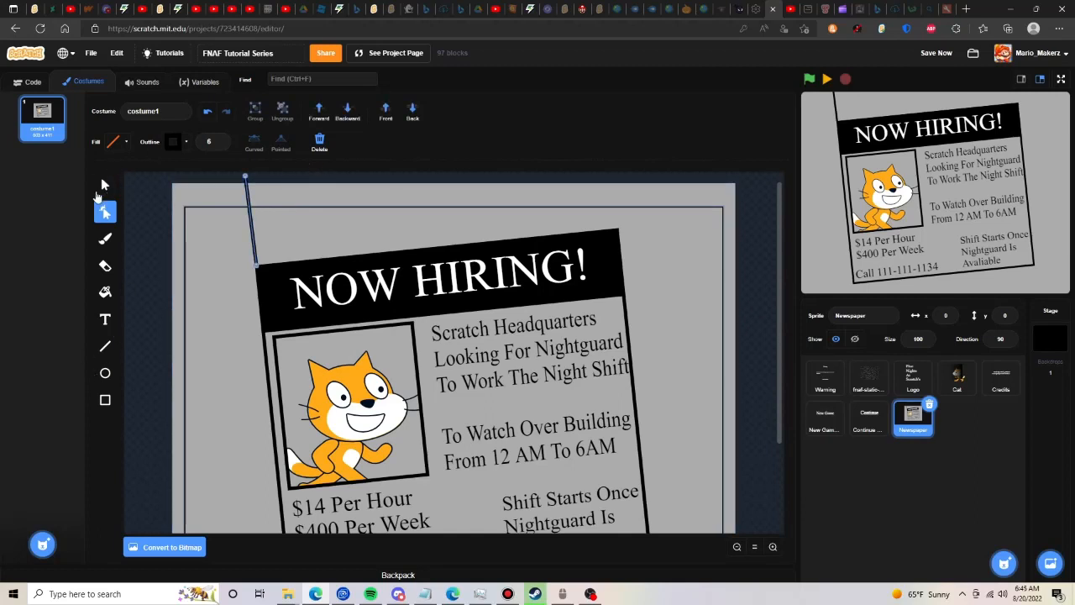
- Duplicate the slanted line and place the copy at the ad's upper-right corner, continuing its right side upward
left_click(104, 185)
left_click(252, 220)
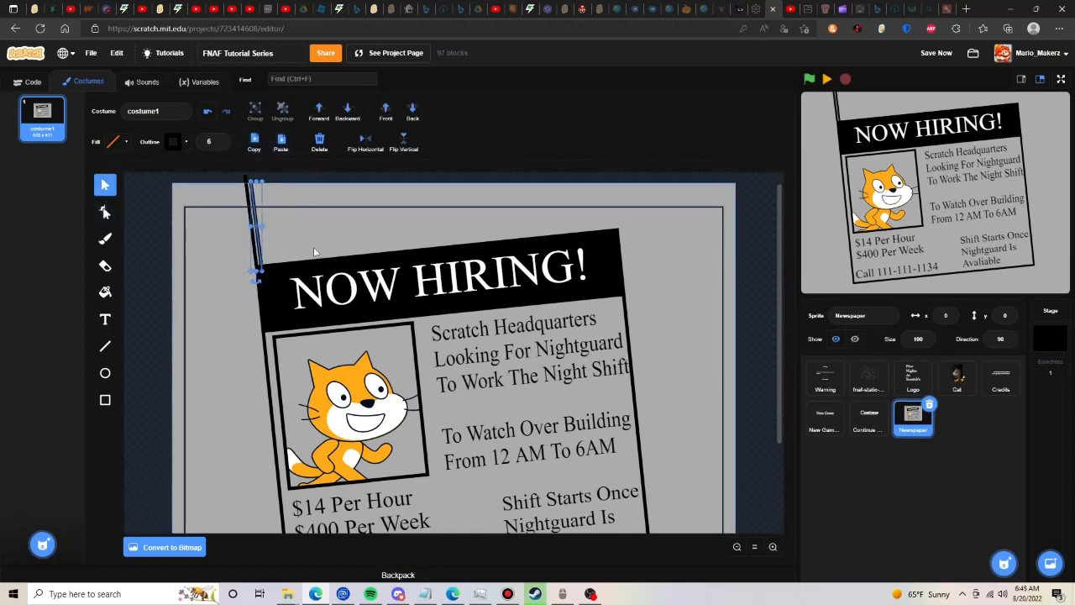
left_click(153, 228)
left_click_drag(258, 238, 613, 197)
- Copy both slanted lines and place the copies at the ad's bottom corners, continuing its sides past the page's bottom edge
scroll(184, 326, "down", 2)
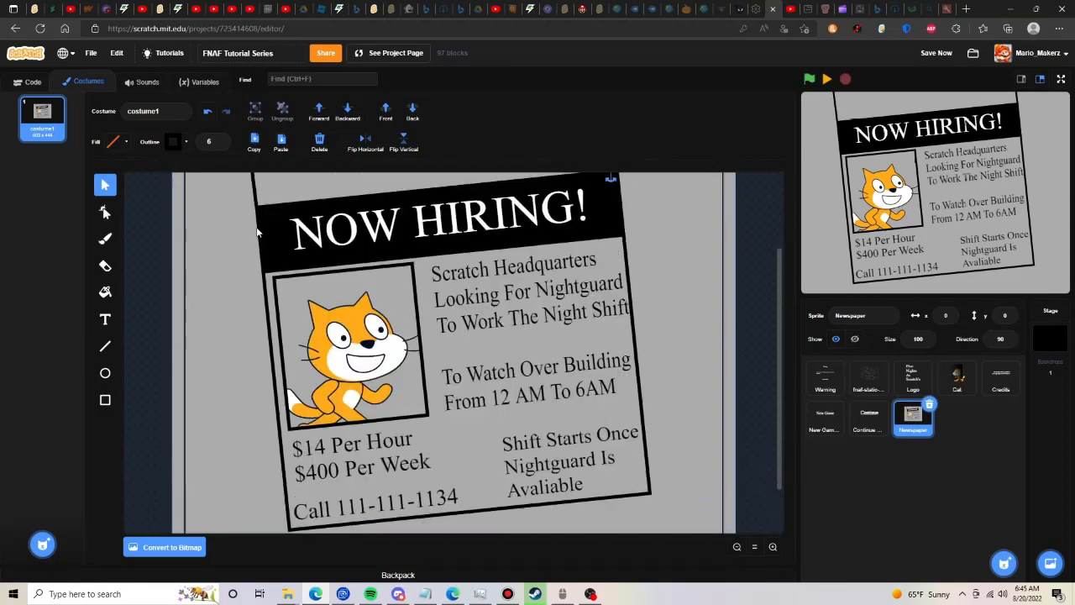
scroll(184, 327, "up", 2)
left_click(253, 232, "shift")
left_click(258, 149)
left_click(281, 145)
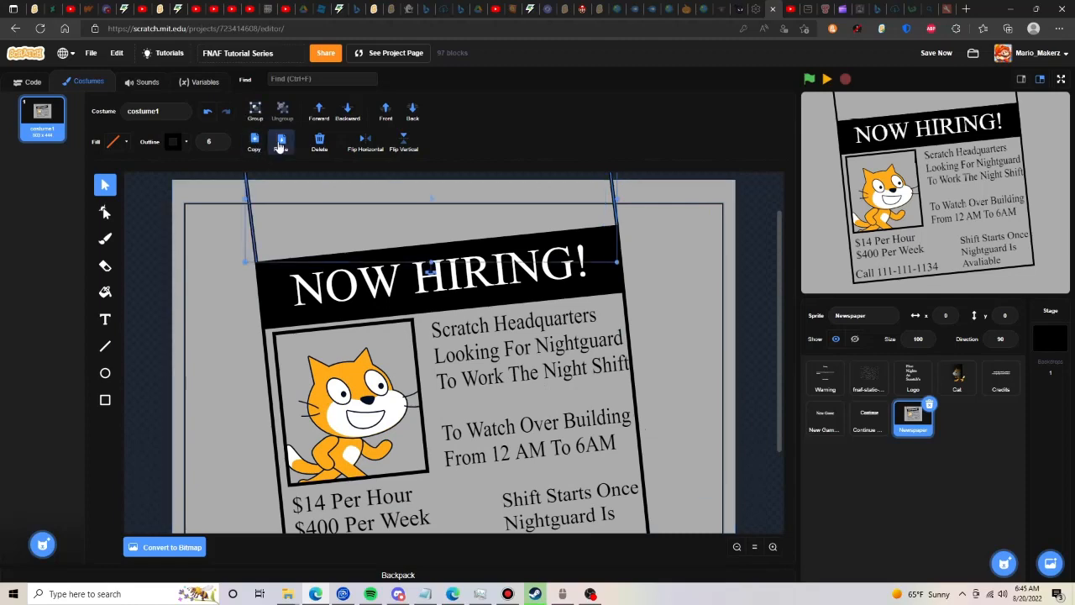
left_click_drag(260, 252, 293, 509)
scroll(278, 340, "down", 2)
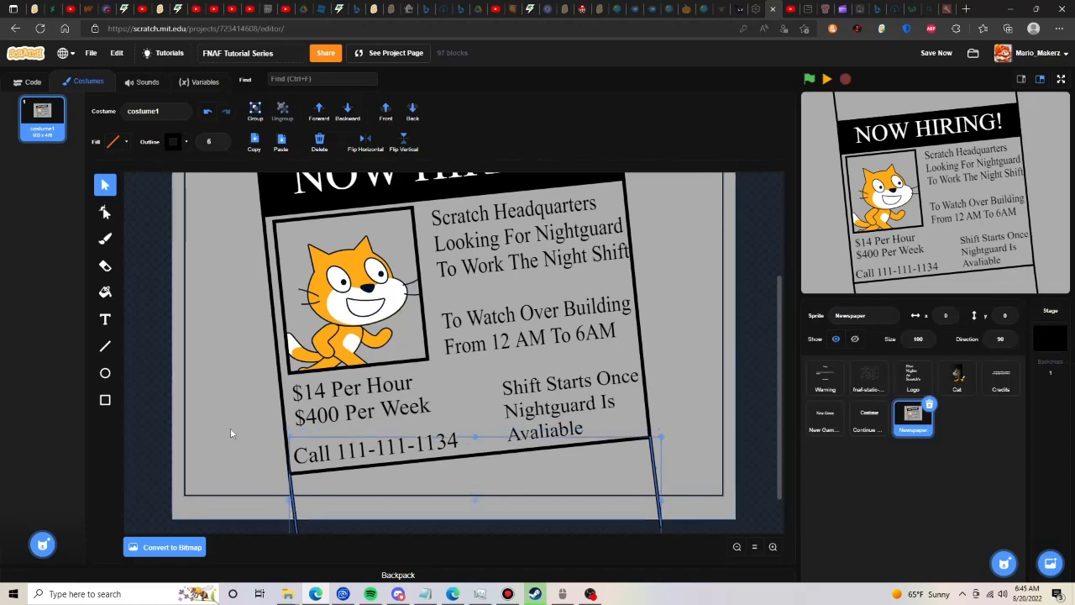
left_click(105, 211)
left_click(177, 278)
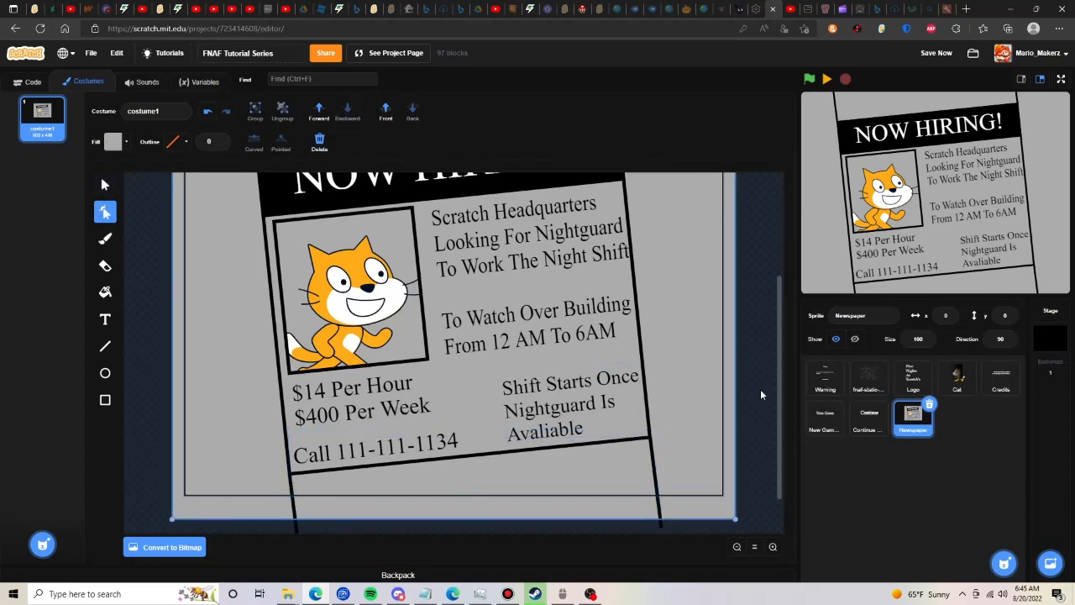
left_click(739, 382)
- Draw black lines of width 6 from the ad's two upper corners past the page's sides, continuing its tilted top edge
scroll(739, 382, "up", 4)
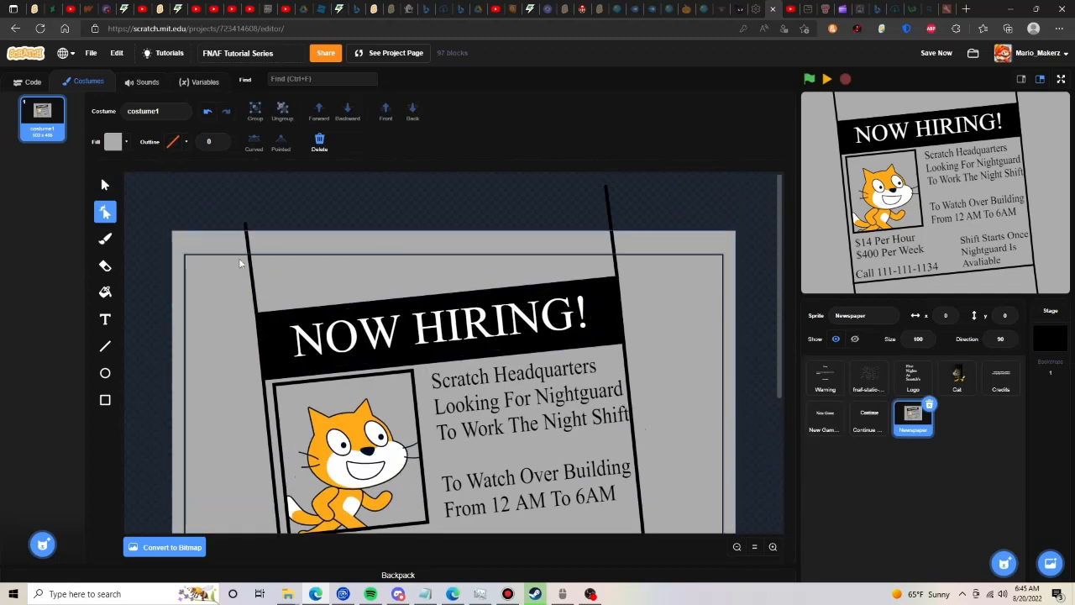
left_click(250, 261)
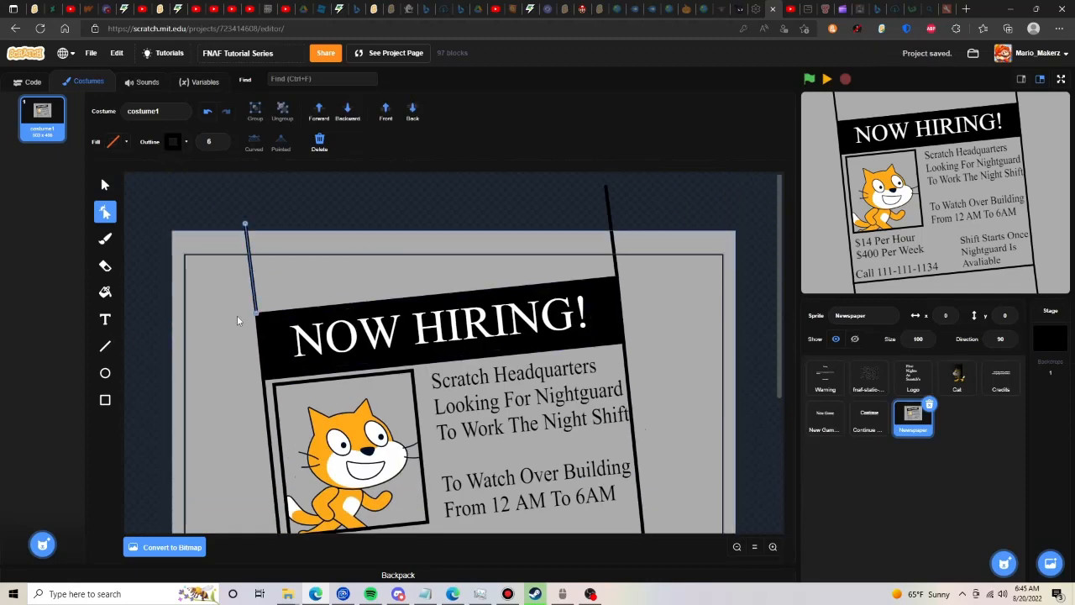
left_click(105, 346)
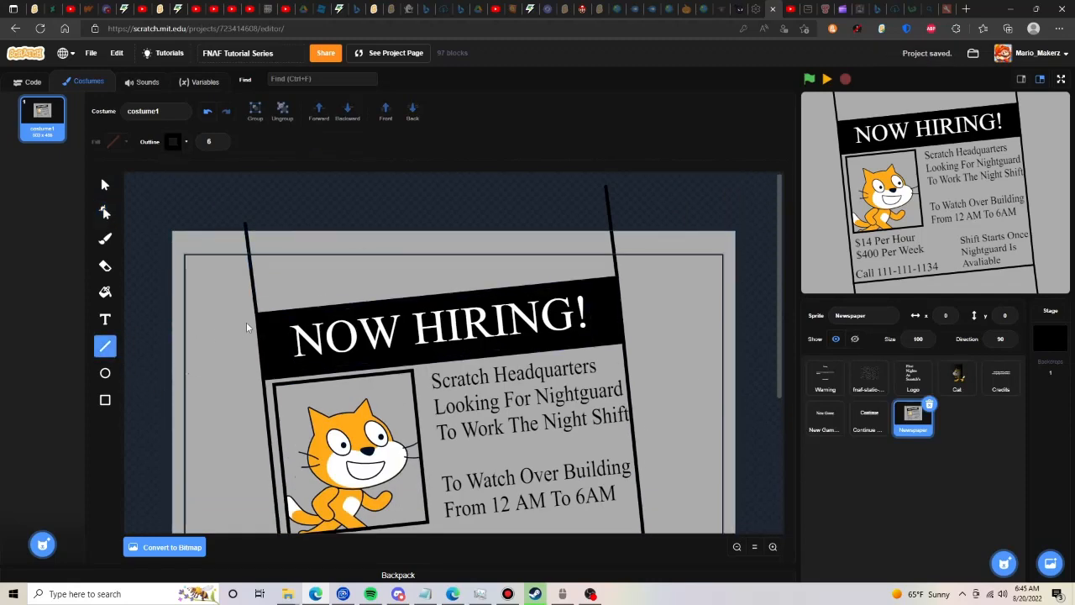
left_click_drag(242, 320, 166, 324)
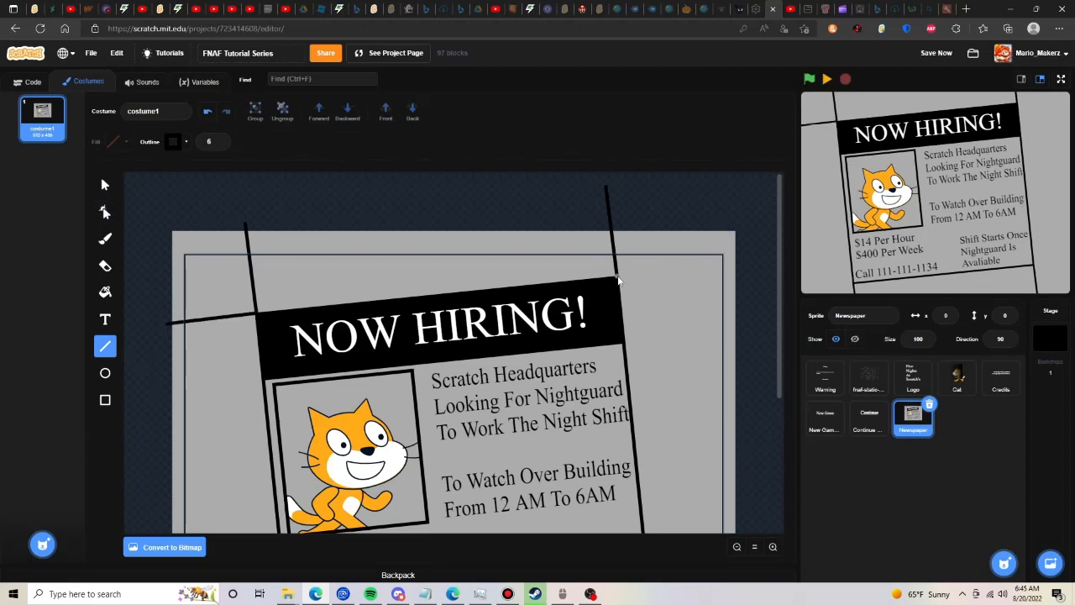
left_click_drag(618, 280, 733, 264)
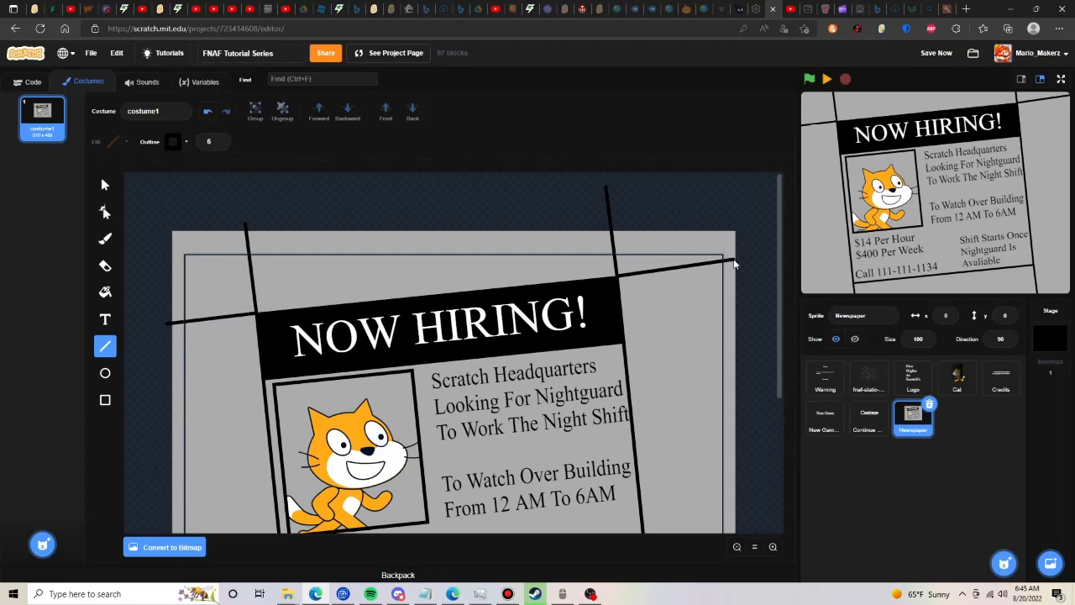
- Draw matching lines from the ad's two bottom corners past the page's sides, continuing its tilted bottom edge
scroll(683, 435, "down", 3)
left_click_drag(649, 397, 736, 385)
left_click_drag(293, 431, 164, 449)
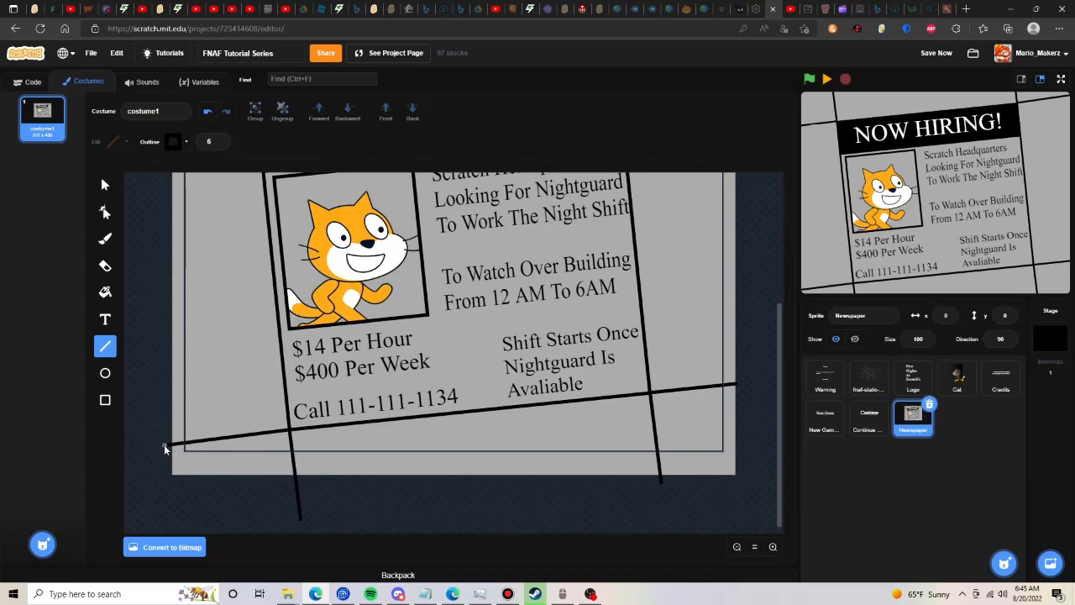
scroll(726, 234, "up", 3)
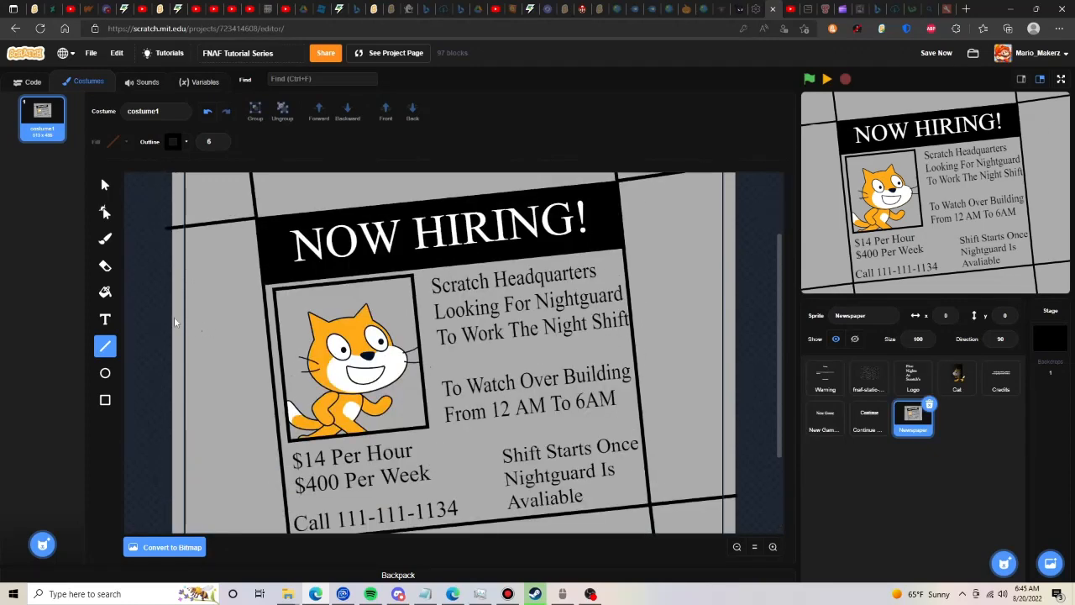
left_click(105, 212)
left_click(512, 288)
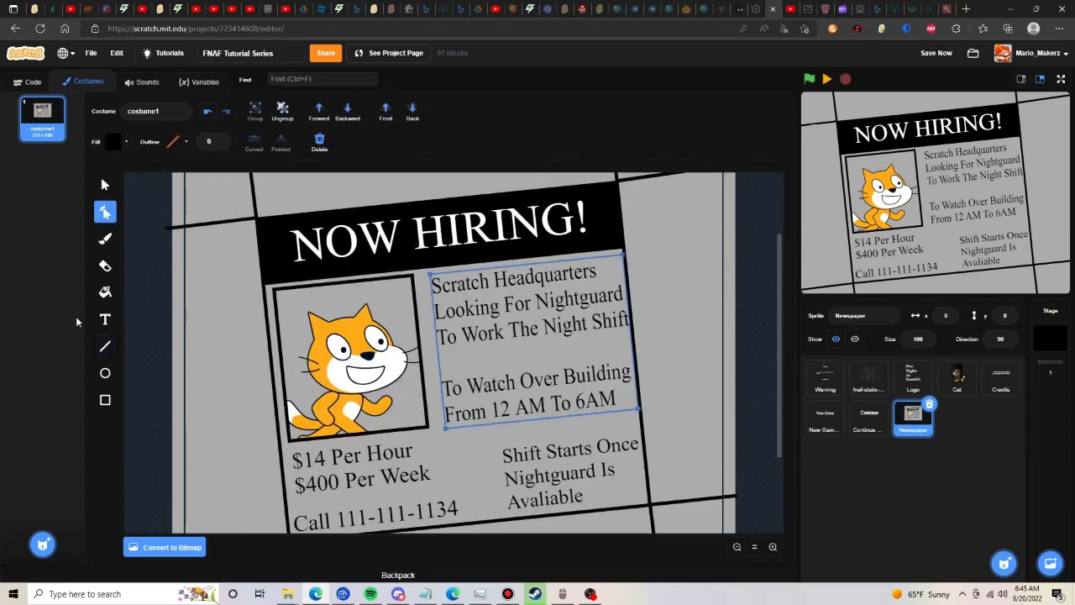
left_click(105, 320)
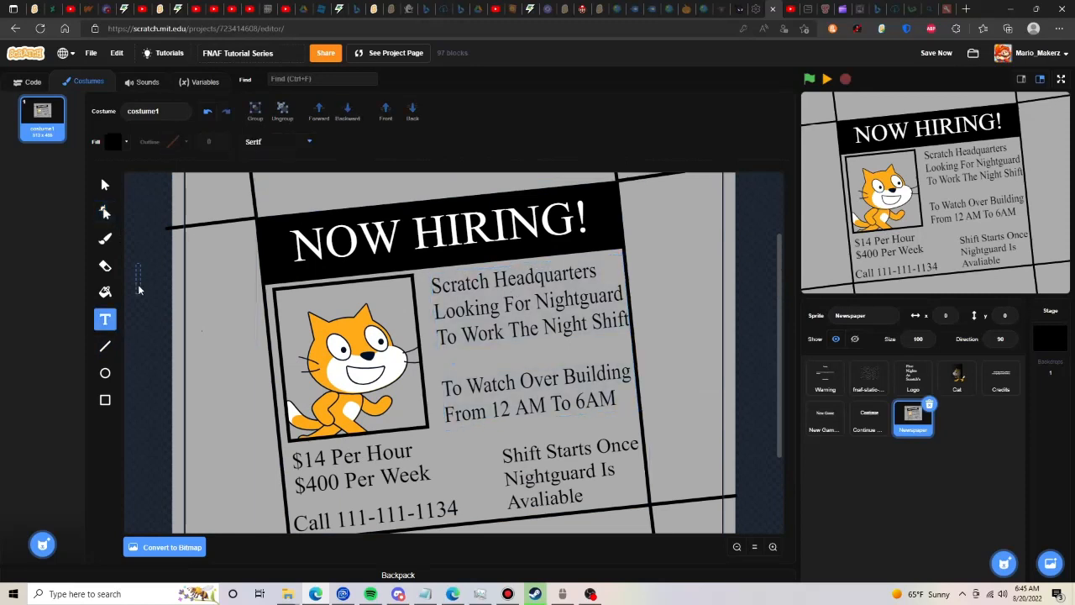
left_click(138, 279)
type("eeeeeeeeeeeee")
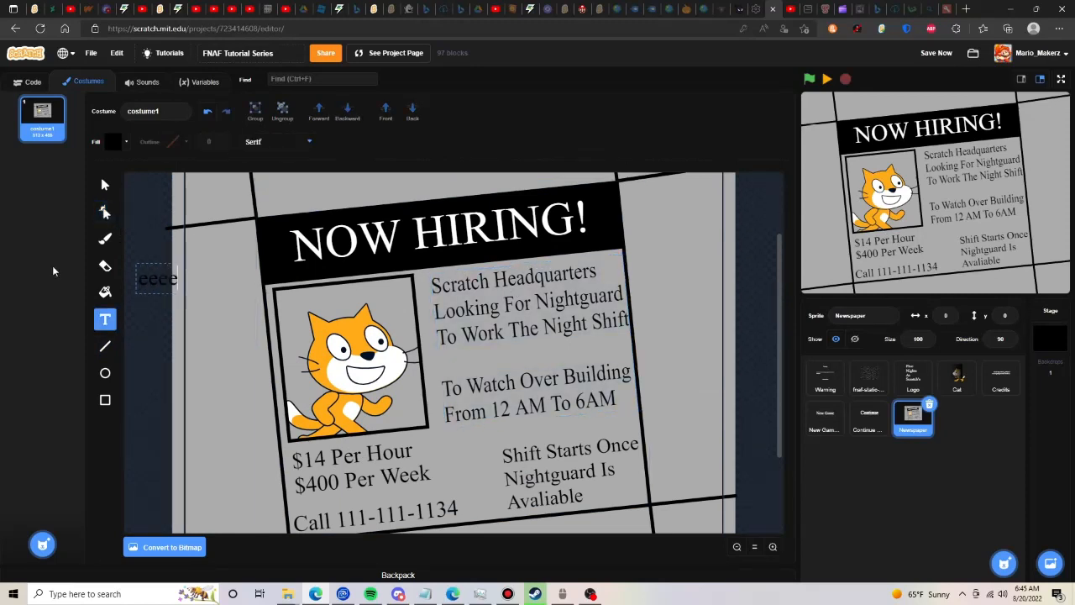
left_click(105, 184)
left_click_drag(212, 305, 181, 241)
scroll(298, 245, "up", 3)
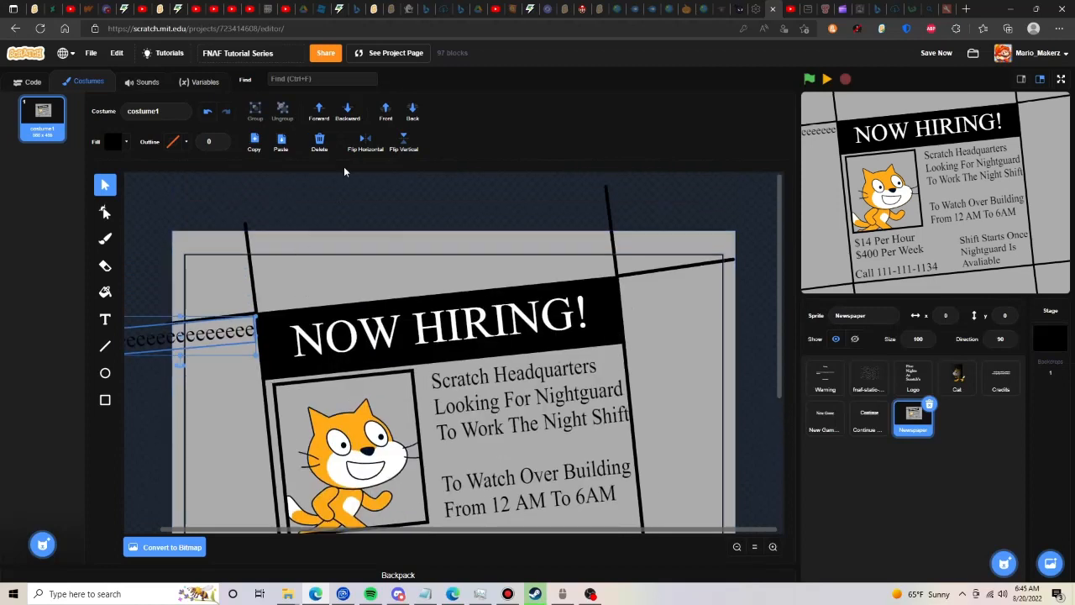
left_click(319, 136)
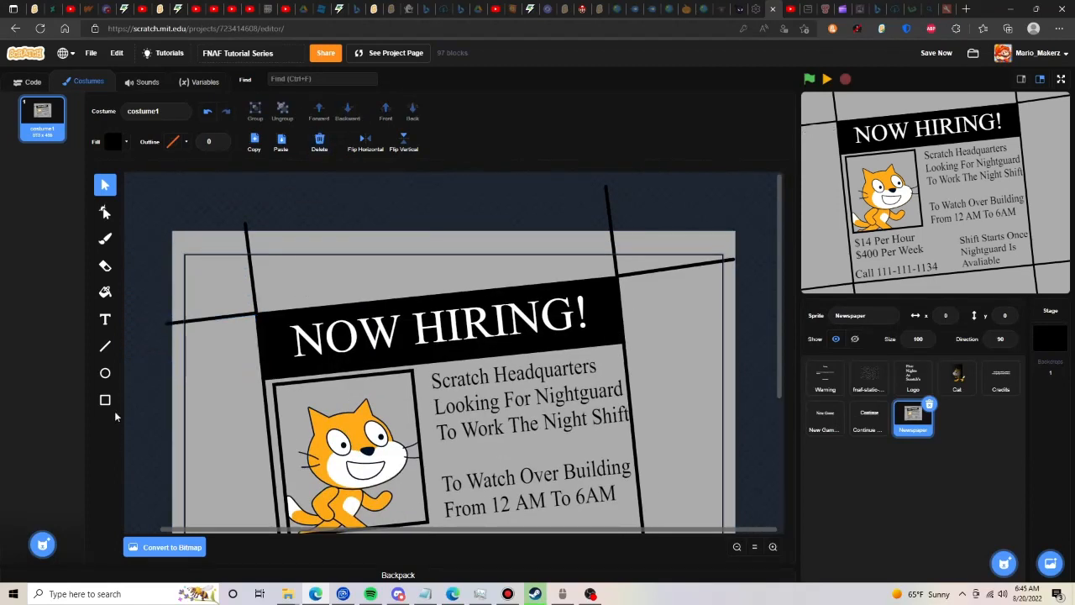
- Cover the whole page with an outline-free rectangle using a radial gradient fill, transparent in the centre and black at the edges
left_click(105, 399)
left_click(118, 148)
left_click(134, 169)
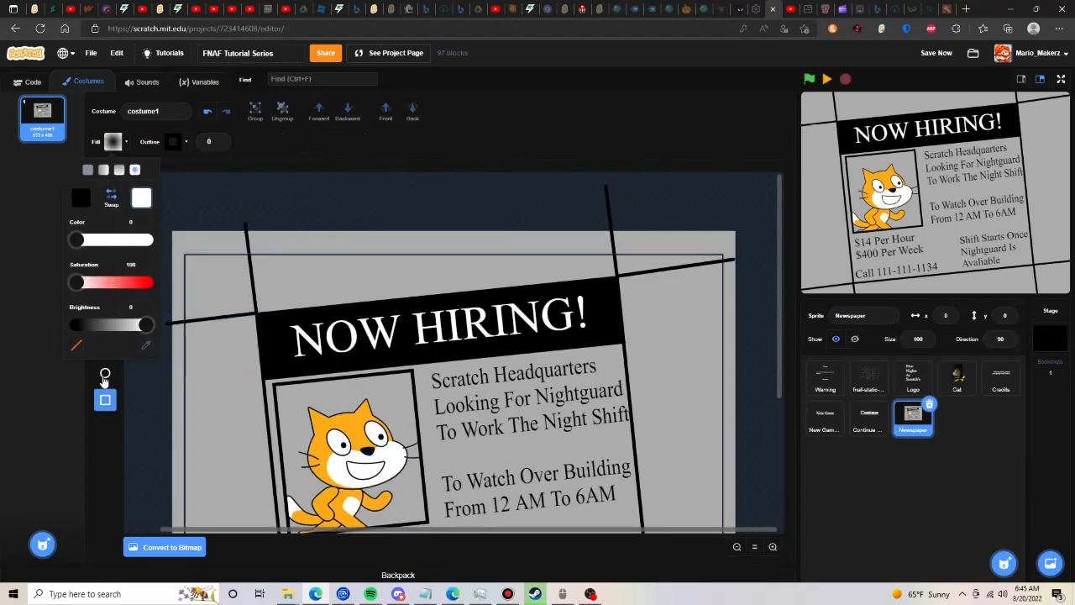
left_click(111, 195)
left_click(167, 222)
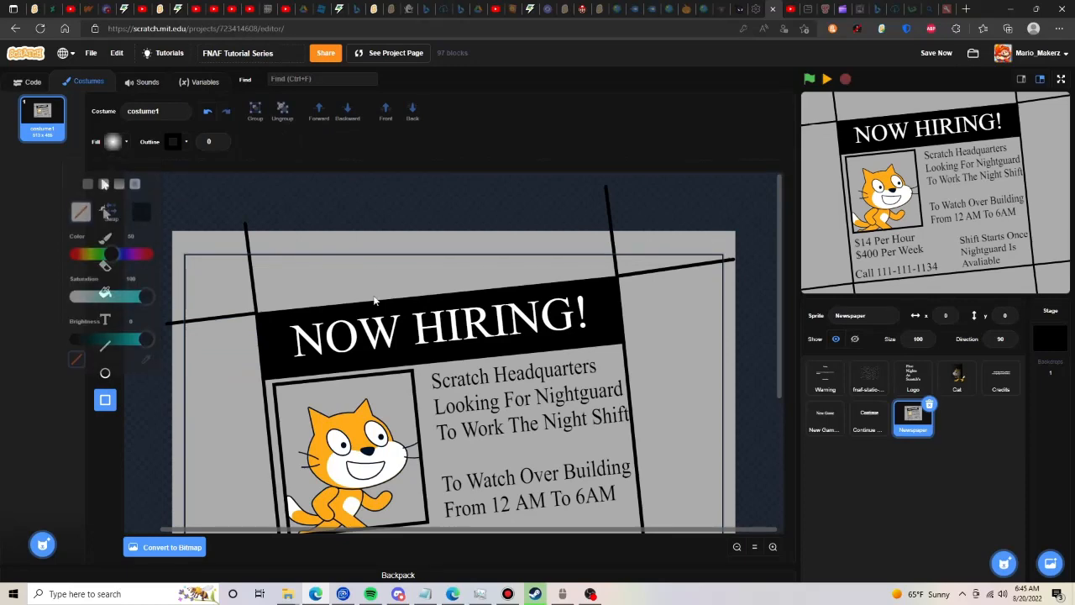
left_click_drag(168, 226, 738, 478)
scroll(669, 429, "up", 4)
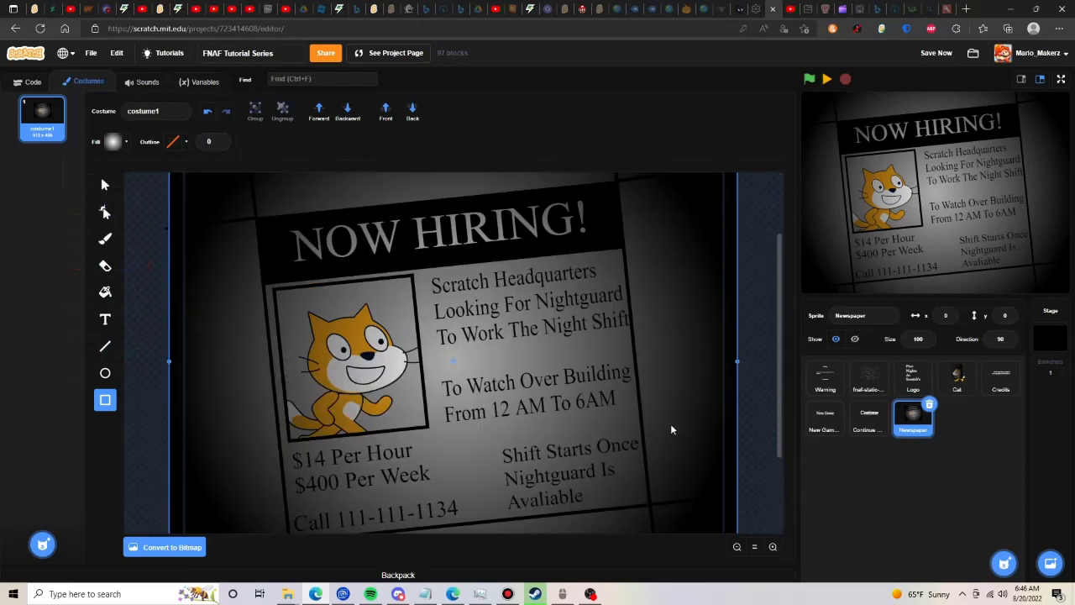
- Duplicate the gradient rectangle directly on top of itself to darken the page's vignette
left_click(105, 184)
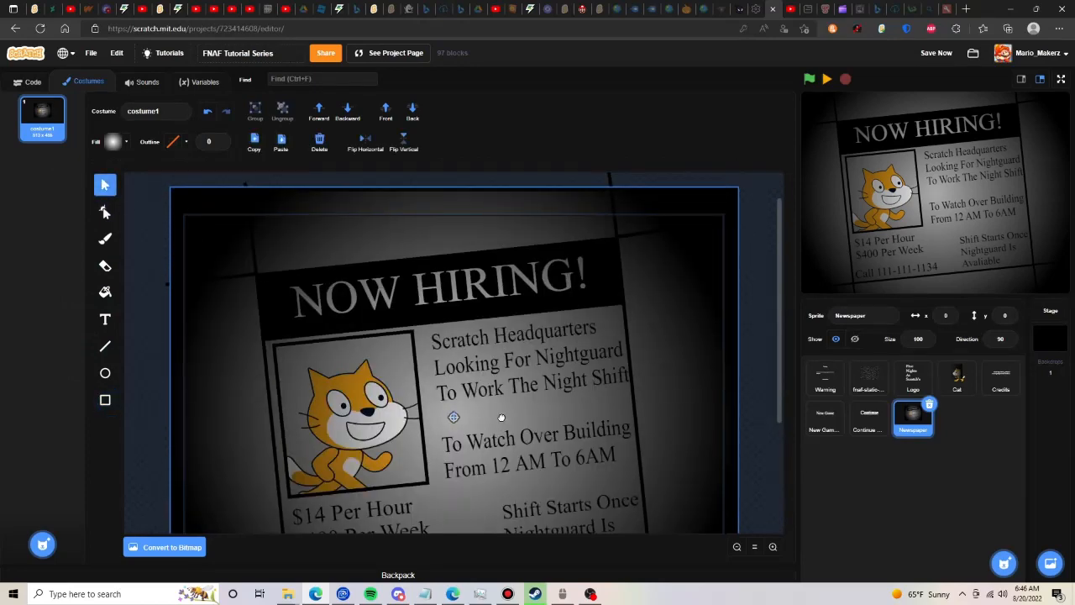
left_click(502, 420)
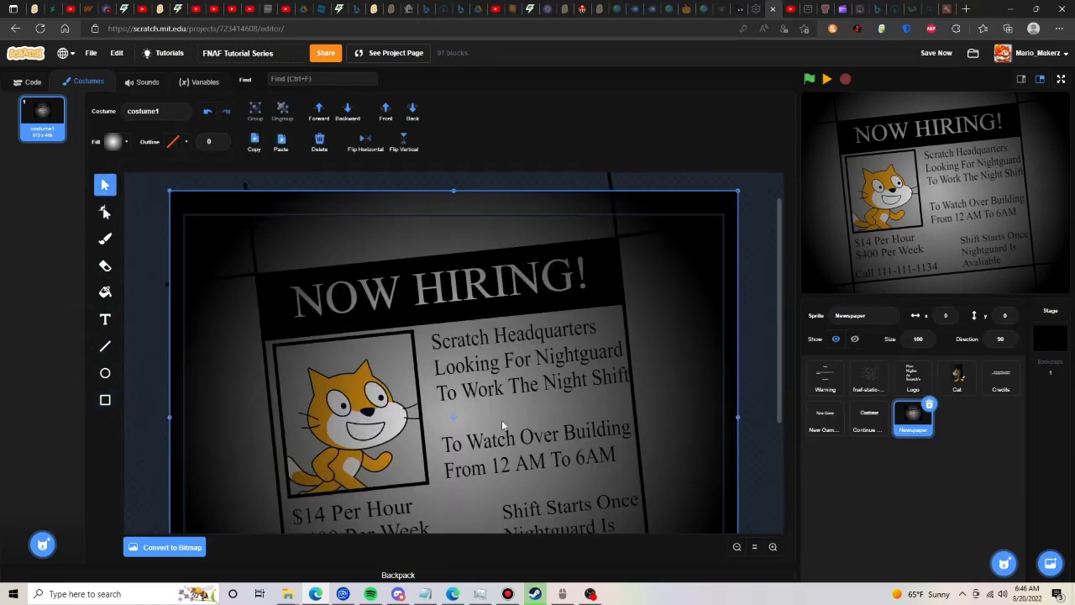
left_click(256, 144)
left_click(281, 143)
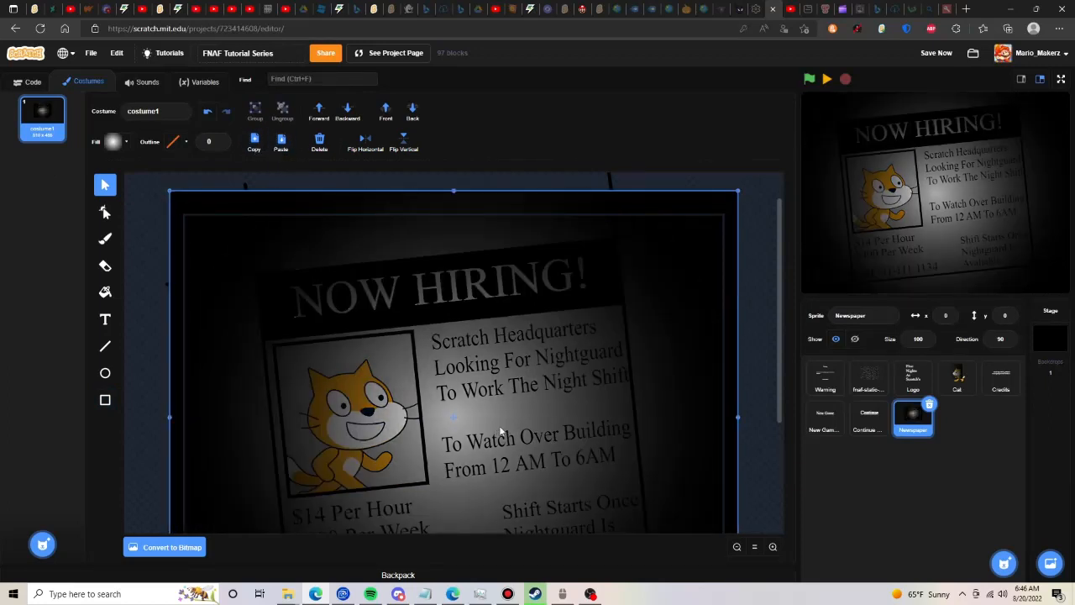
- Build a green-flag script for the Newspaper sprite that goes to x 0, y 0 and hides it
left_click(28, 82)
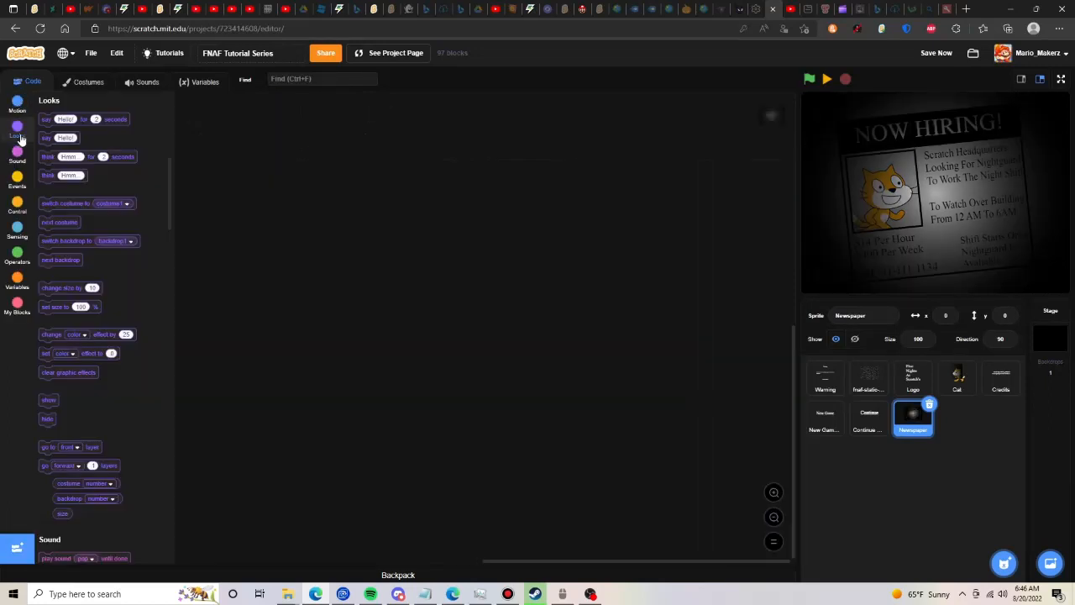
left_click(10, 179)
left_click_drag(52, 126, 247, 153)
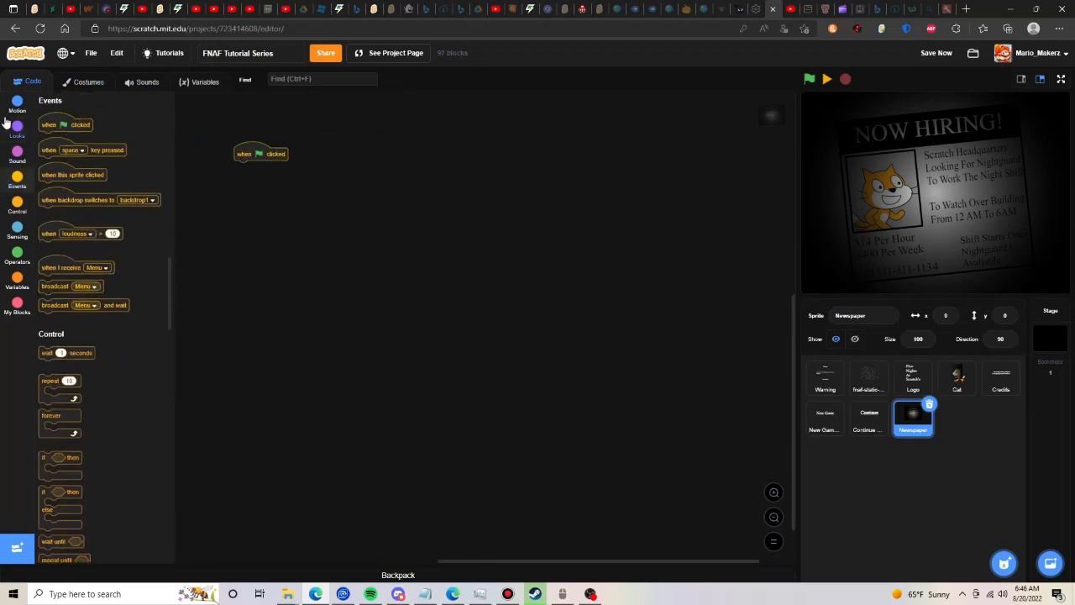
left_click(29, 115)
left_click_drag(60, 201, 256, 167)
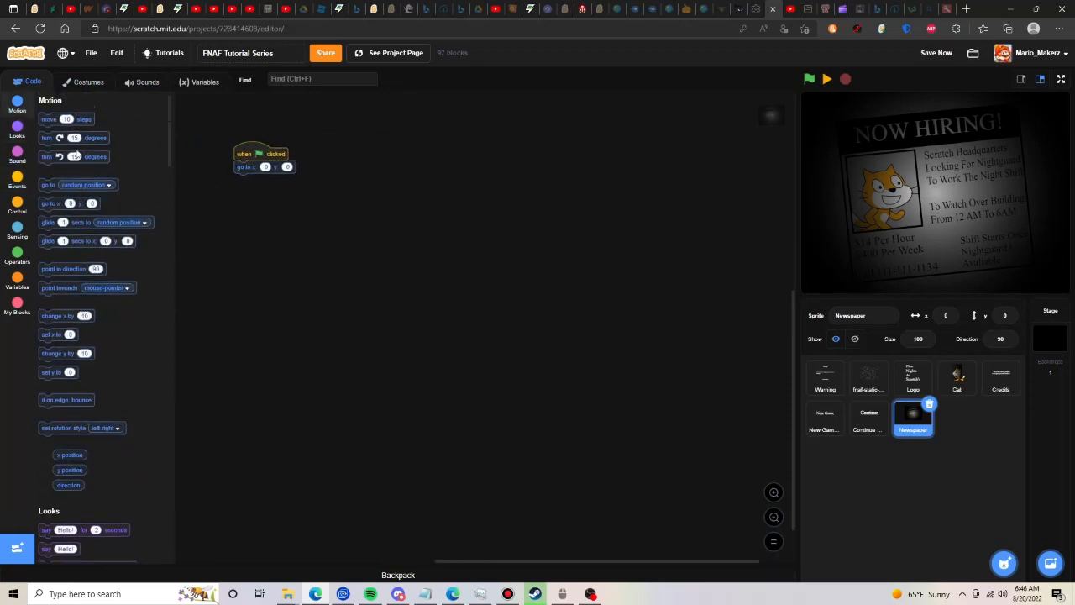
left_click(5, 181)
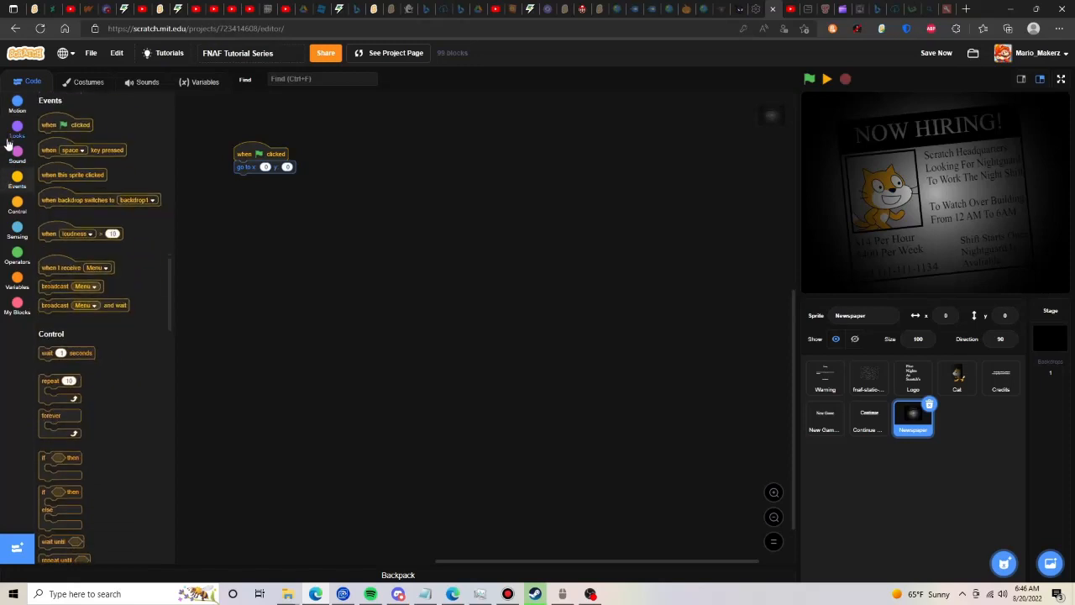
left_click(9, 138)
left_click(50, 414)
left_click_drag(51, 413, 246, 178)
- Build a second script that, on receiving the Newspaper message, moves the sprite to the front layer and shows it
left_click(17, 179)
left_click_drag(51, 267, 232, 230)
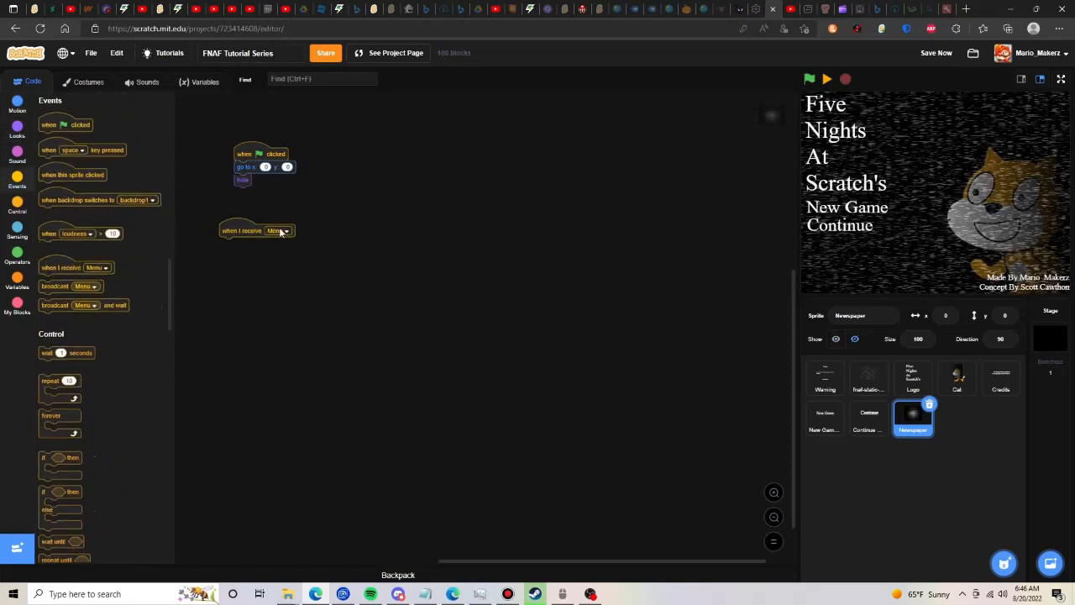
left_click(286, 230)
left_click(255, 289)
left_click(17, 130)
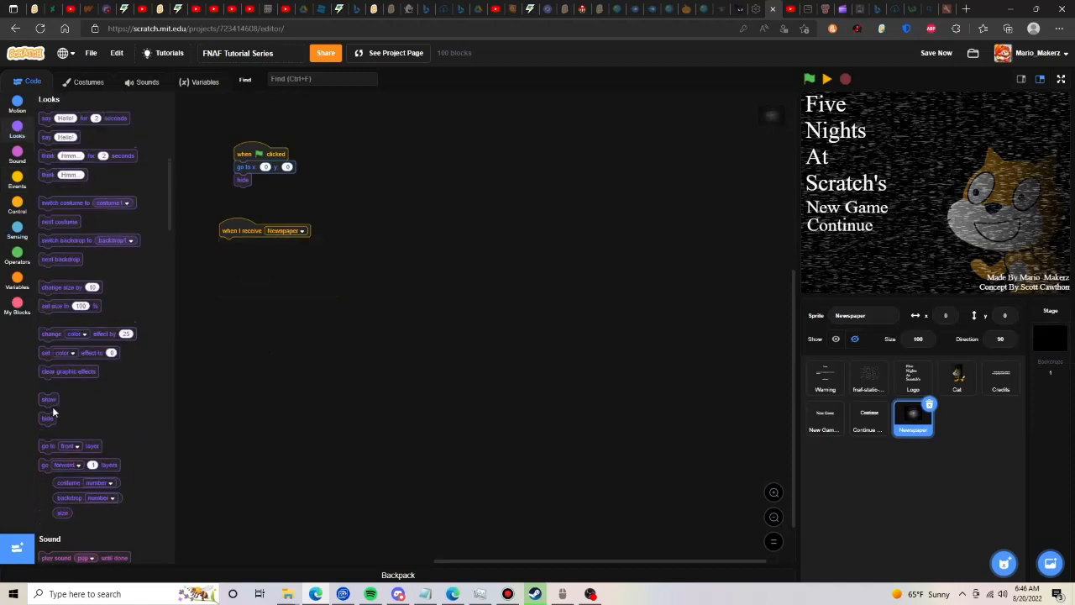
left_click(51, 400)
left_click_drag(51, 399, 242, 259)
left_click_drag(81, 451, 230, 258)
- Append a repeat 100 loop to the Newspaper message script and insert a set ghost effect to 100 block before it
left_click(8, 201)
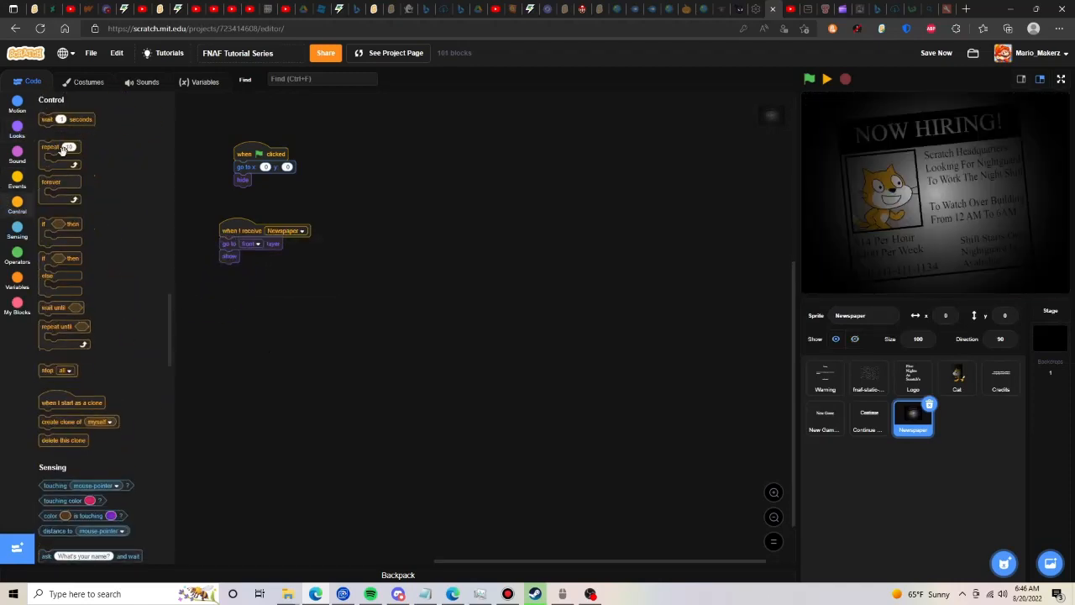
left_click_drag(59, 148, 241, 269)
type("00")
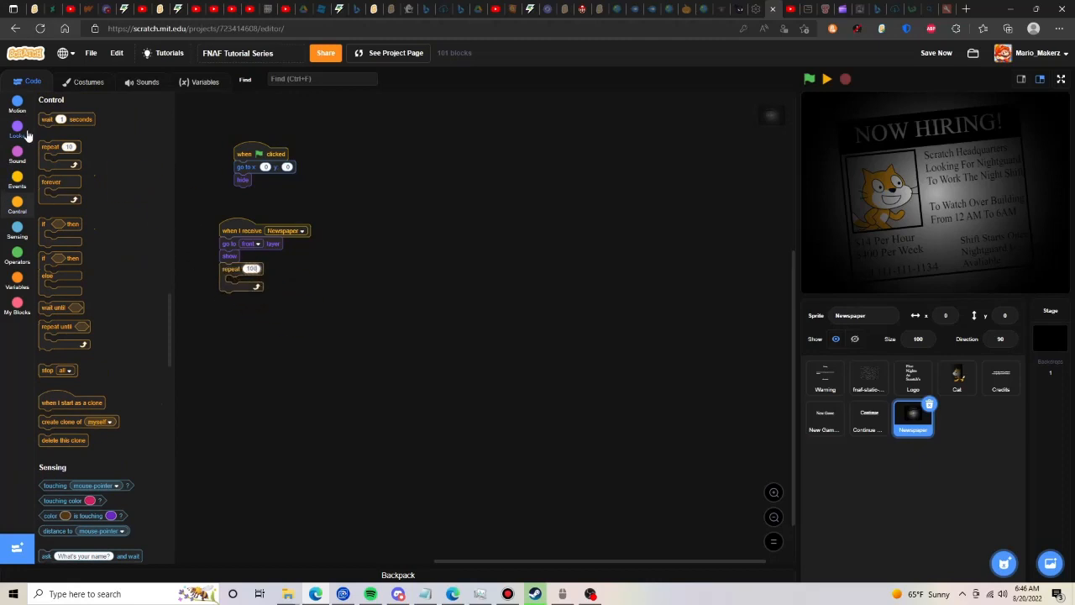
left_click(17, 130)
left_click_drag(64, 348, 243, 265)
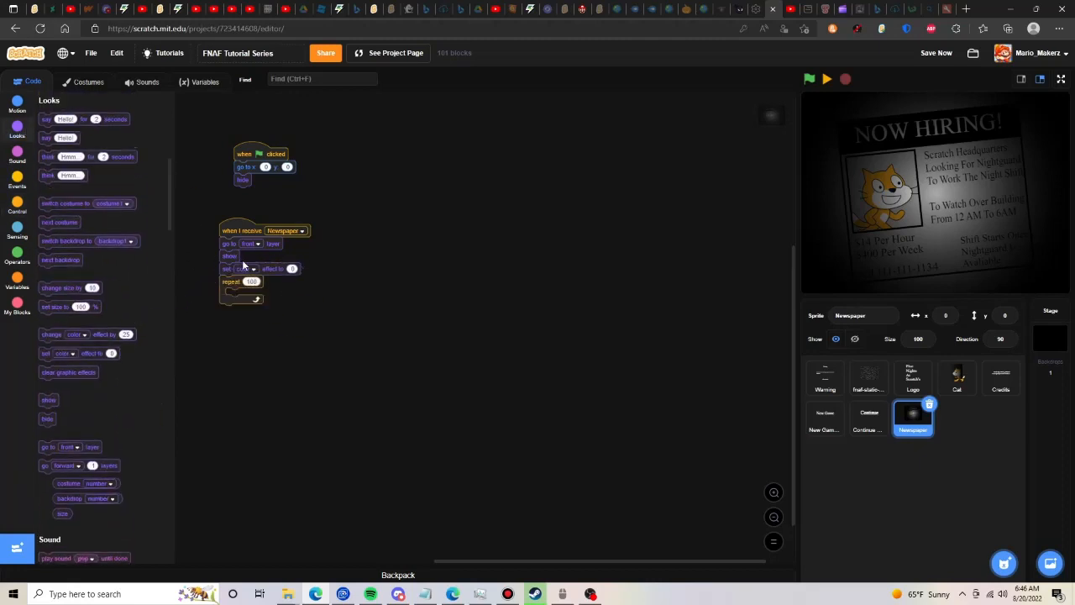
left_click(252, 270)
left_click(247, 400)
- Fill the repeat loop with a block changing the ghost effect by -1, so the newspaper fades in
left_click_drag(83, 342, 245, 297)
left_click(262, 294)
left_click(244, 424)
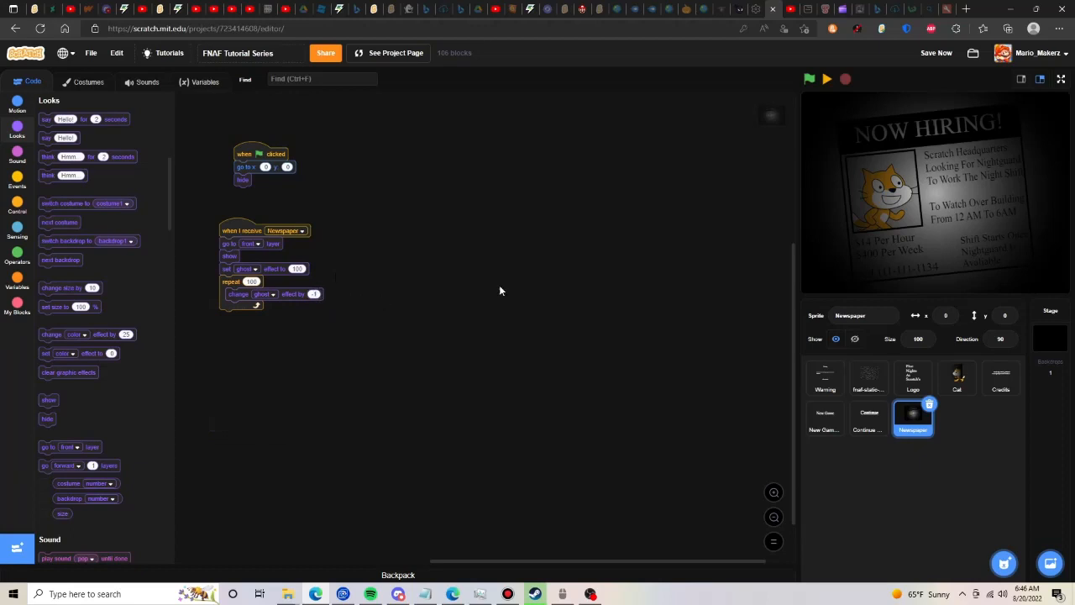
- Run the project through the warning screen to the menu and add a detached set volume to 50% block to the Stage's code
left_click(809, 79)
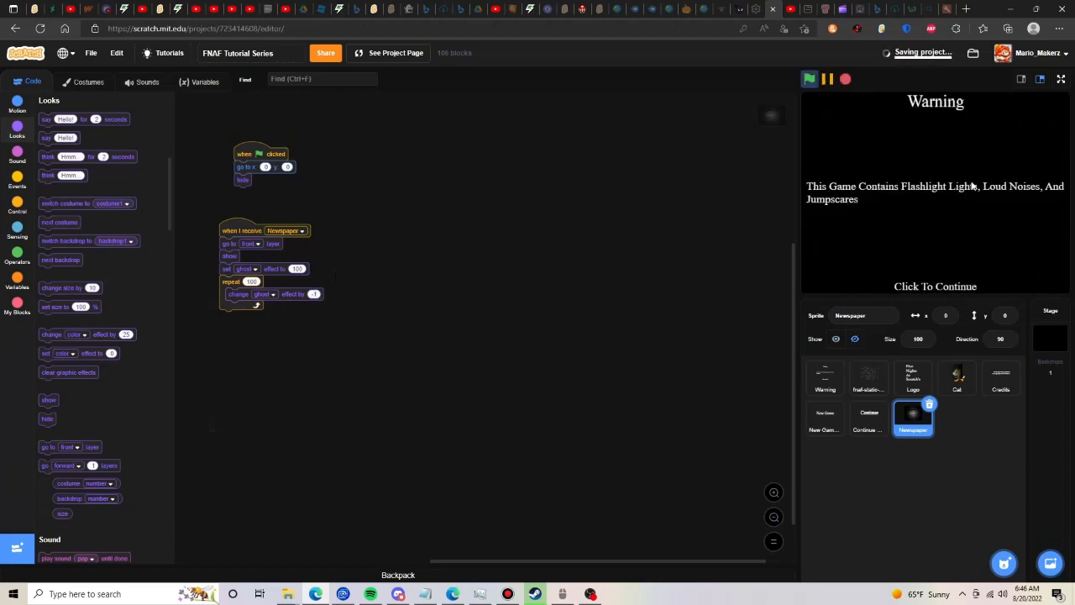
left_click(1055, 396)
scroll(77, 265, "down", 5)
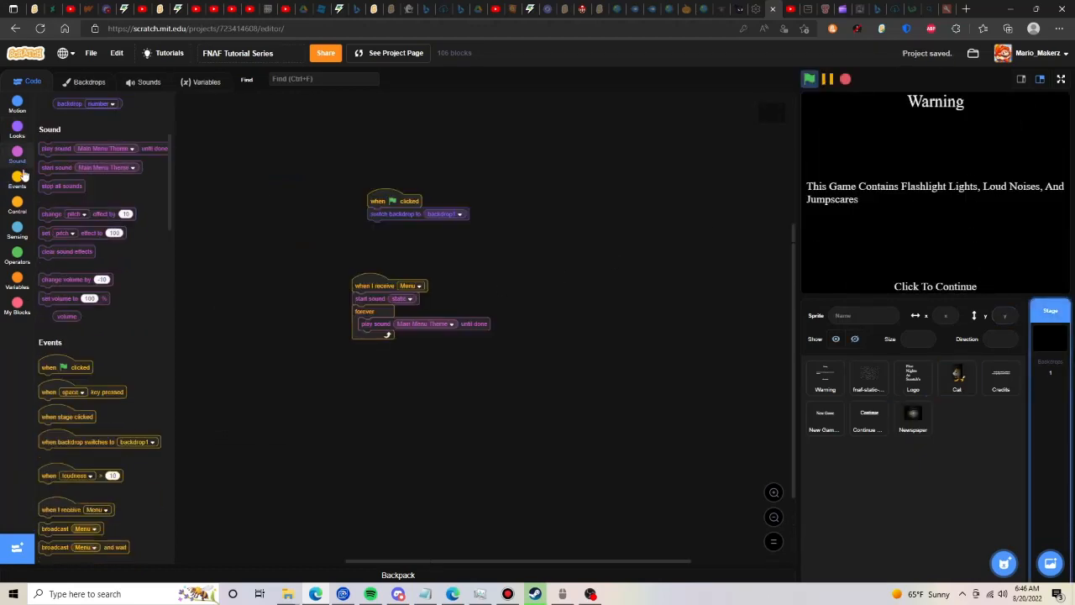
left_click_drag(77, 264, 567, 268)
left_click(580, 273)
type("50")
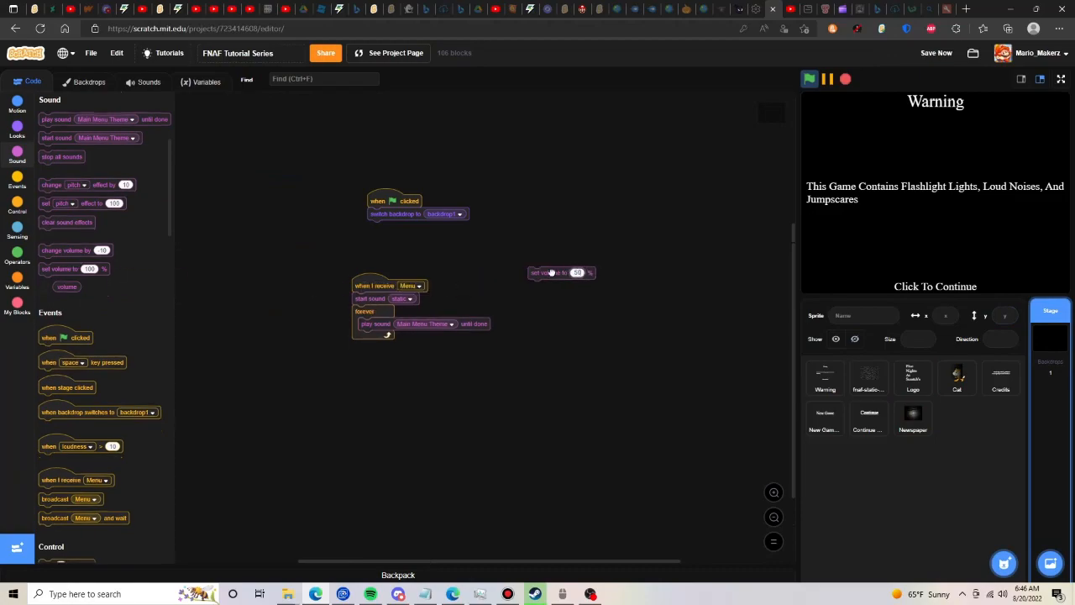
left_click(861, 218)
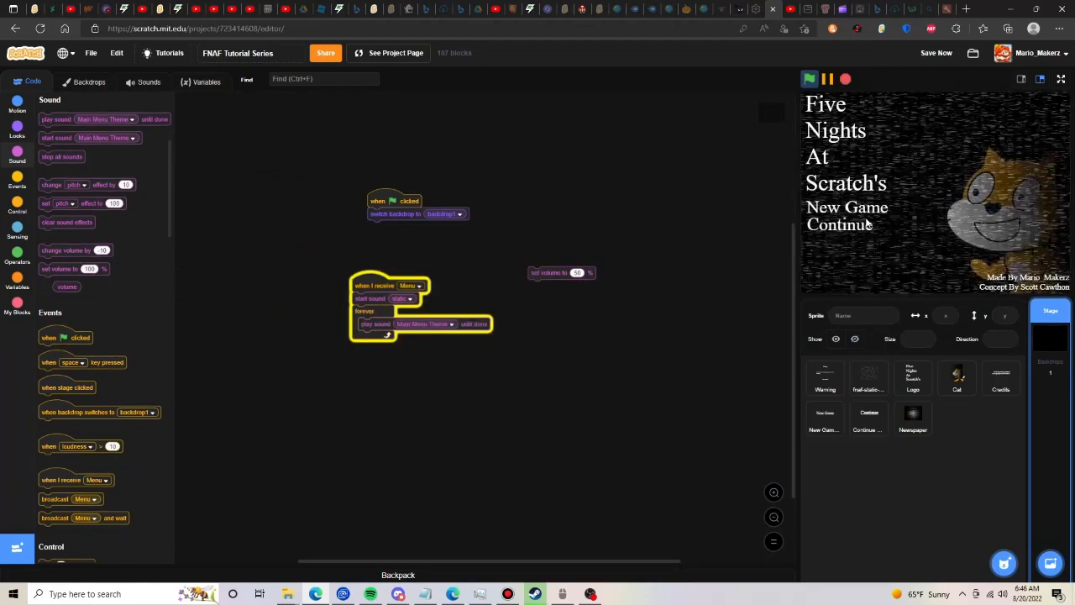
- Lower the detached volume block to 20%, run it, and save the project
left_click(577, 272)
type("30")
left_click(561, 270)
type("20")
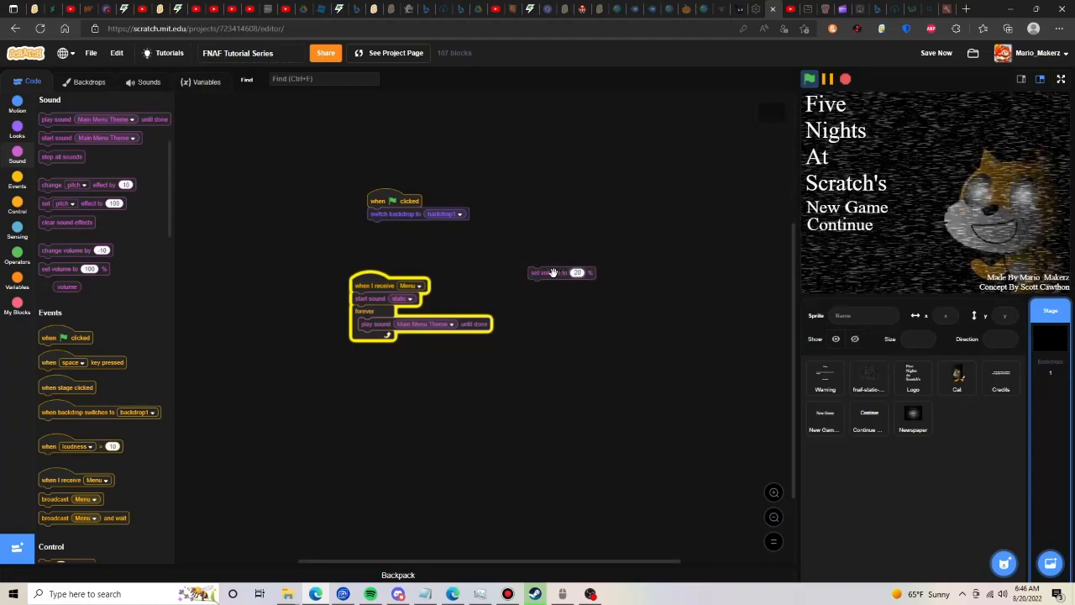
left_click(554, 272)
left_click(937, 53)
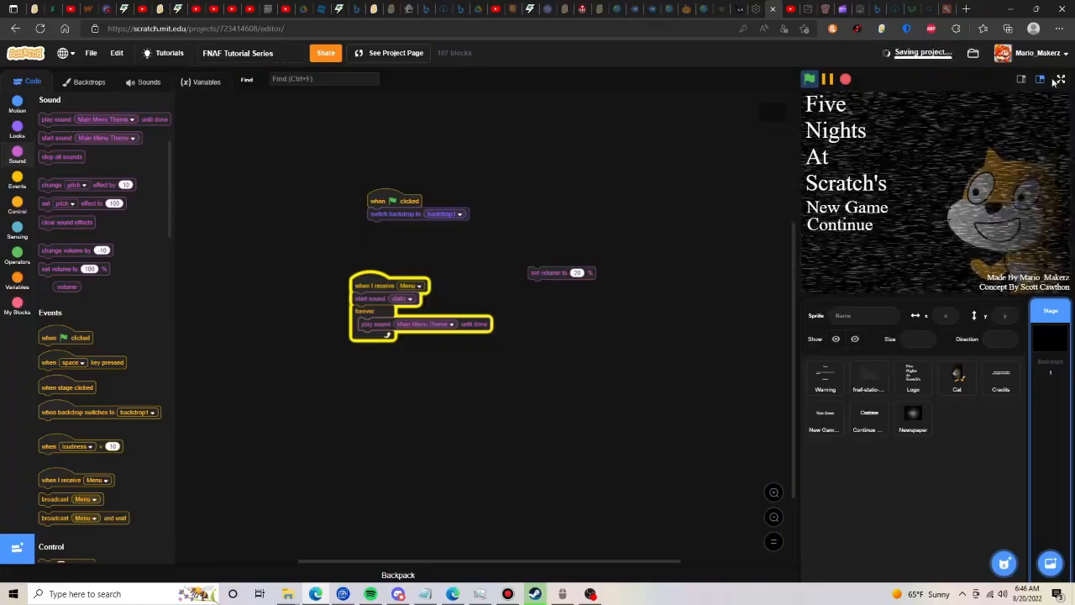
- Test New Game in full screen, pause the project on the newspaper, and return to the editor
left_click(1061, 80)
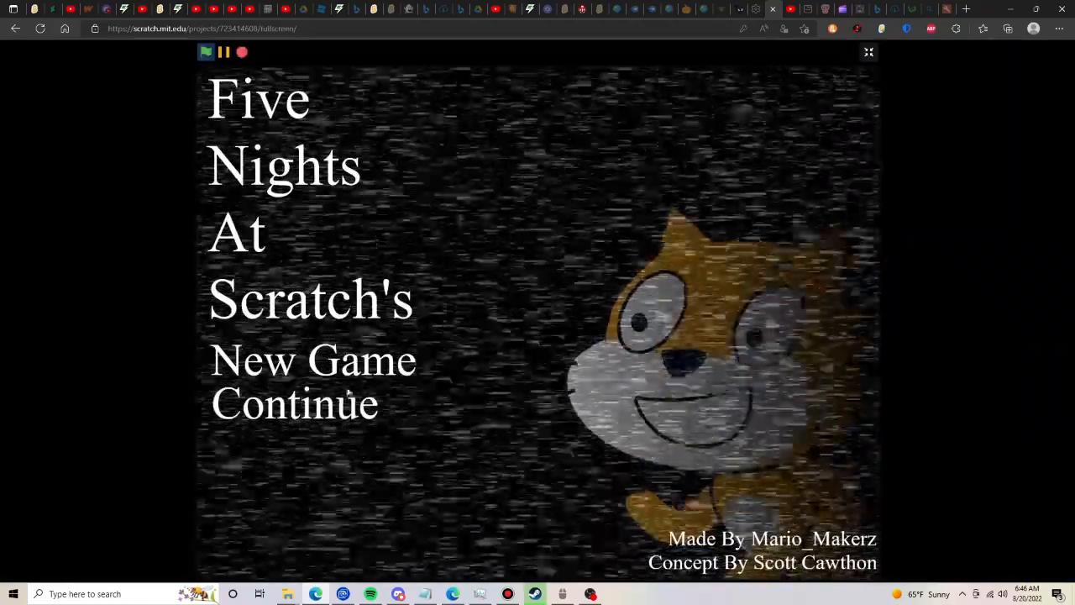
left_click(401, 366)
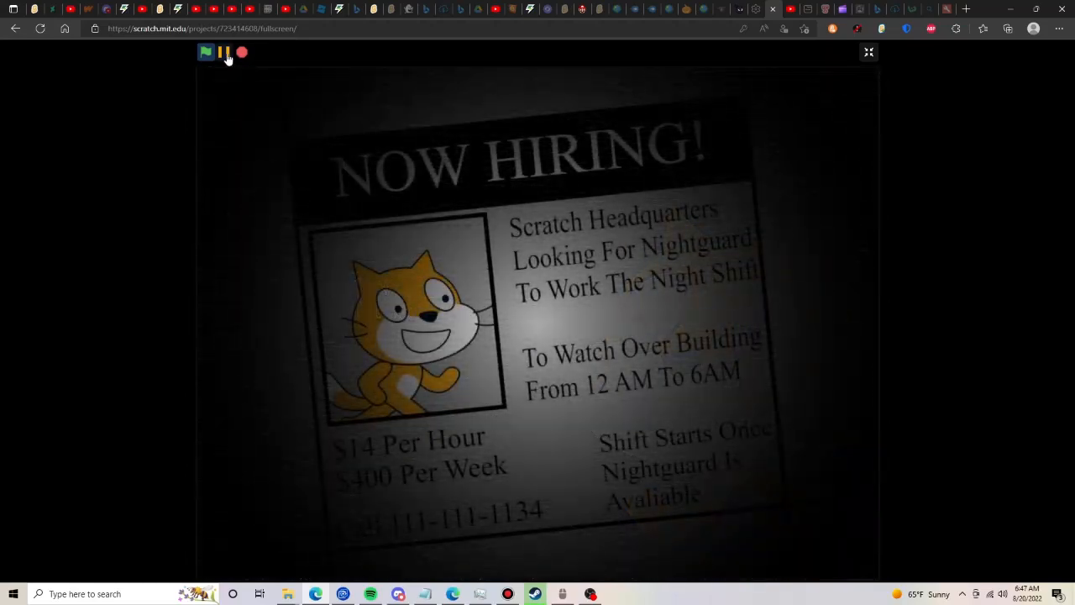
left_click(224, 53)
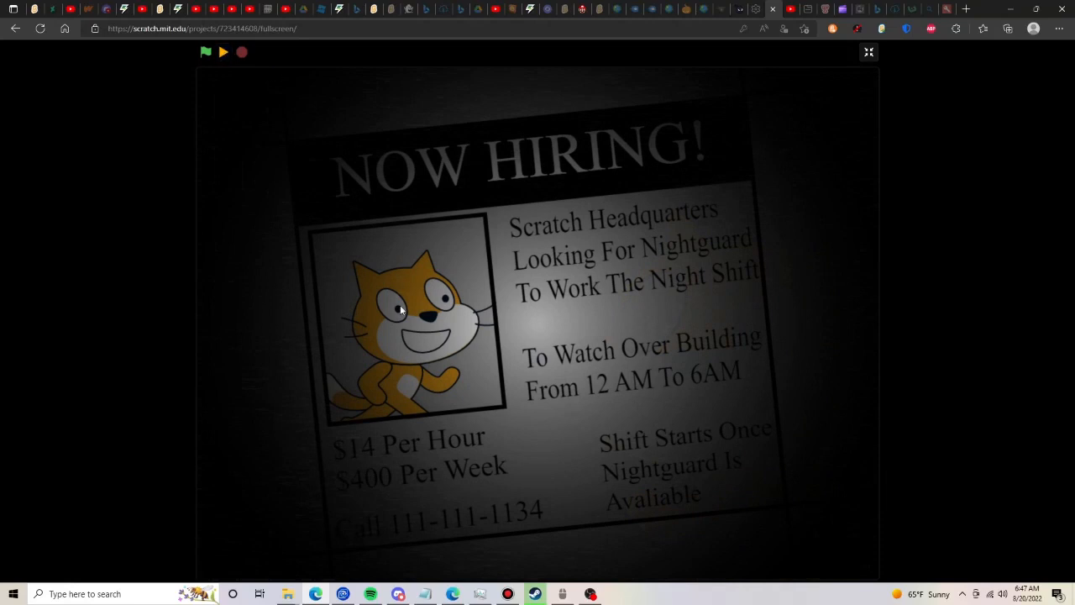
left_click(869, 54)
- Append a wait 20 seconds block below the repeat loop in the Newspaper sprite's message script
left_click(928, 432)
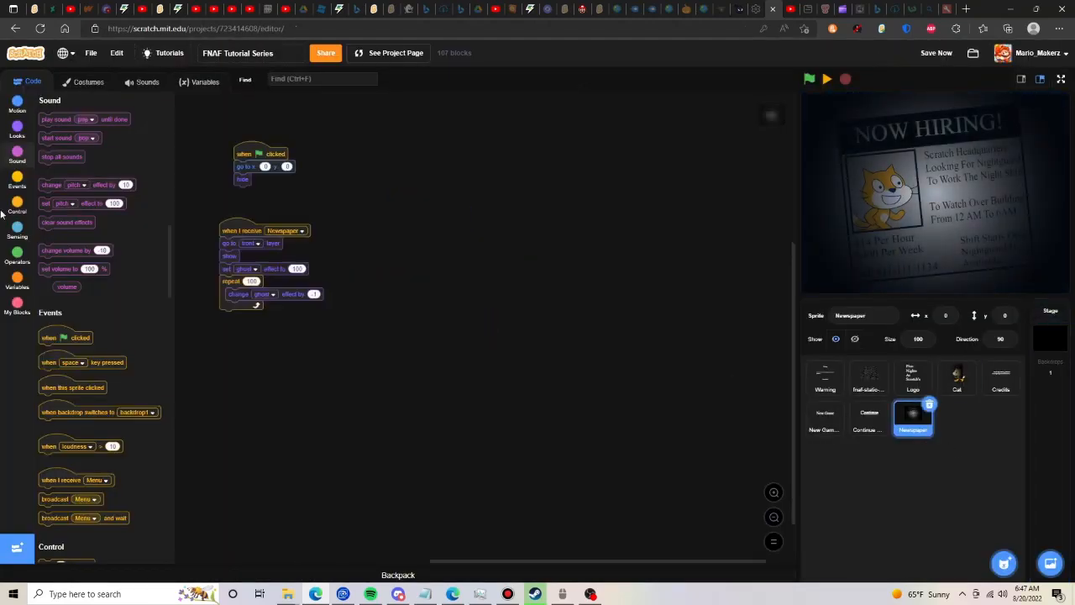
left_click(17, 204)
left_click_drag(59, 124, 239, 328)
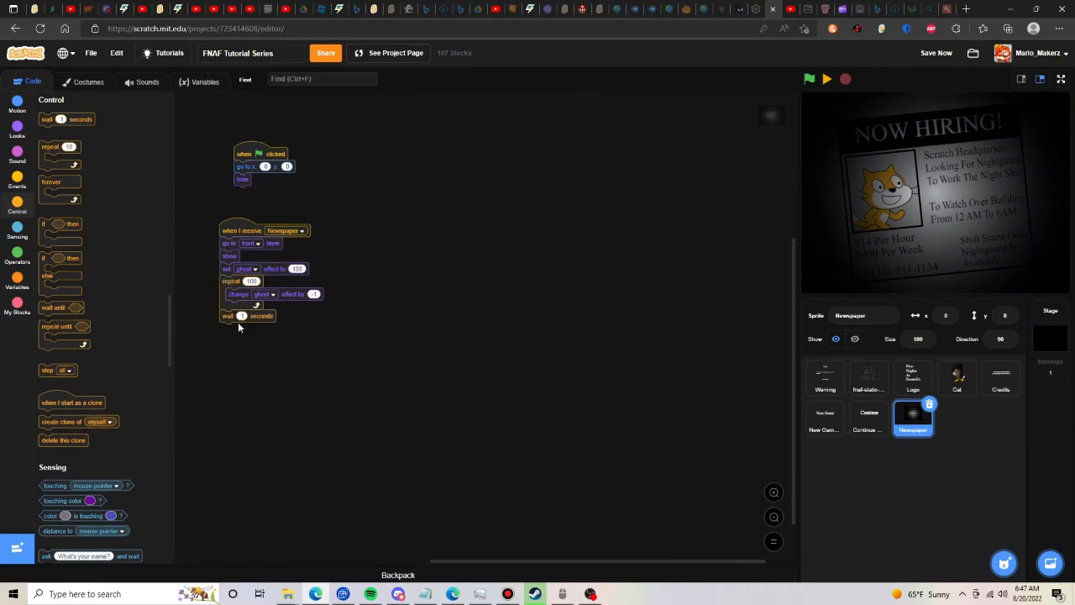
type("20")
- Duplicate the repeat 100 loop below the wait, set its ghost effect change to 1, and remove the duplicated wait block
right_click(230, 282)
left_click(250, 291)
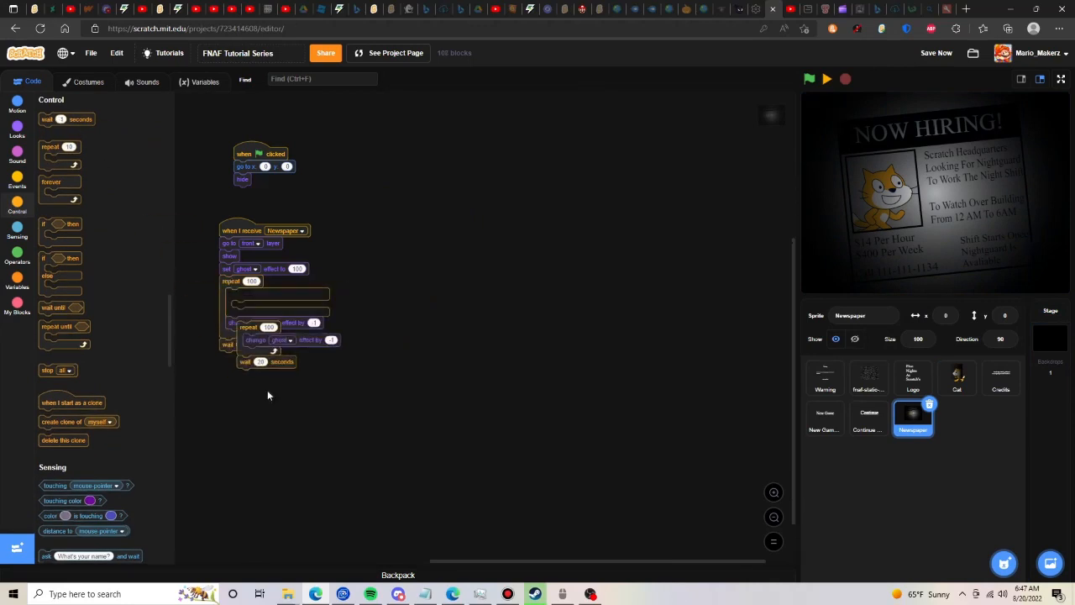
left_click(252, 340)
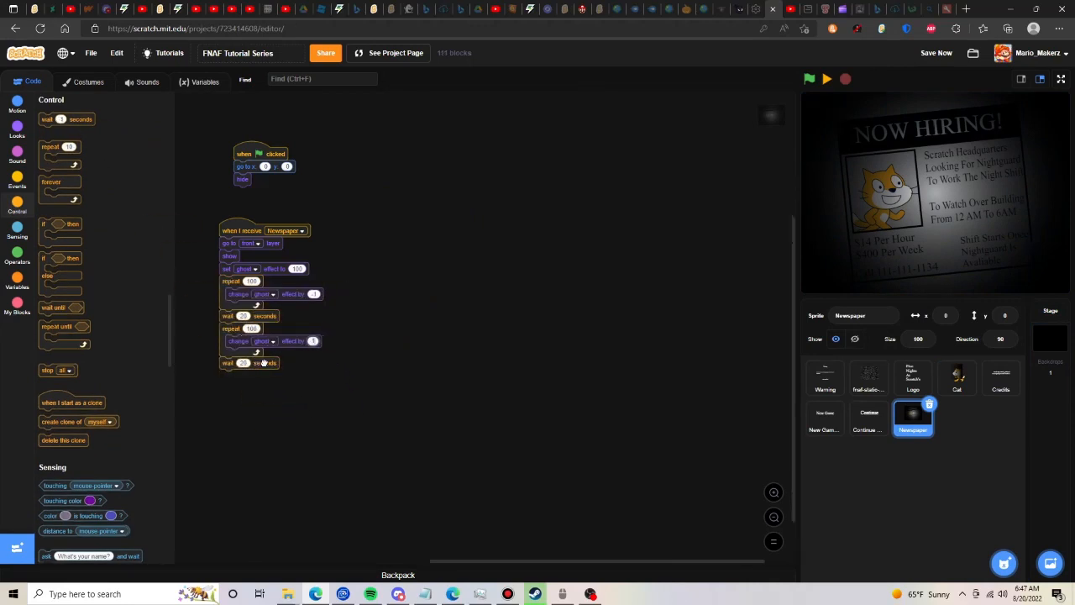
left_click_drag(264, 362, 143, 348)
- Add a hide block at the end of the Newspaper message script and save the project
scroll(88, 409, "up", 10)
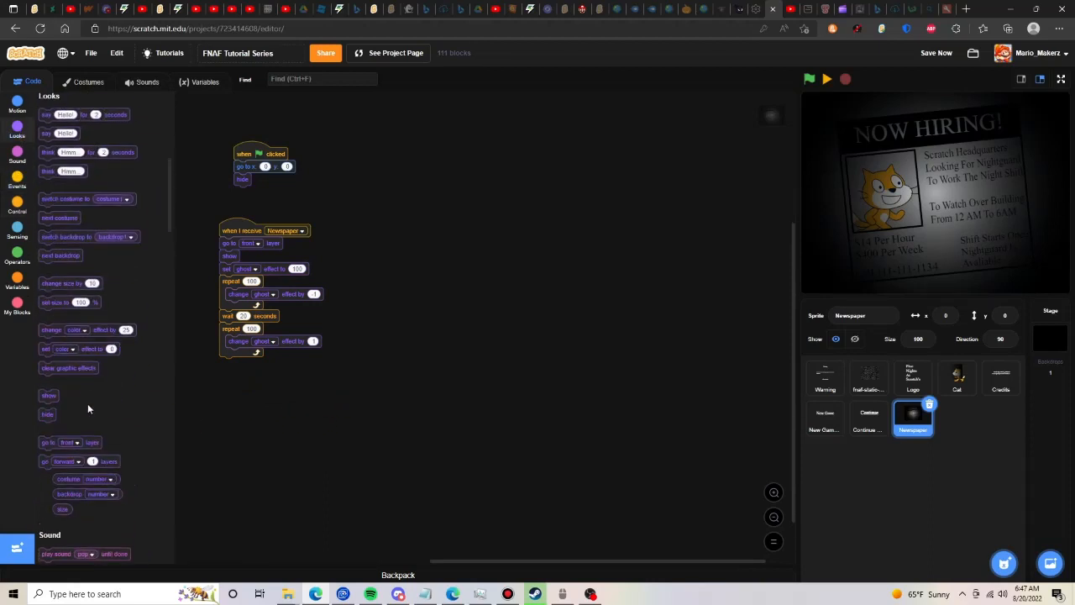
left_click_drag(47, 417, 235, 366)
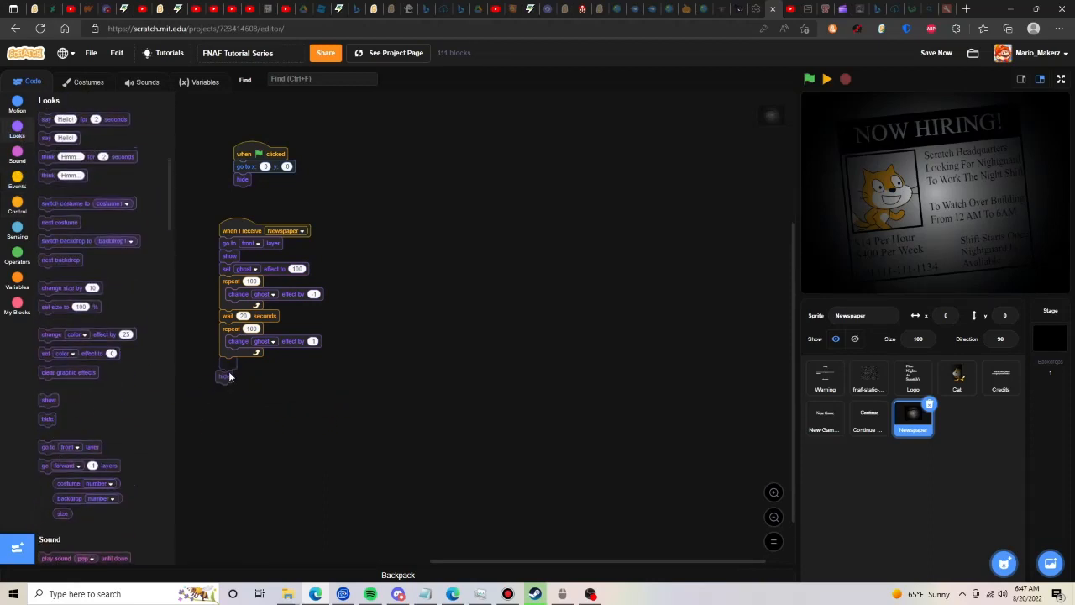
left_click(938, 54)
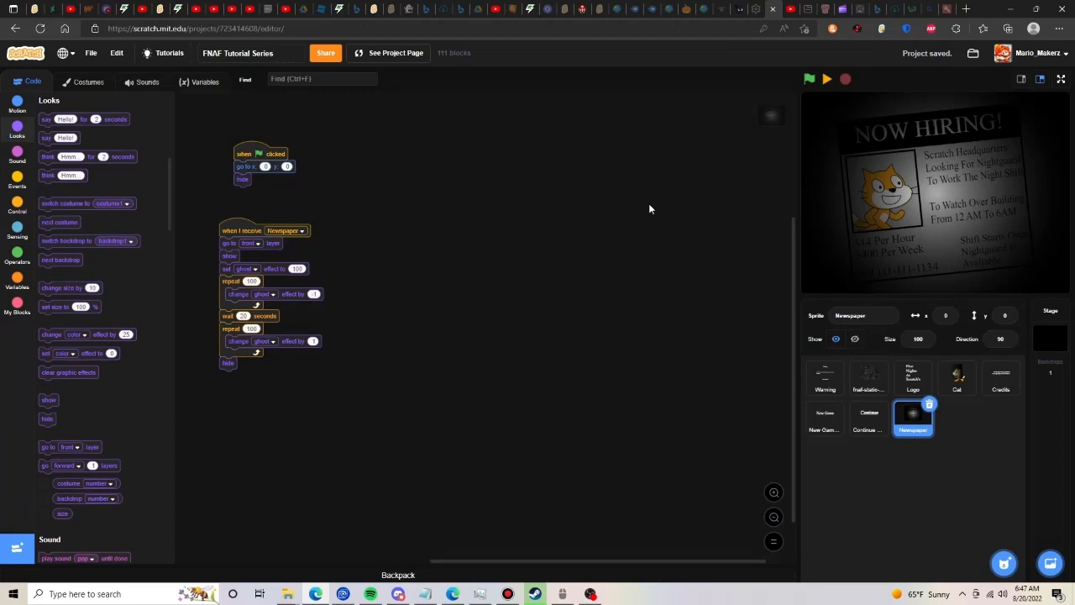